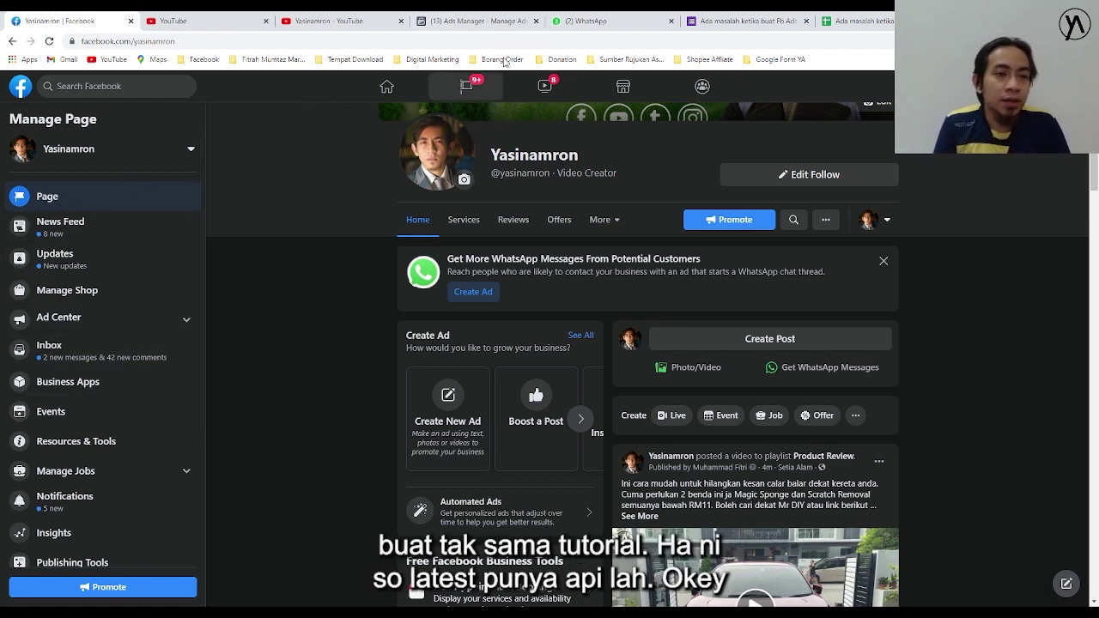
Open Ads Manager from the expanded list of shortcuts on the Facebook home page
left_click(386, 86)
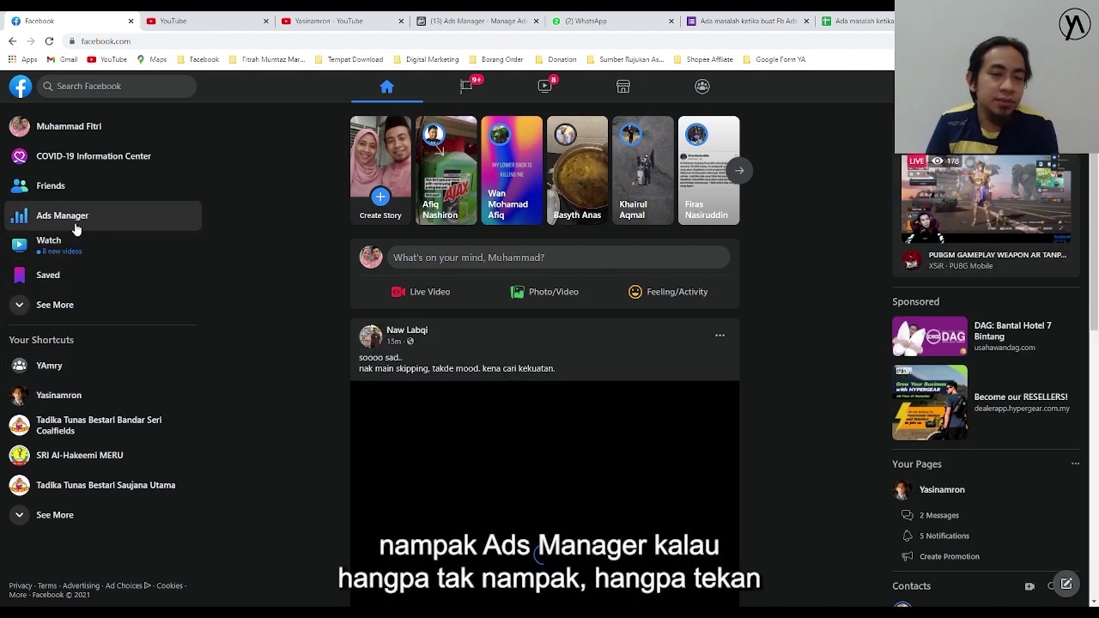
left_click(42, 309)
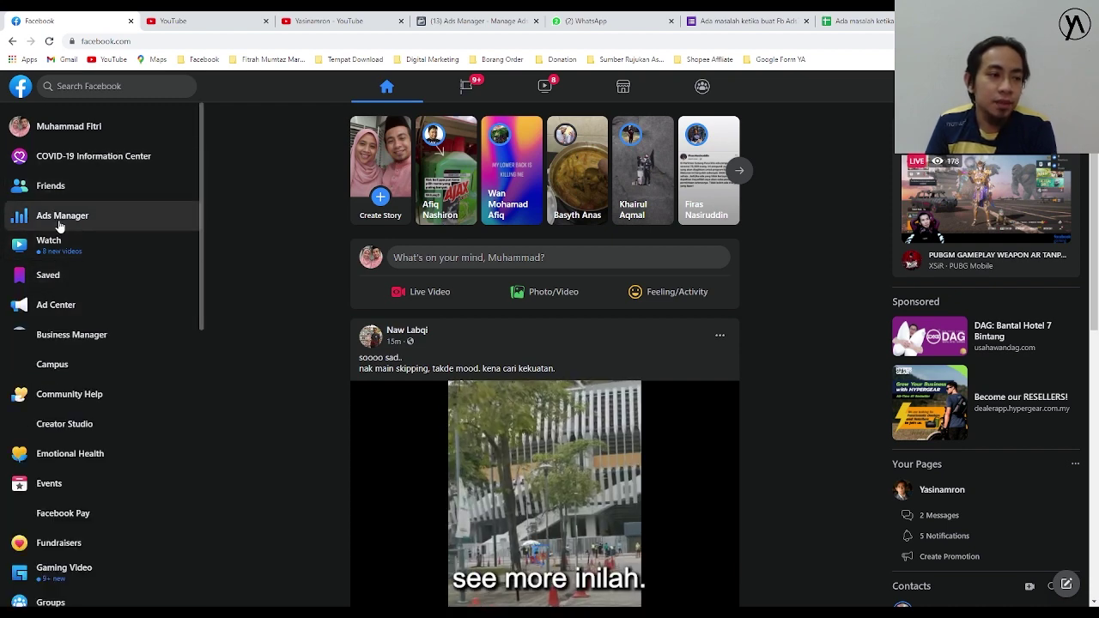
left_click(59, 222)
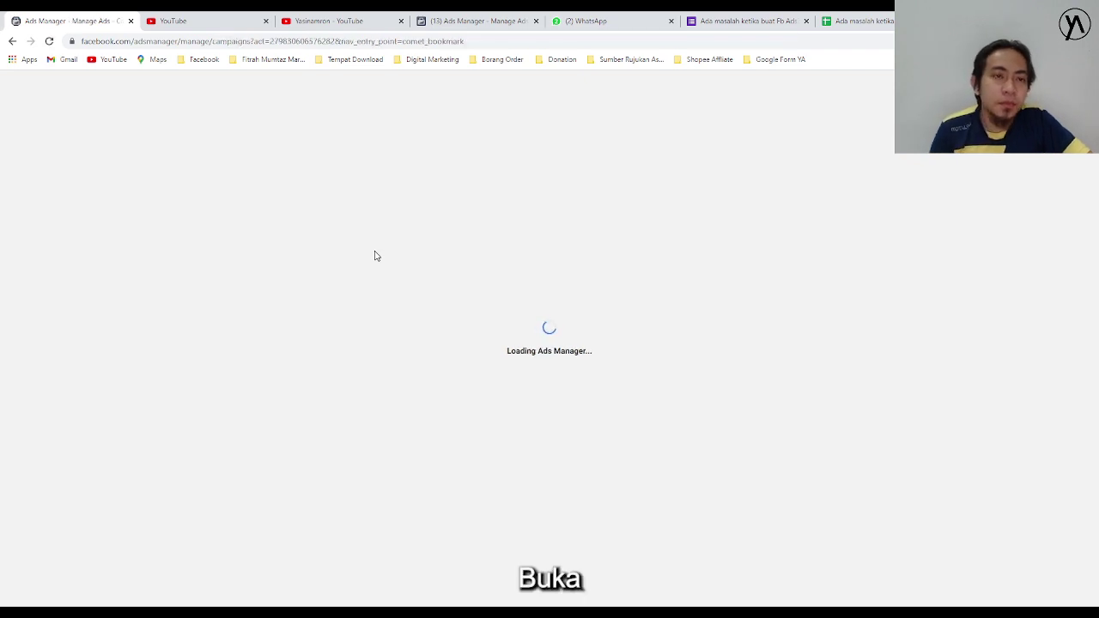
Close the duplicate Ads Manager tab and switch from the personal ad account to the business ad account
left_click(535, 21)
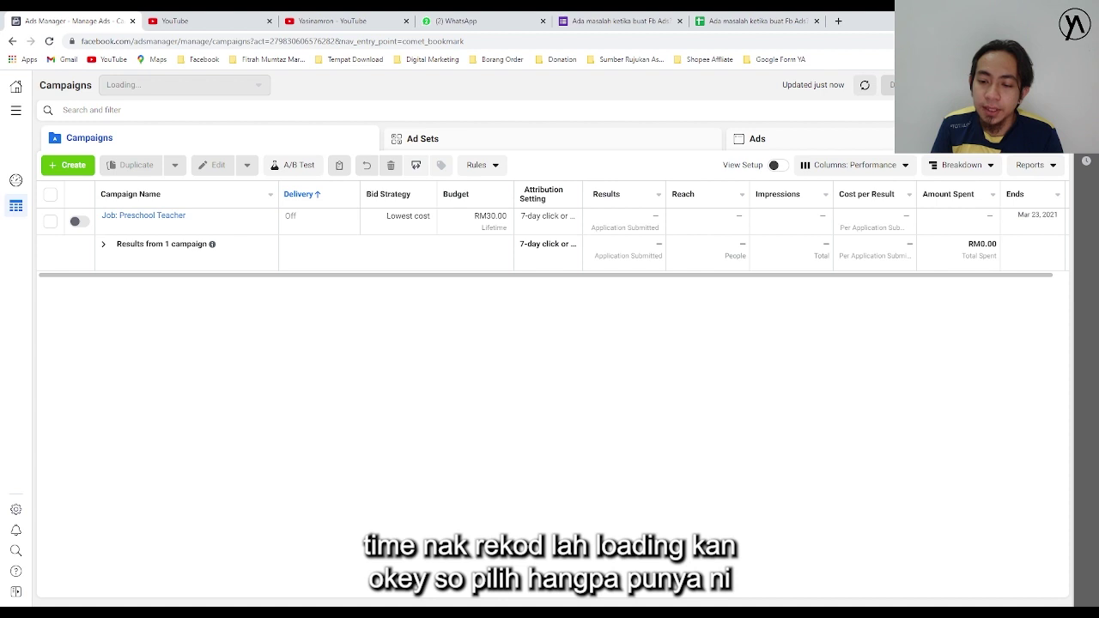
left_click(150, 85)
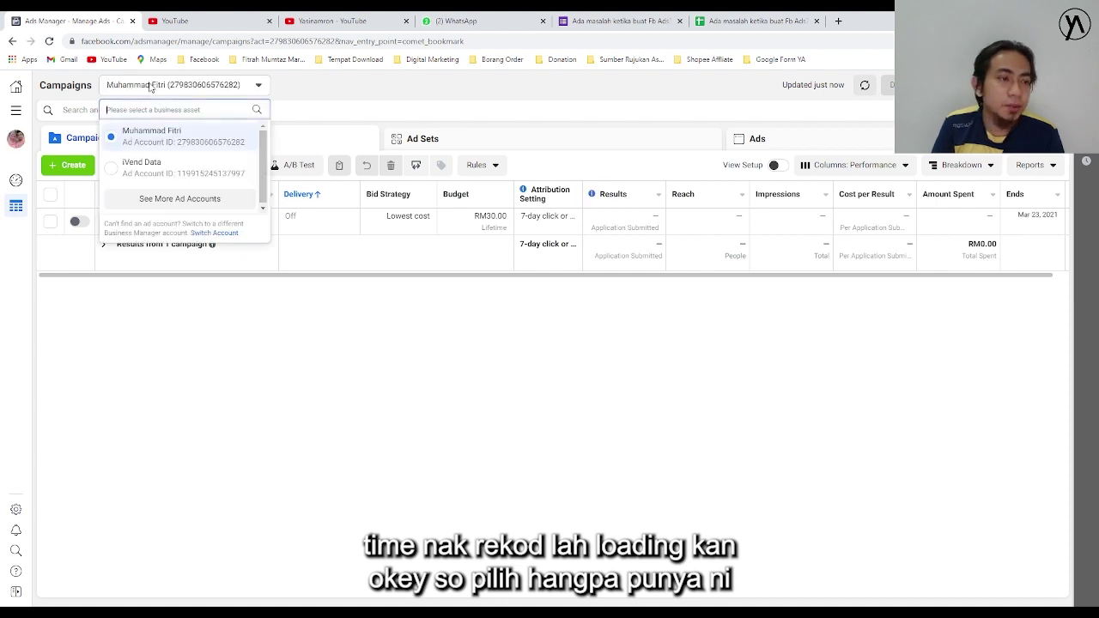
left_click(18, 138)
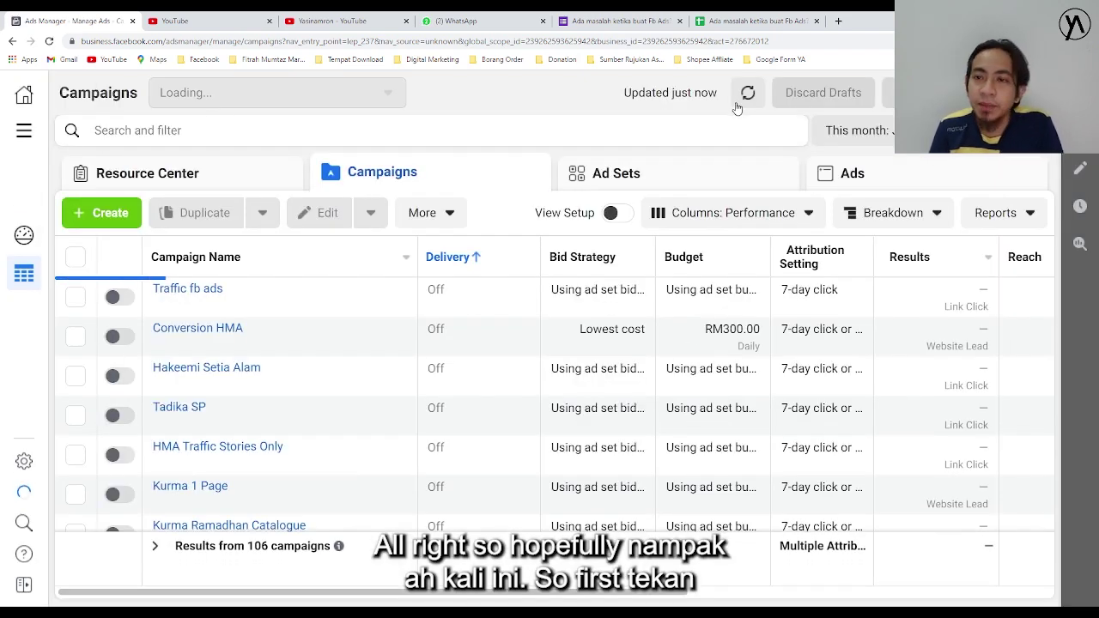
Create a new campaign with the Engagement objective and Post engagement type, and dismiss the conversions campaign recommendation
left_click(110, 215)
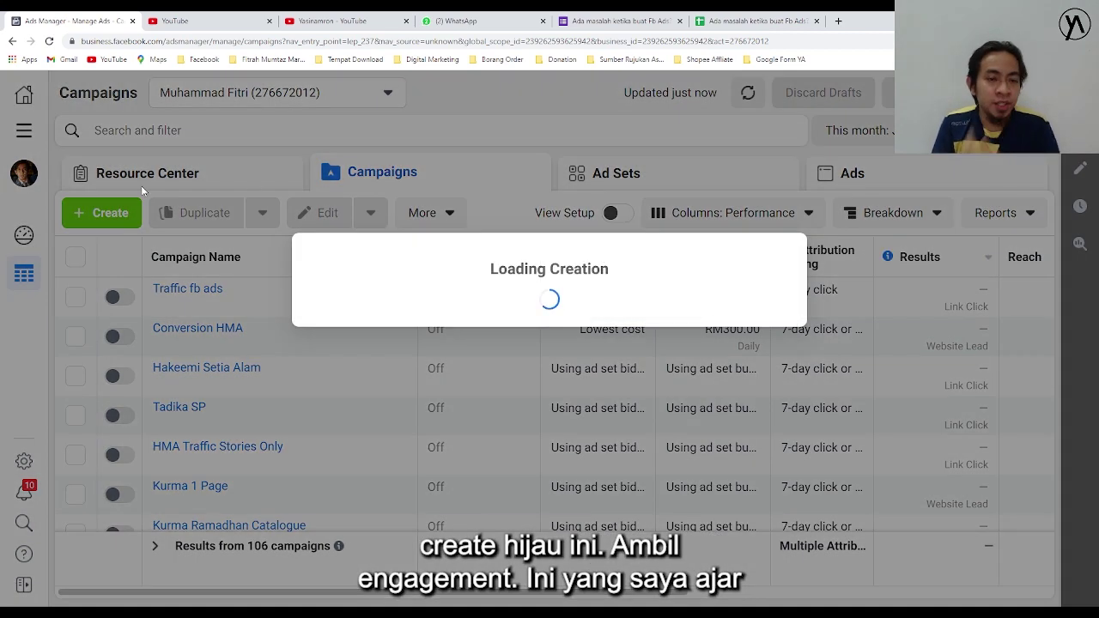
left_click(488, 296)
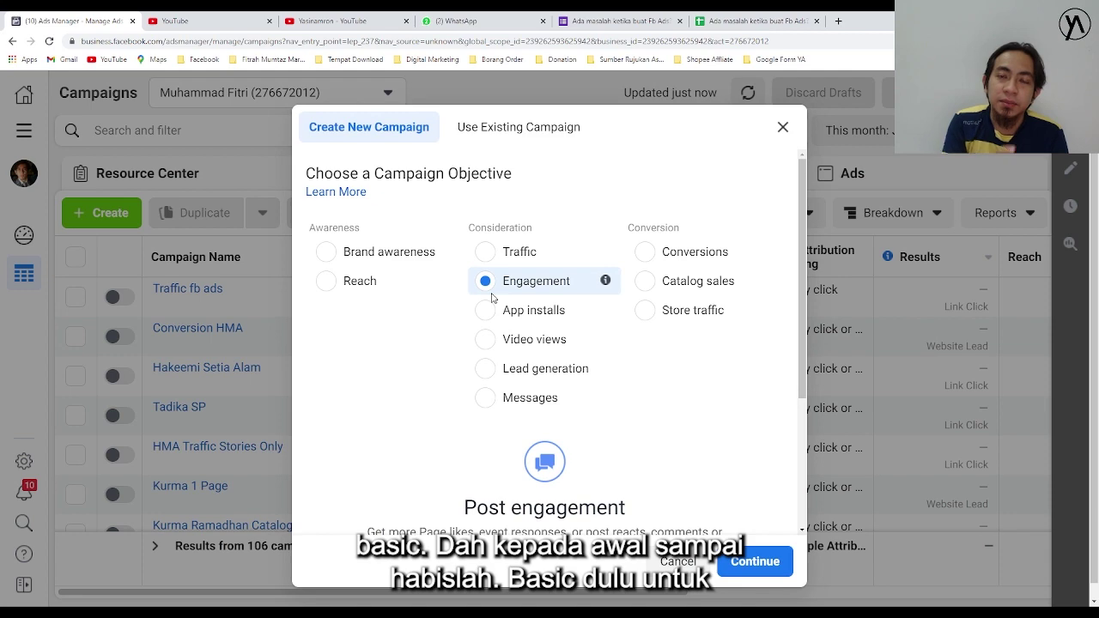
scroll(522, 371, "down", 3)
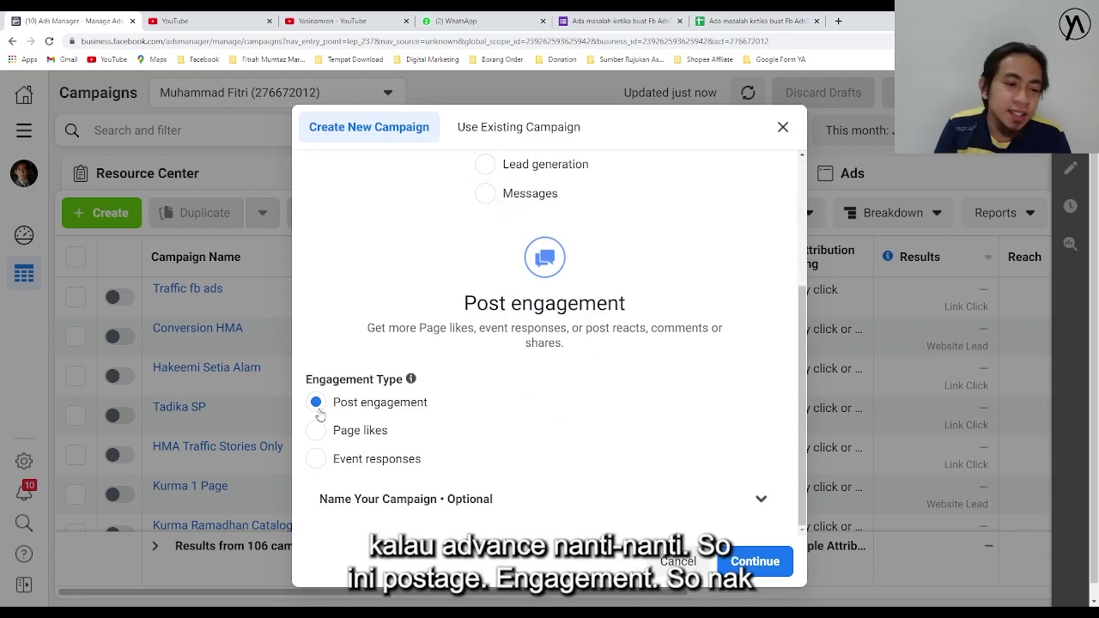
left_click(734, 561)
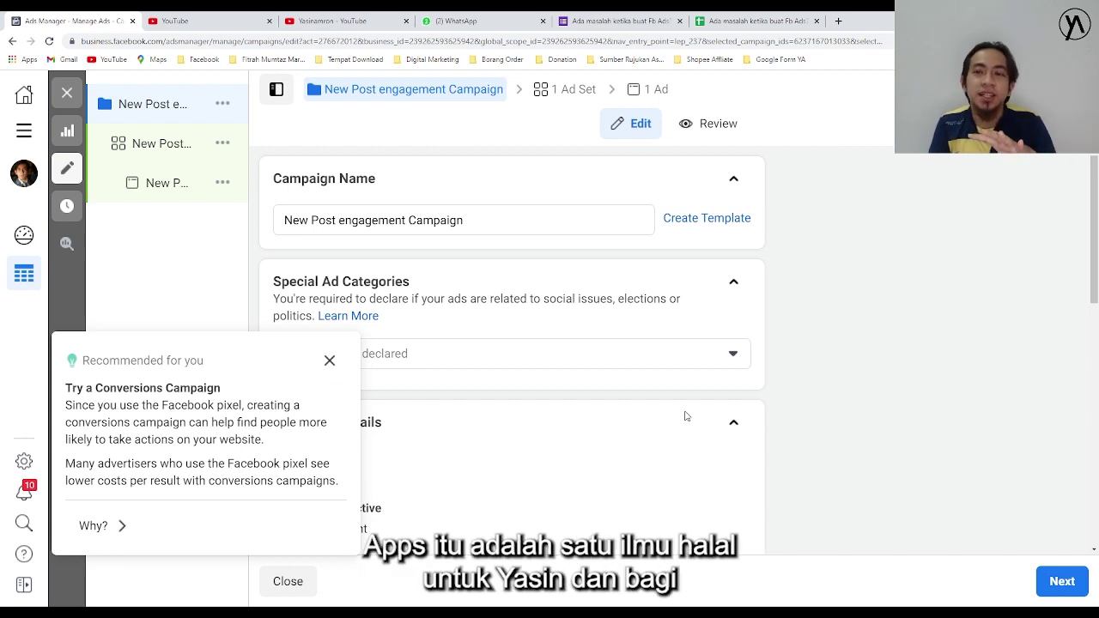
left_click(331, 364)
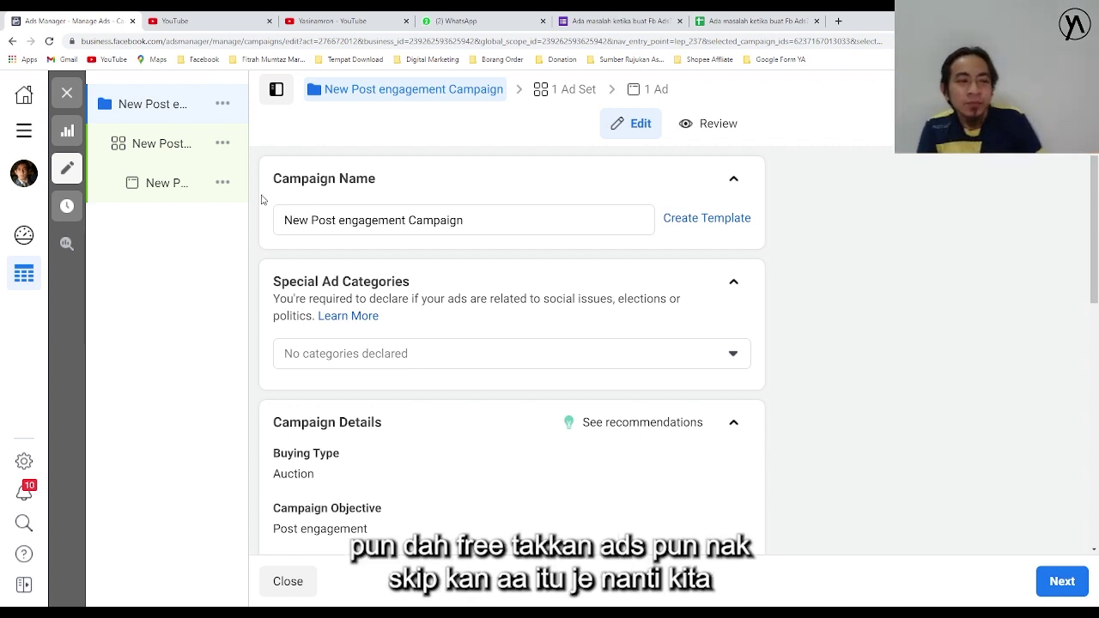
Rename the campaign as "Cara buat fb ads pada tahun 2021"
left_click_drag(344, 219, 453, 265)
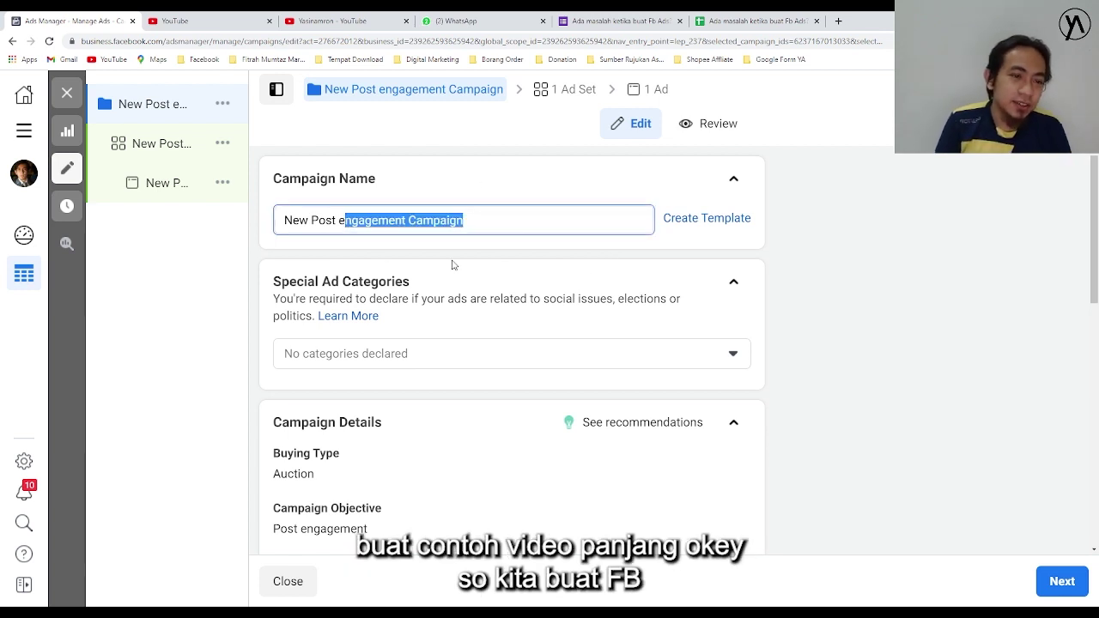
left_click(517, 226)
key("ctrl+a")
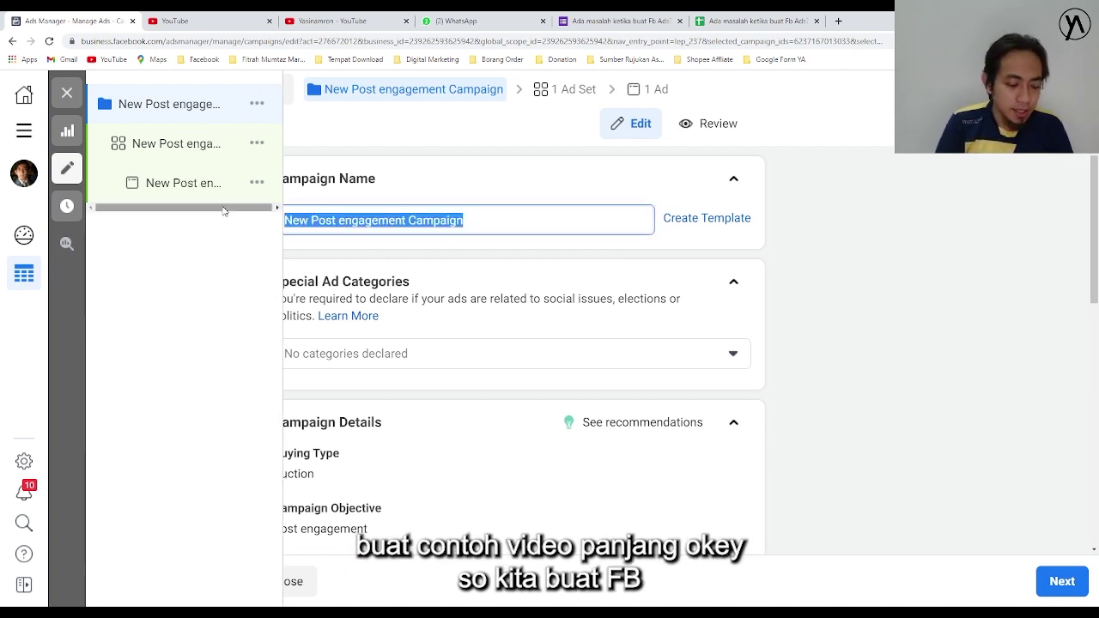
type("Cara buat fb ad")
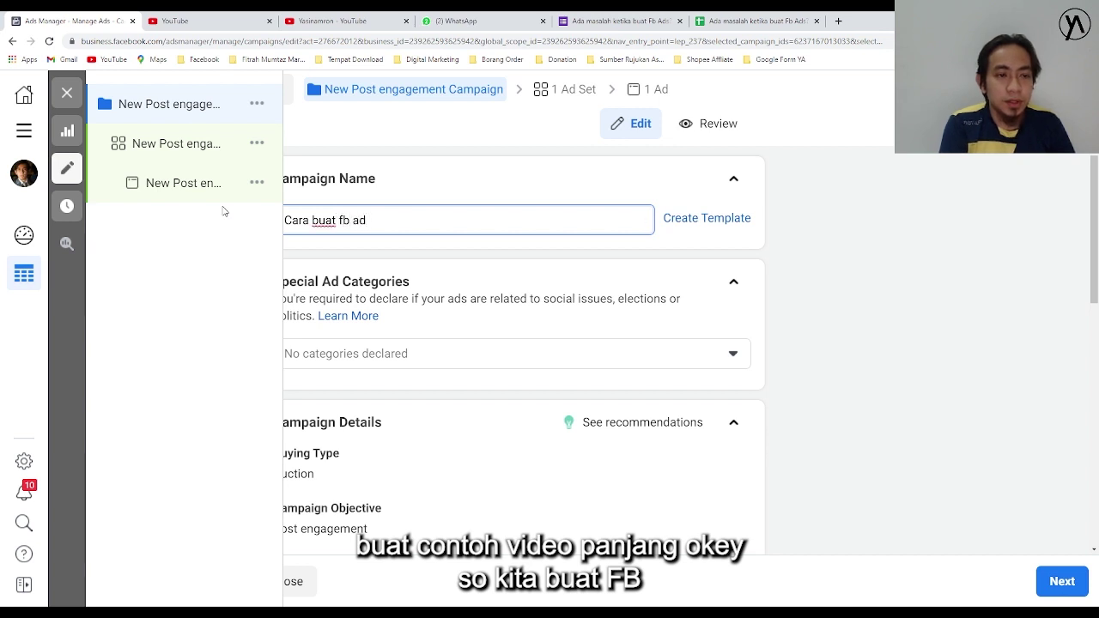
type("s 2")
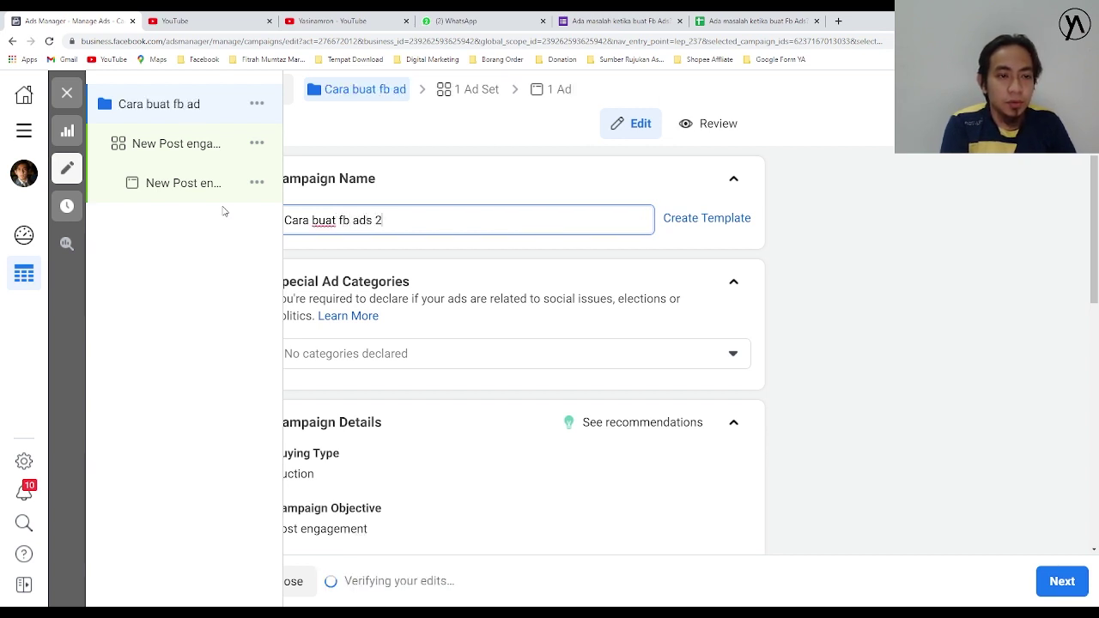
key("BackSpace")
type("pada t")
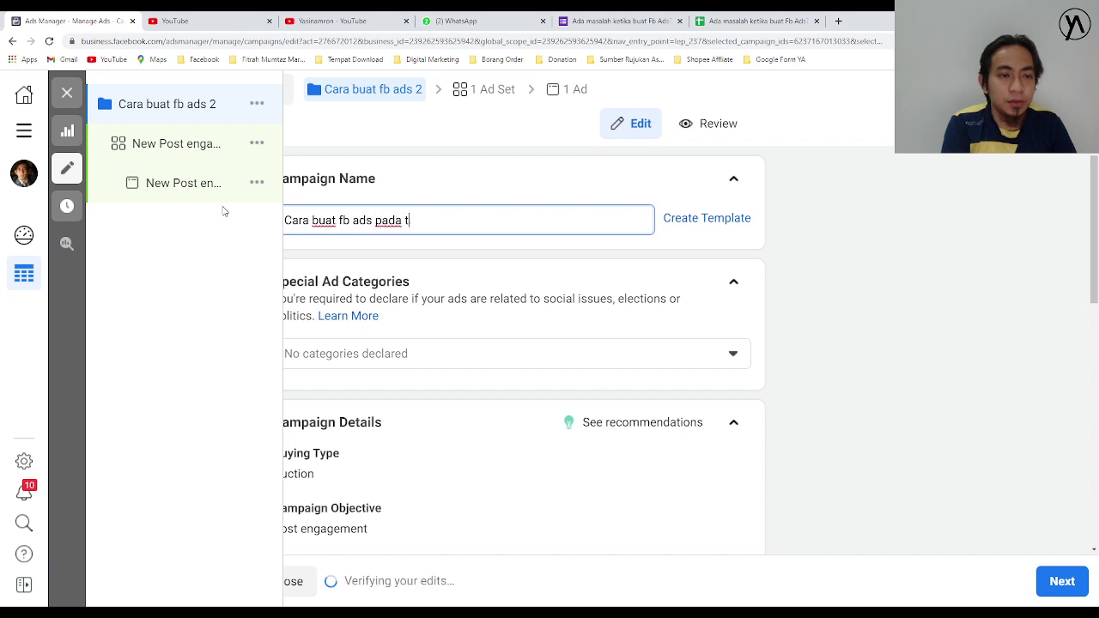
type("ahun 2021")
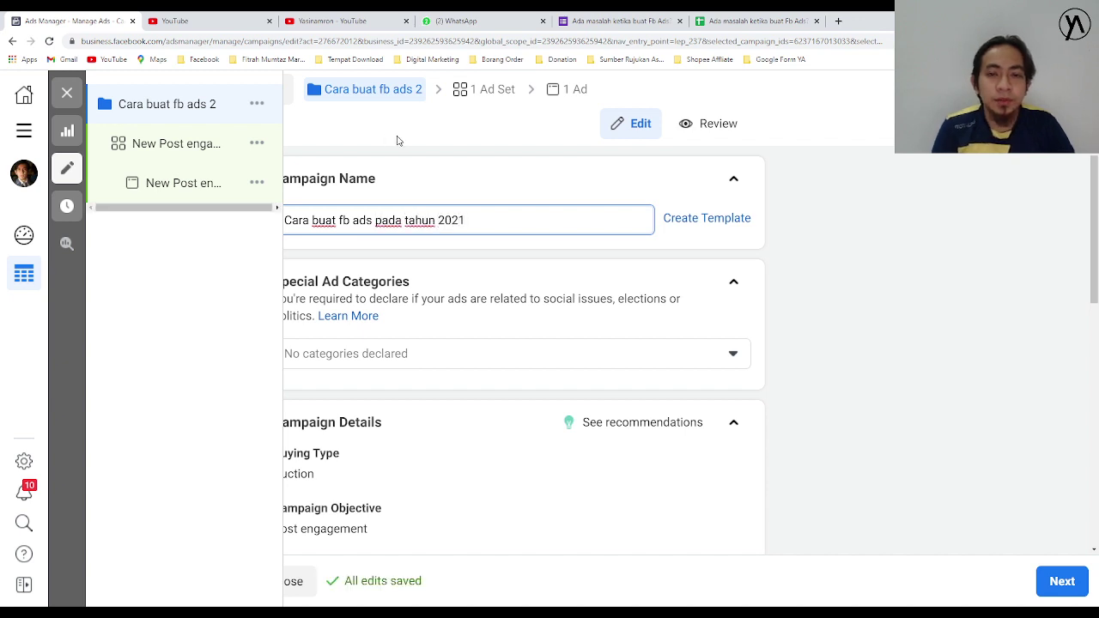
left_click(880, 242)
scroll(439, 386, "down", 5)
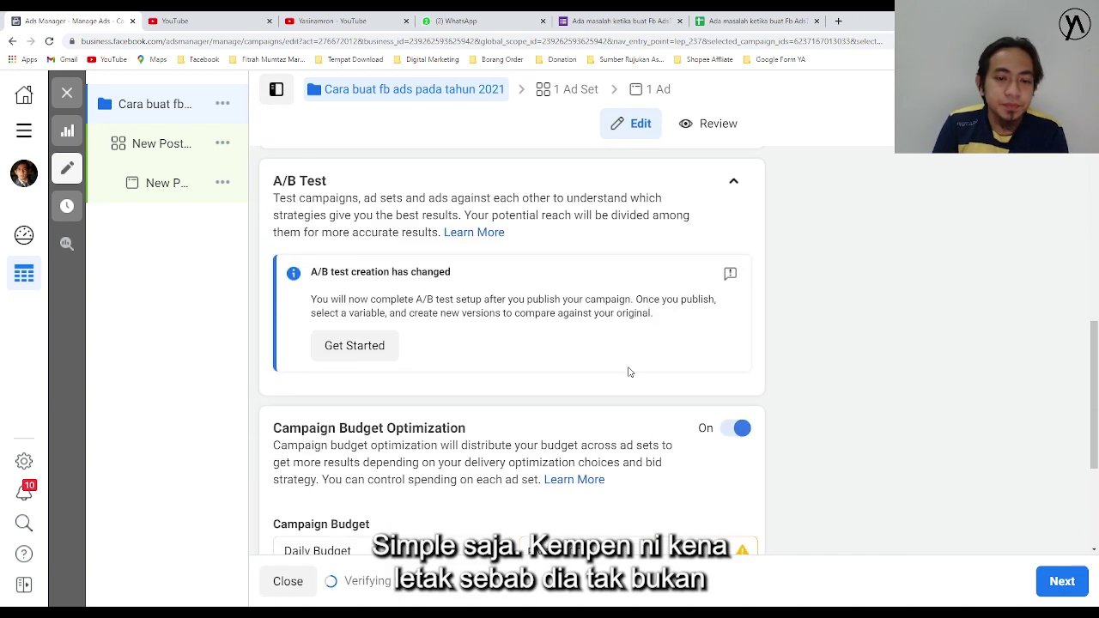
scroll(412, 269, "up", 2)
scroll(387, 249, "up", 3)
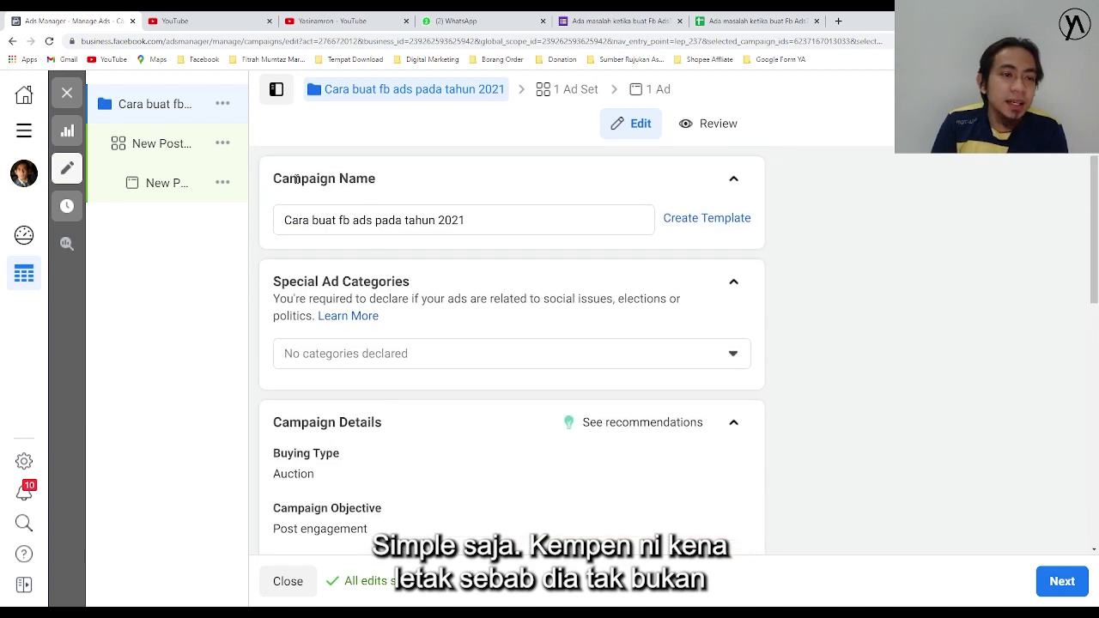
left_click_drag(275, 178, 369, 180)
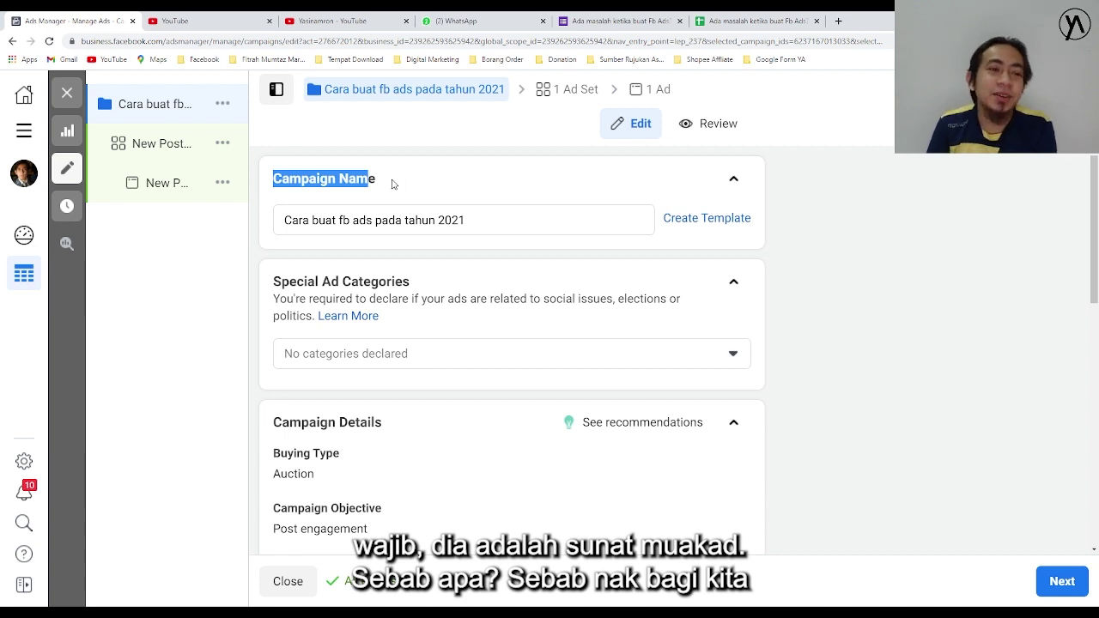
left_click(391, 183)
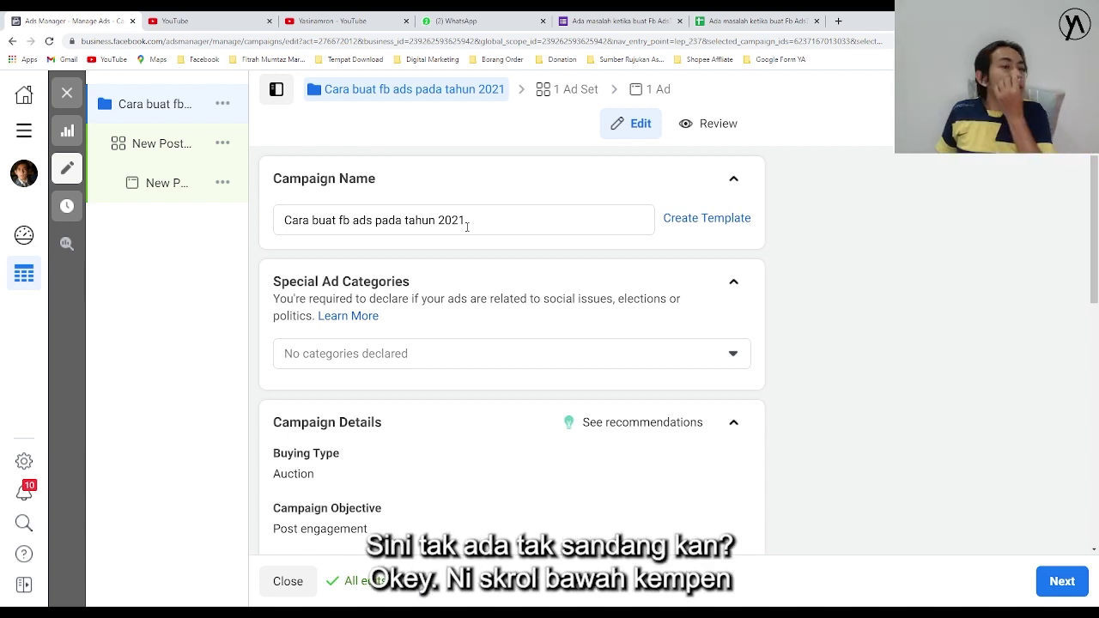
Turn off Campaign Budget Optimization for the campaign and open the settings of its ad set
scroll(704, 459, "down", 6)
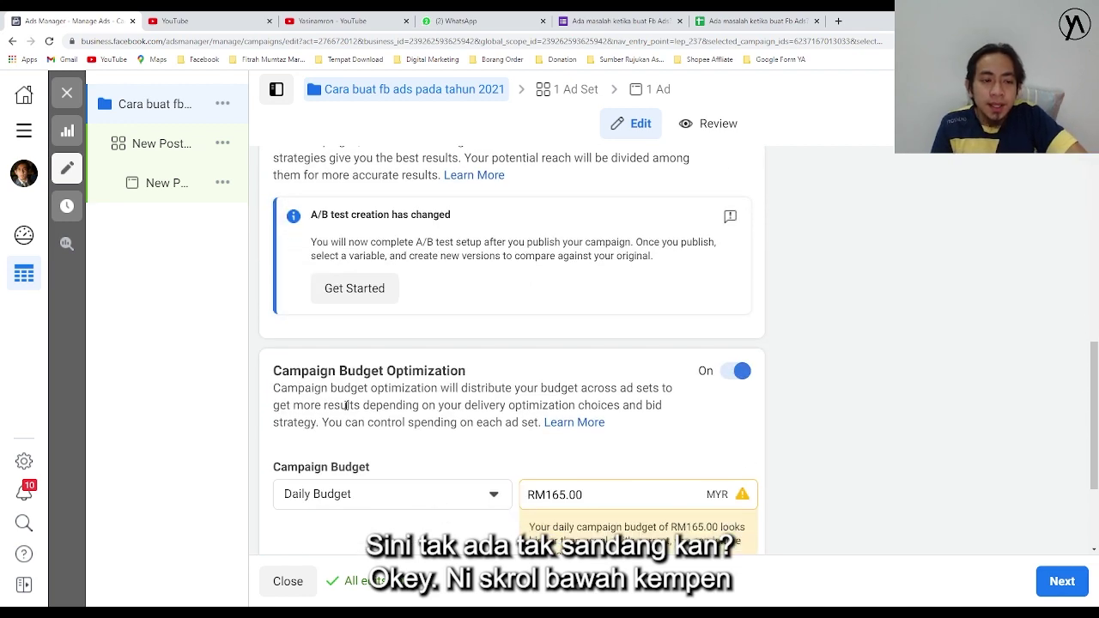
left_click(735, 372)
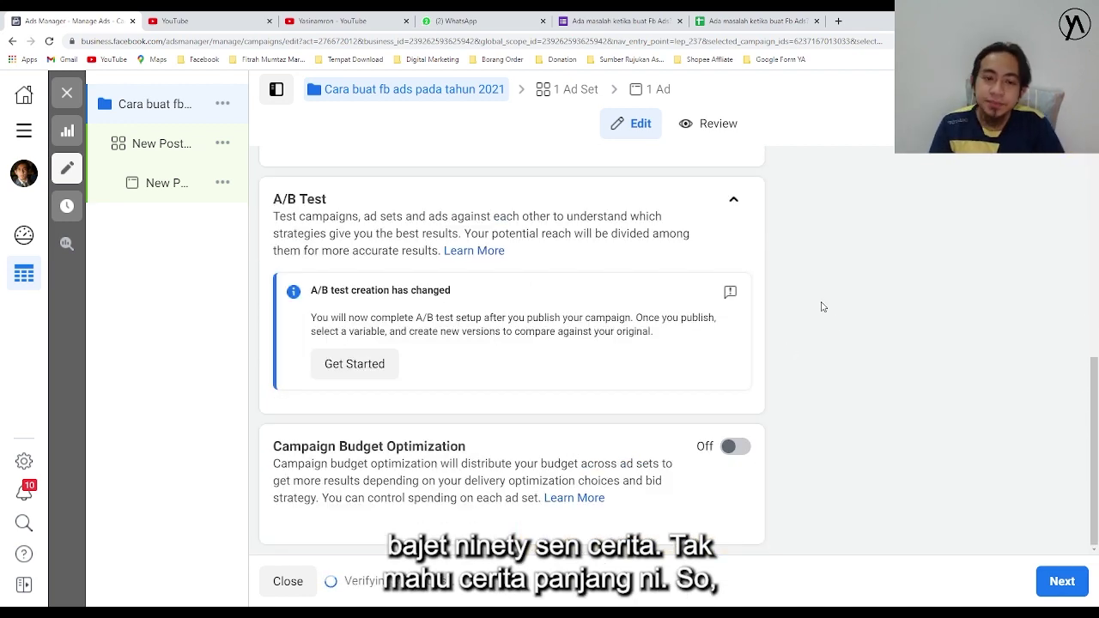
left_click(154, 146)
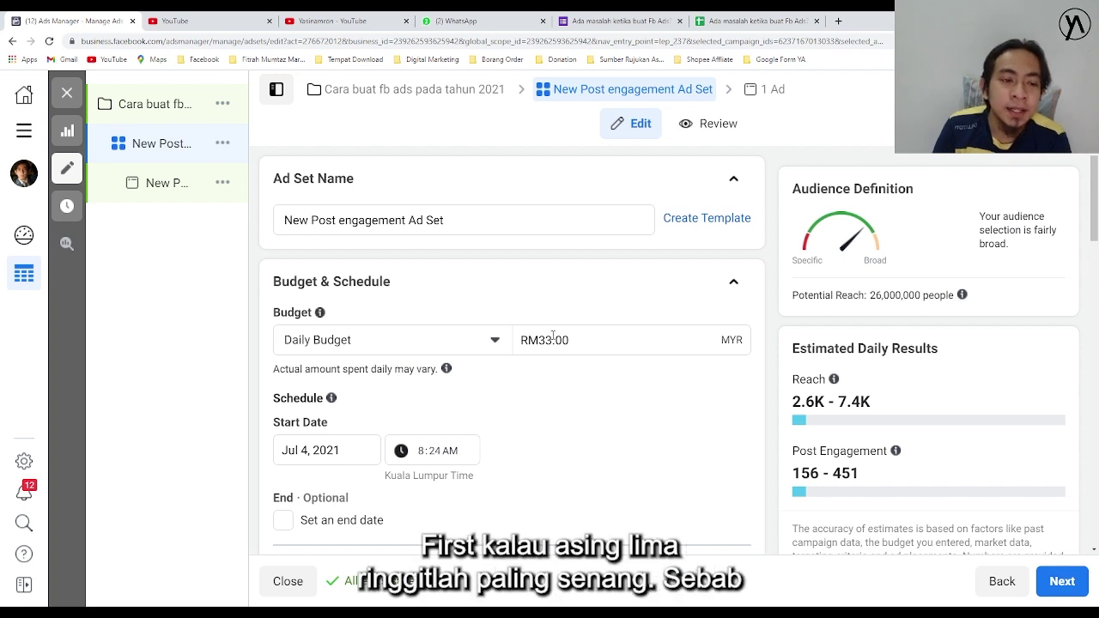
Set the ad set's daily budget to RM5.00
mouse_move(567, 340)
left_click_drag(576, 340, 463, 340)
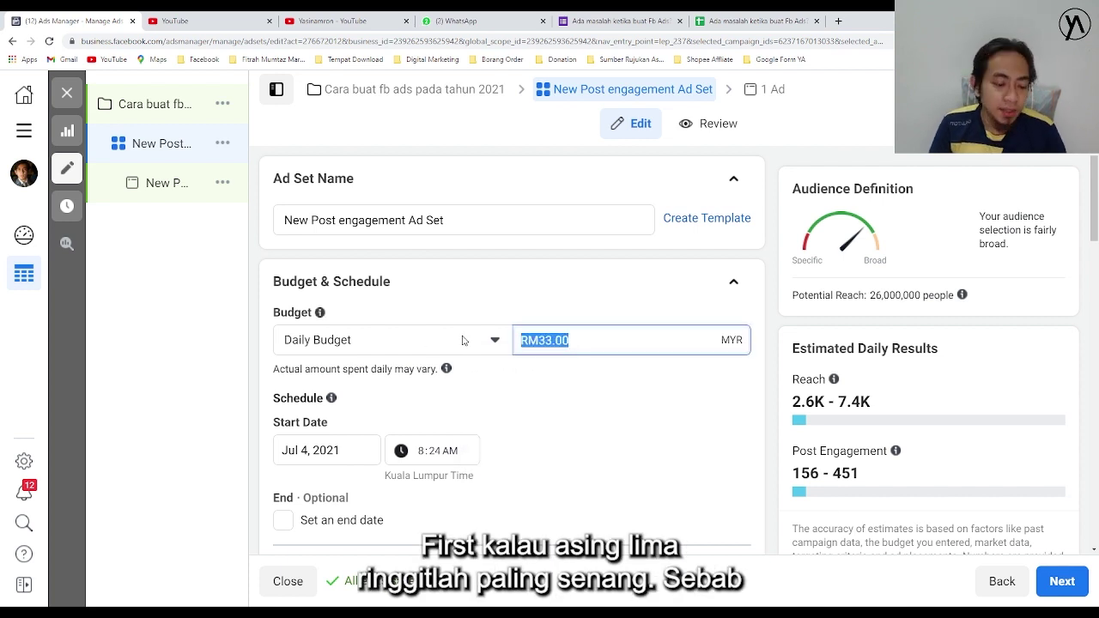
type("5")
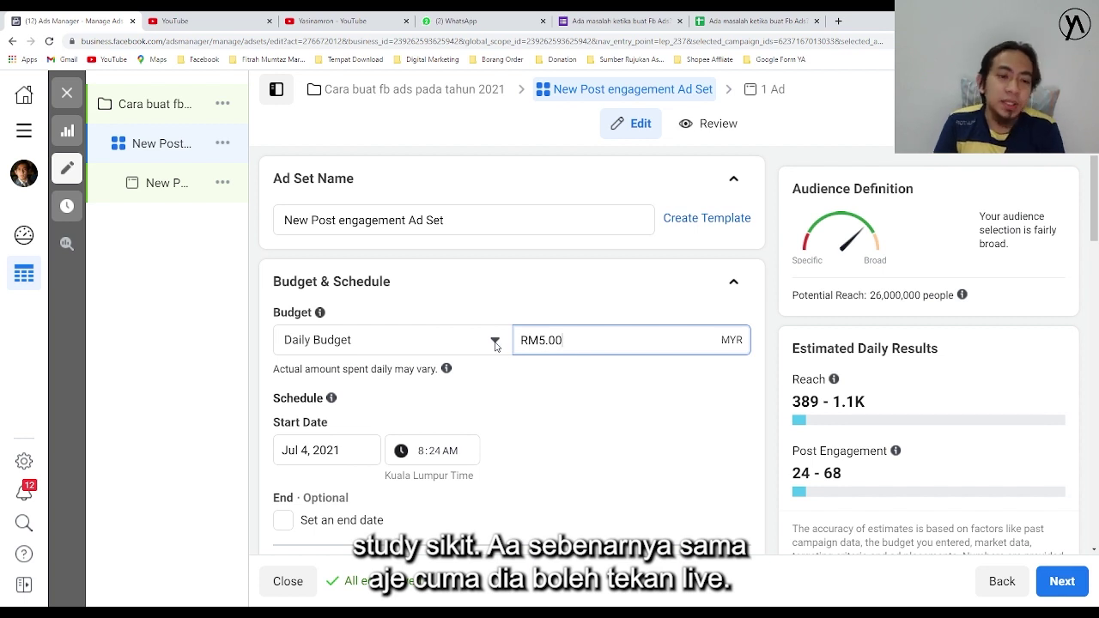
Switch the ad set's budget type to Lifetime Budget and back to Daily Budget, with an amount of RM5.00
left_click(495, 342)
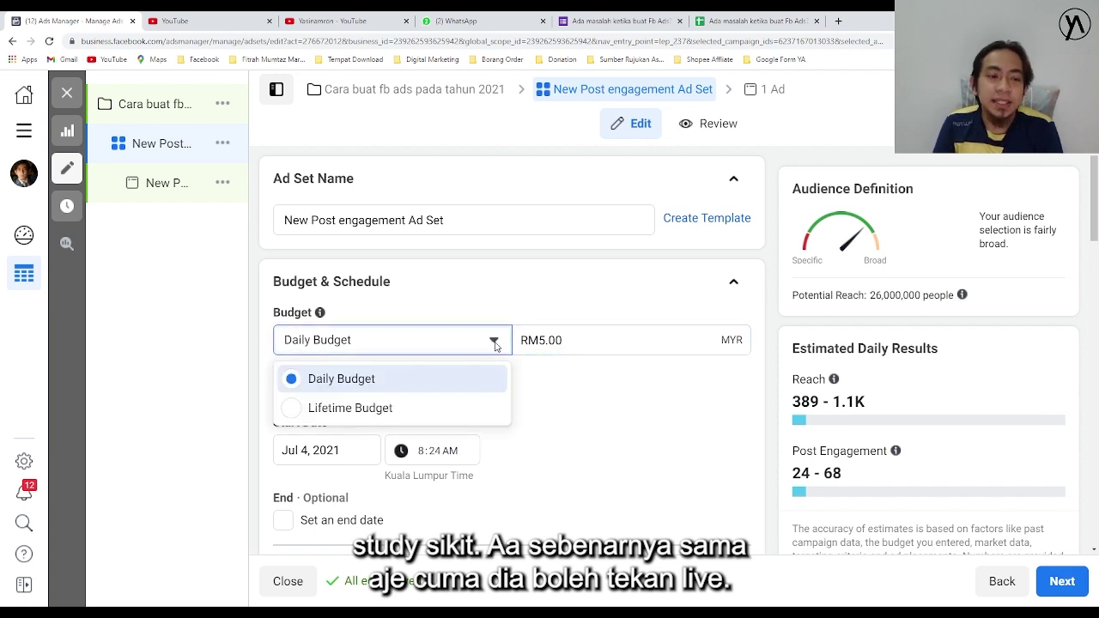
left_click(298, 417)
left_click(494, 342)
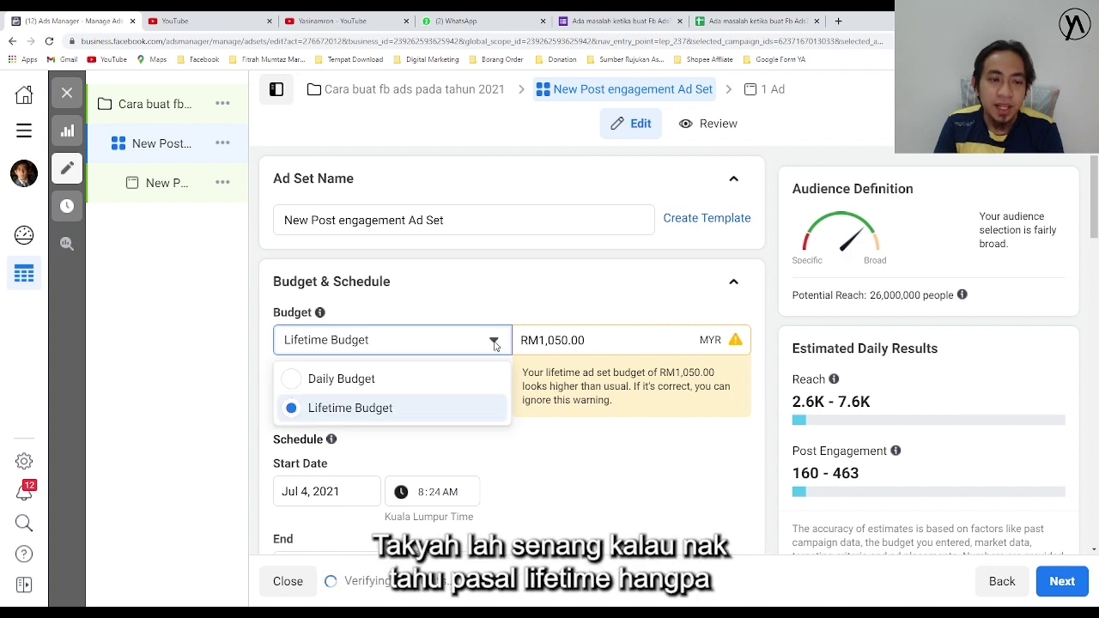
left_click(352, 381)
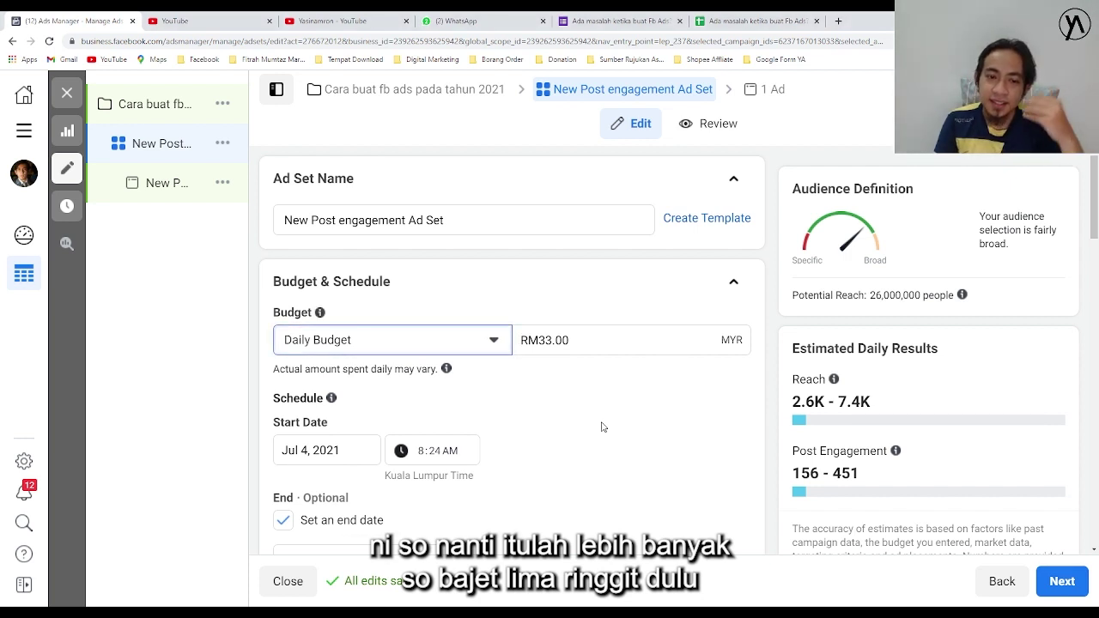
left_click(591, 343)
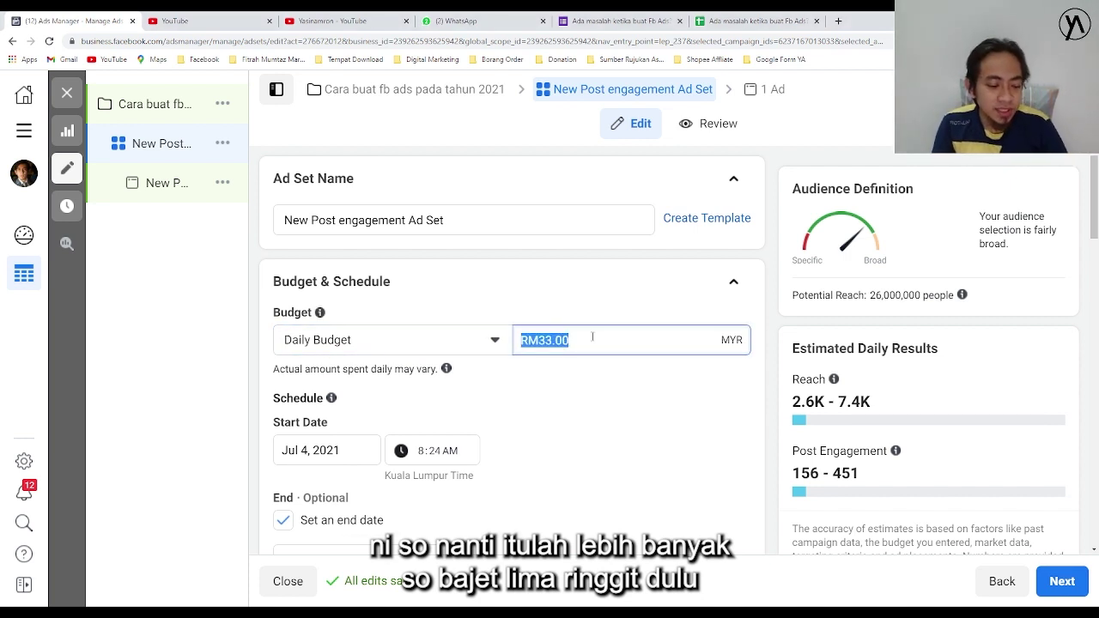
type("5")
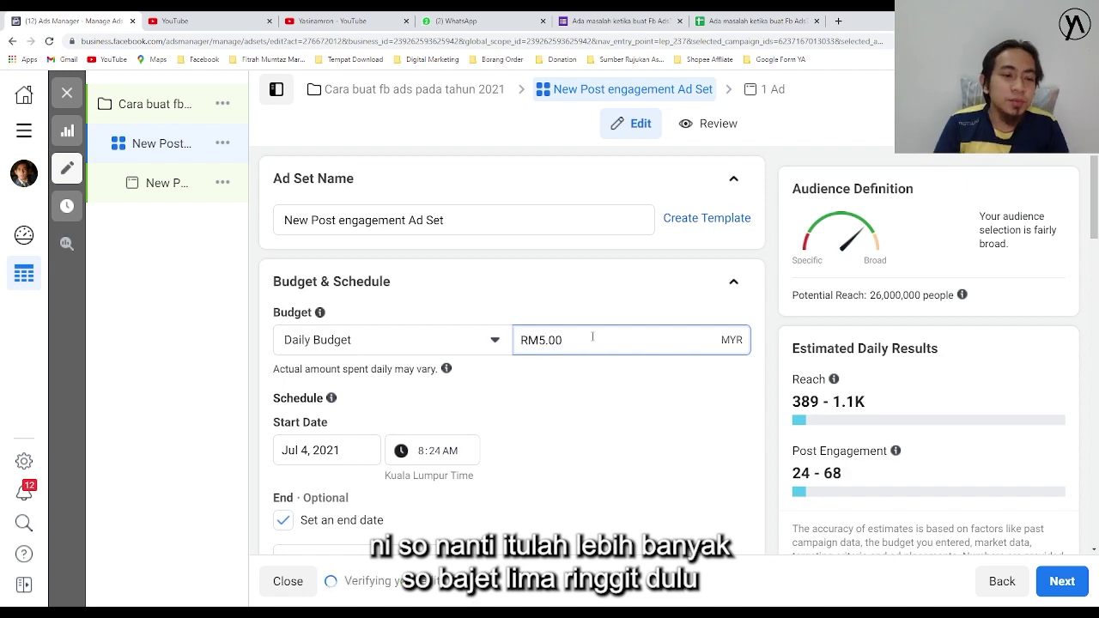
Look through the ad set's schedule and audience settings, including custom audiences, locations, age and gender
scroll(651, 396, "down", 2)
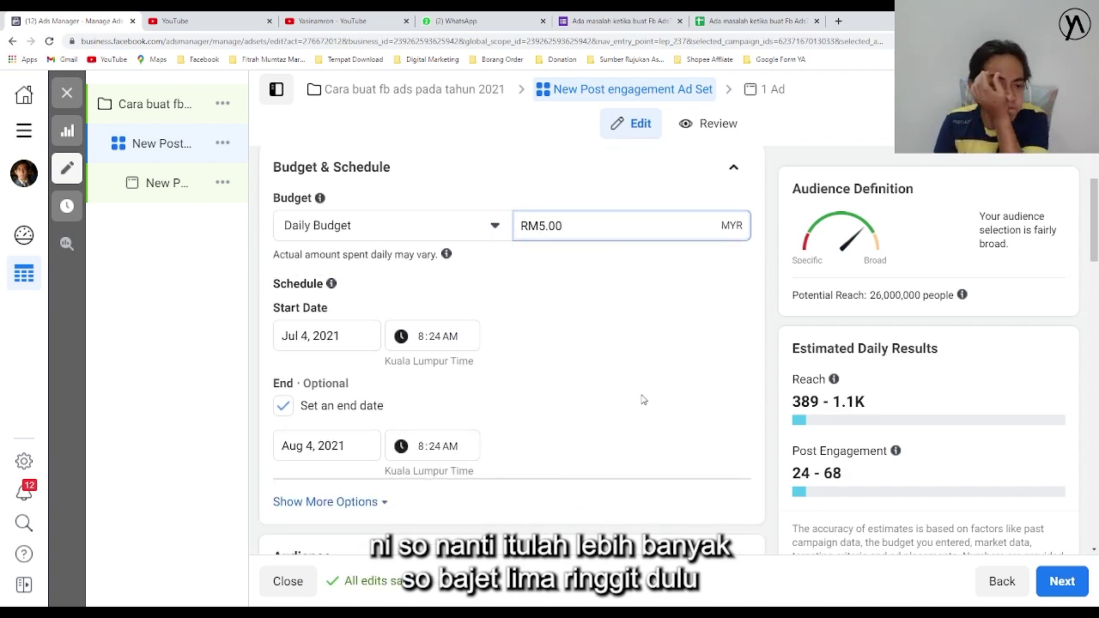
scroll(653, 399, "down", 5)
scroll(525, 355, "down", 4)
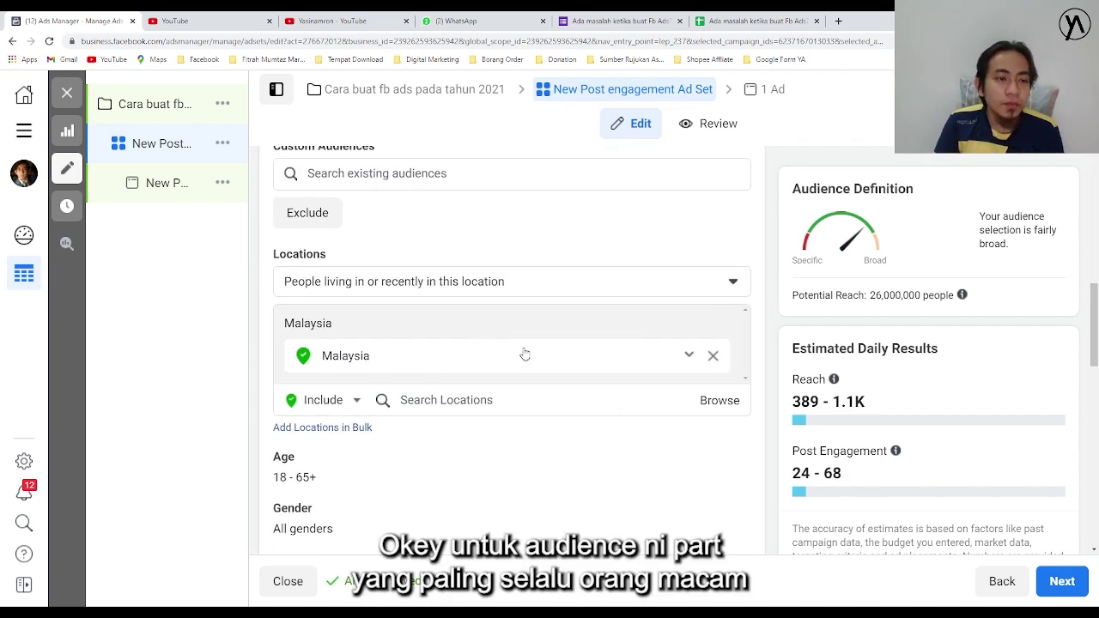
scroll(422, 300, "up", 2)
scroll(528, 373, "down", 3)
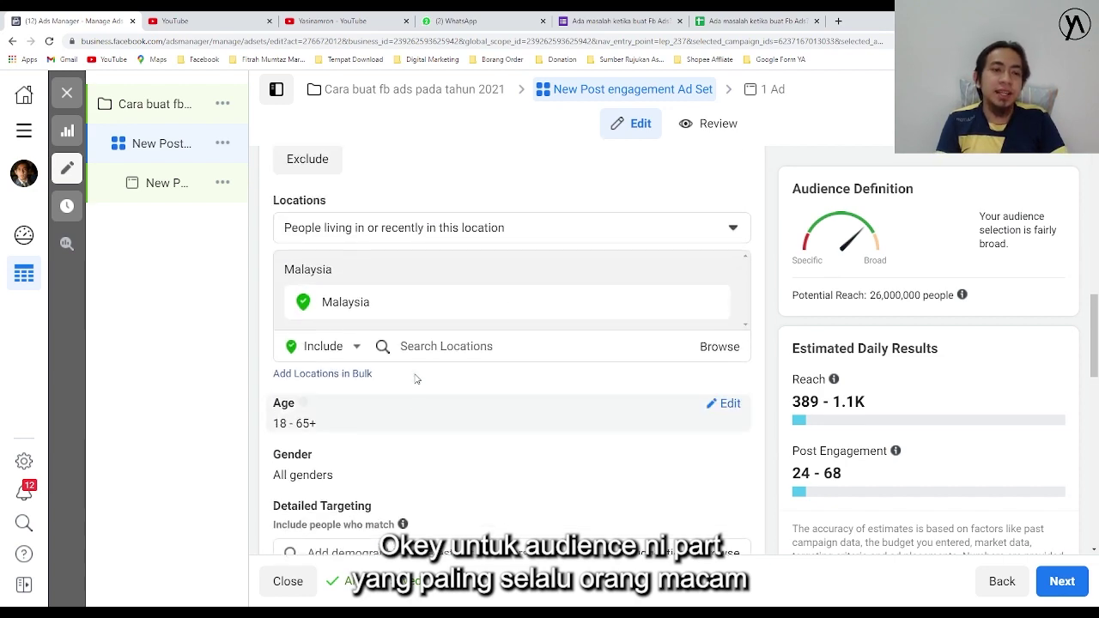
scroll(543, 423, "up", 2)
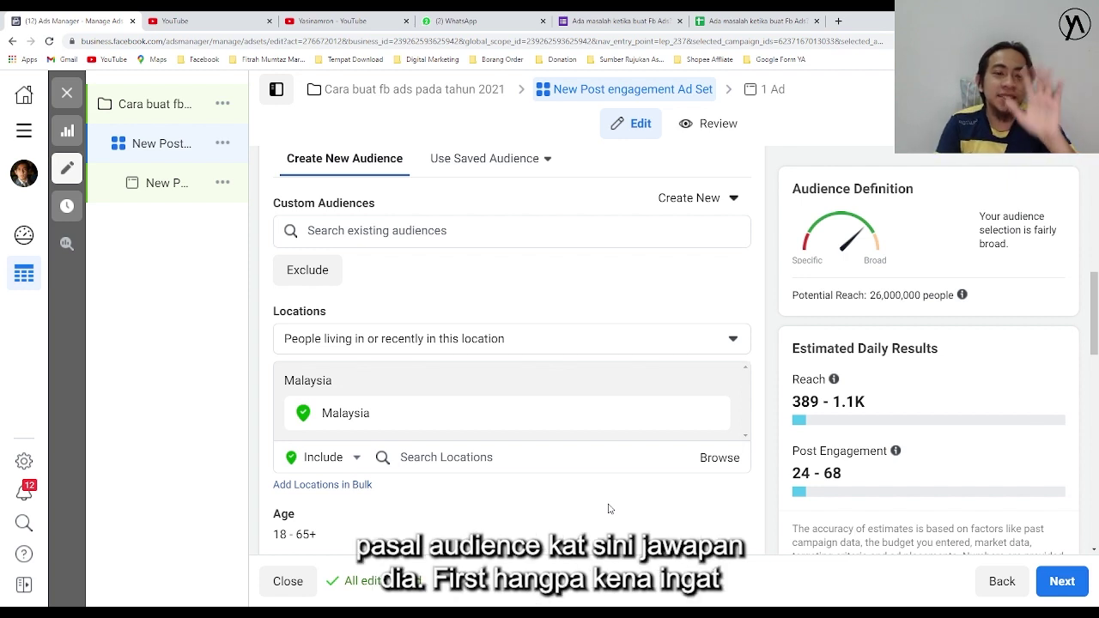
Set the audience's location targeting to People living in this location
scroll(569, 309, "down", 2)
scroll(589, 332, "up", 2)
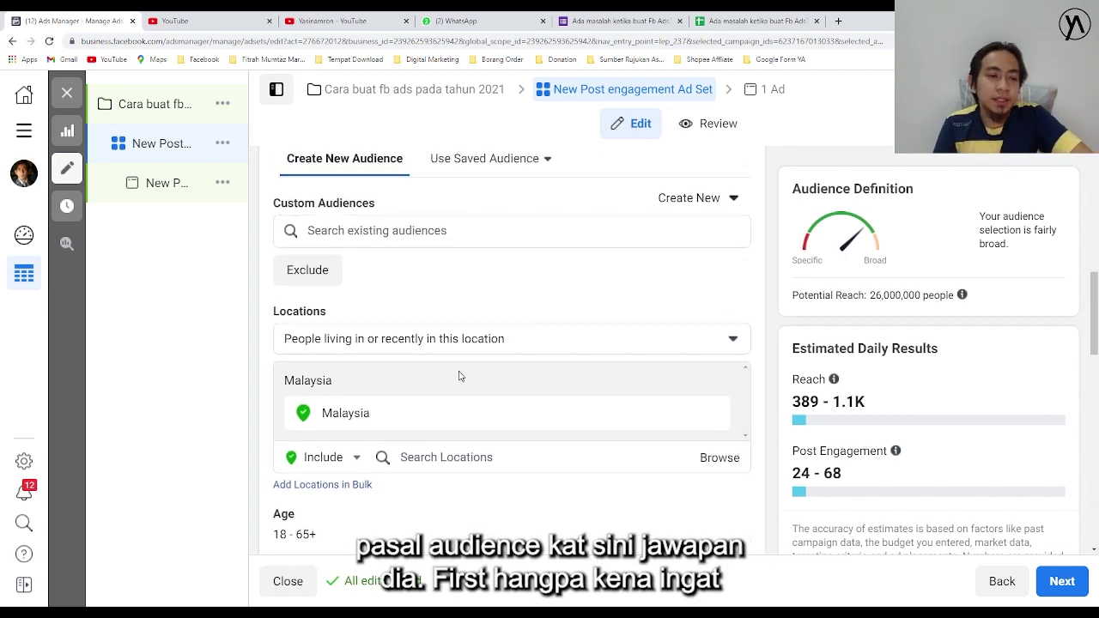
left_click(506, 347)
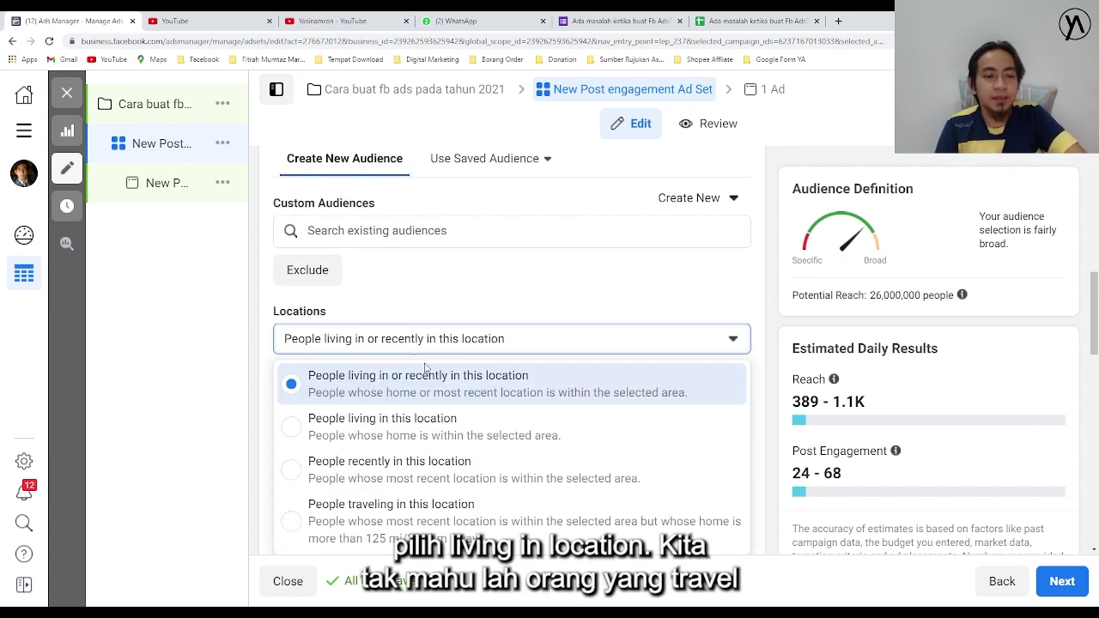
left_click(478, 430)
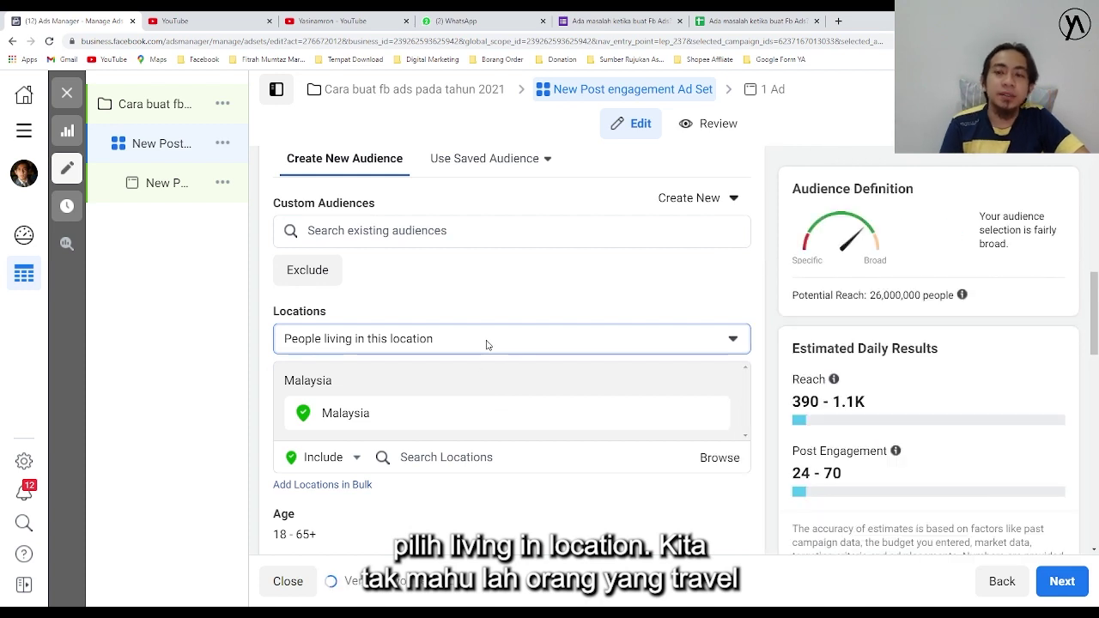
left_click(486, 344)
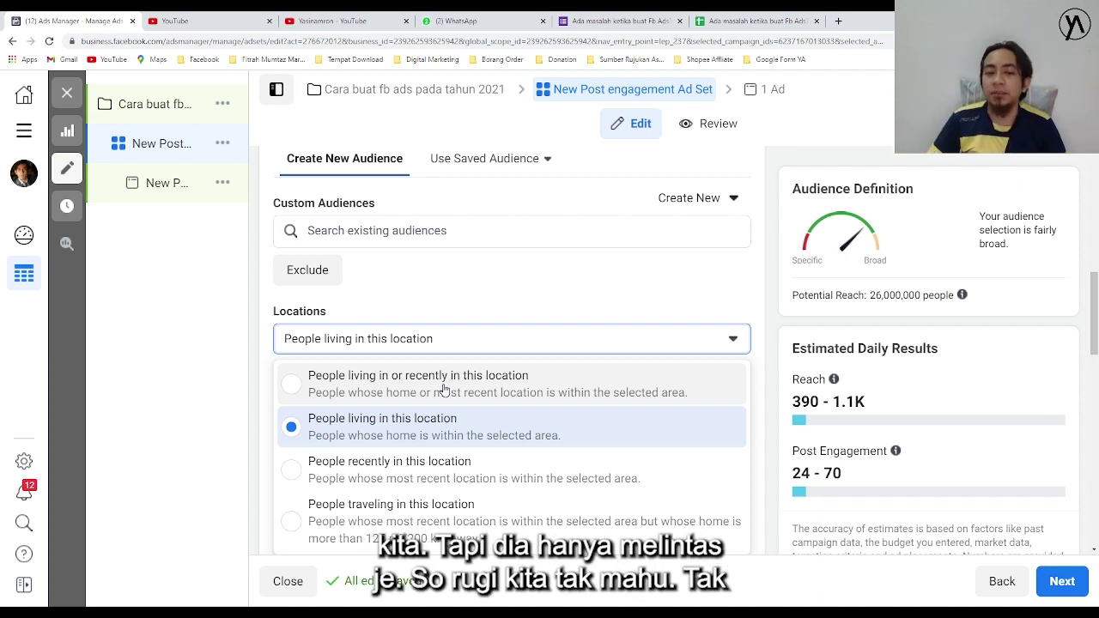
left_click(441, 438)
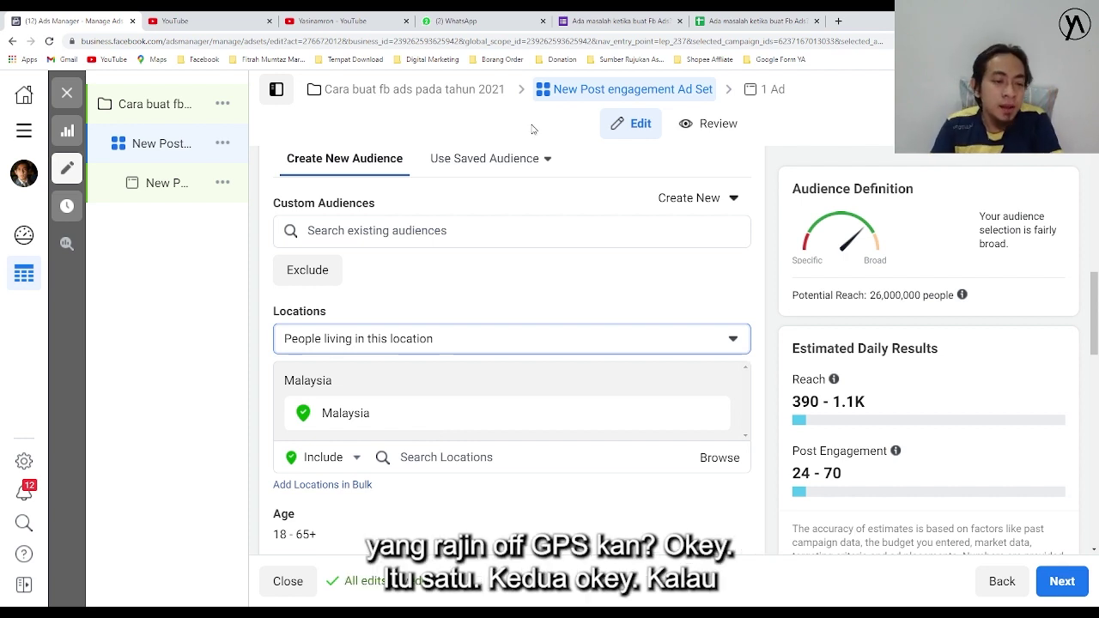
Review the ad set's daily budget and targeted country against the estimated daily reach
scroll(427, 442, "down", 1)
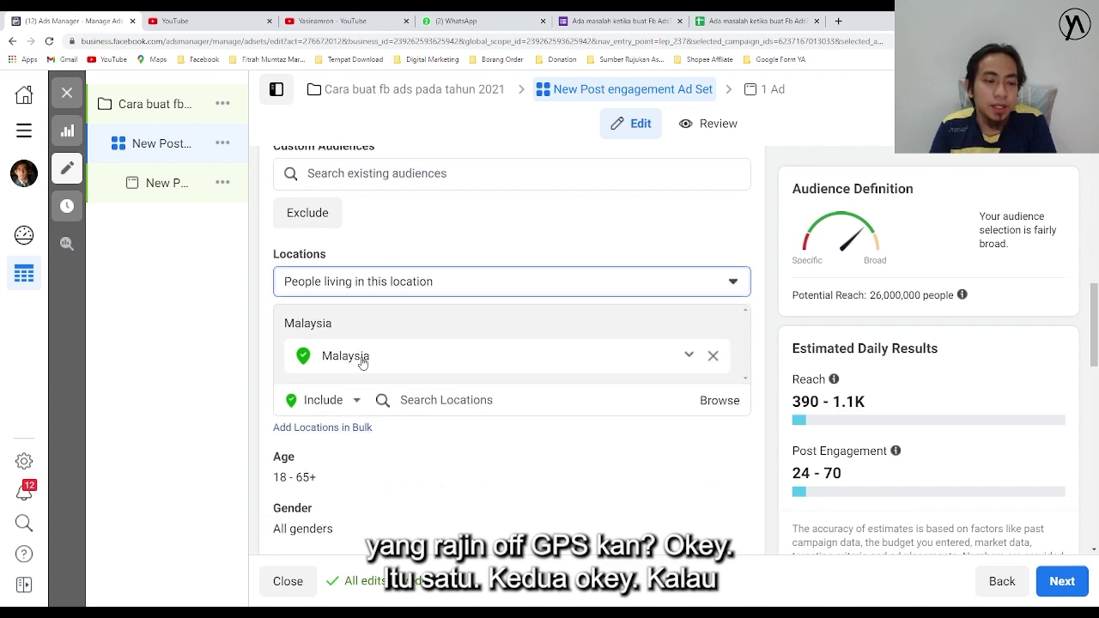
scroll(621, 337, "up", 3)
scroll(621, 336, "up", 3)
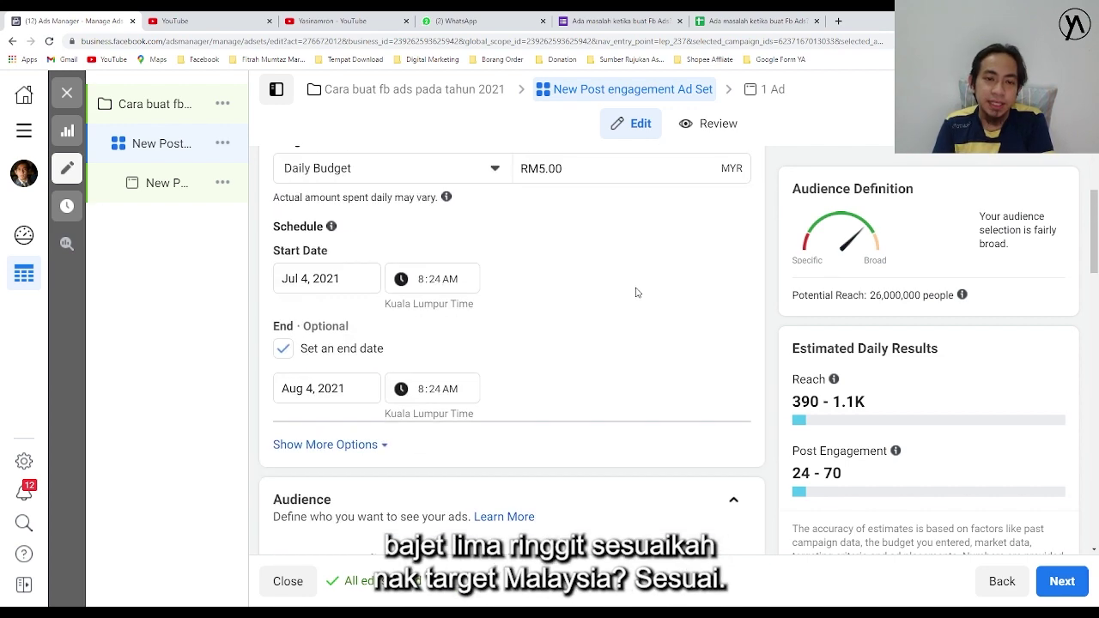
scroll(493, 368, "down", 5)
scroll(361, 492, "down", 2)
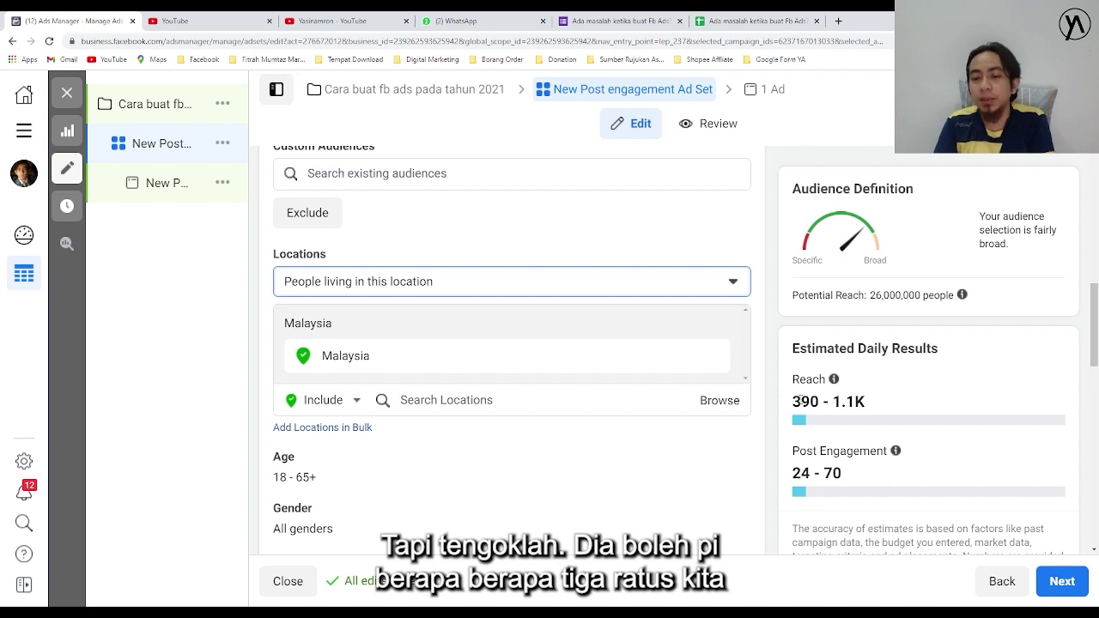
left_click_drag(793, 401, 861, 407)
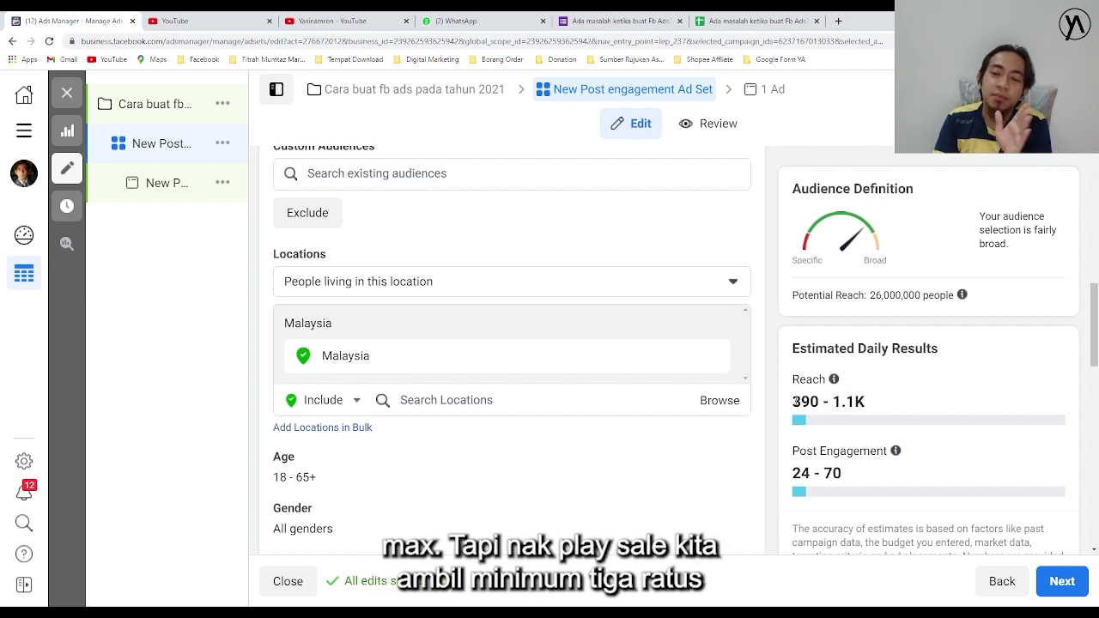
left_click_drag(795, 401, 815, 409)
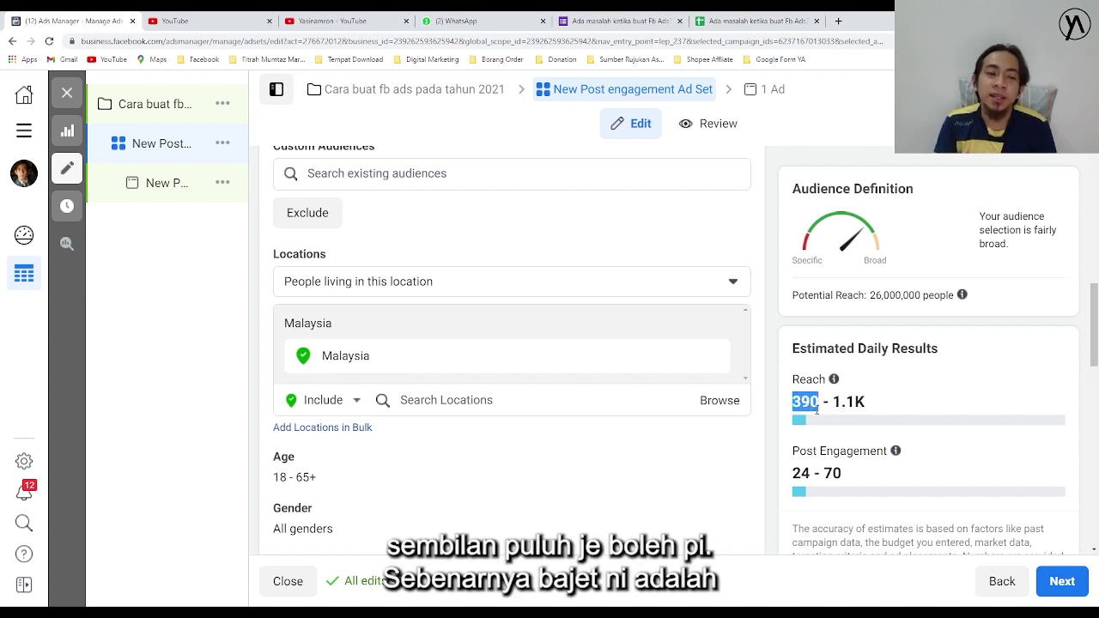
Try daily budgets of RM50.00 and RM500.00 for the ad set and return the amount to RM5
scroll(606, 213, "up", 10)
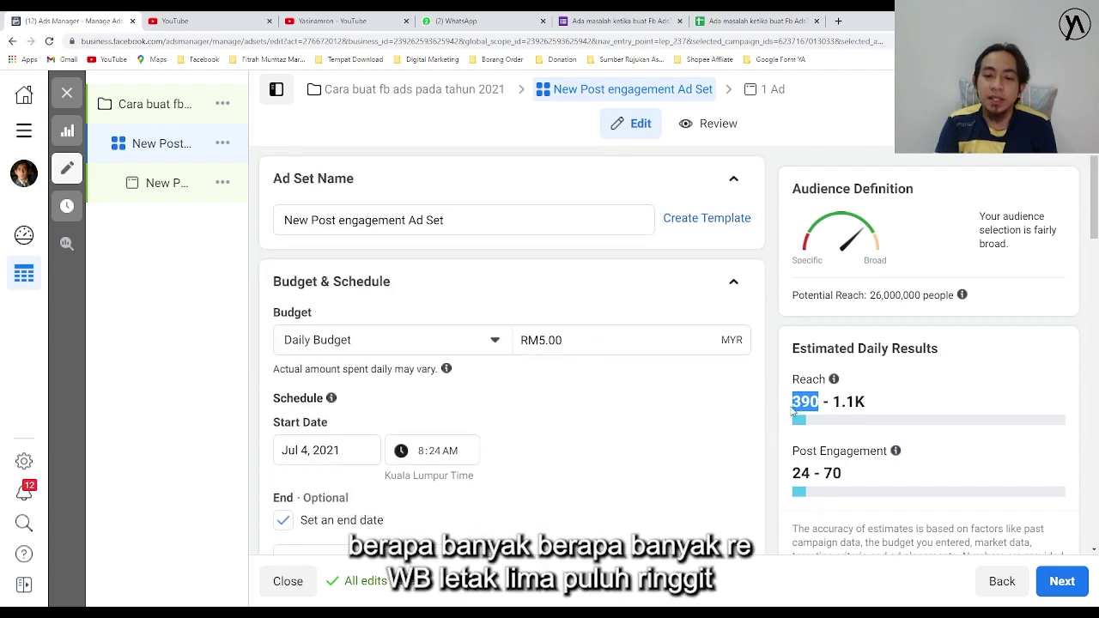
left_click(591, 340)
left_click_drag(566, 340, 544, 340)
type("0.00")
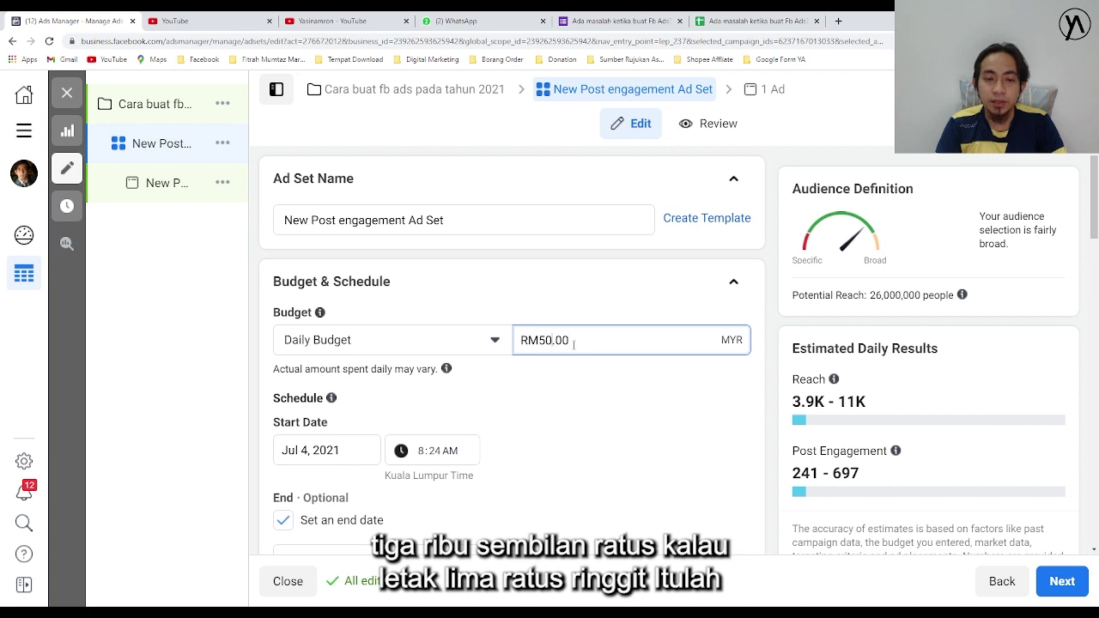
left_click_drag(573, 342, 552, 342)
type("0.00")
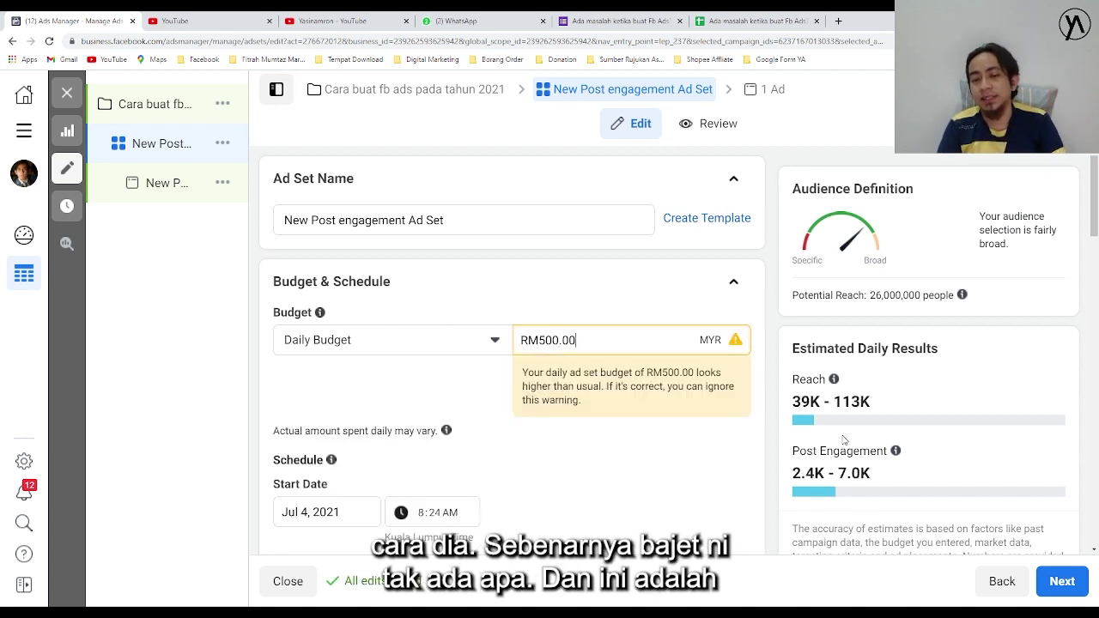
left_click_drag(547, 340, 593, 342)
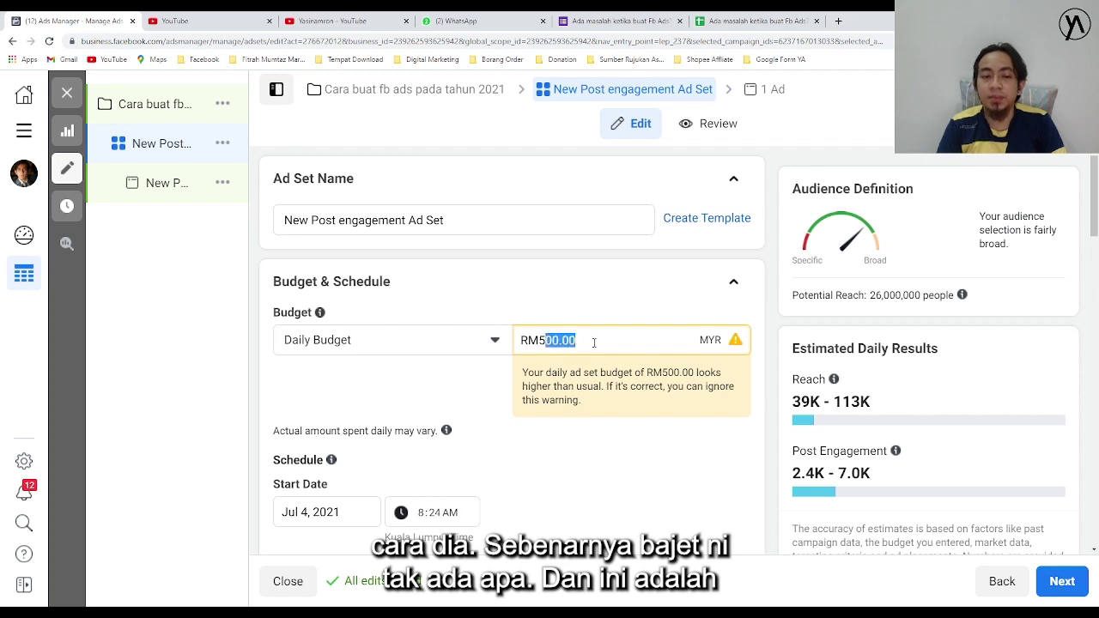
key("BackSpace")
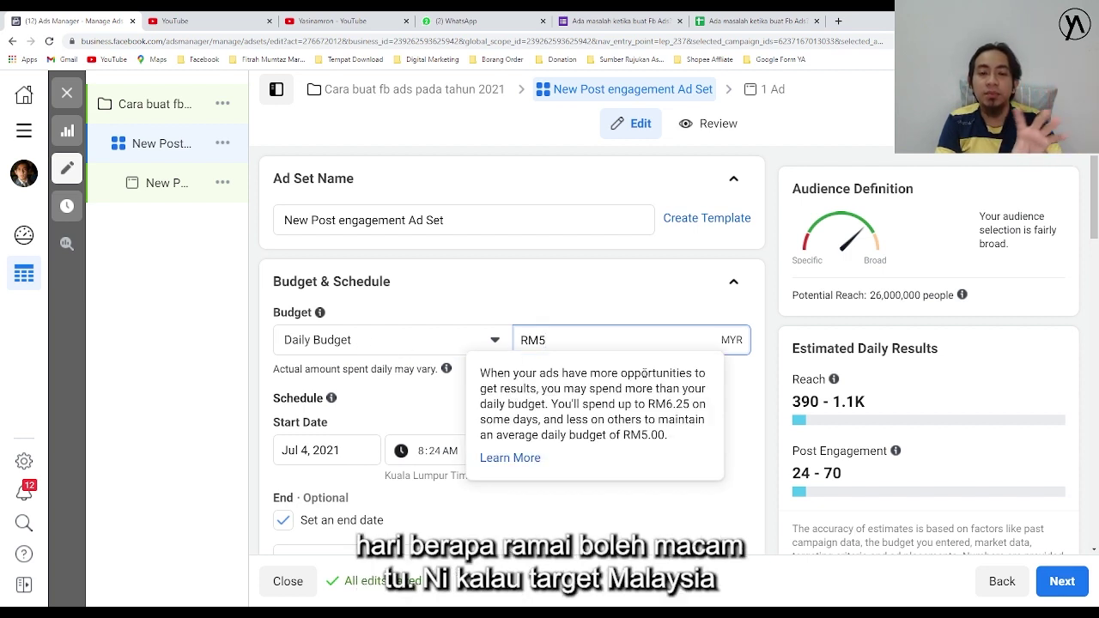
Replace Malaysia with the state of Selangor as the audience's included location
scroll(483, 412, "down", 5)
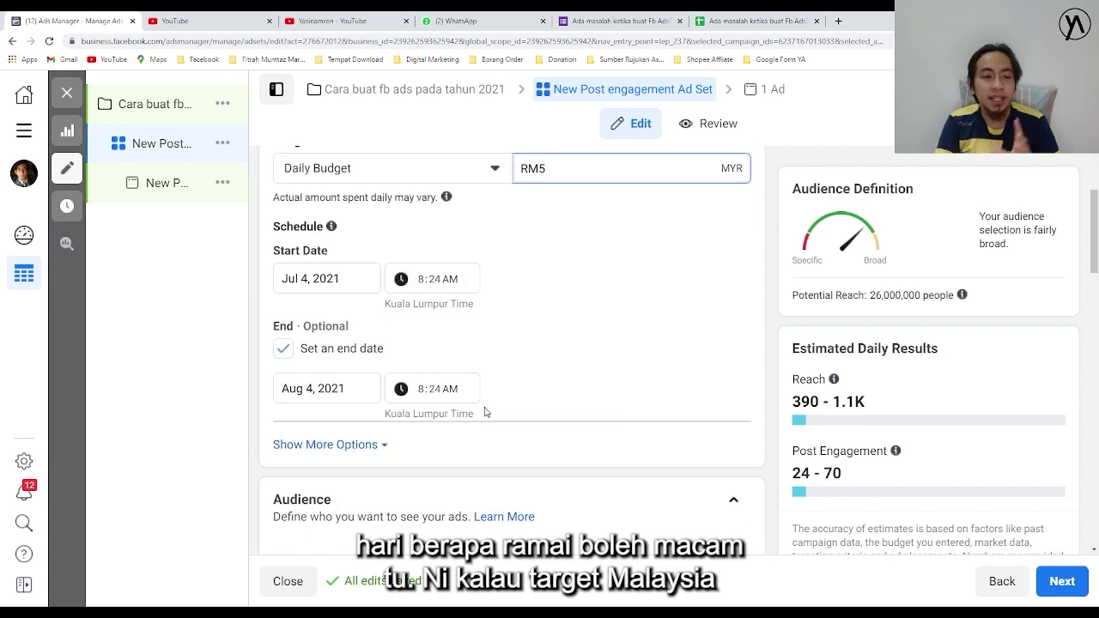
scroll(410, 412, "down", 3)
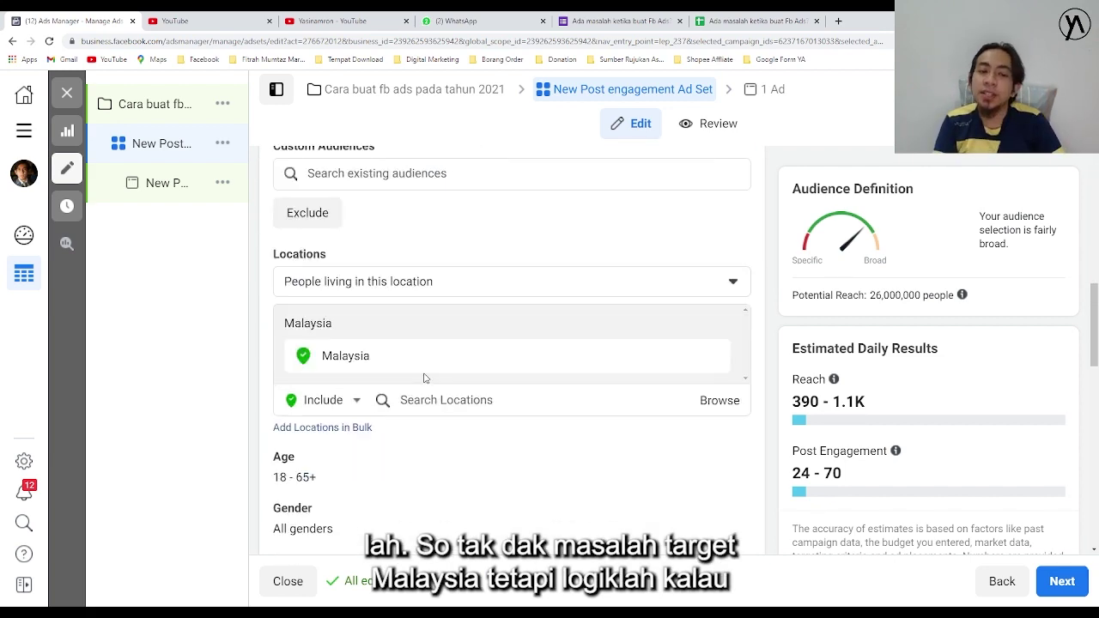
scroll(423, 378, "up", 1)
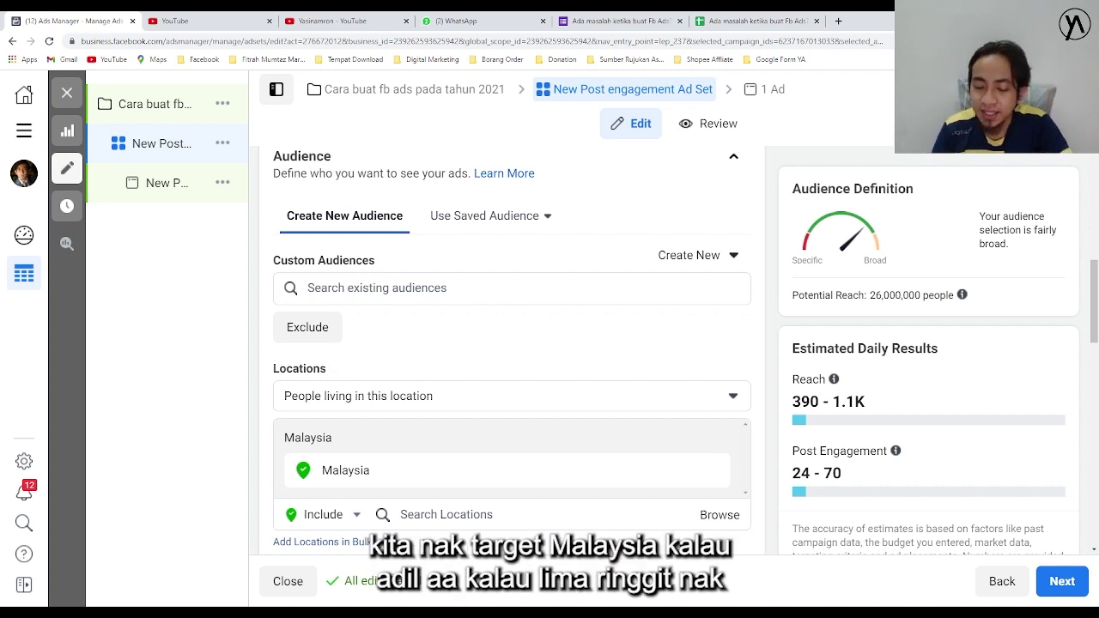
mouse_move(196, 494)
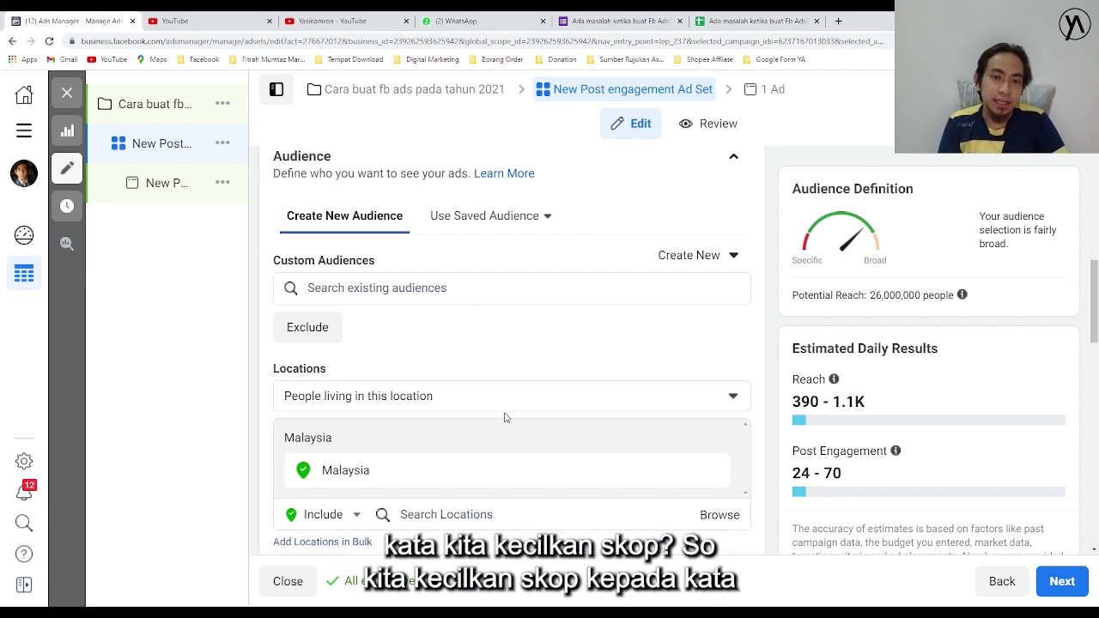
scroll(481, 454, "down", 2)
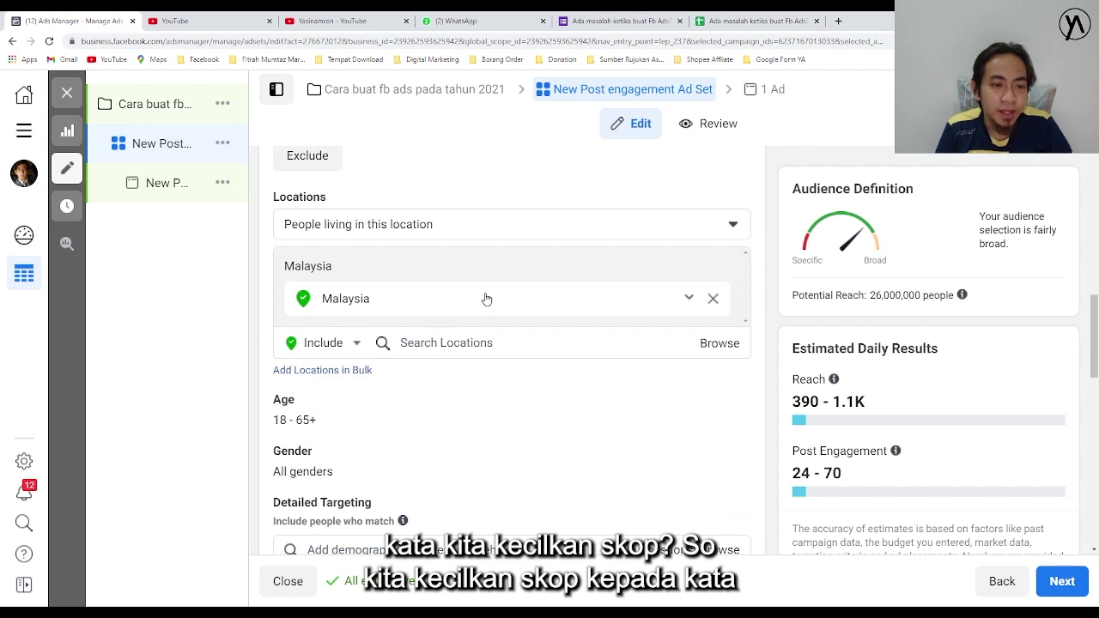
left_click(712, 299)
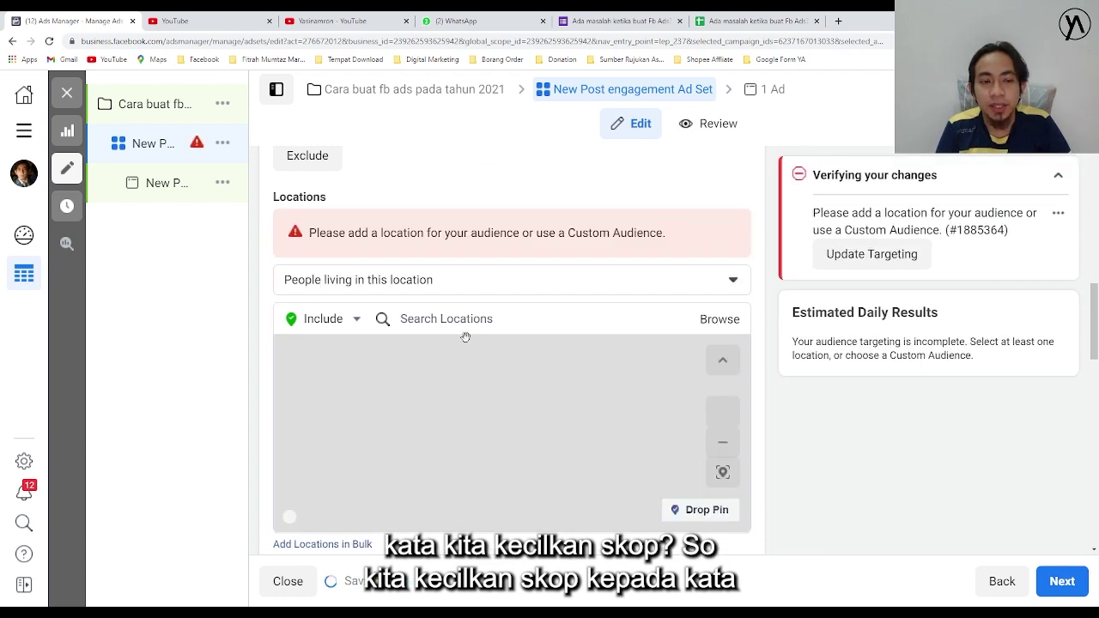
type("selangor")
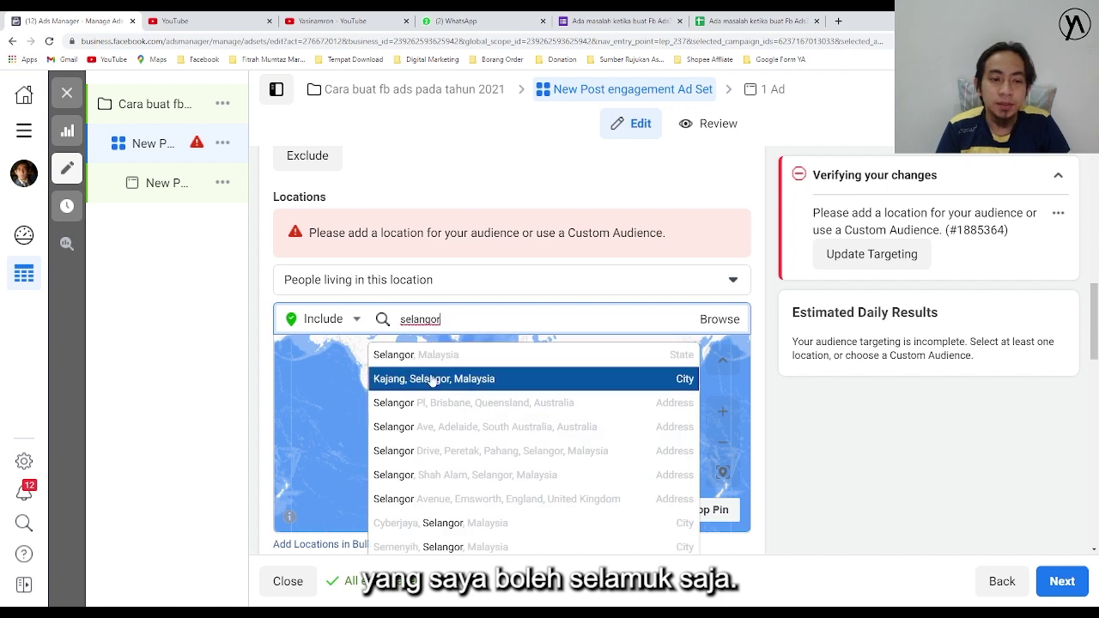
left_click(421, 354)
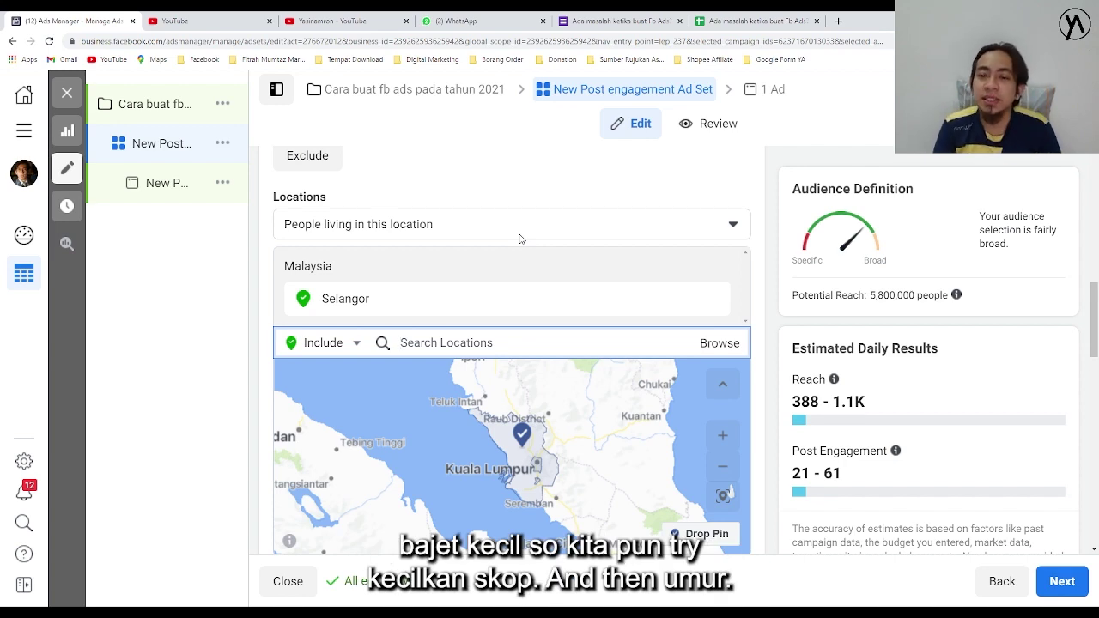
Set the audience's age range to 25 to 35
scroll(520, 239, "down", 3)
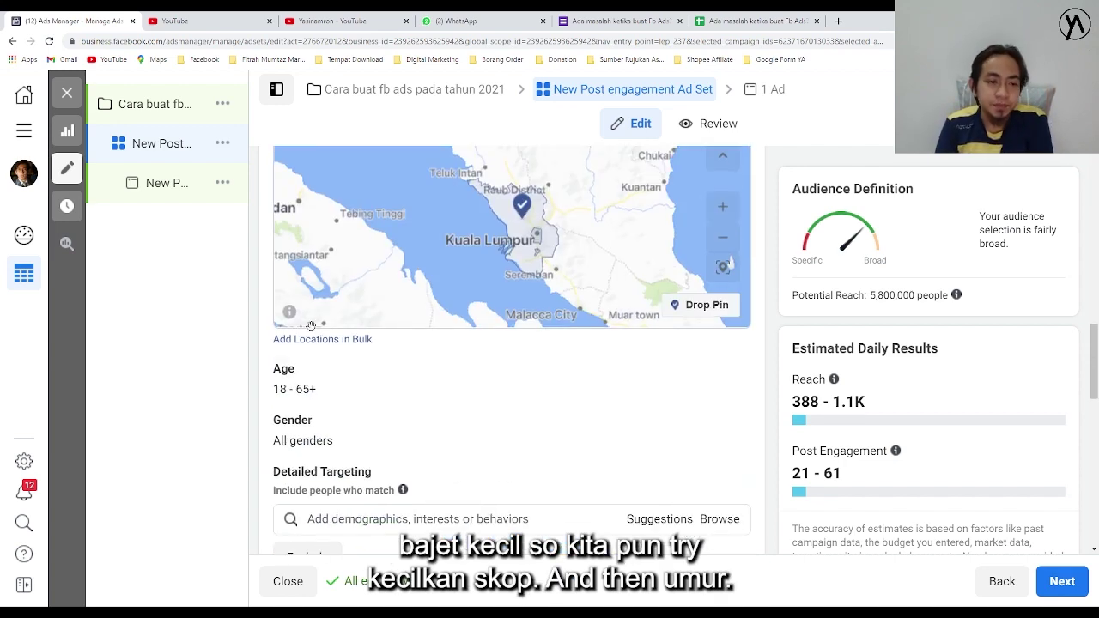
mouse_move(305, 370)
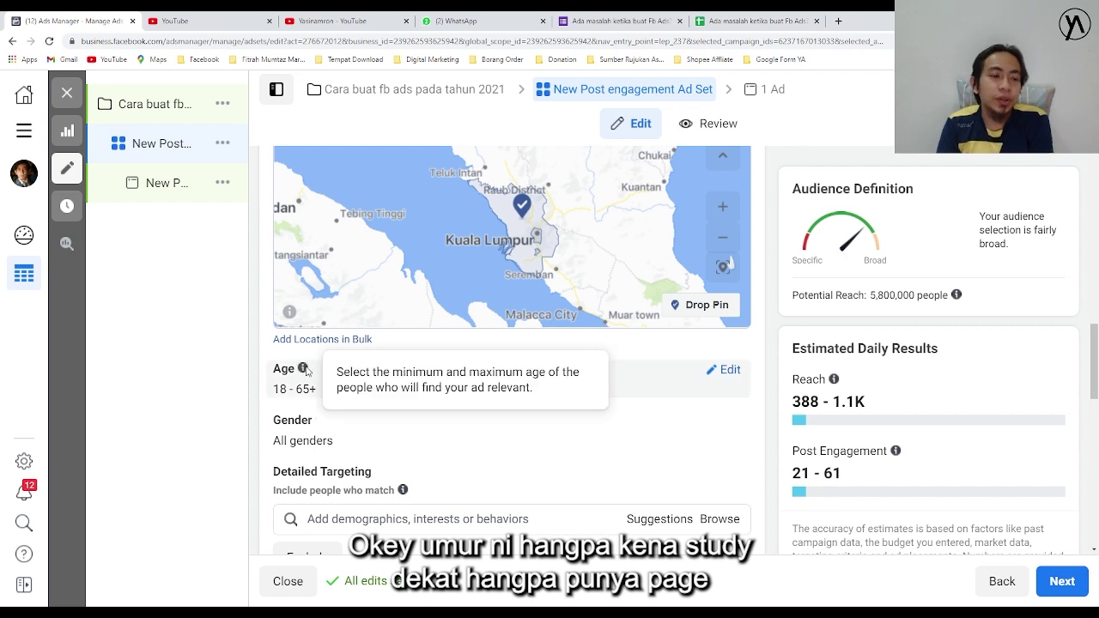
left_click(728, 371)
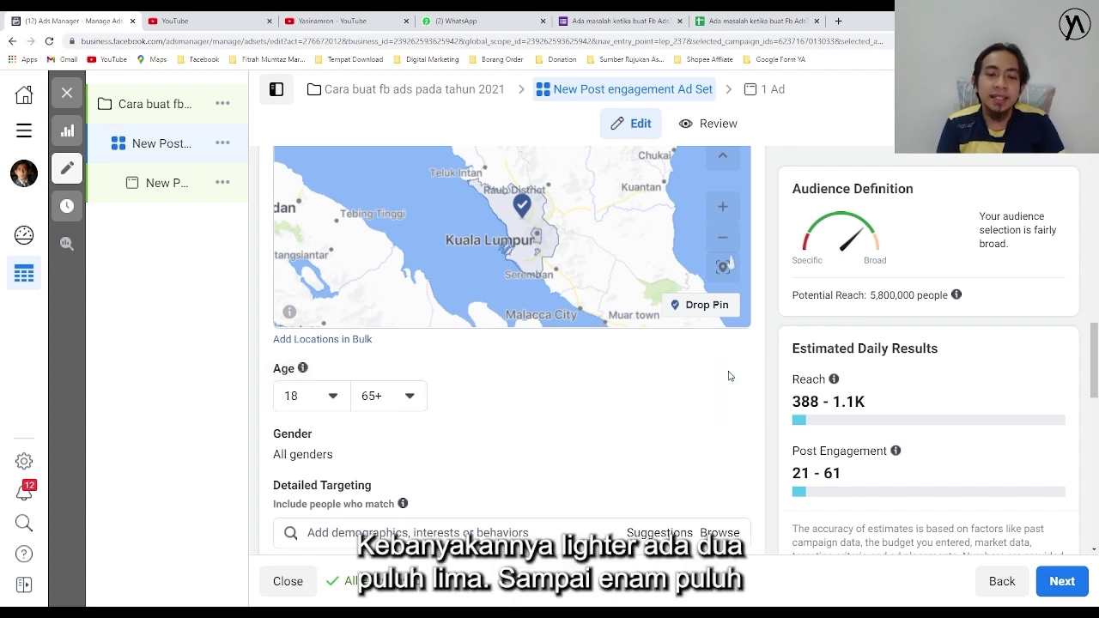
left_click(339, 400)
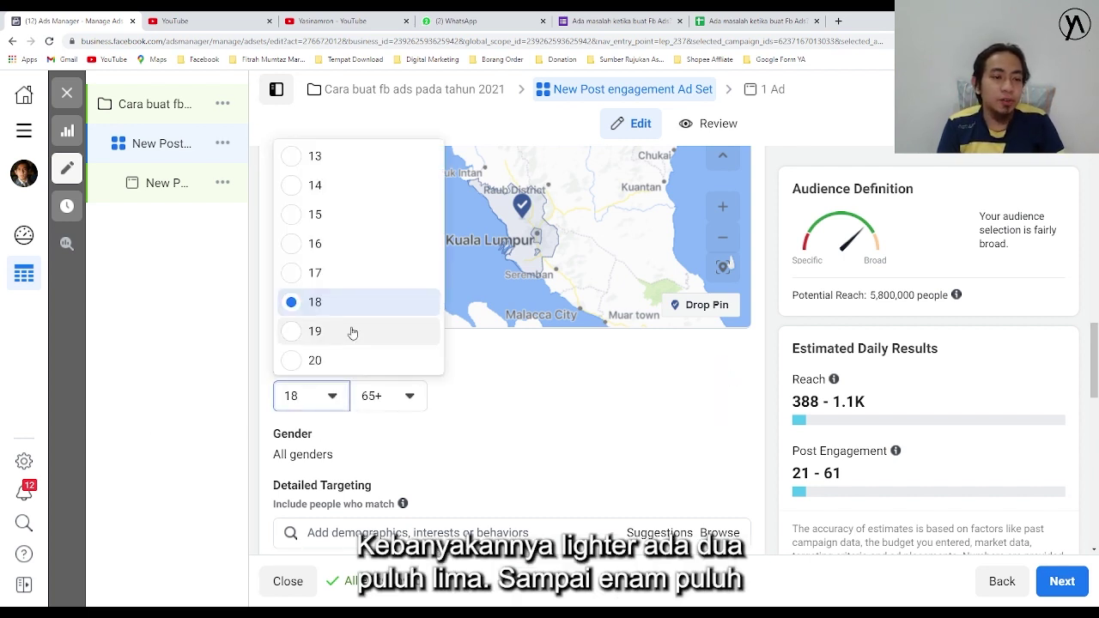
scroll(343, 317, "down", 2)
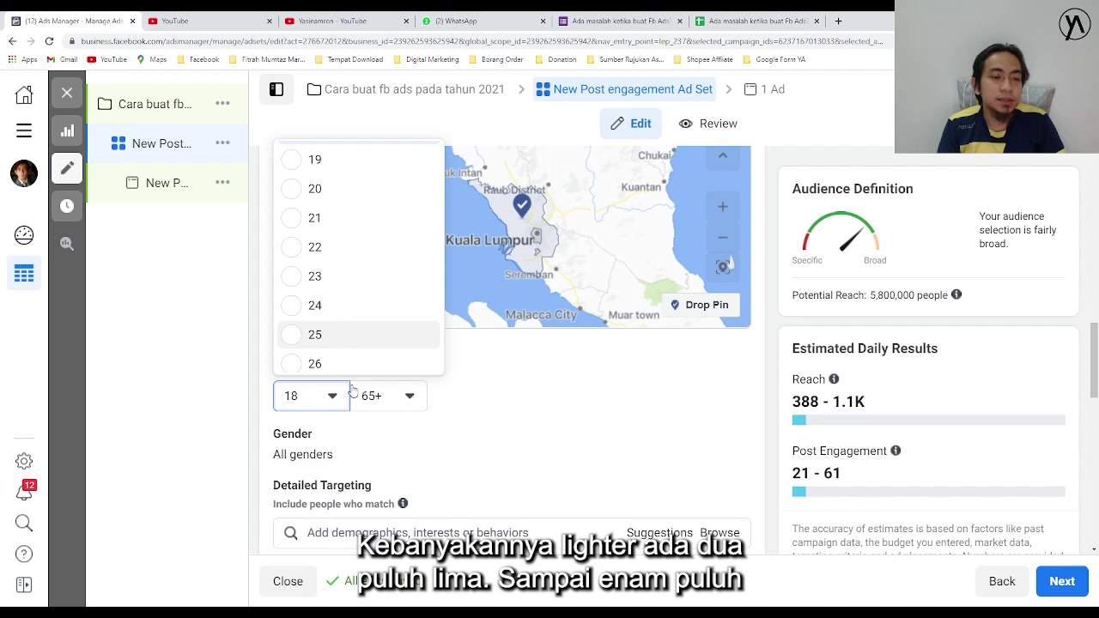
left_click(331, 335)
left_click(410, 396)
scroll(429, 341, "up", 7)
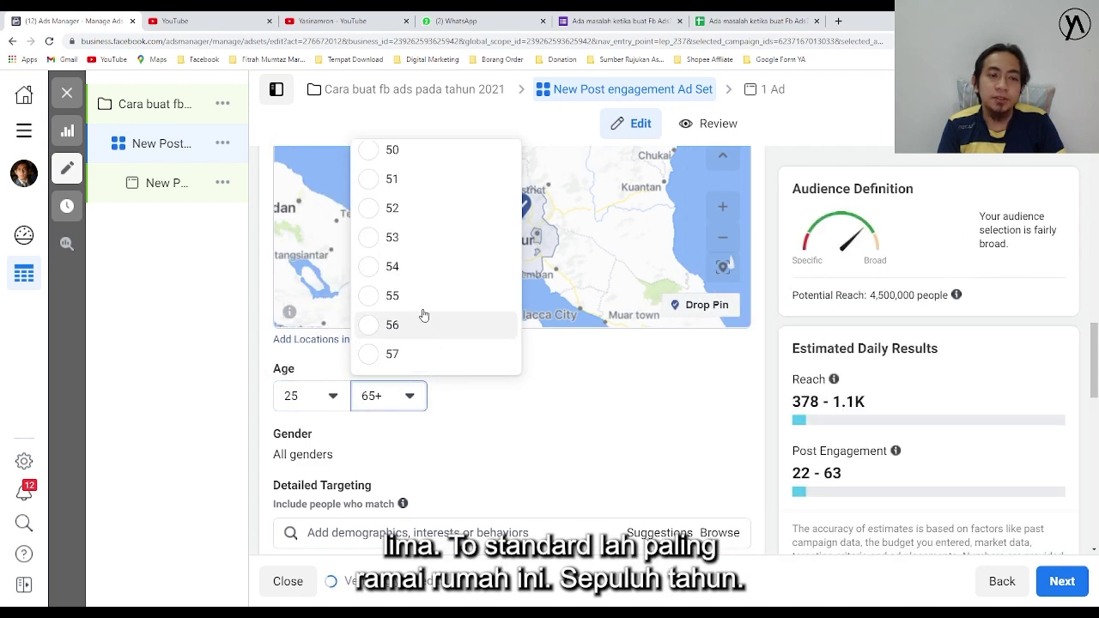
scroll(403, 232, "up", 2)
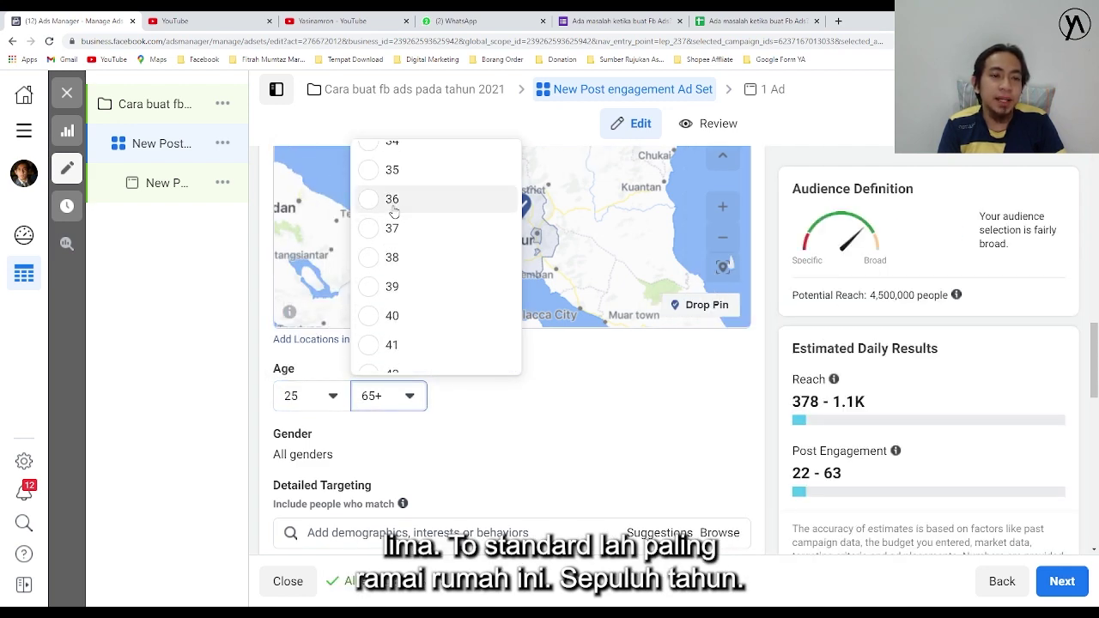
left_click(418, 168)
Change the audience's minimum age to 24 and back to 25
left_click(333, 396)
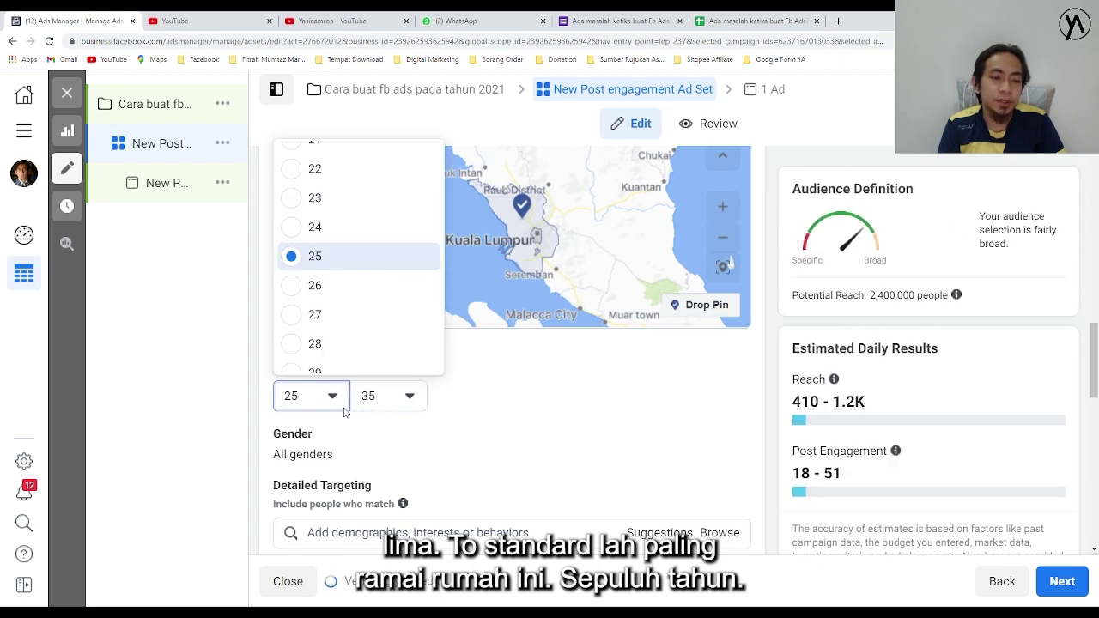
left_click(334, 234)
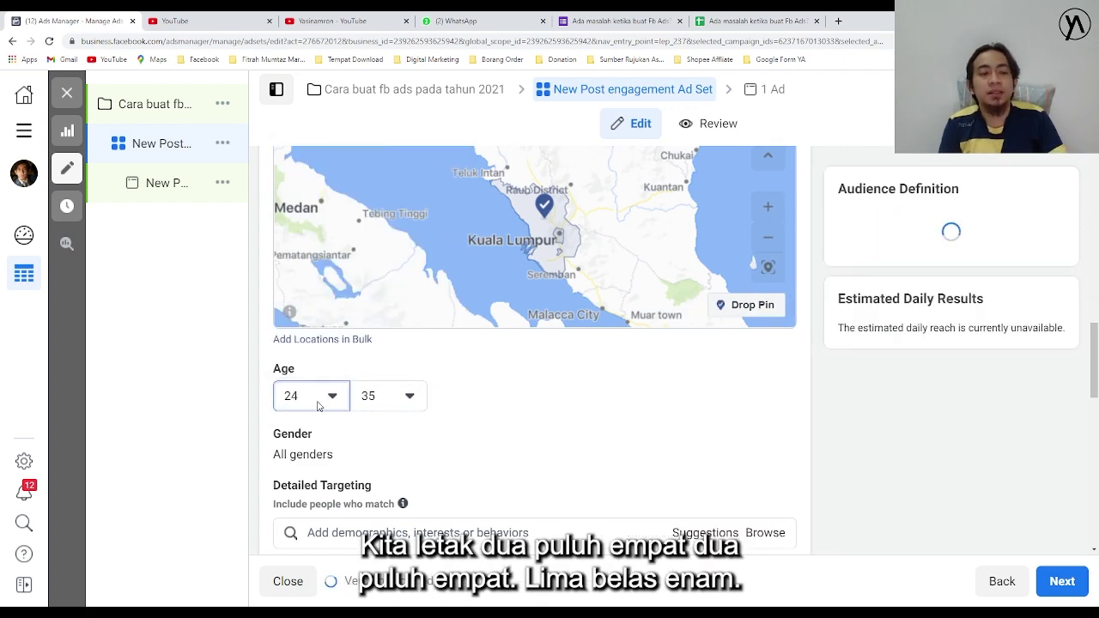
left_click(333, 396)
left_click(328, 285)
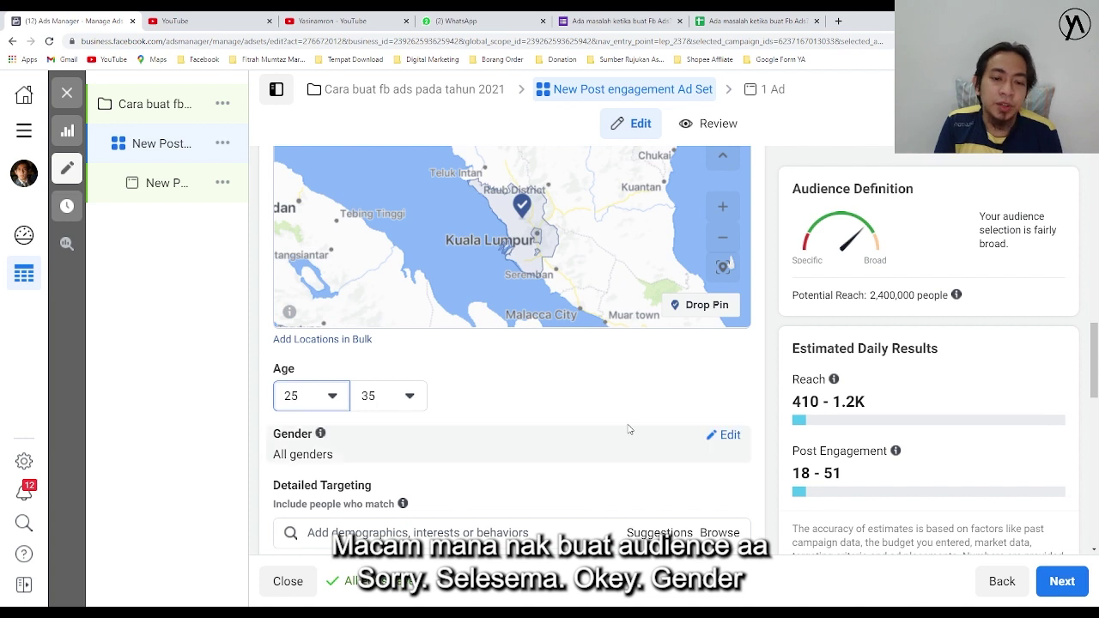
Open the audience's gender options for editing and look at the detailed targeting settings
left_click(724, 438)
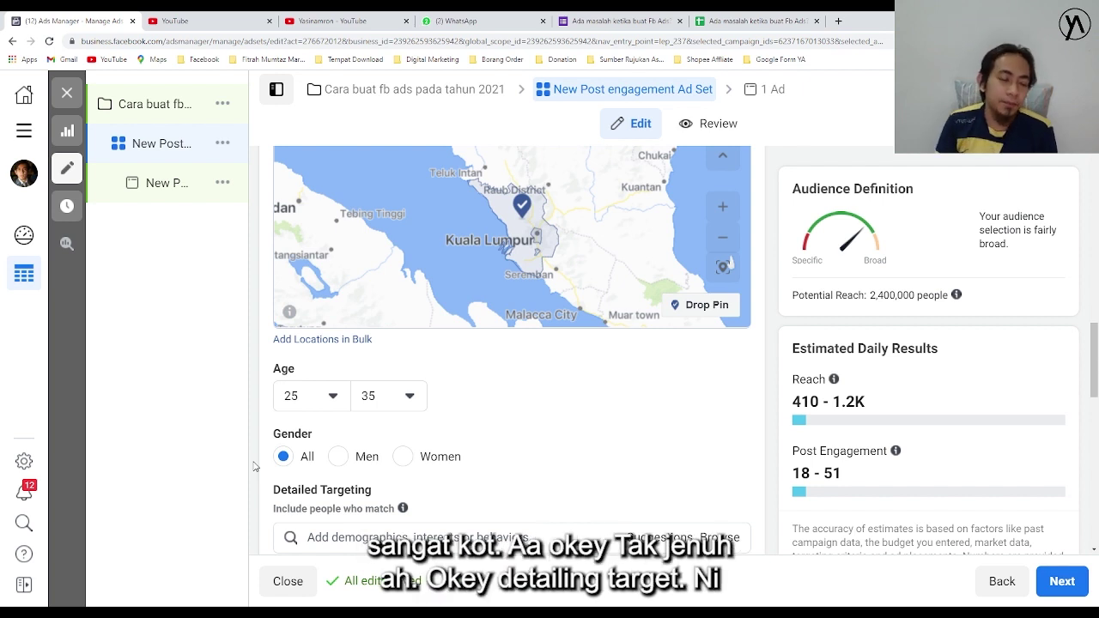
scroll(277, 486, "down", 2)
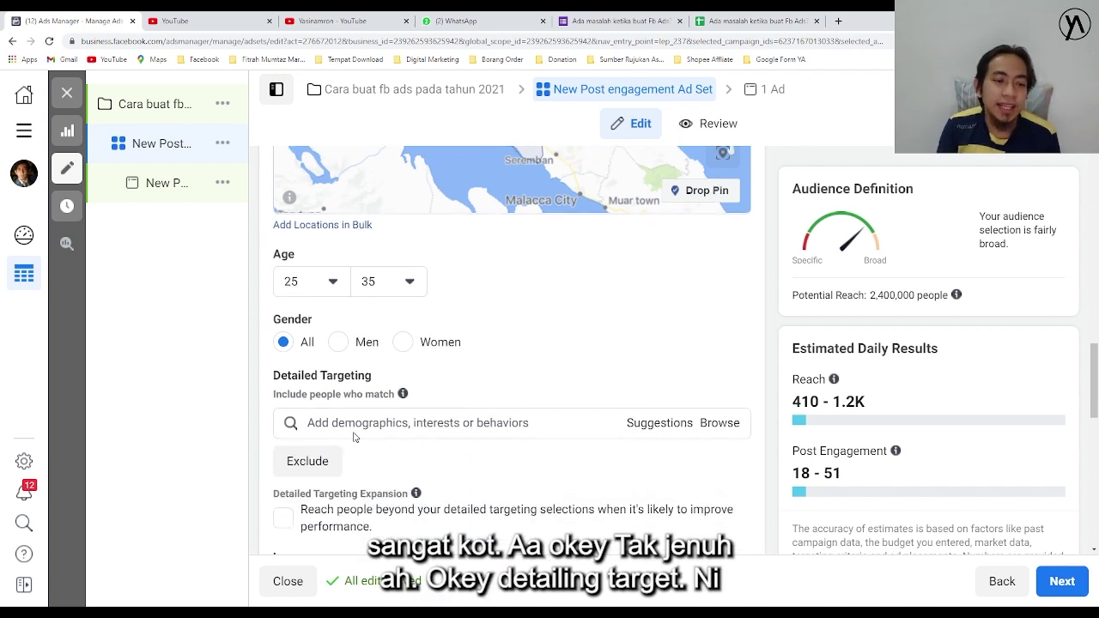
Add the interests SifuFBads and Azizan Osman to the audience's detailed targeting
left_click(354, 423)
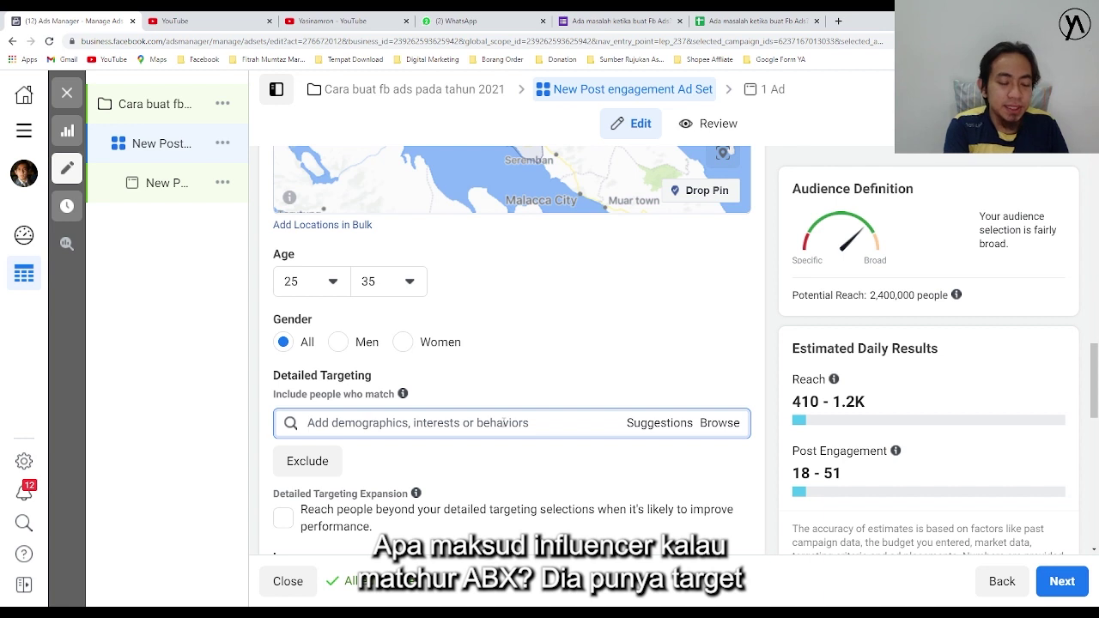
type("sifu")
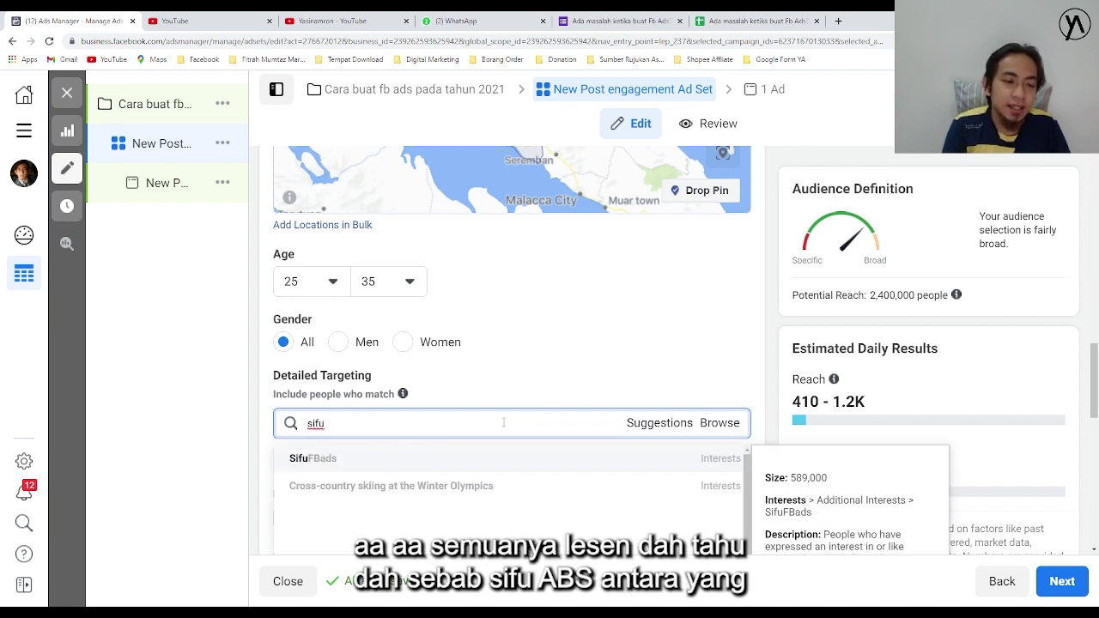
left_click(407, 459)
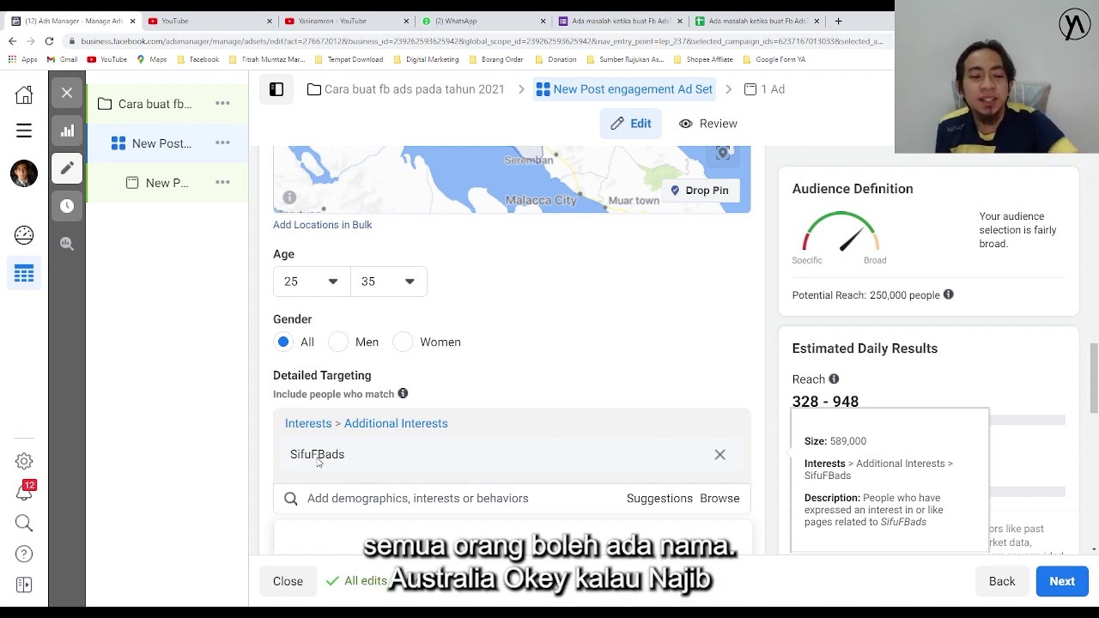
type("azi")
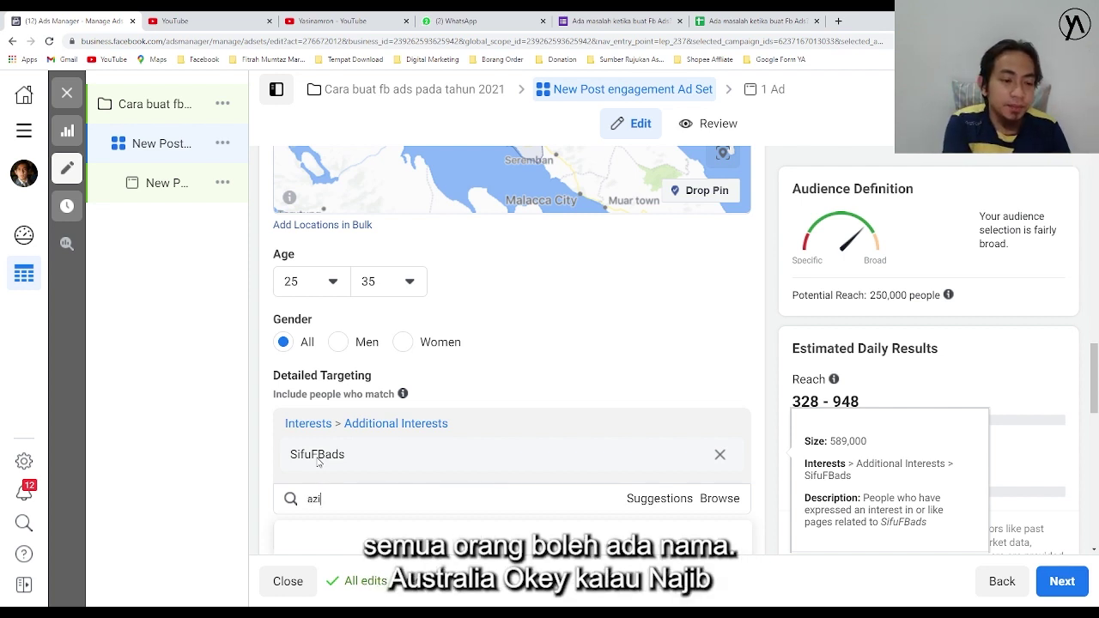
type("zan")
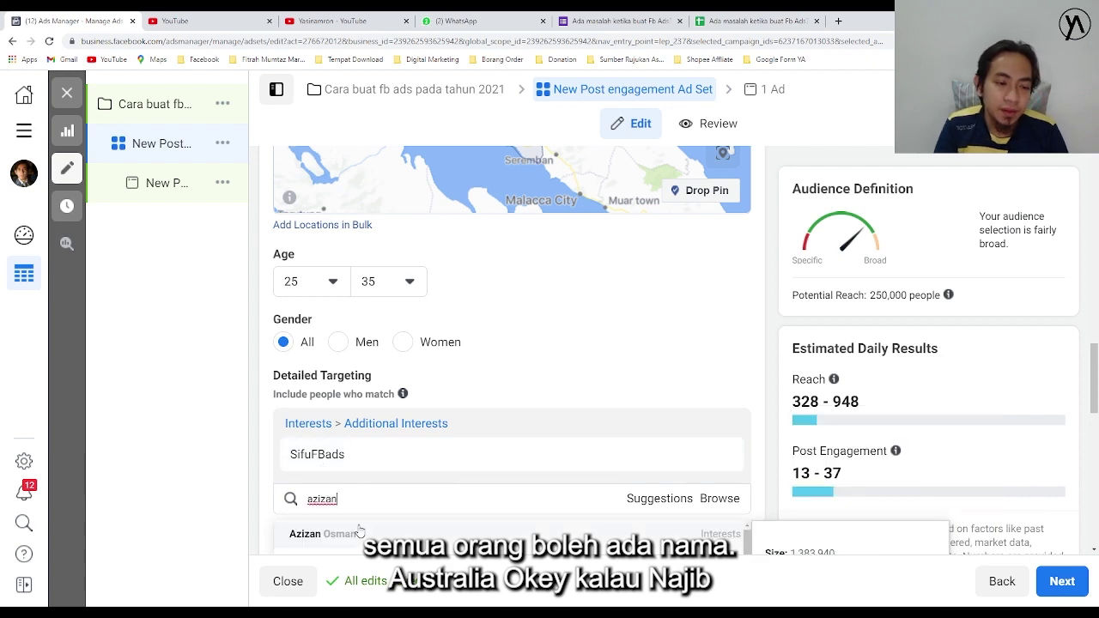
left_click(360, 526)
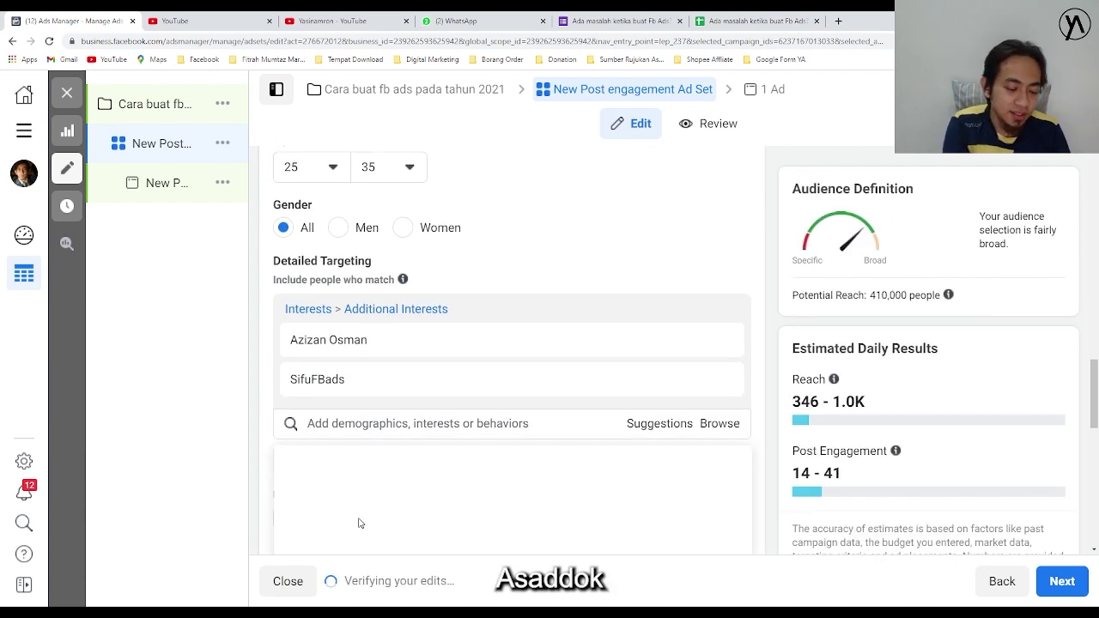
Try to find a detailed targeting interest matching "najib" and clear the search text
type("najb")
key("BackSpace")
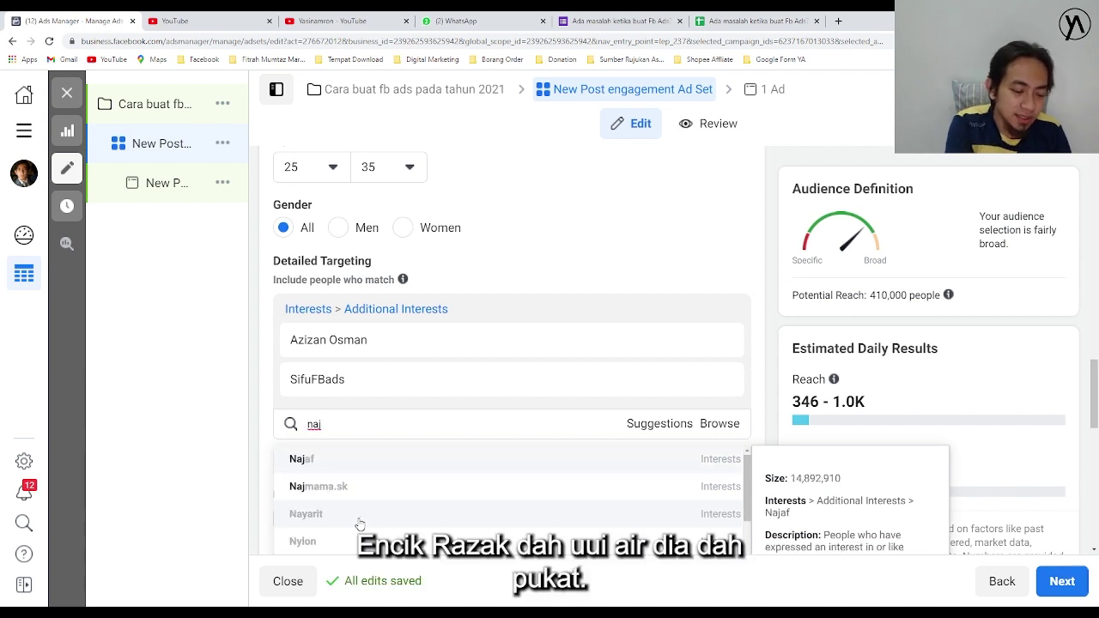
type("ib")
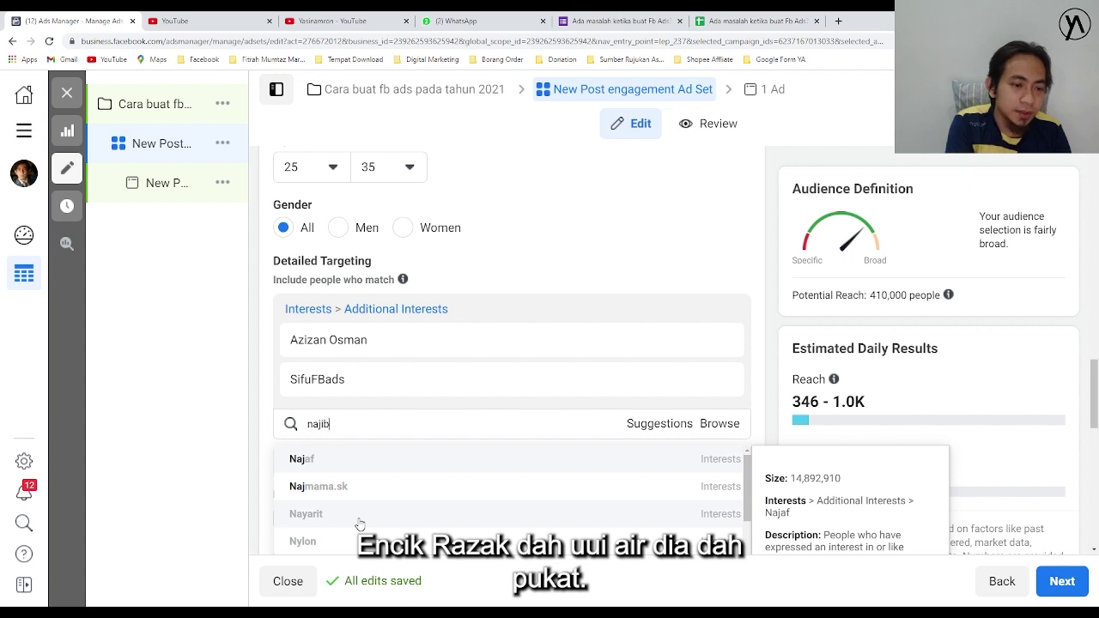
type(" asss")
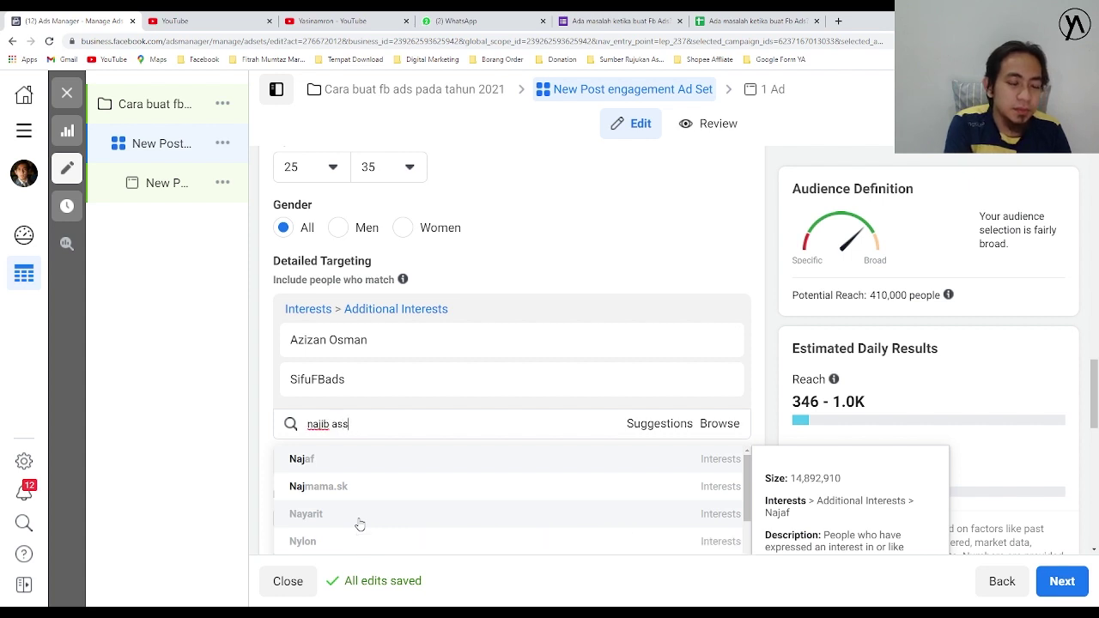
key("BackSpace")
key("BackSpace")
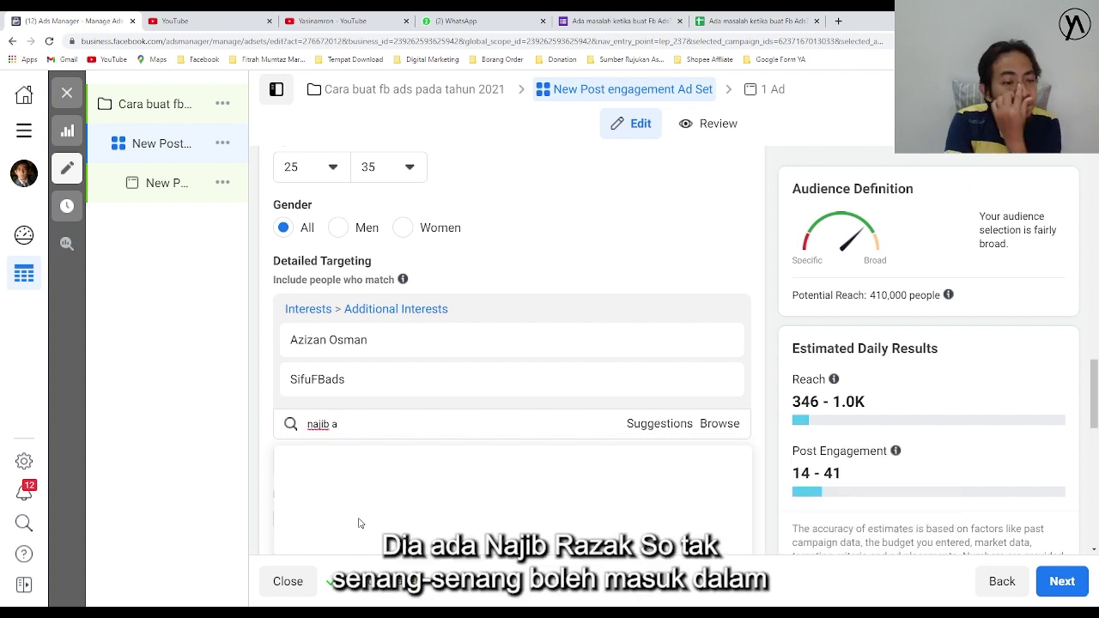
key("BackSpace")
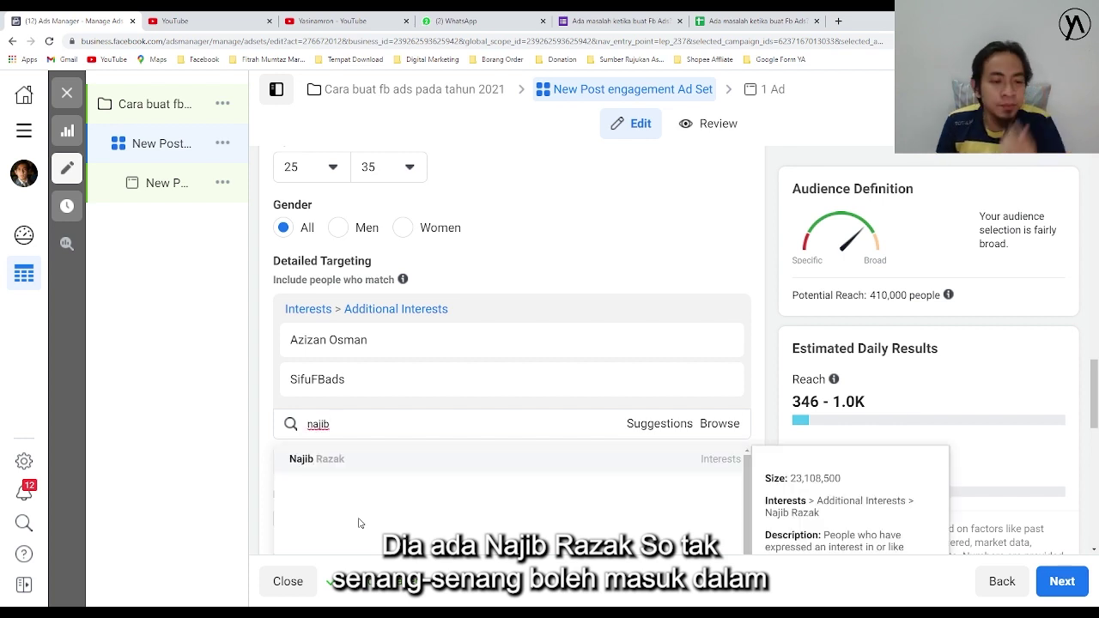
key("BackSpace")
key("BackSpace")
key("BackSpace")
key("BackSpace")
key("BackSpace")
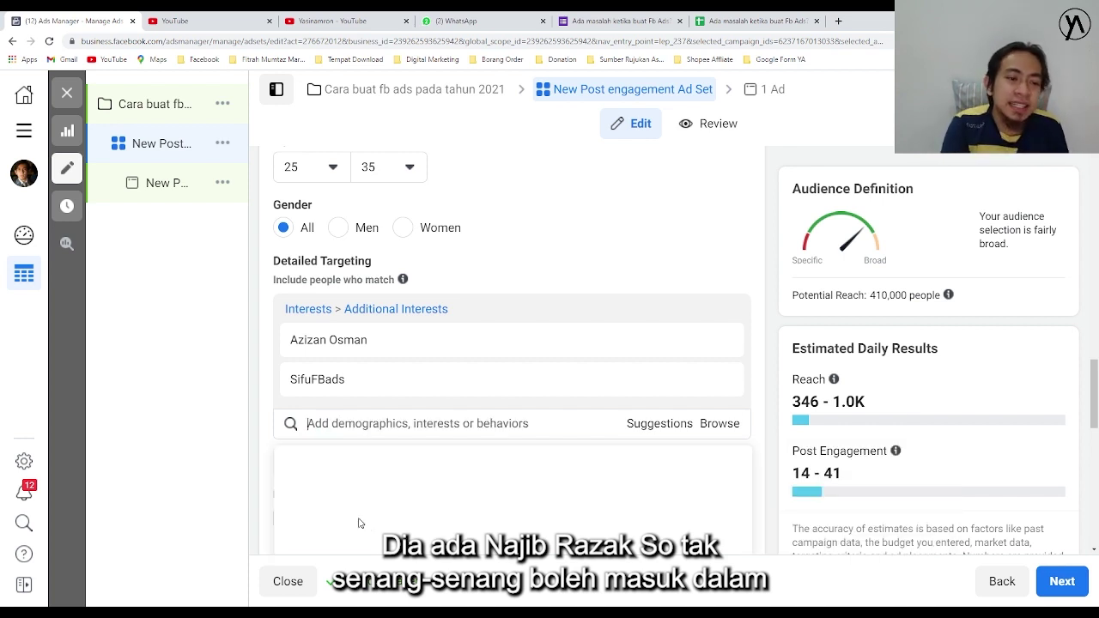
Search the detailed targeting for "irfan khair" and add the interest Irfan Khairi
type("rf")
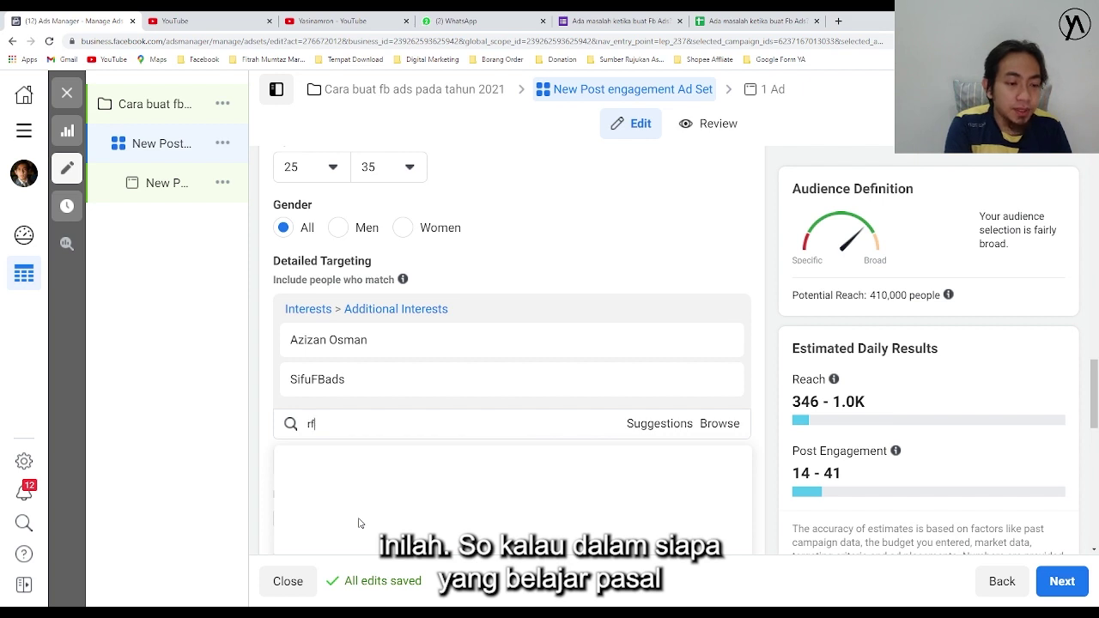
key("BackSpace")
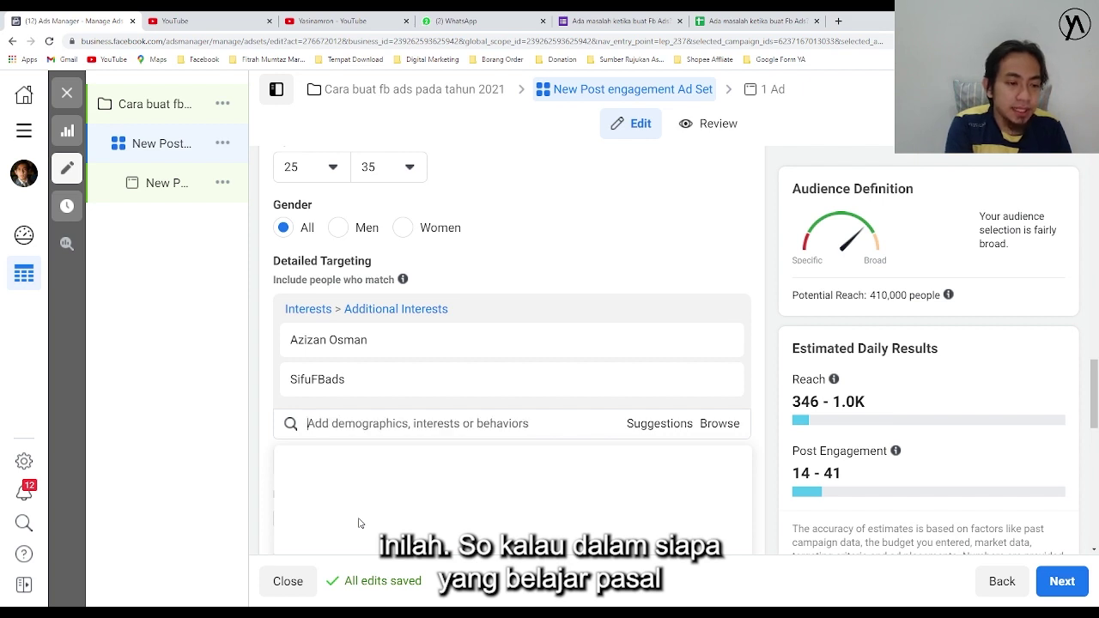
type("ir")
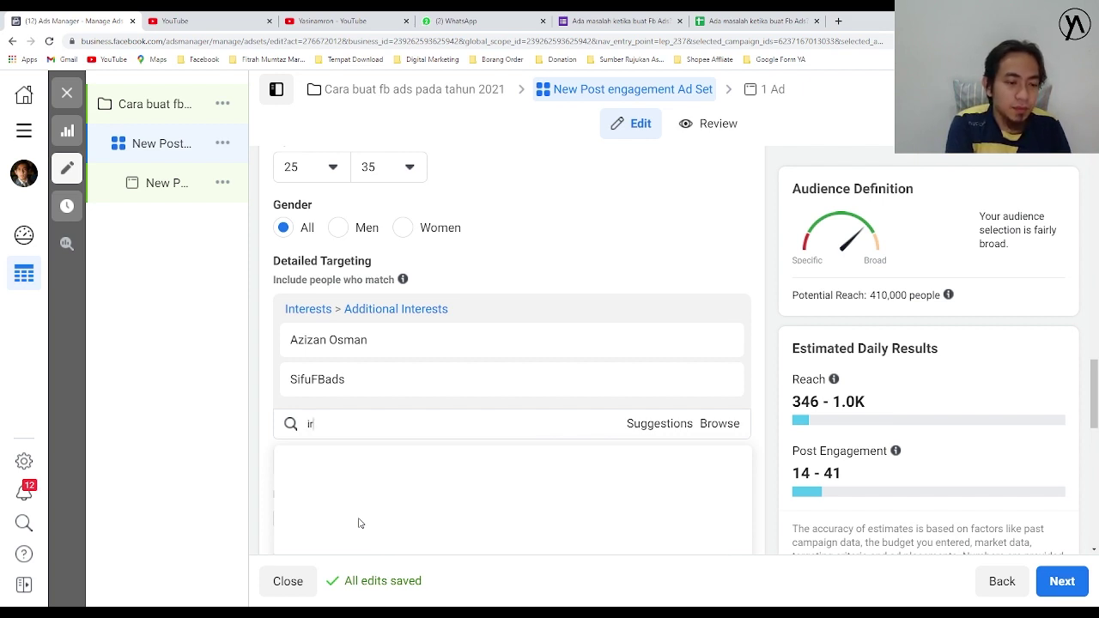
type("fan kh")
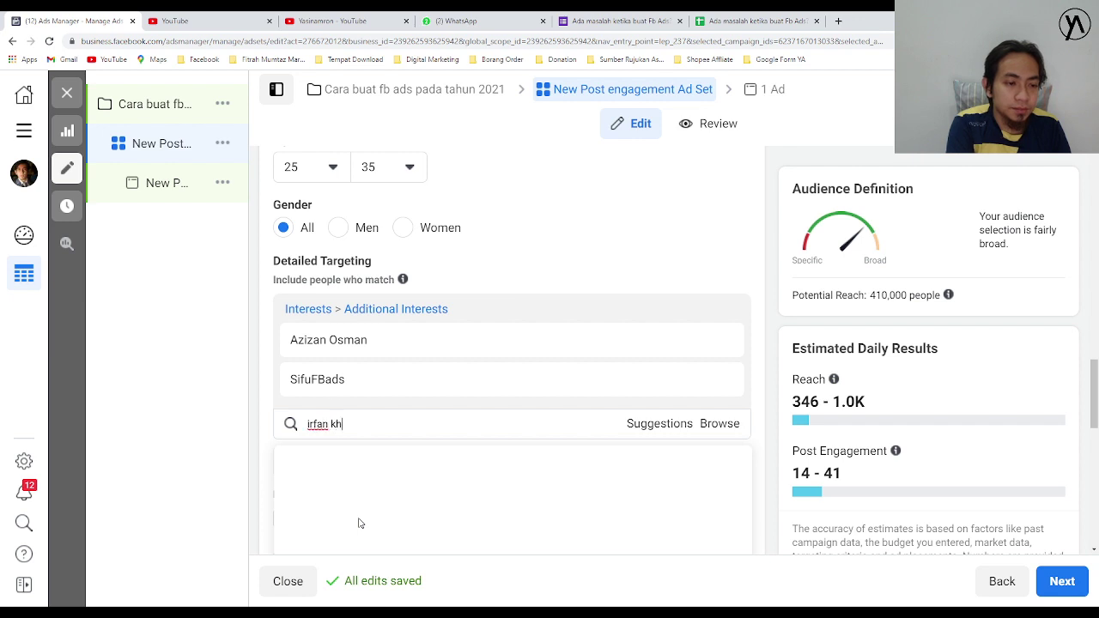
type("air")
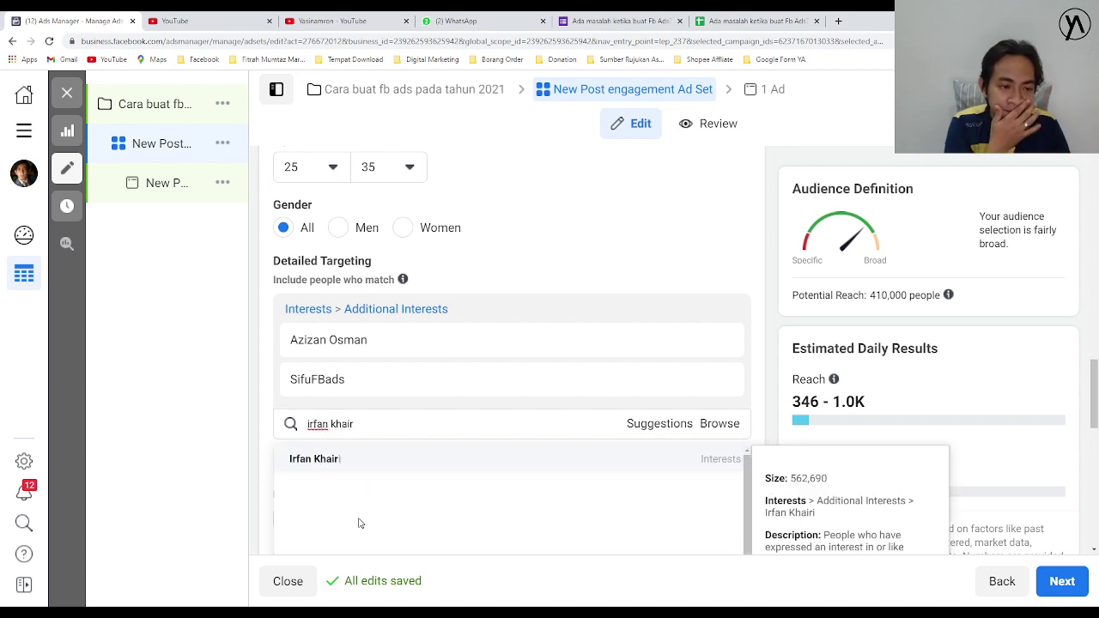
left_click(355, 458)
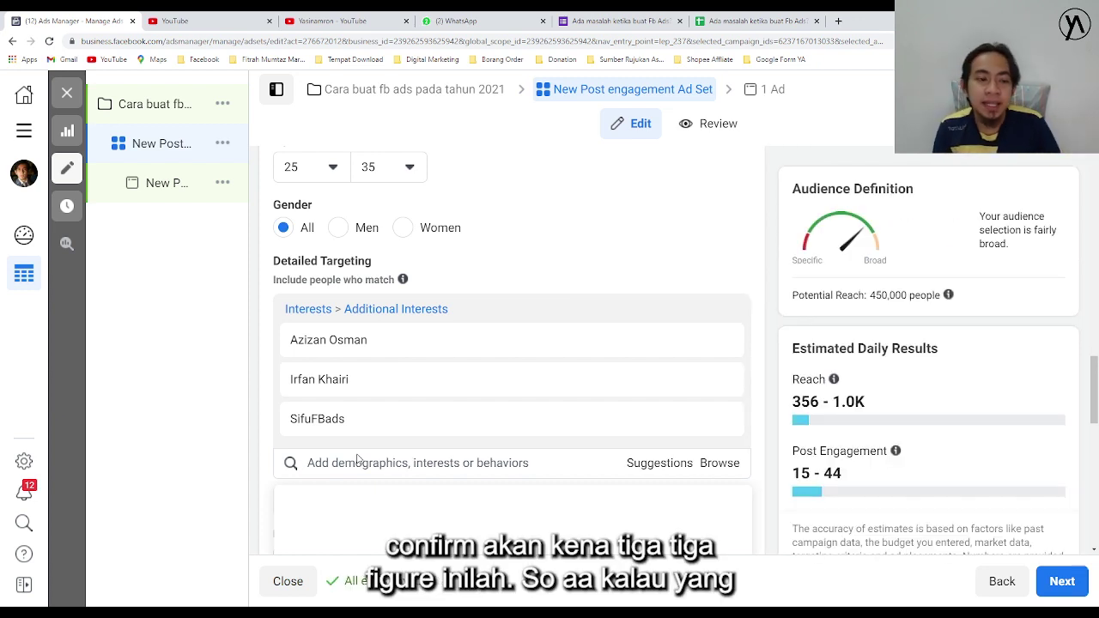
Remove the Azizan Osman and Irfan Khairi interests from the detailed targeting
left_click(719, 340)
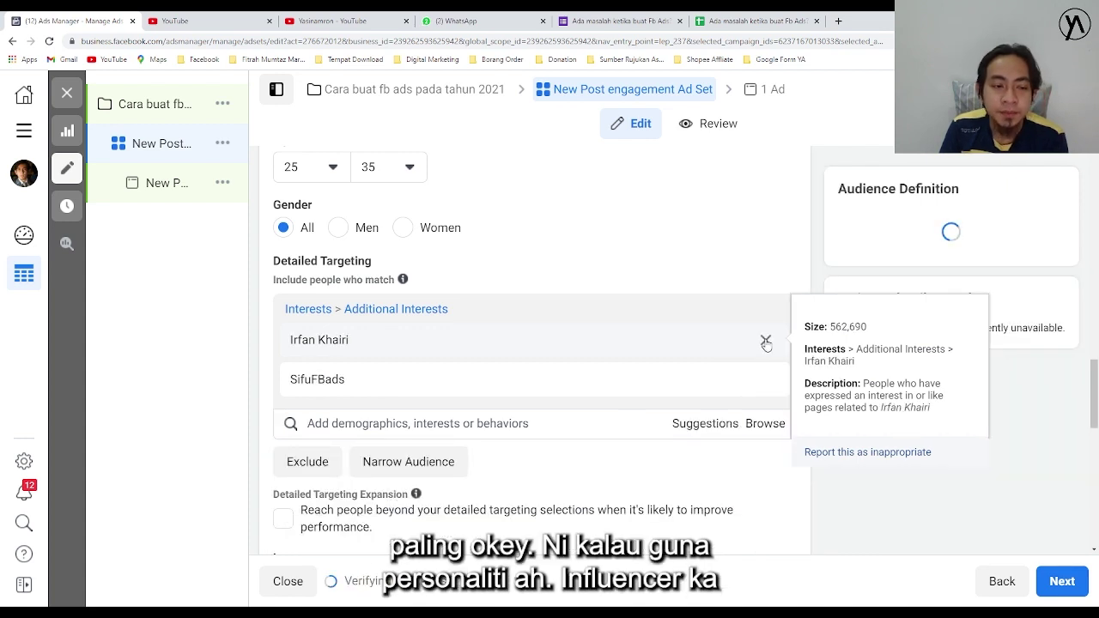
left_click(766, 341)
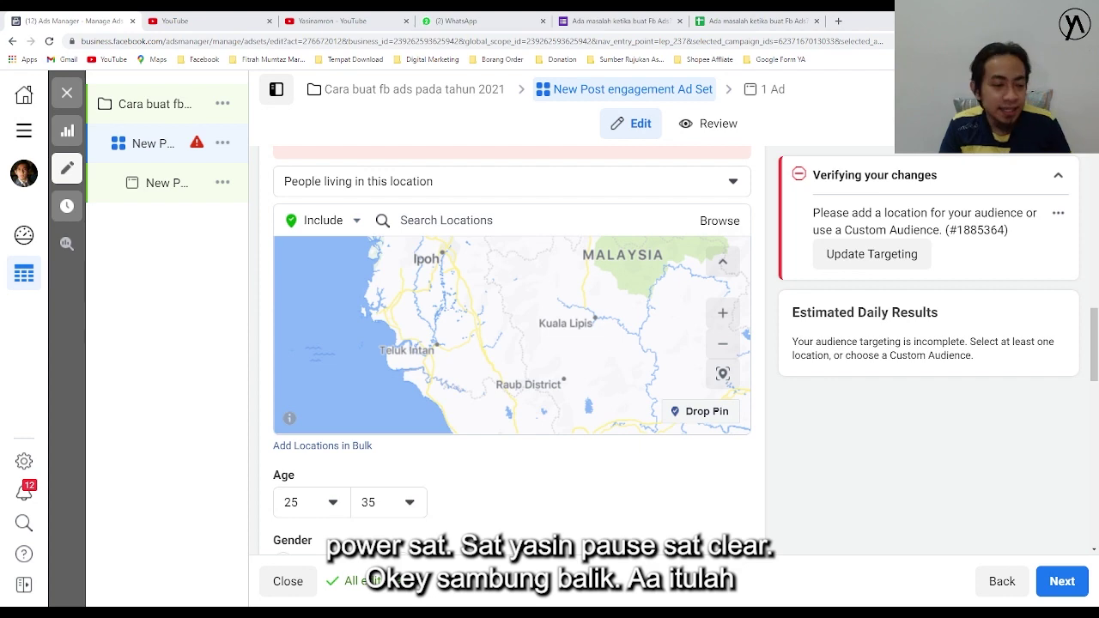
Search the detailed targeting for "sifu" and add the interest SifuFBads
scroll(503, 455, "down", 3)
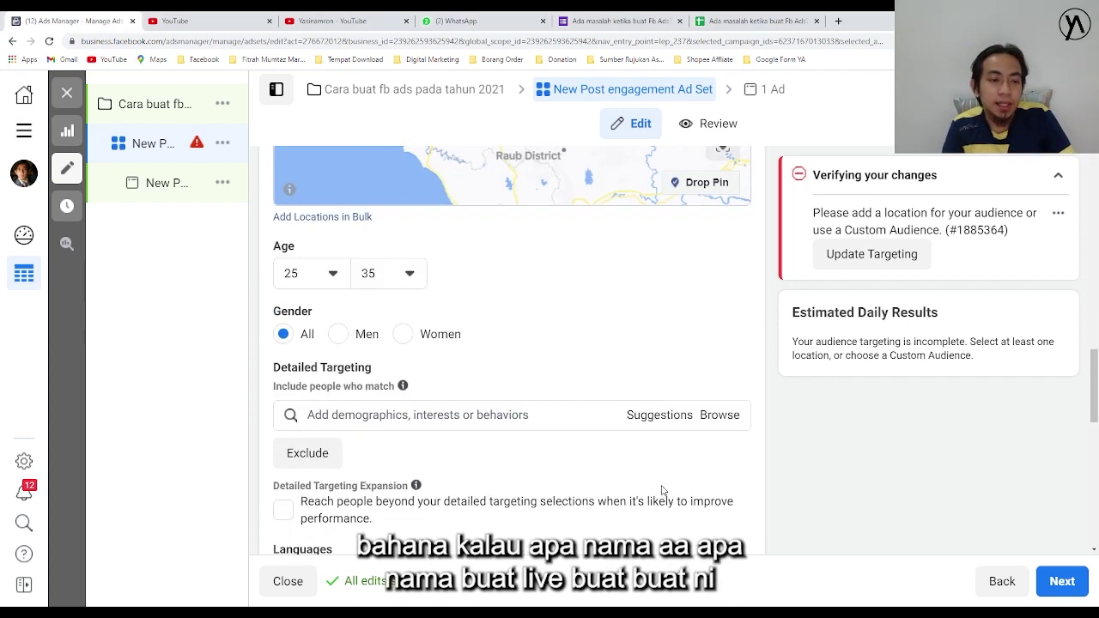
left_click(515, 416)
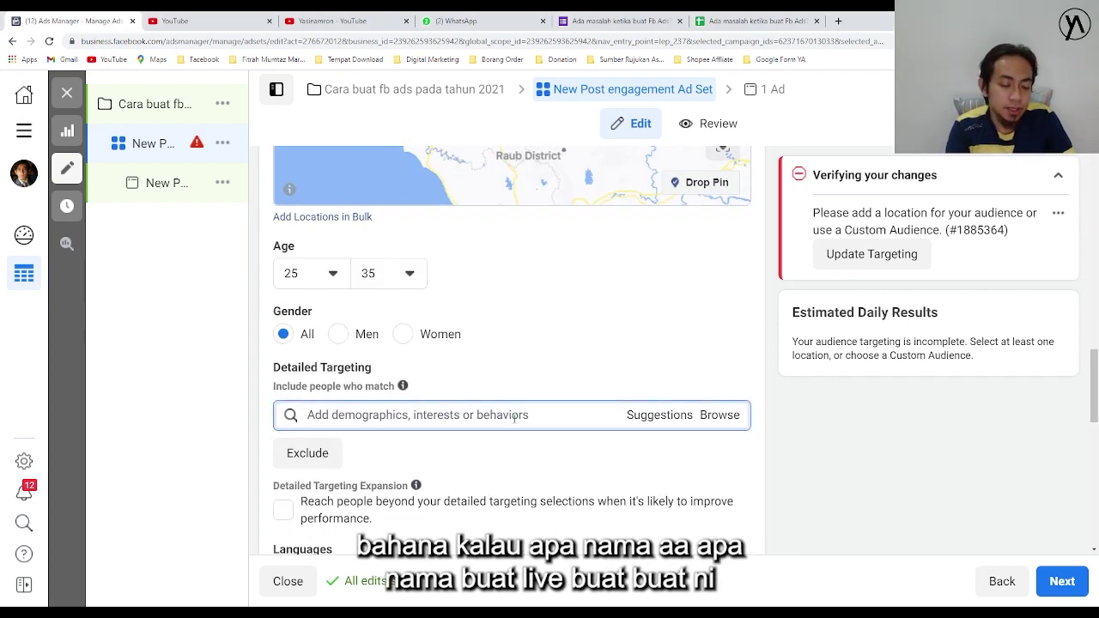
type("sifu")
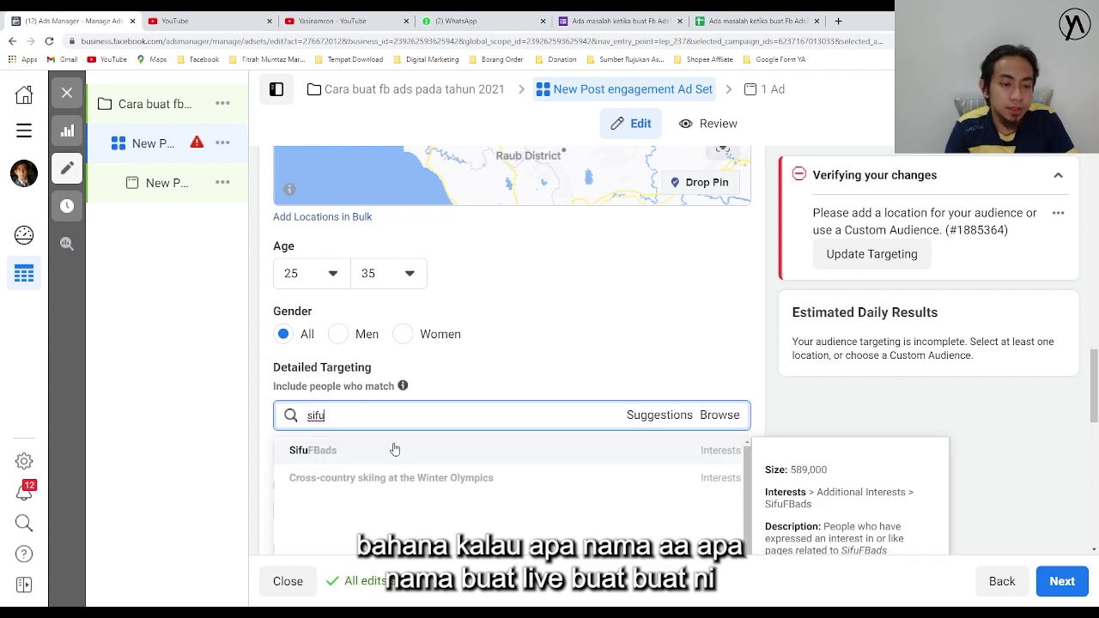
left_click(394, 449)
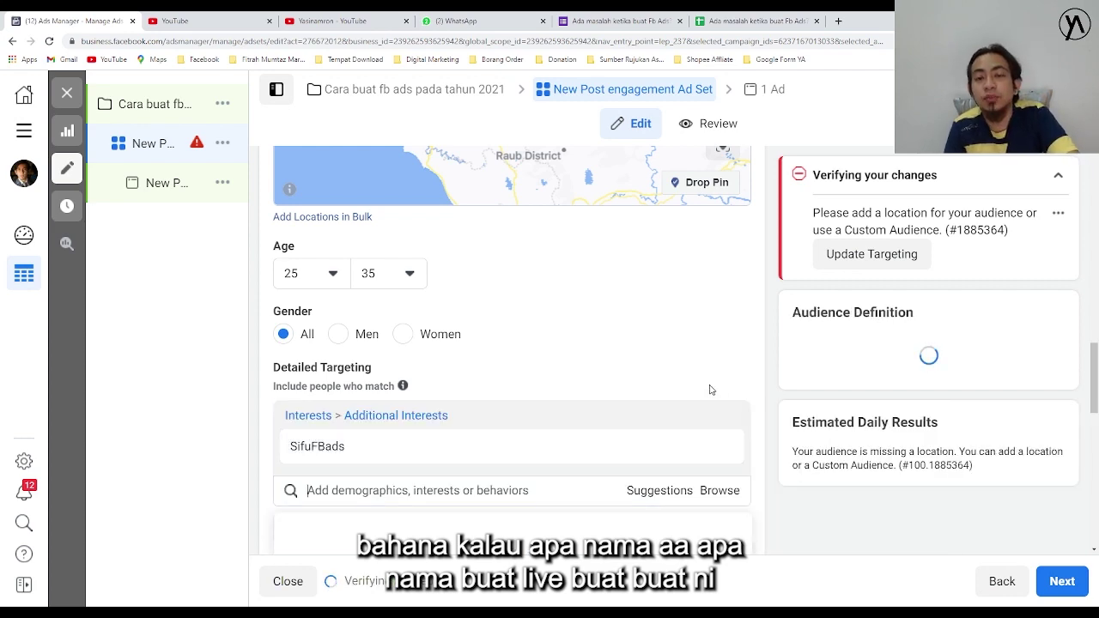
Search for Selangor and add it as the audience's included location for people living there
scroll(710, 386, "up", 3)
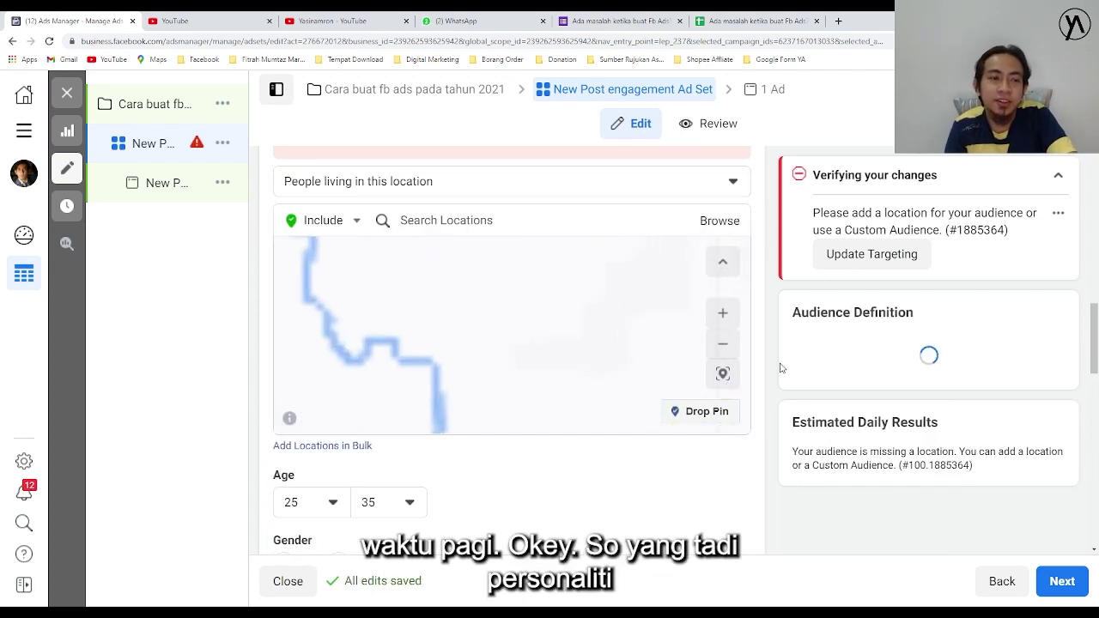
scroll(523, 358, "down", 4)
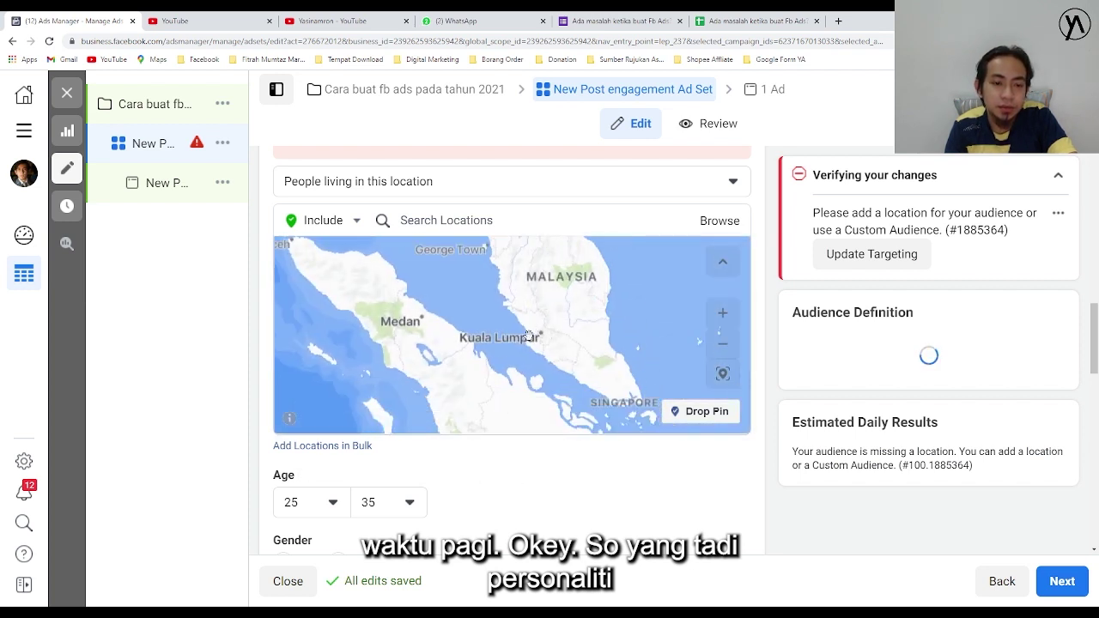
scroll(528, 337, "up", 3)
scroll(653, 240, "up", 1)
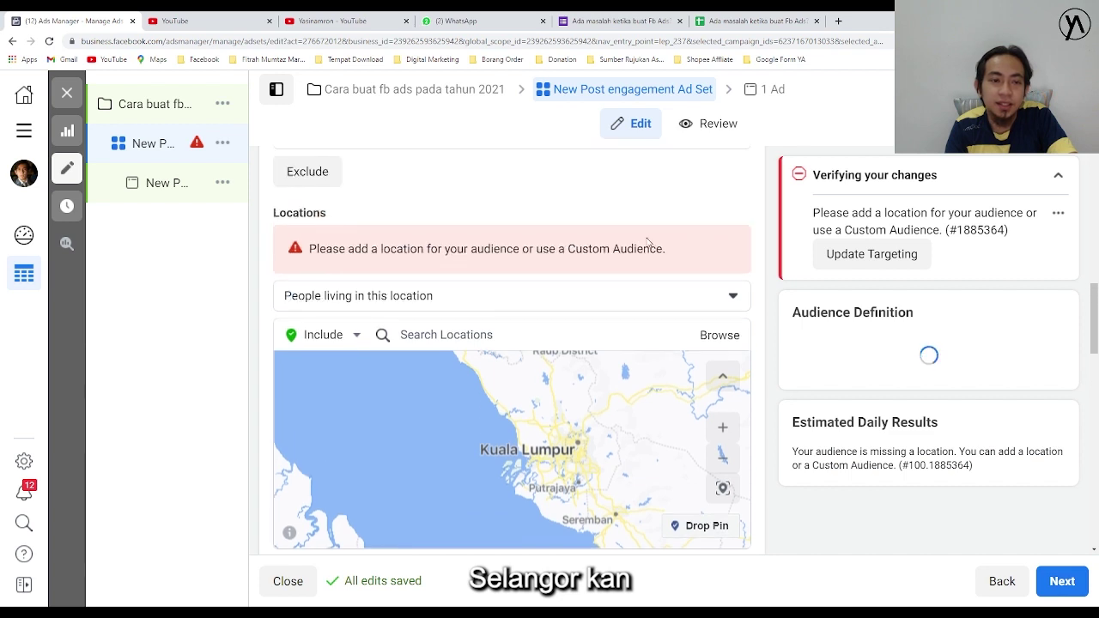
left_click(511, 334)
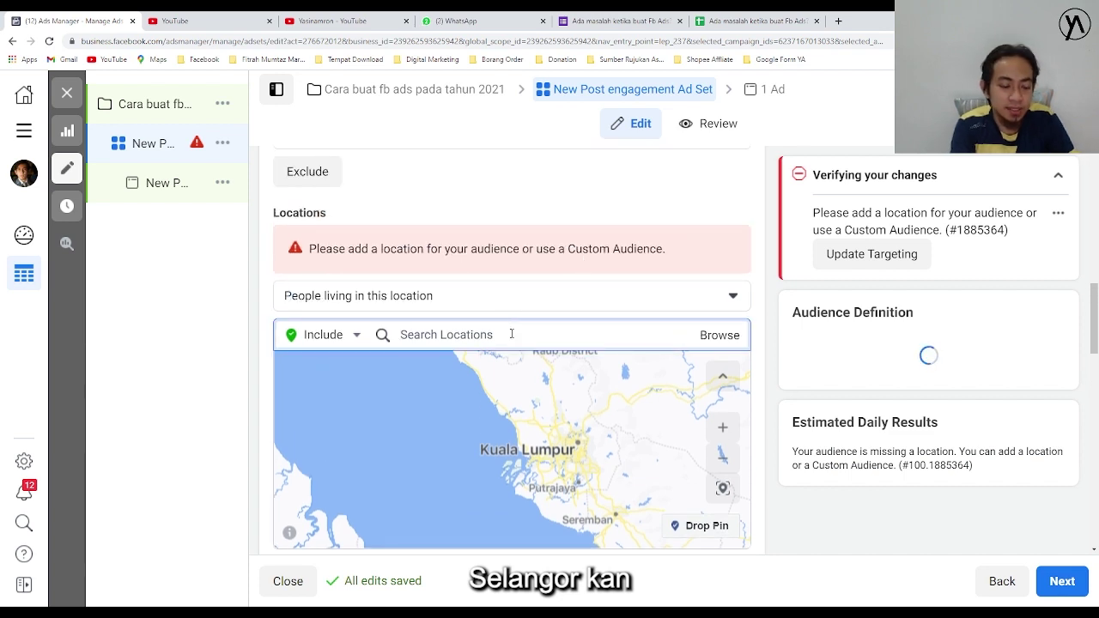
type("selangor")
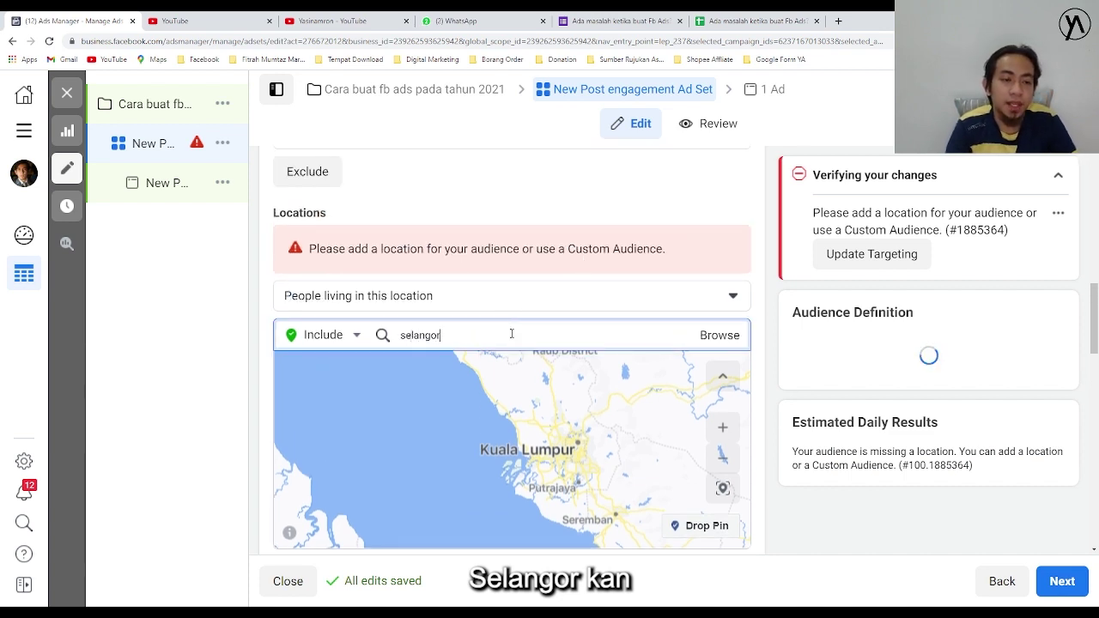
left_click(454, 371)
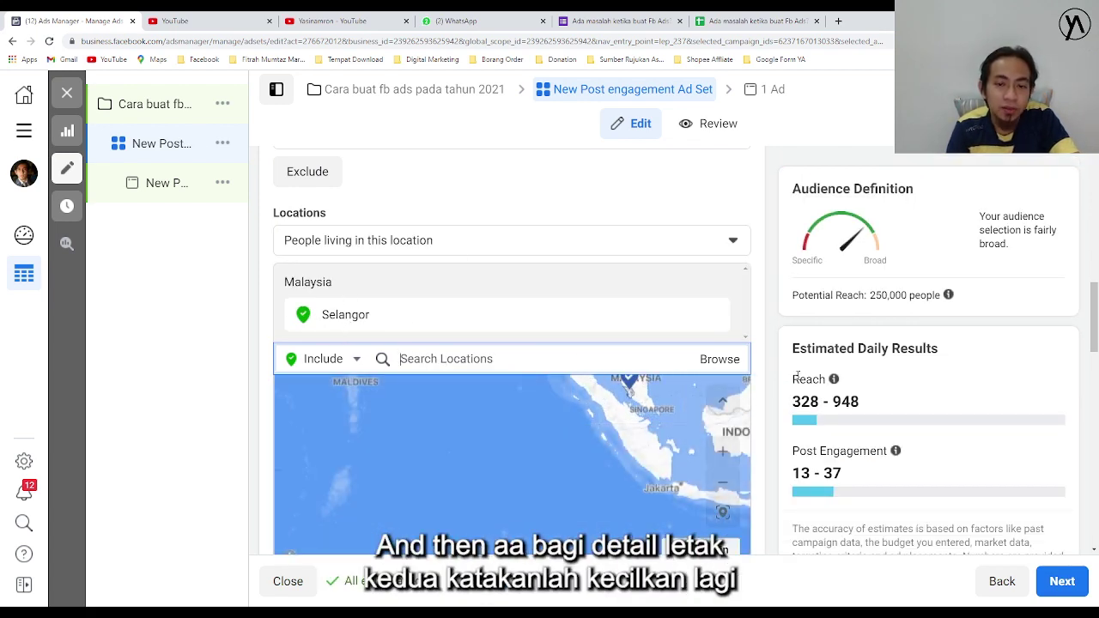
Remove the SifuFBads interest from the detailed targeting and review the audience's location settings
scroll(772, 375, "down", 6)
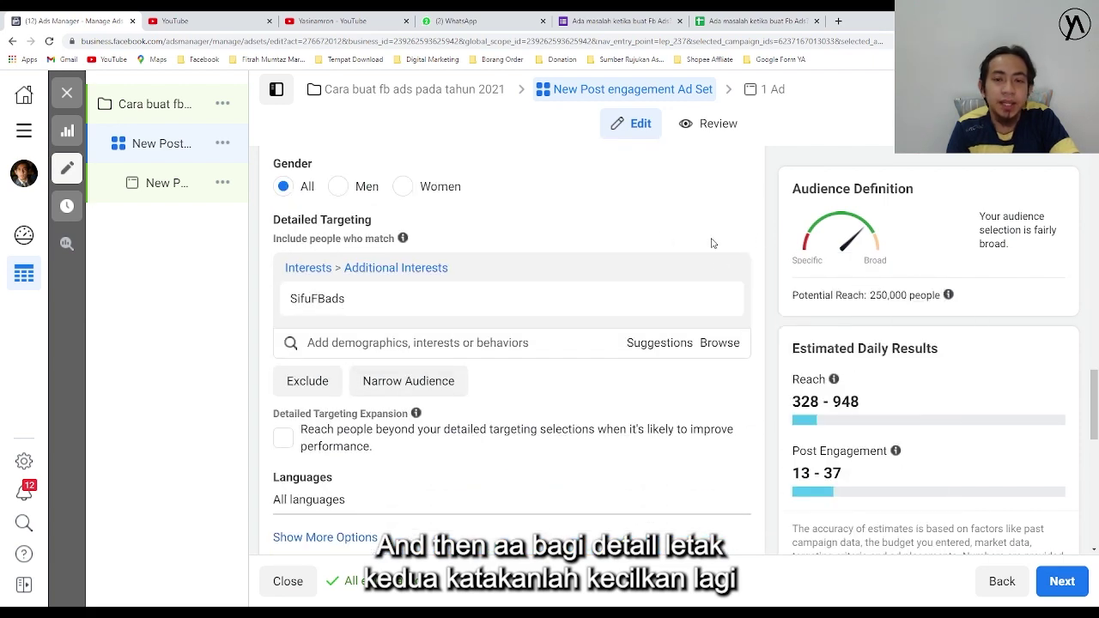
scroll(759, 243, "up", 3)
scroll(759, 243, "up", 4)
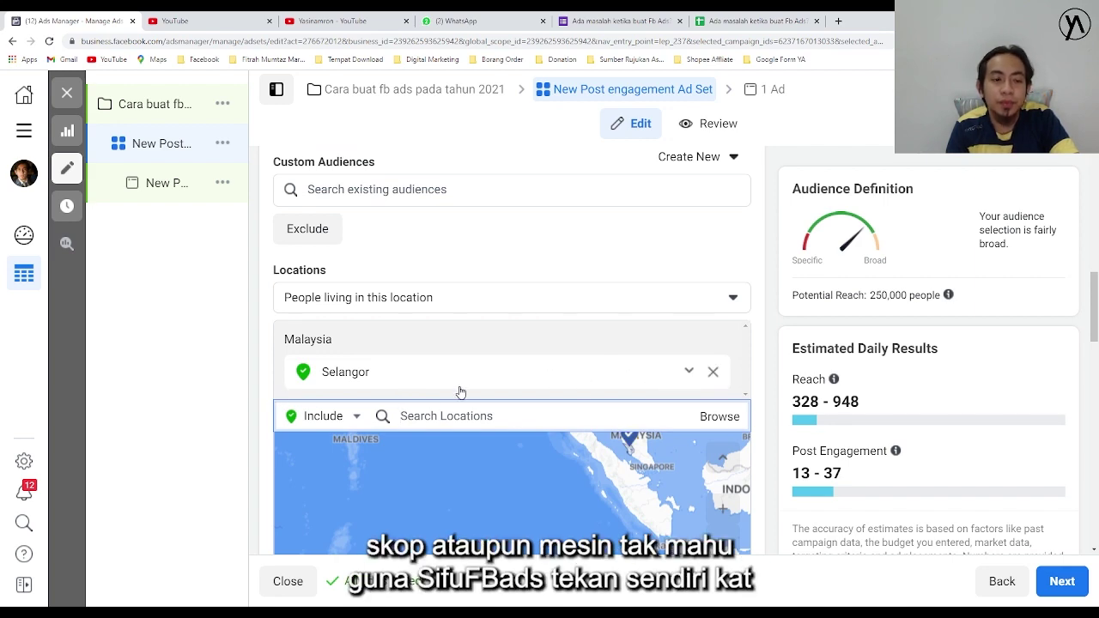
scroll(492, 407, "down", 1)
scroll(492, 407, "down", 5)
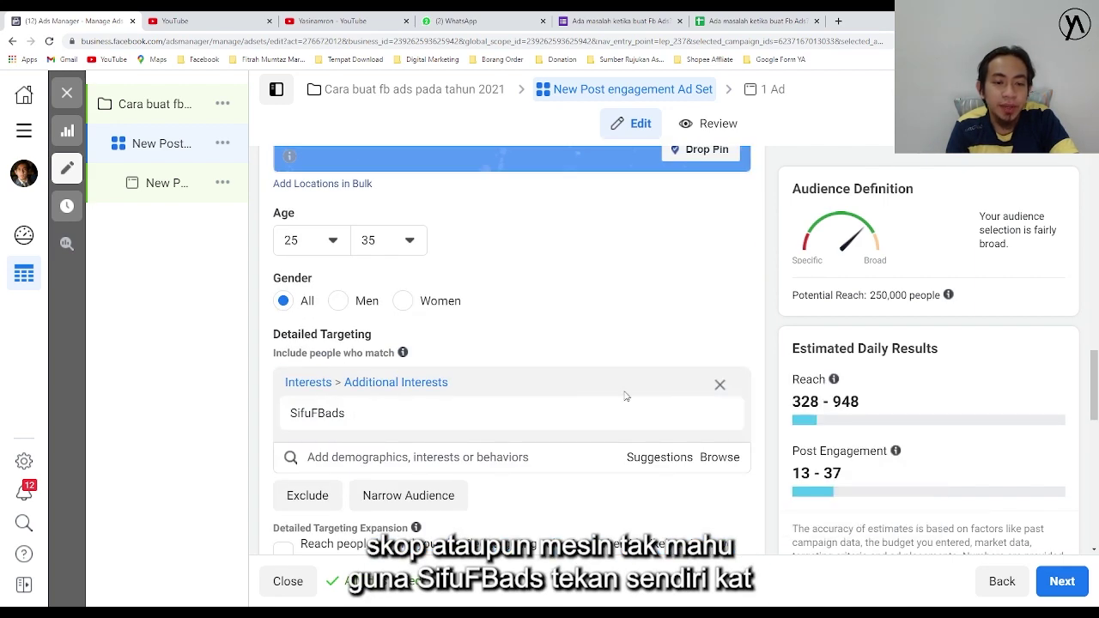
left_click(720, 385)
scroll(408, 307, "up", 5)
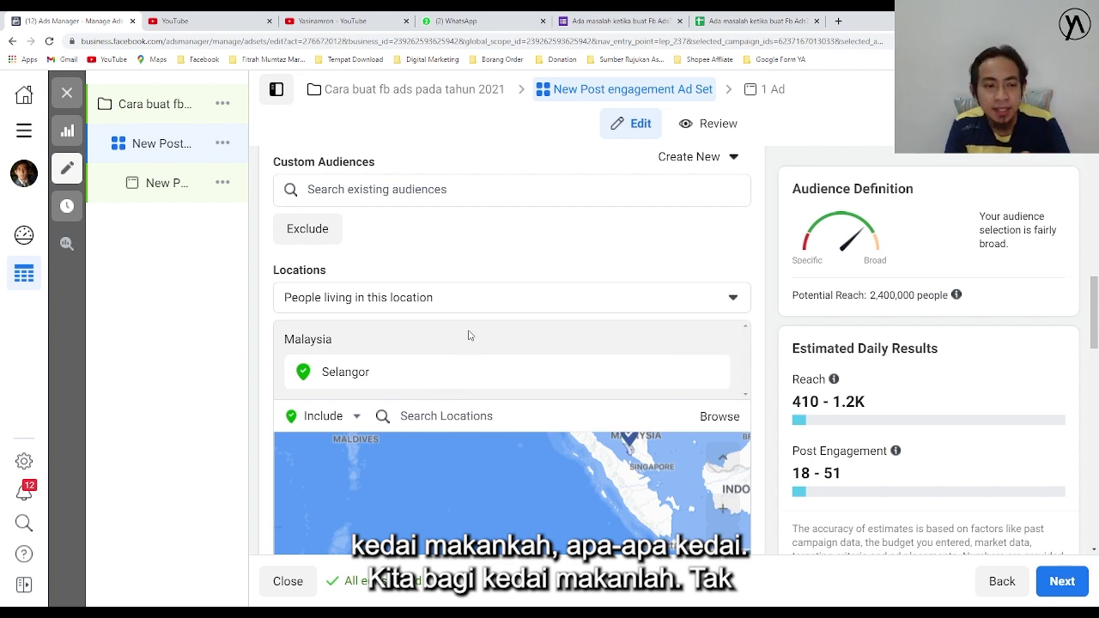
scroll(476, 387, "down", 3)
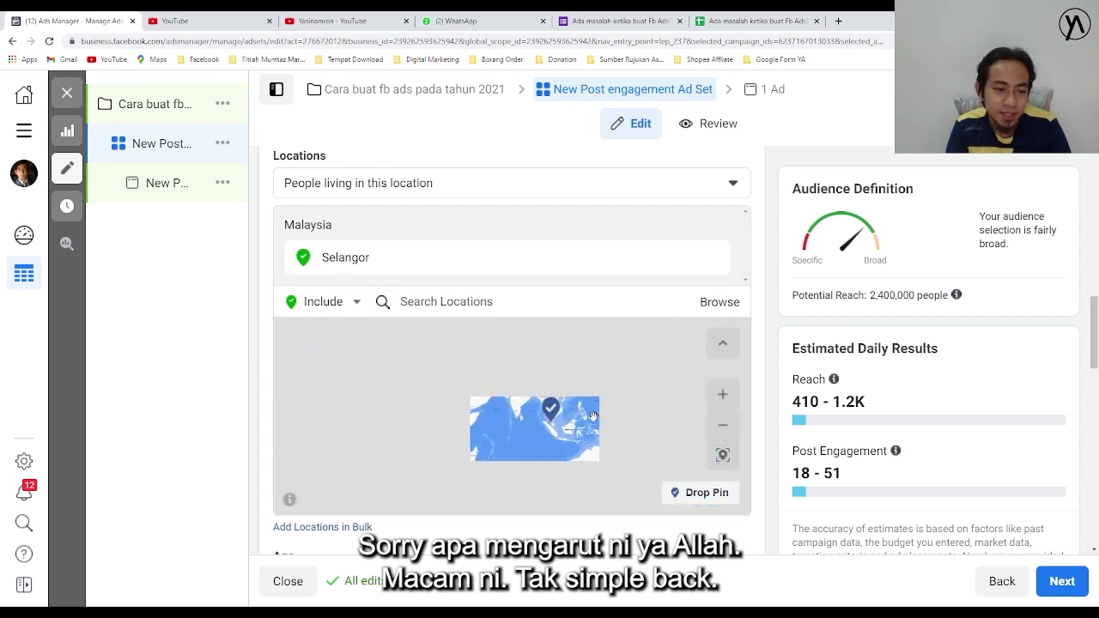
Search the detailed targeting for "sifu" and add the SifuFBads interest to the audience again
scroll(629, 382, "up", 5)
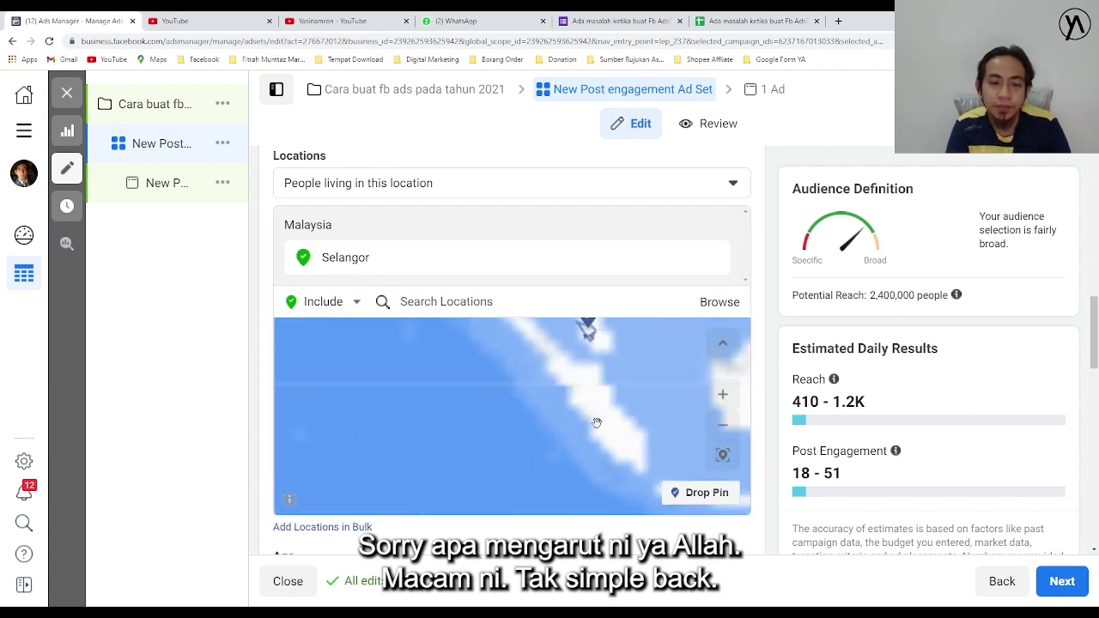
left_click_drag(630, 382, 584, 414)
scroll(767, 379, "down", 5)
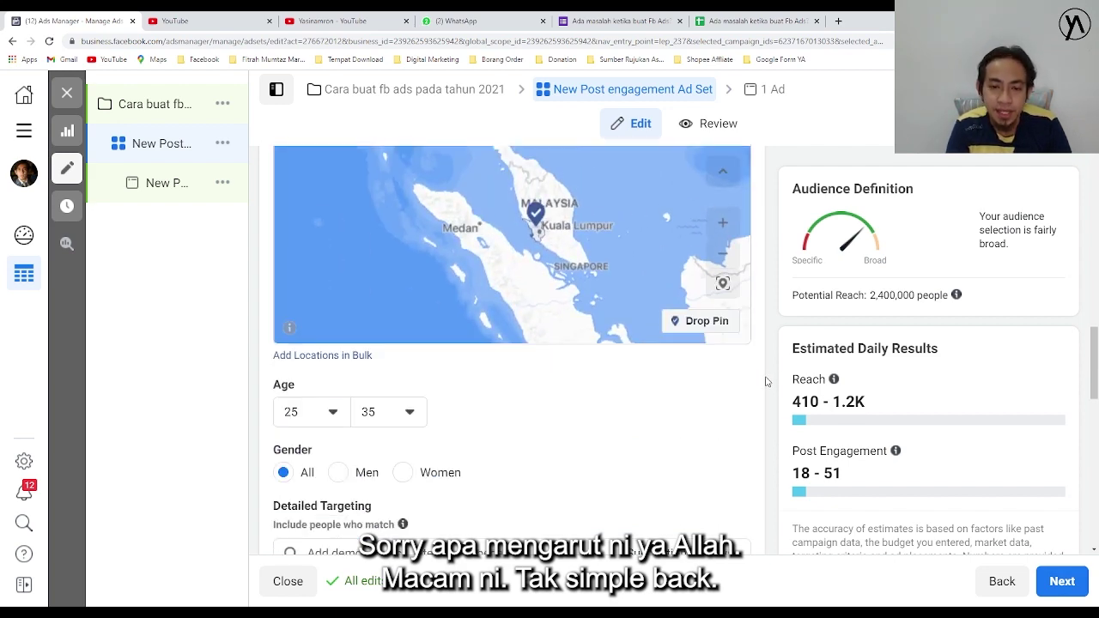
left_click(432, 324)
type("sifu")
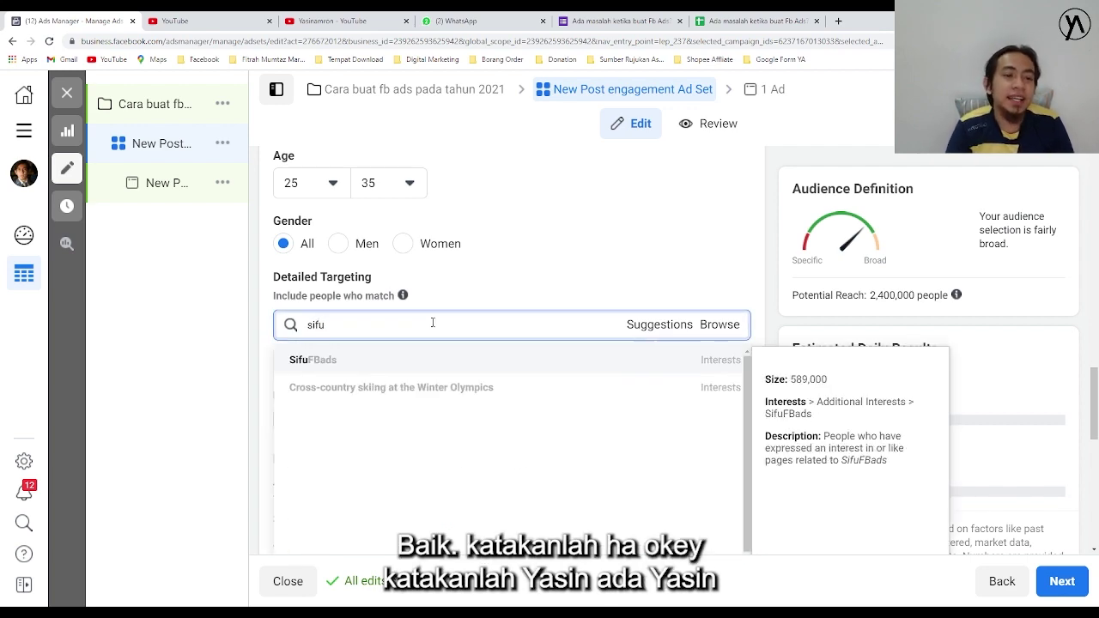
left_click(337, 367)
Remove Selangor from the included locations, search for "alam budiman" and include the place Alam Budiman,seksyen u10 instead
scroll(770, 286, "up", 1)
scroll(769, 286, "up", 6)
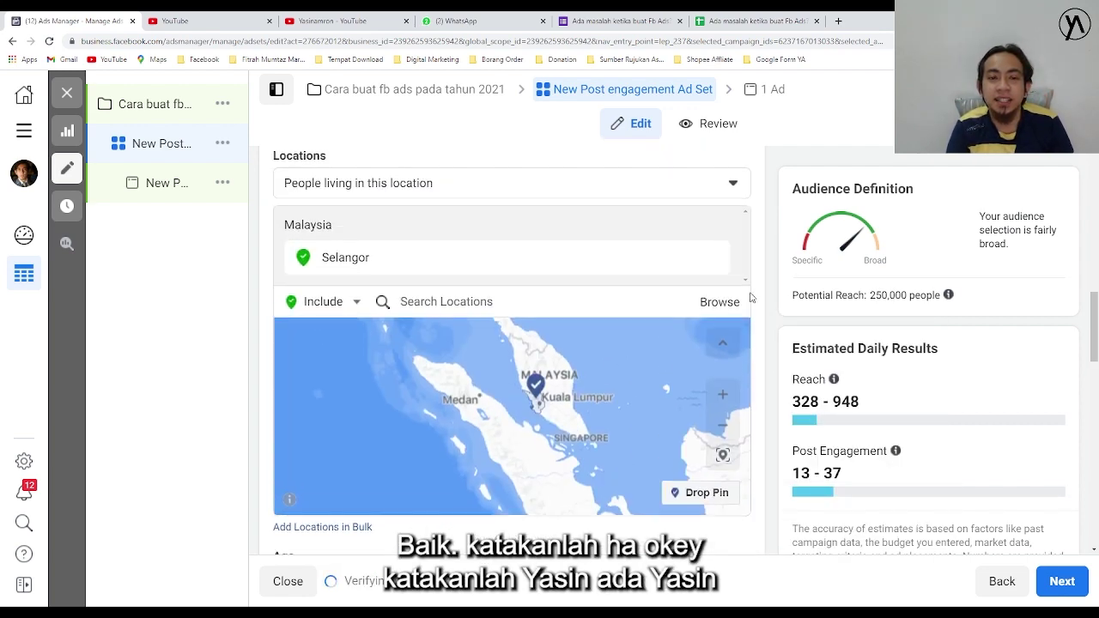
scroll(567, 338, "down", 2)
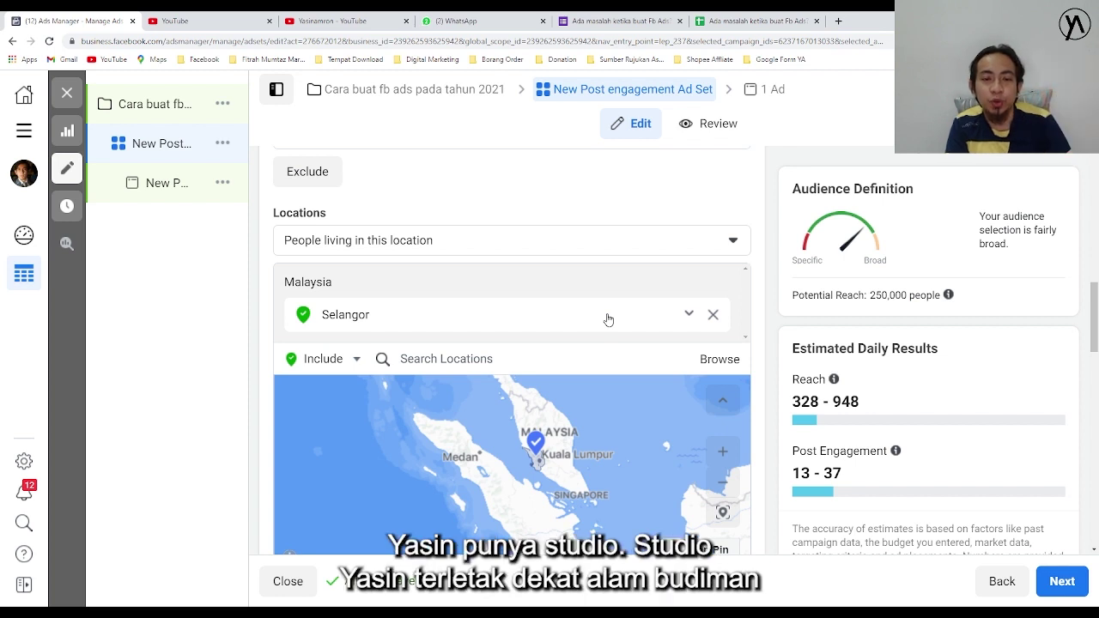
left_click(713, 314)
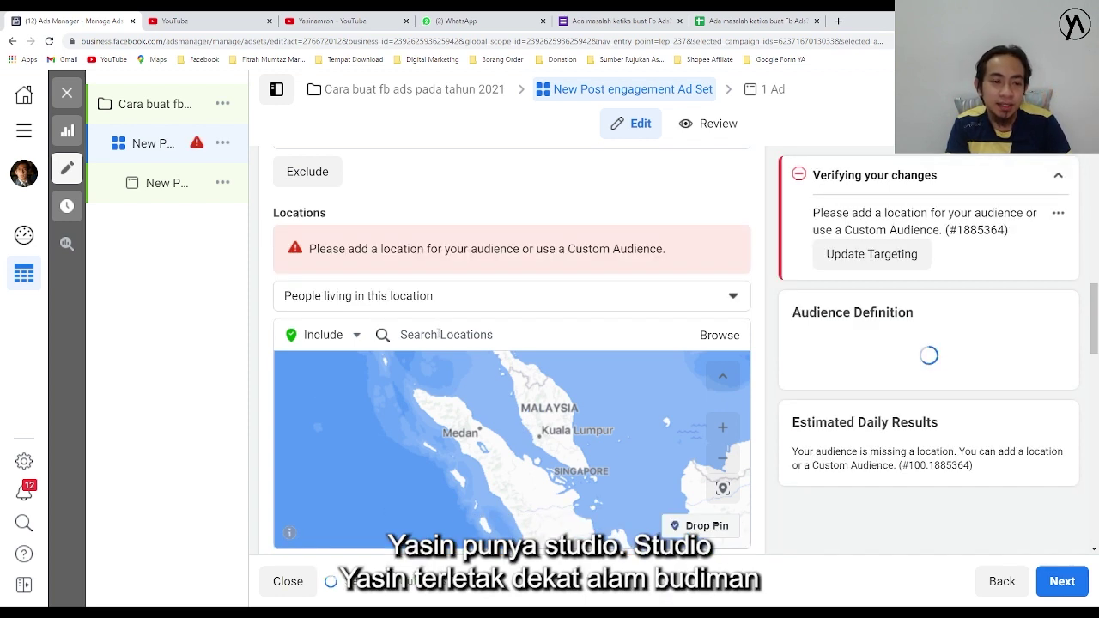
left_click(438, 334)
type("alam")
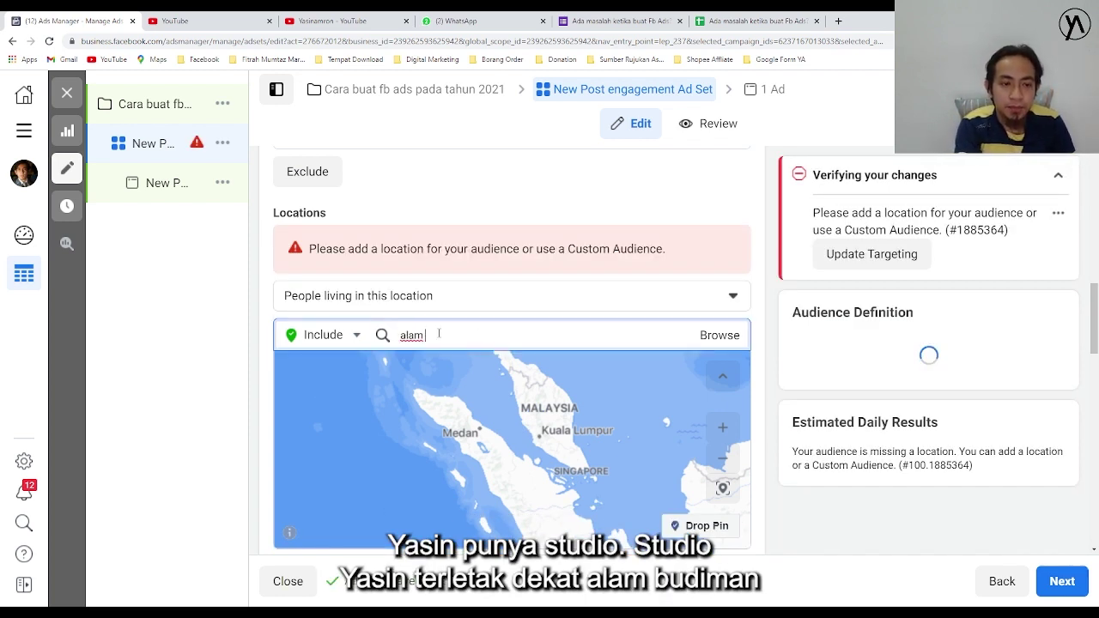
type(" budiman")
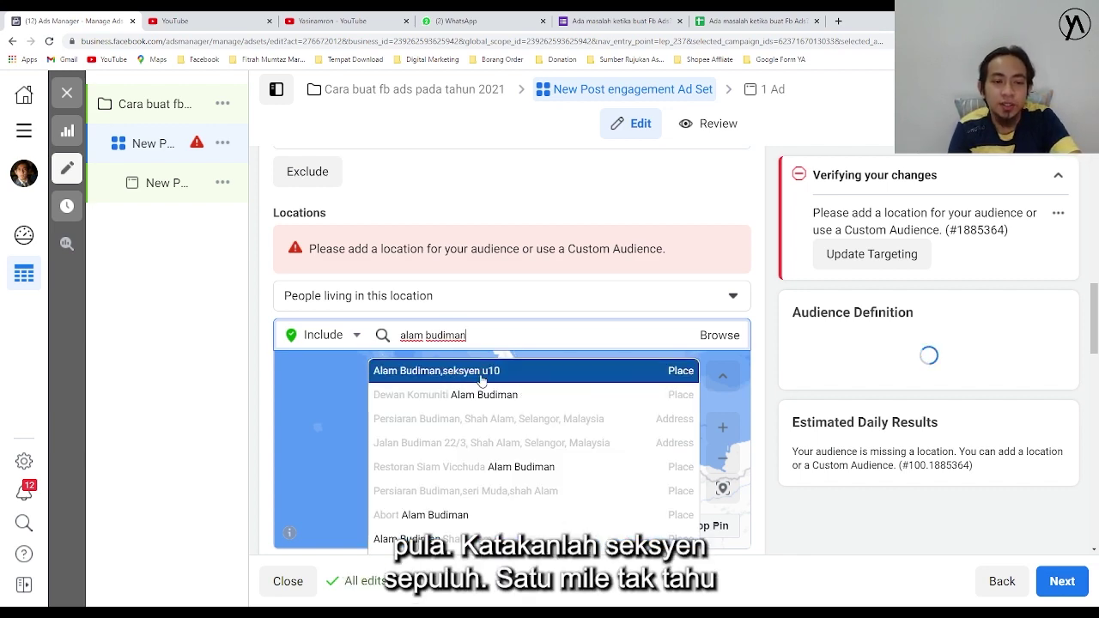
left_click(482, 371)
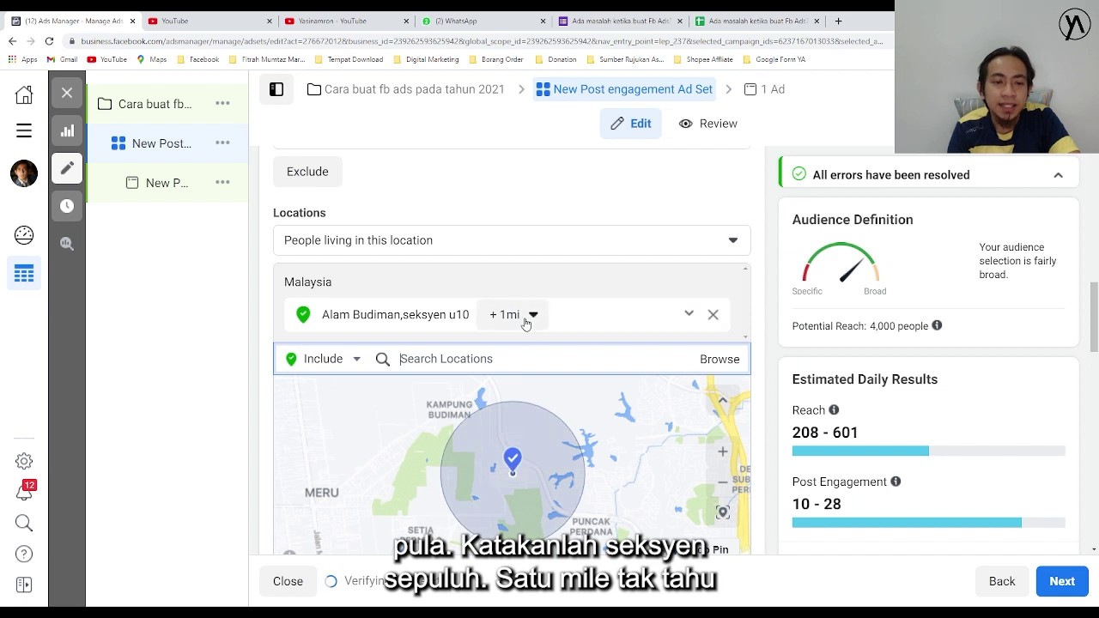
Set the radius around the Alam Budiman,seksyen u10 location to 5 miles
left_click(526, 322)
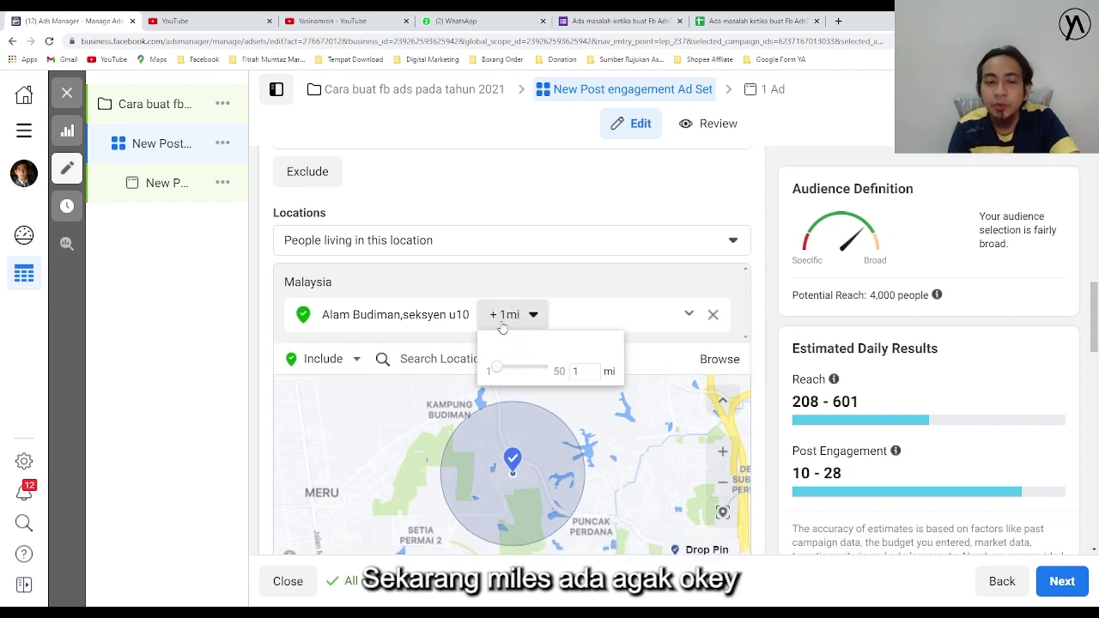
double_click(590, 371)
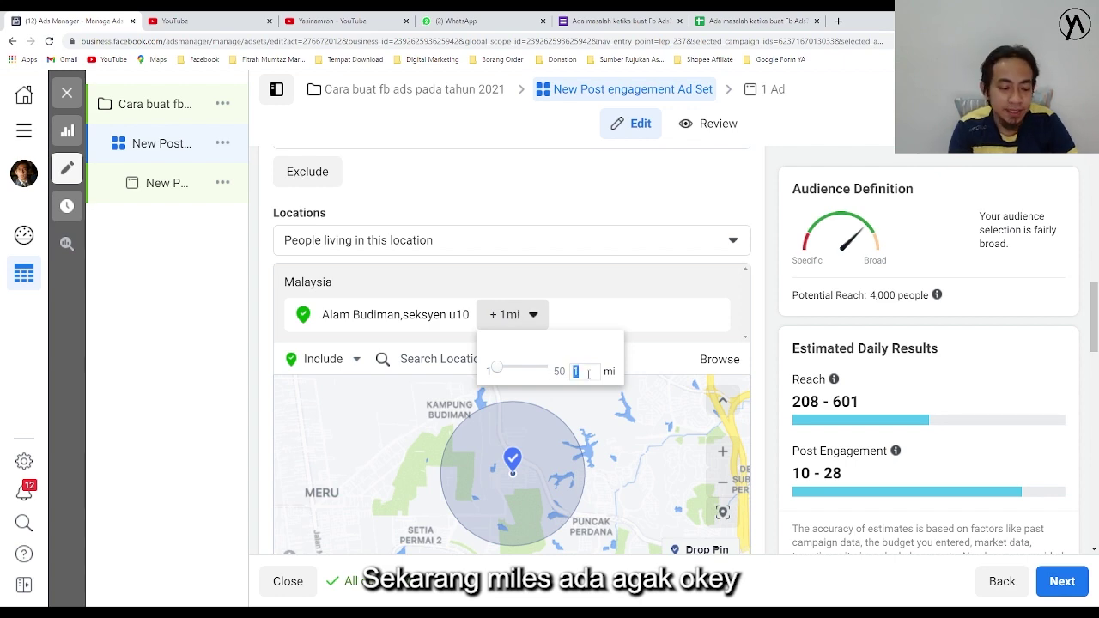
type("5")
key("Return")
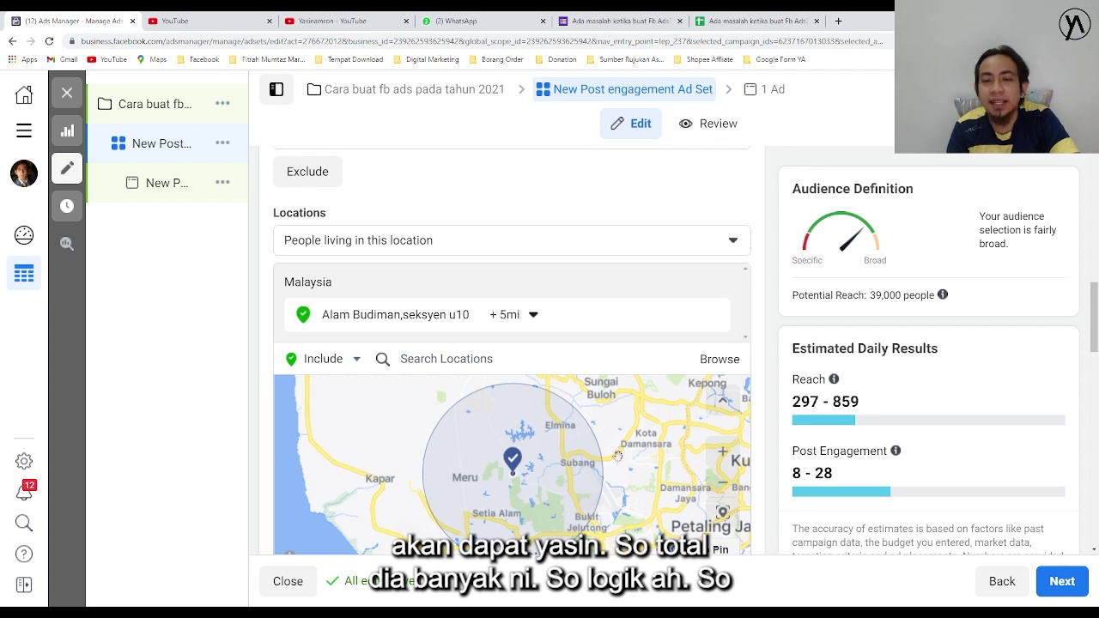
Review the potential reach, the SifuFBads interest details and the area covered on the map around Alam Budiman
left_click_drag(869, 298, 890, 298)
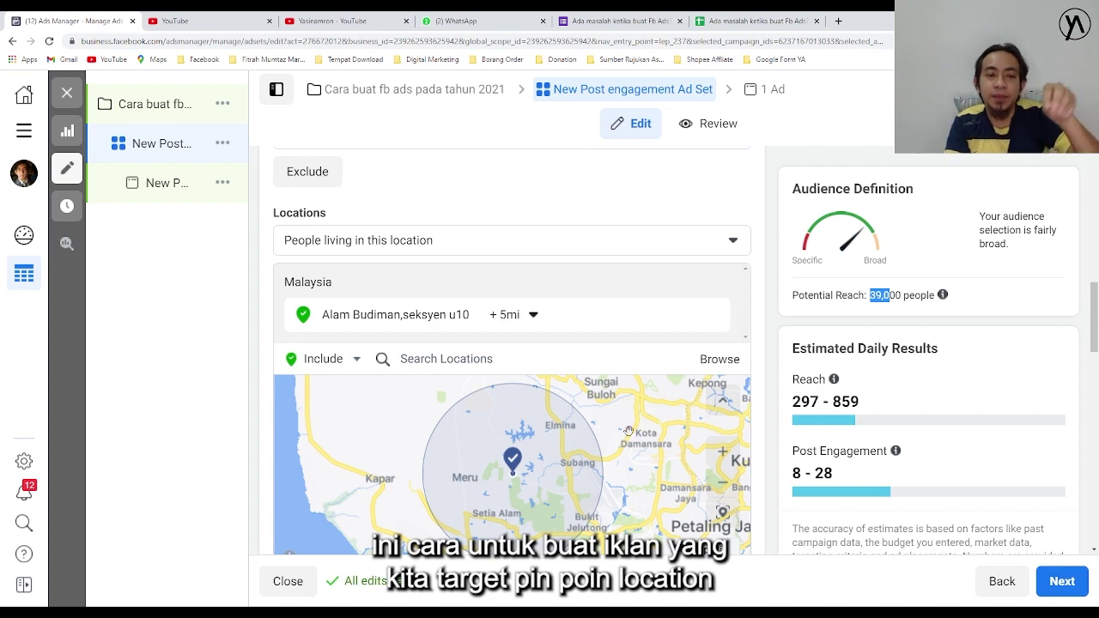
scroll(768, 455, "down", 4)
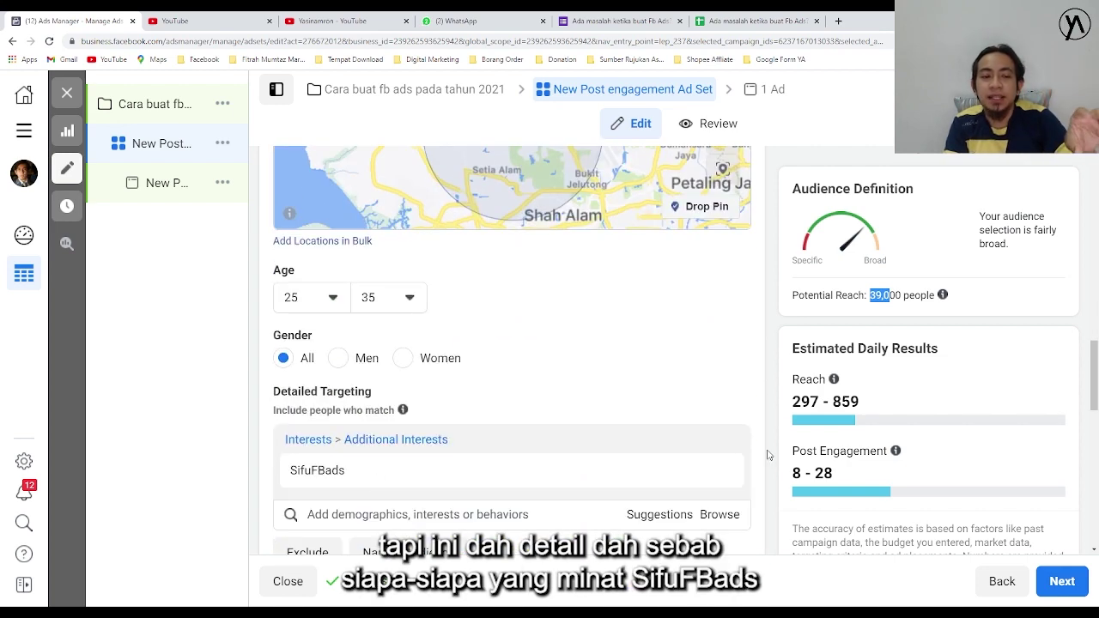
scroll(769, 455, "down", 1)
mouse_move(395, 360)
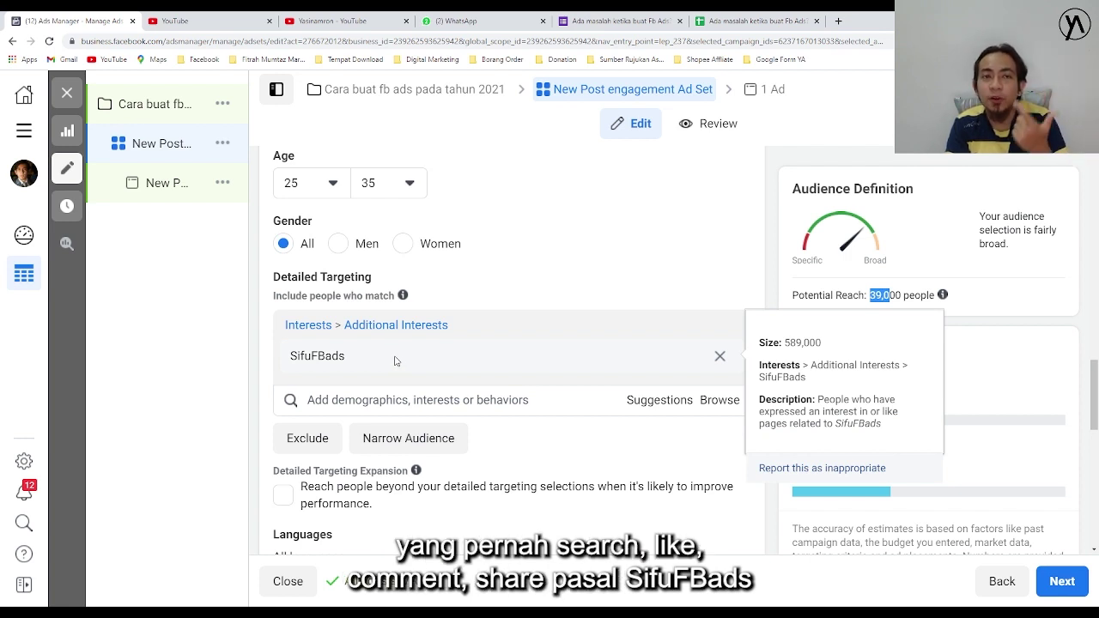
scroll(395, 361, "up", 3)
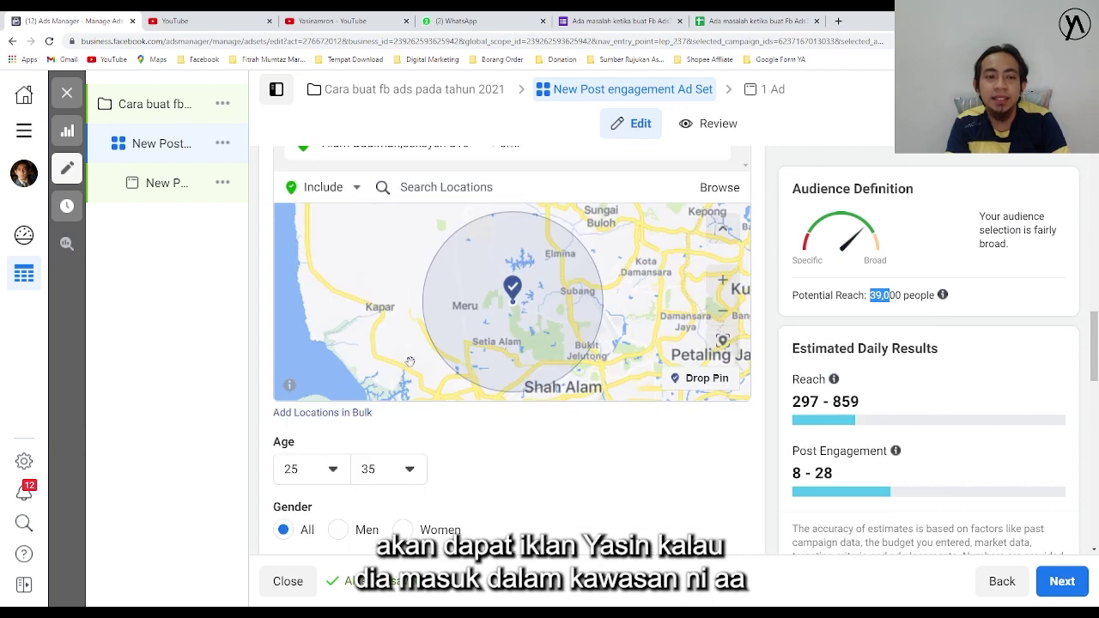
scroll(601, 292, "up", 2)
scroll(669, 291, "down", 3)
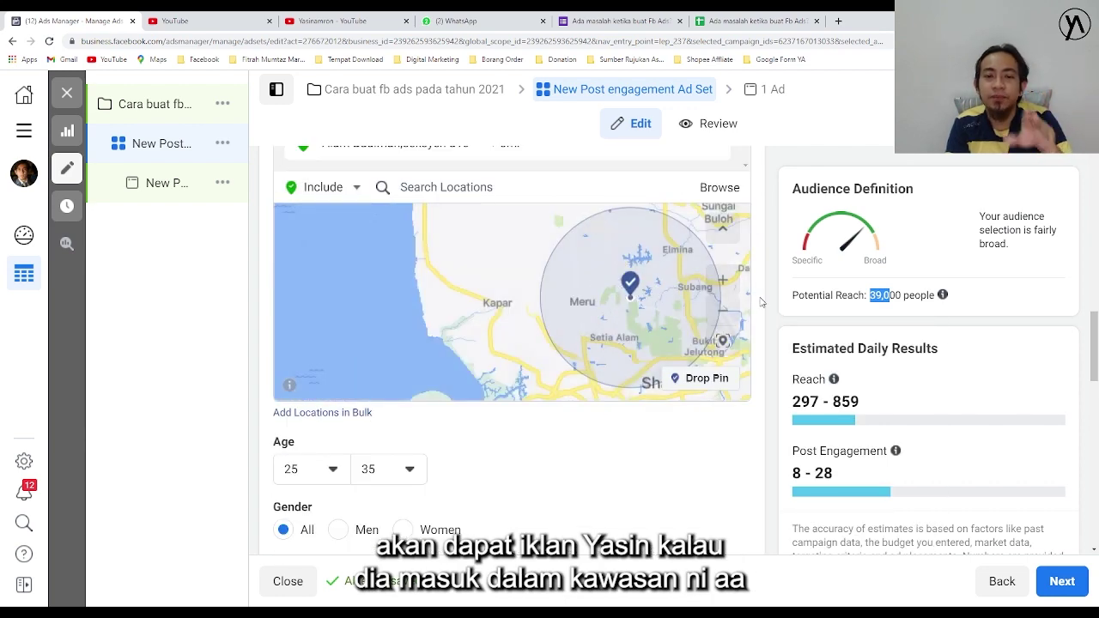
left_click_drag(653, 290, 522, 299)
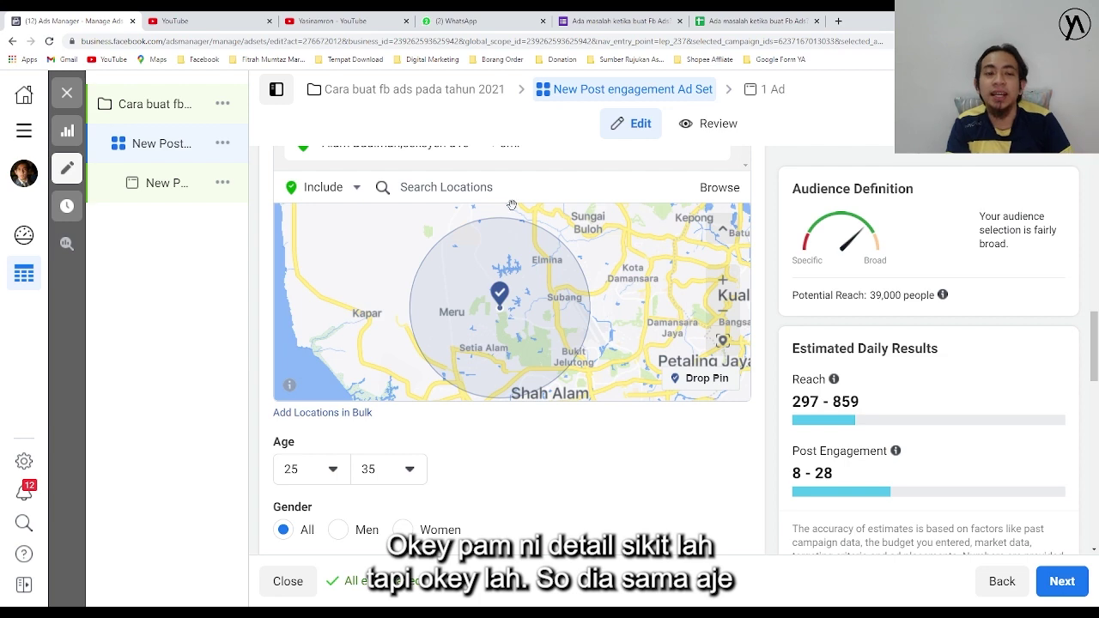
Remove the Alam Budiman location, search for "selangor" and include the state of Selangor, Malaysia
scroll(512, 206, "up", 1)
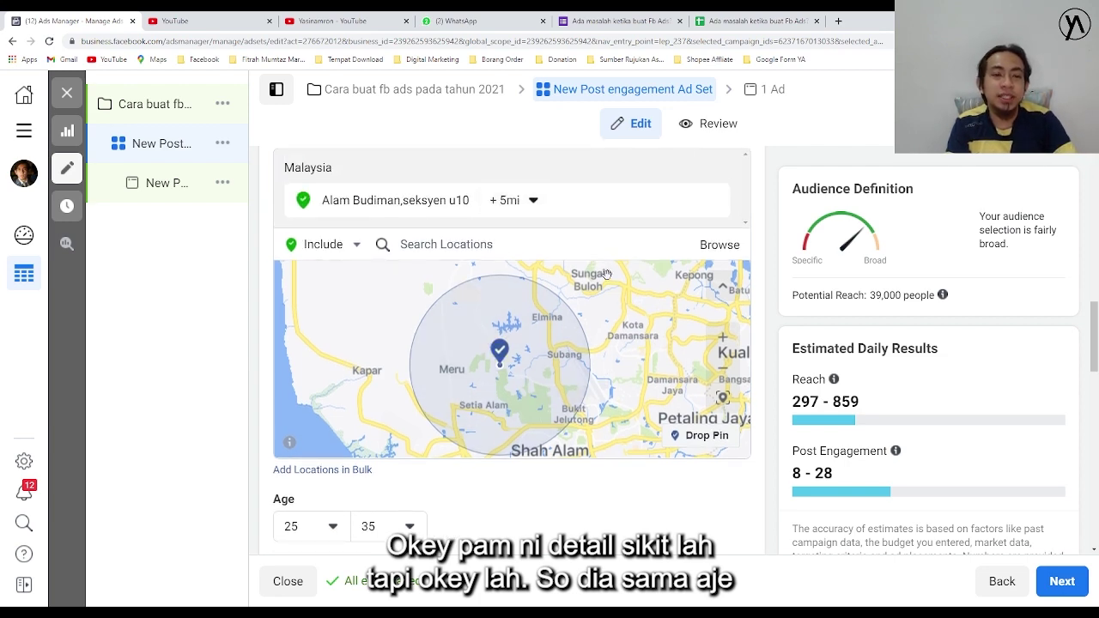
left_click(713, 200)
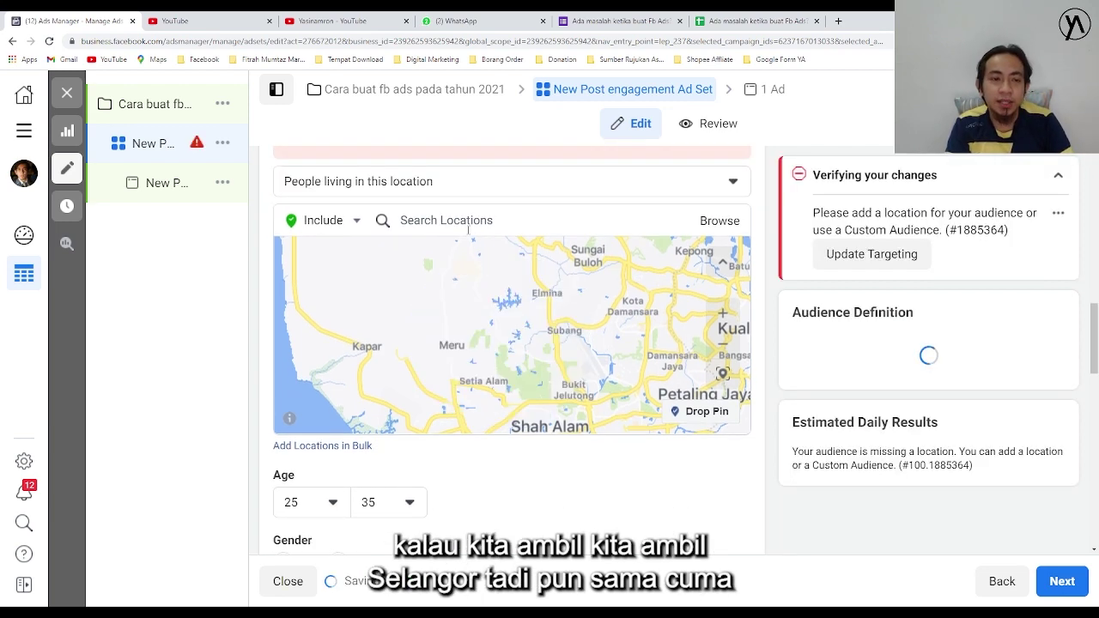
left_click(479, 218)
type("selangor")
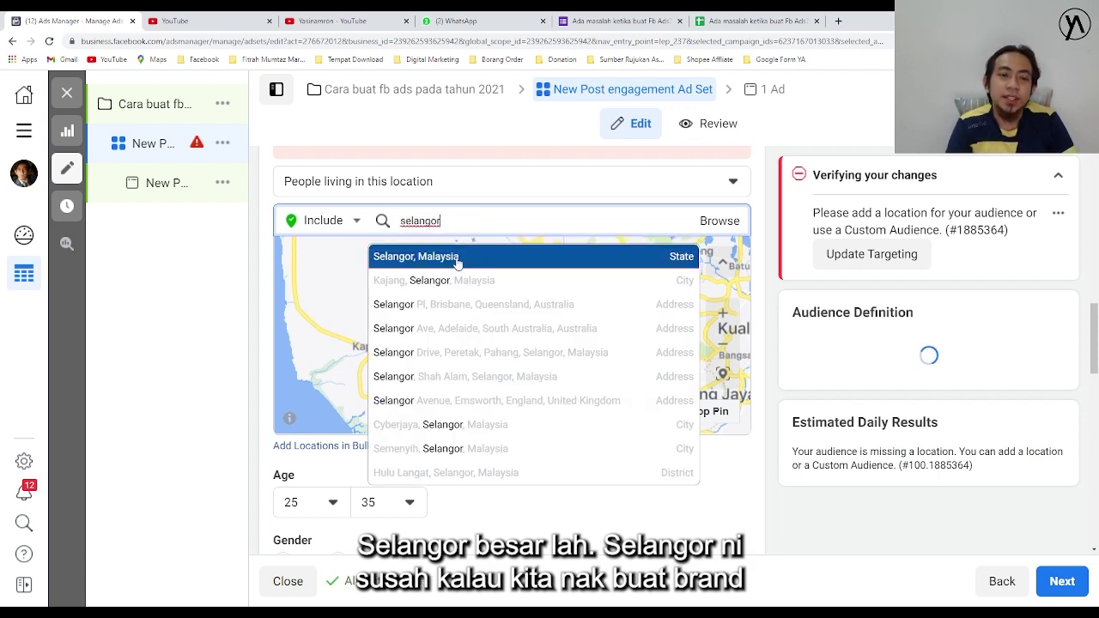
left_click(457, 257)
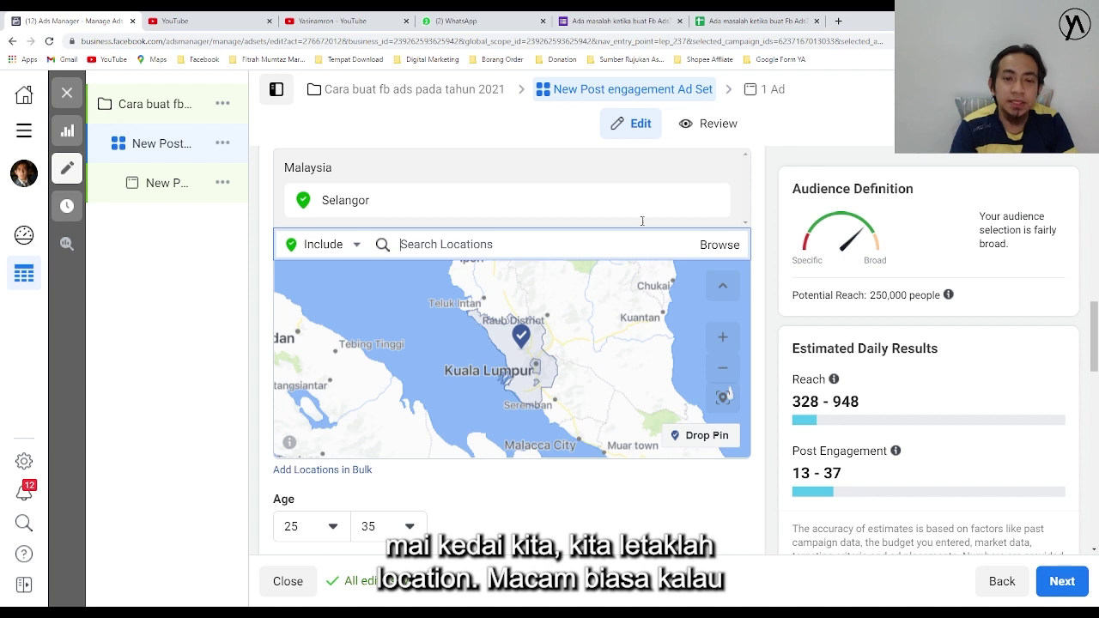
Search the locations for "tadika tunas bestari sa" and include the place Tadika Tunas Bestari Saujana Utama
type("tadika tunas")
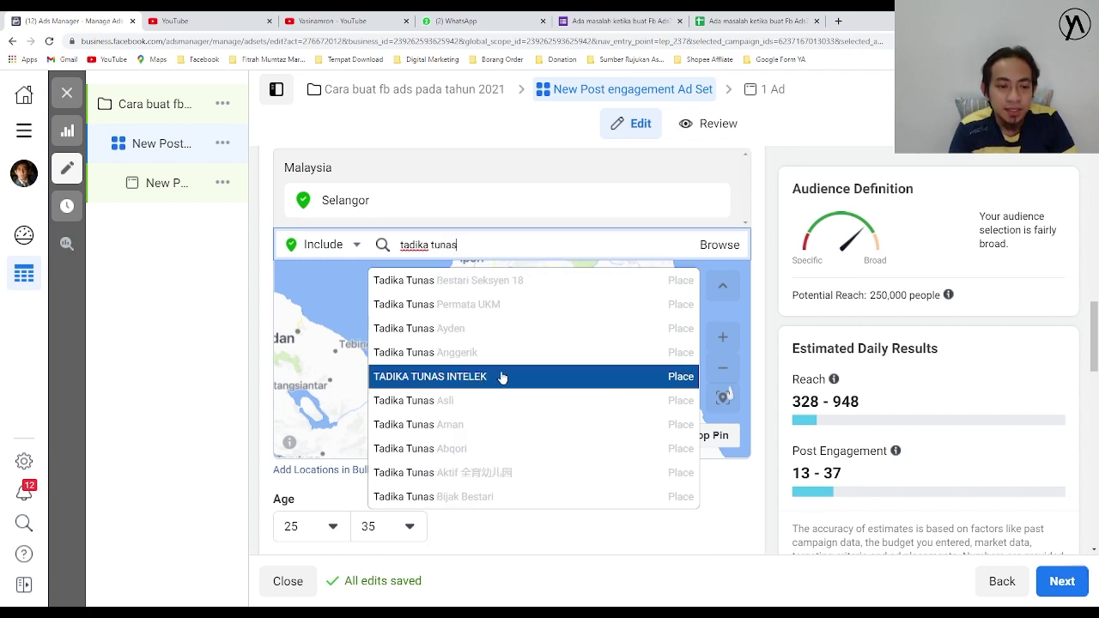
key("ctrl+a")
key("BackSpace")
type("ta")
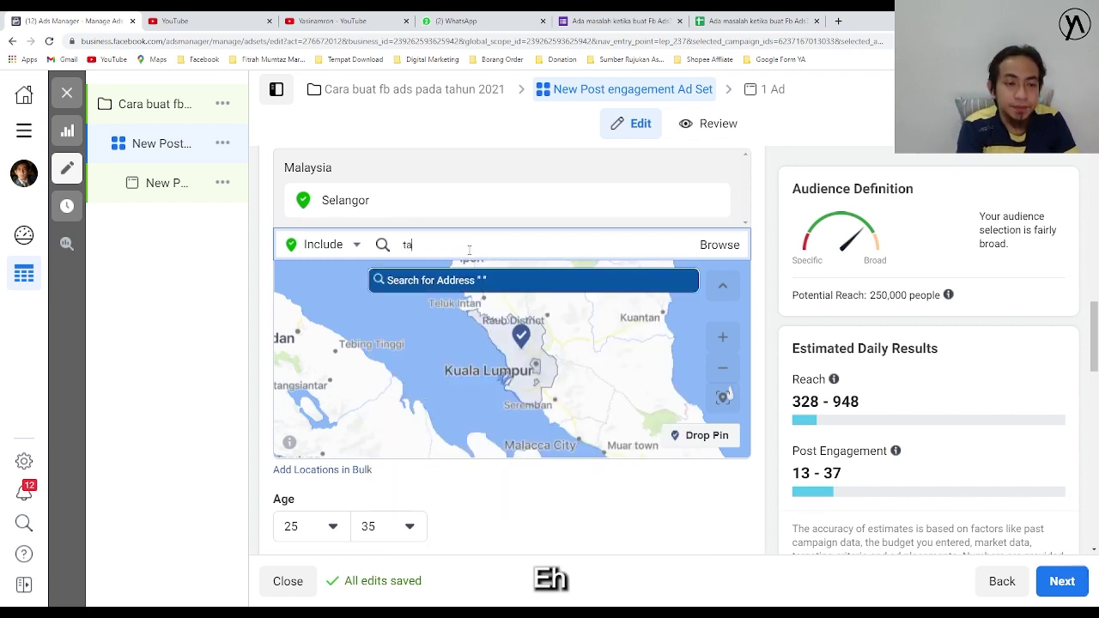
type("dika tunas be")
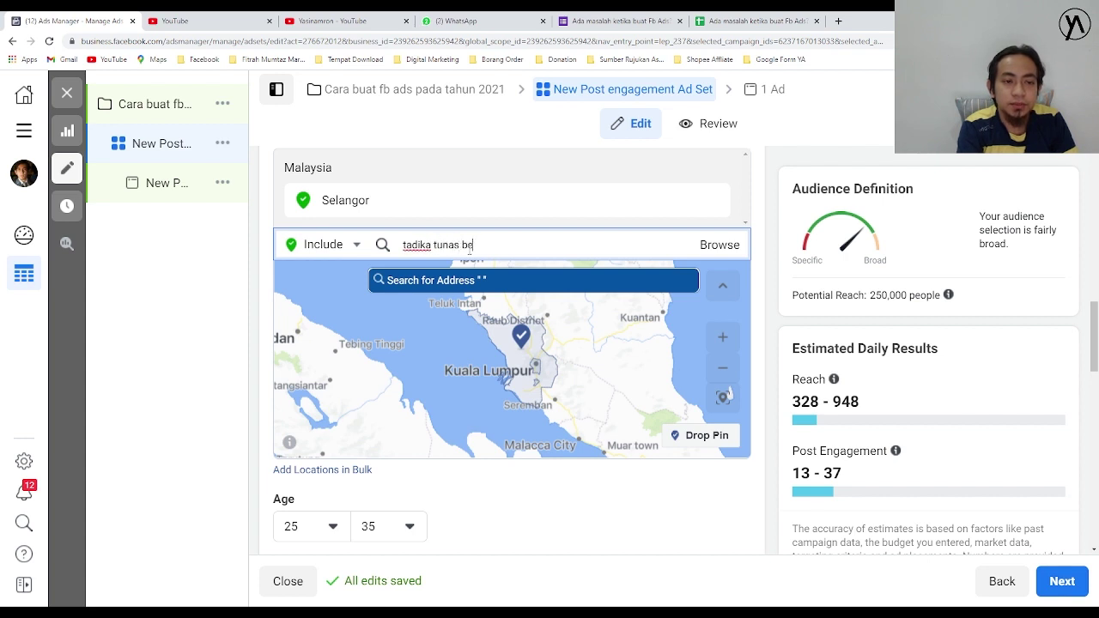
type("stari sa")
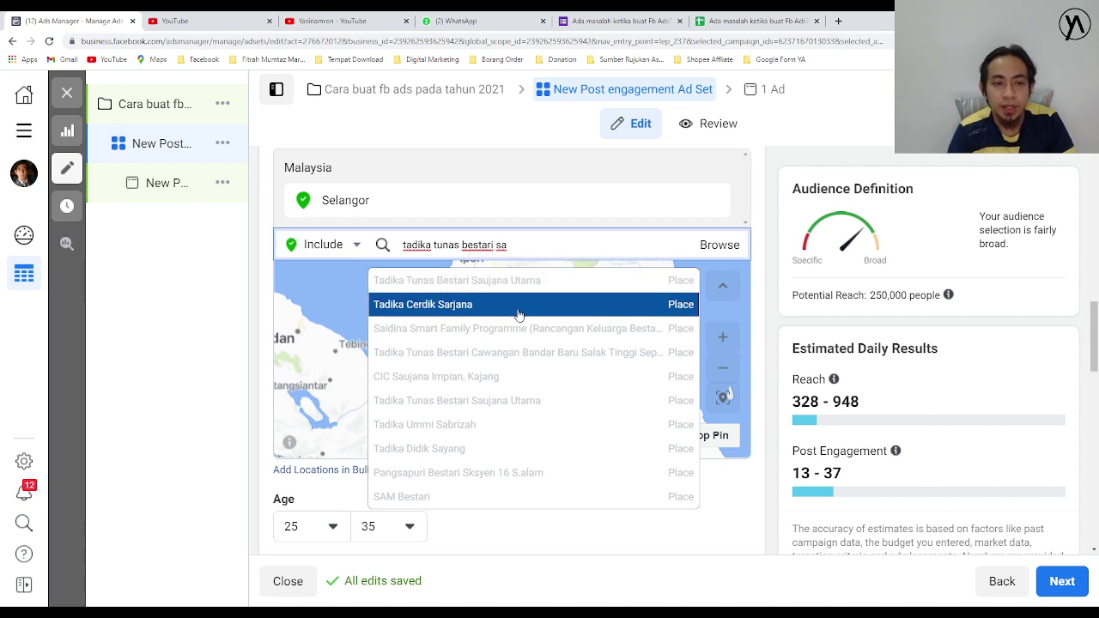
left_click(508, 284)
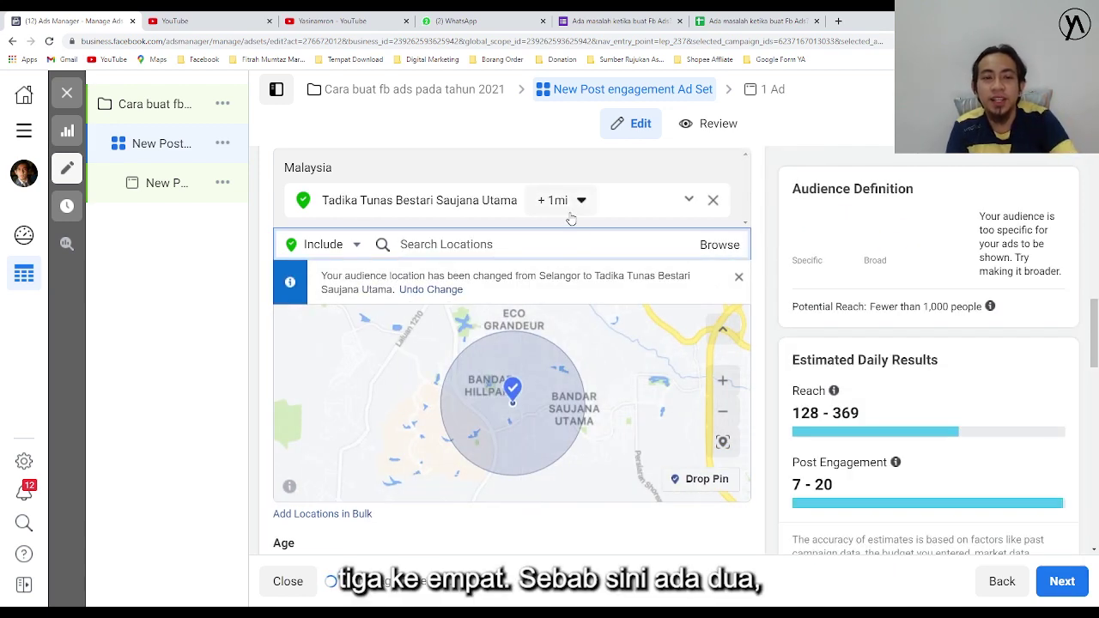
Set the radius around Tadika Tunas Bestari Saujana Utama to 3 miles and check the detailed targeting
left_click(569, 206)
double_click(609, 256)
type("3")
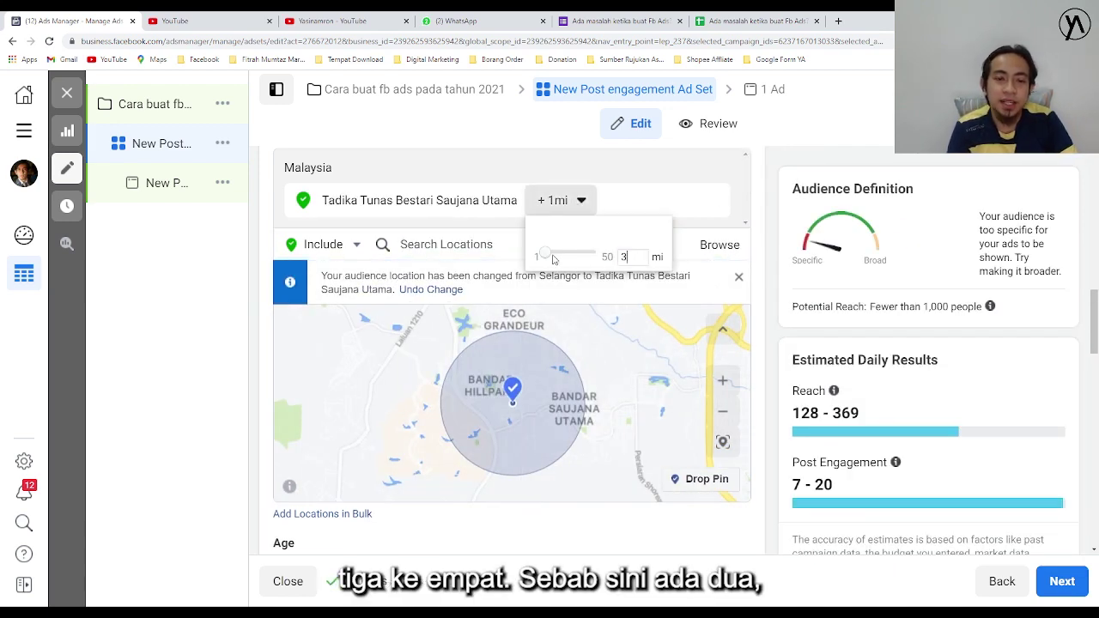
key("Return")
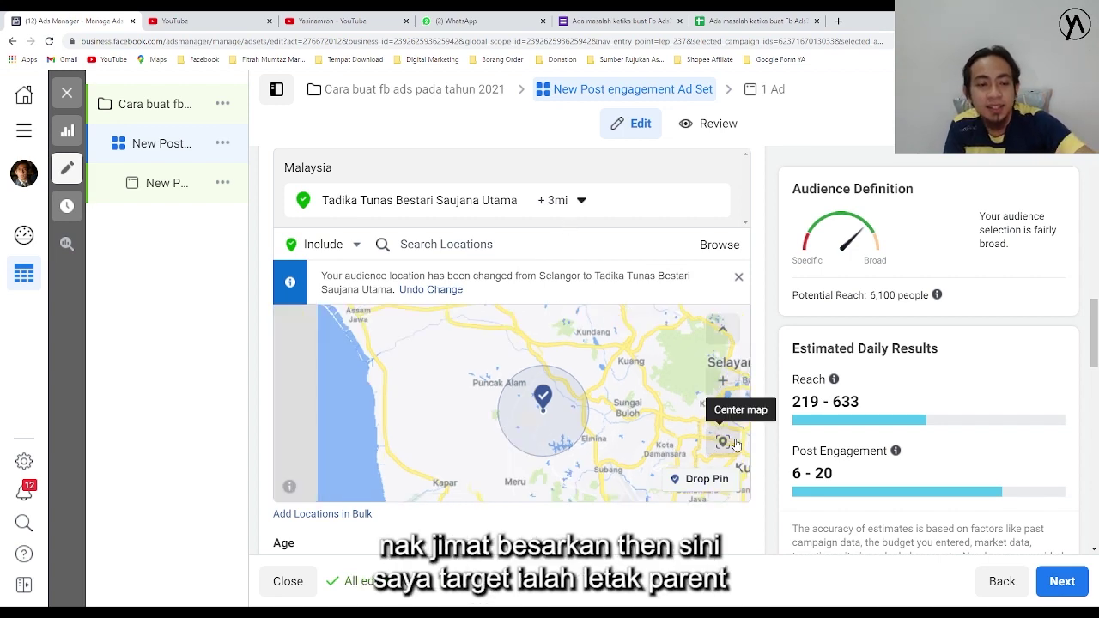
scroll(722, 441, "down", 2)
scroll(772, 439, "down", 2)
scroll(562, 496, "down", 2)
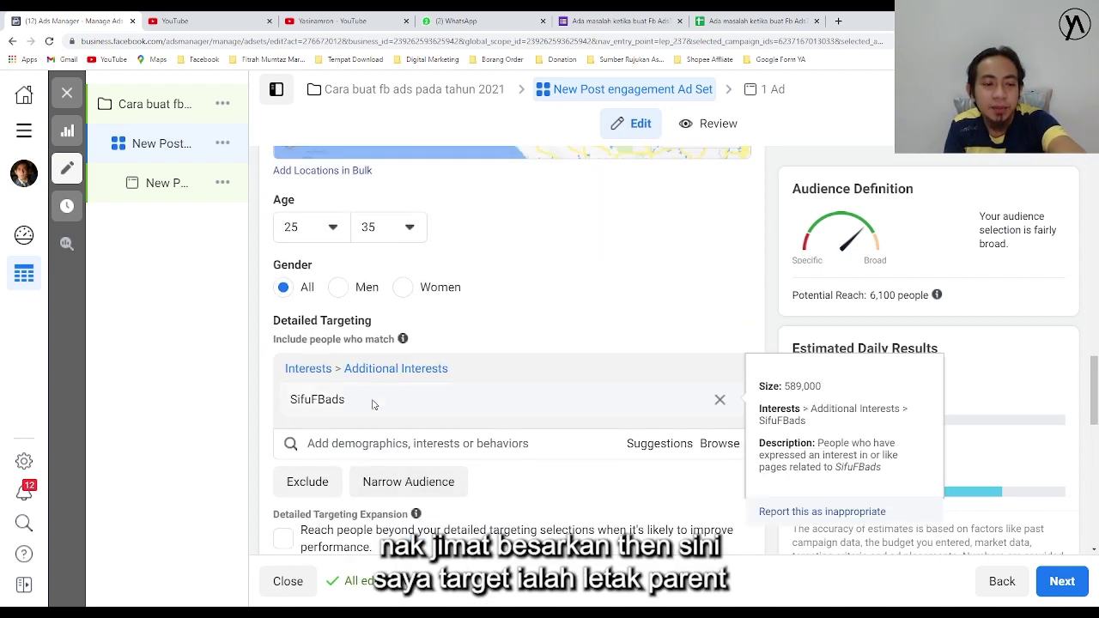
Replace the Tadika Tunas Bestari Saujana Utama location with the state of Selangor
scroll(464, 412, "up", 4)
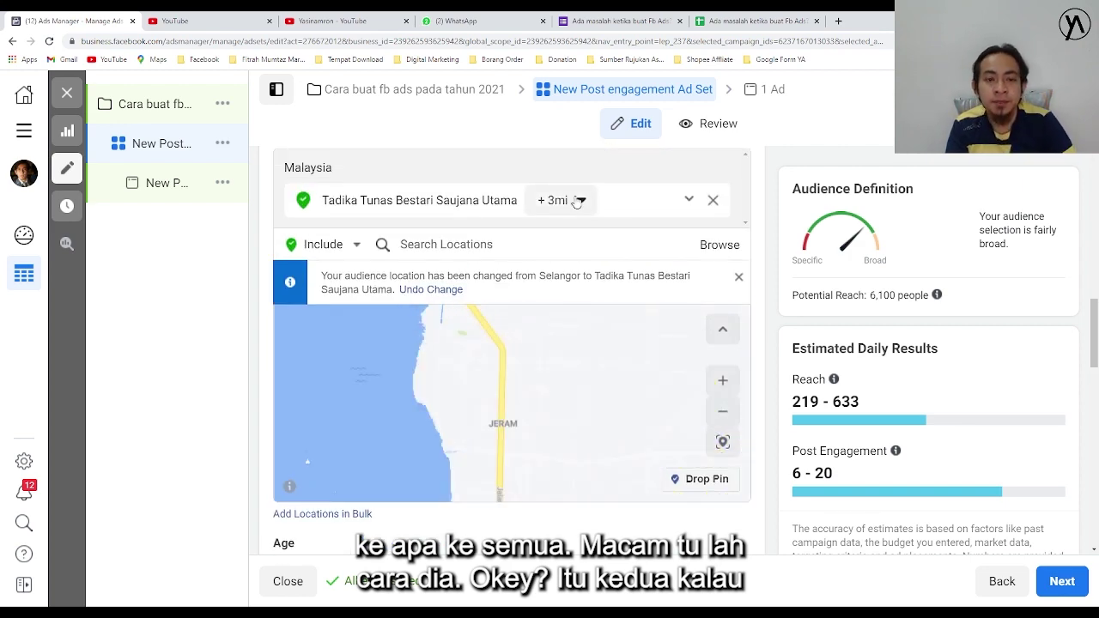
left_click(712, 199)
left_click(448, 218)
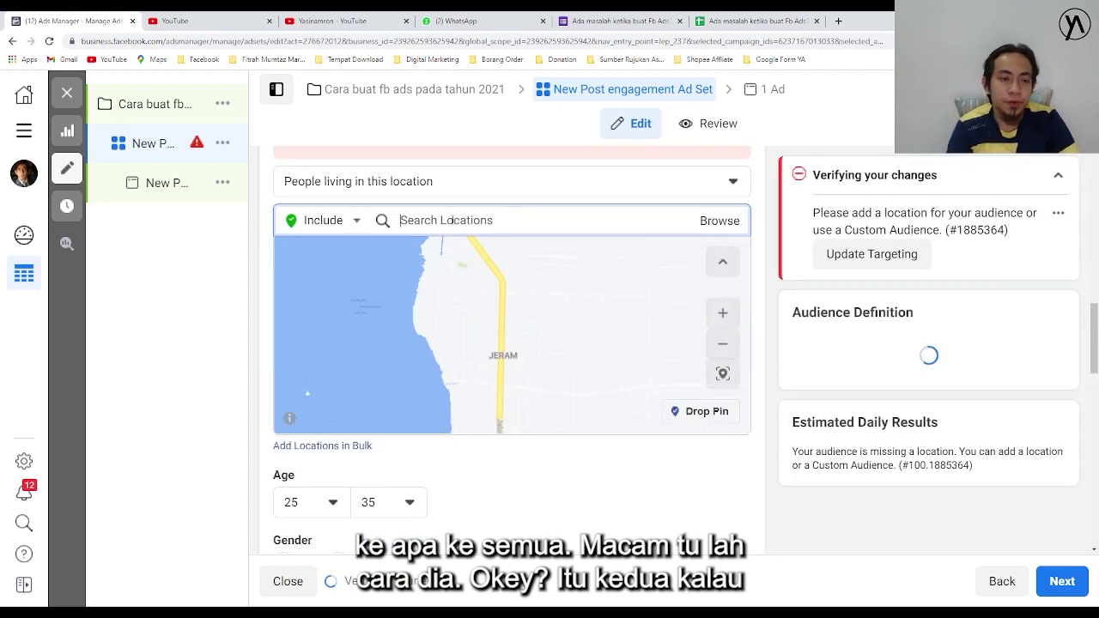
type("selangor")
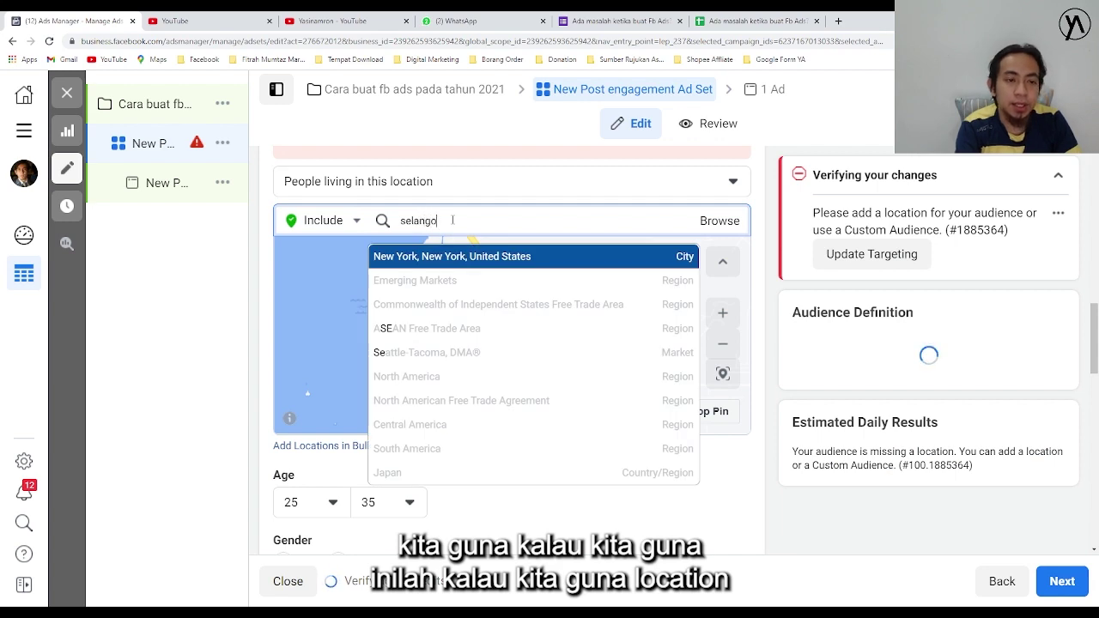
left_click(448, 257)
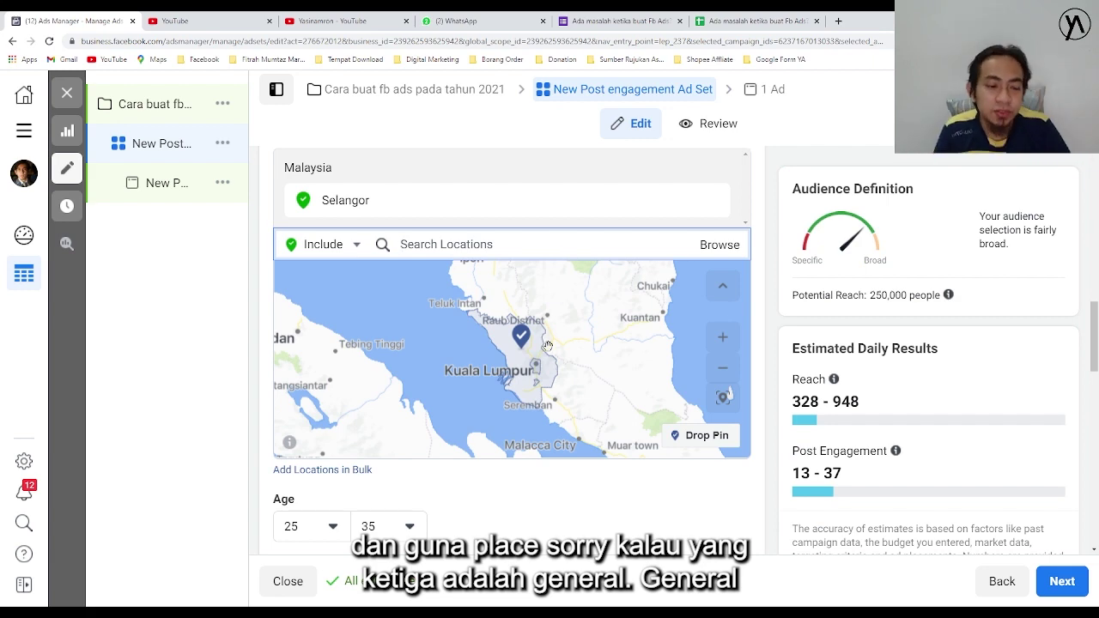
scroll(548, 346, "down", 3)
scroll(772, 344, "down", 3)
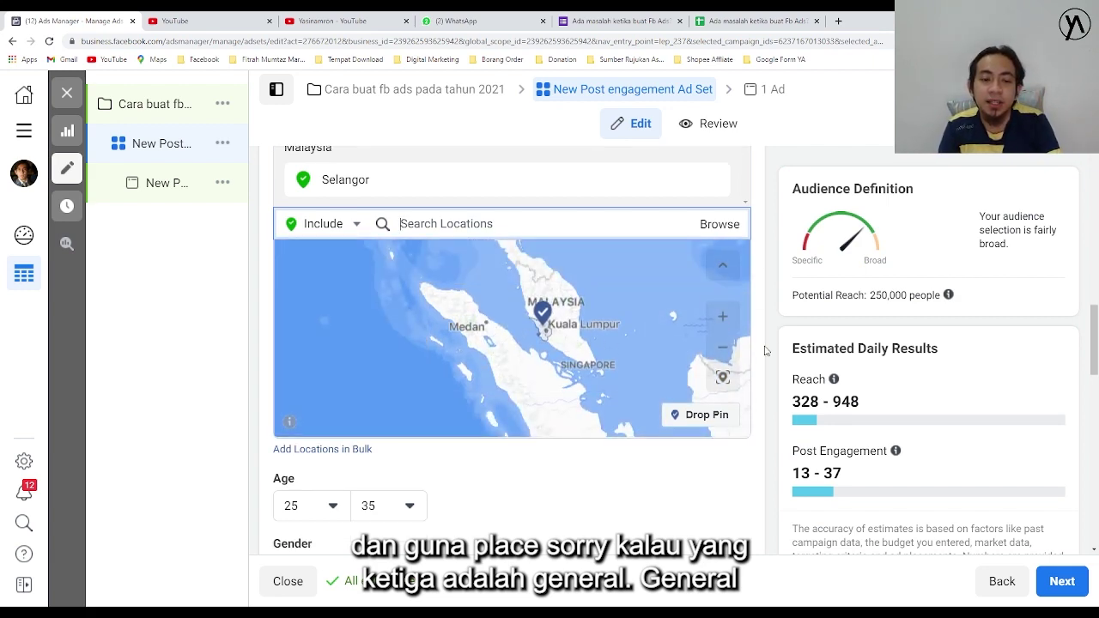
Replace the SifuFBads interest in the detailed targeting with the Mango interest
scroll(748, 473, "down", 1)
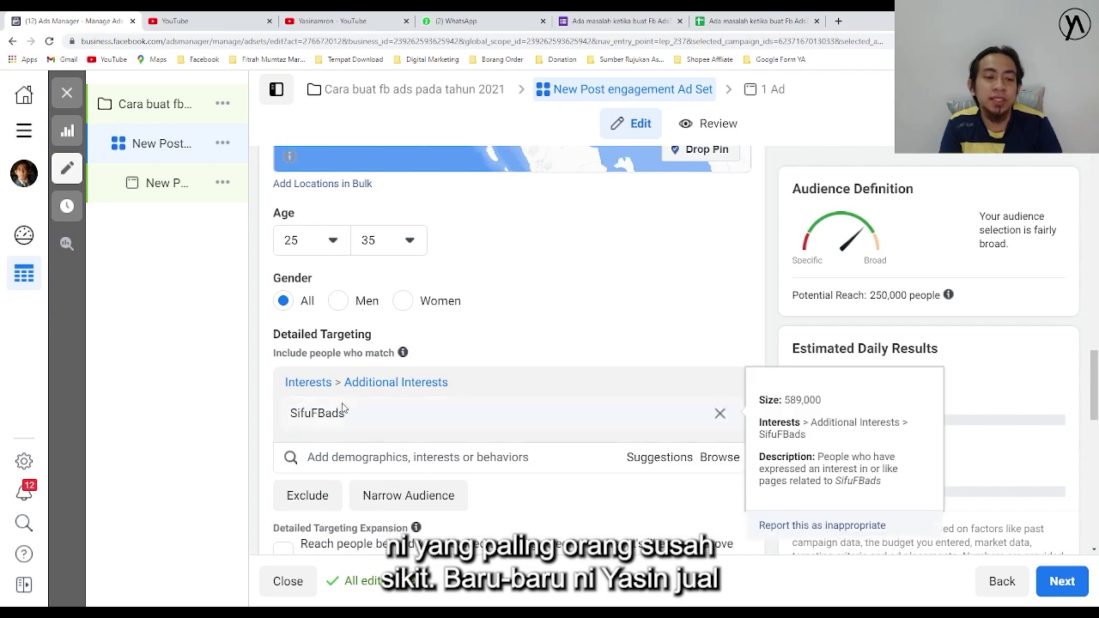
left_click(719, 413)
left_click(436, 381)
type("mango")
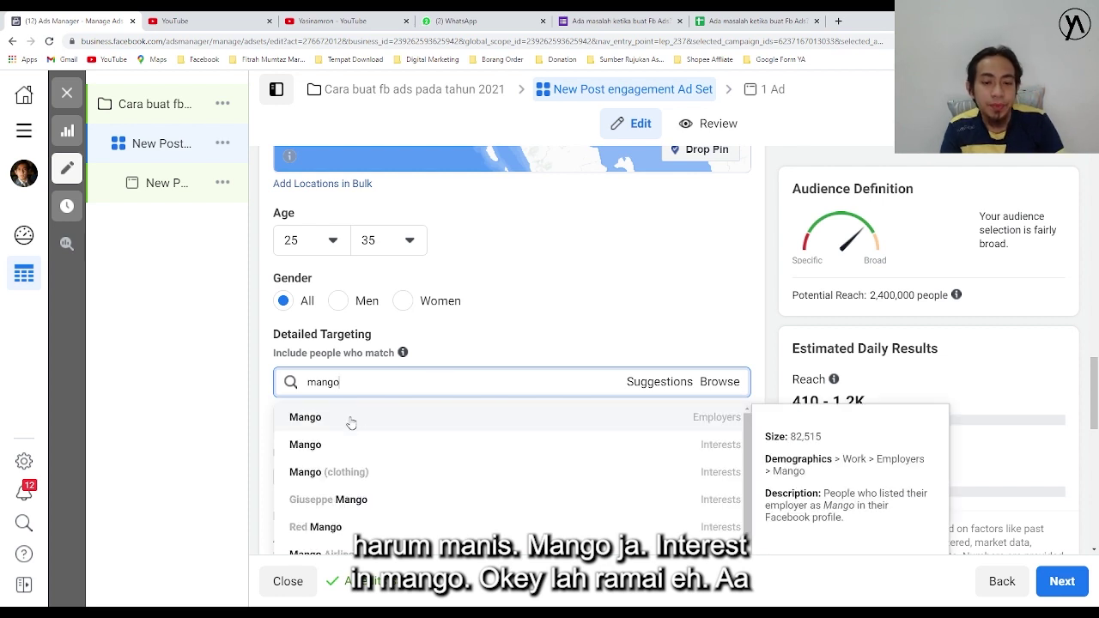
left_click(352, 446)
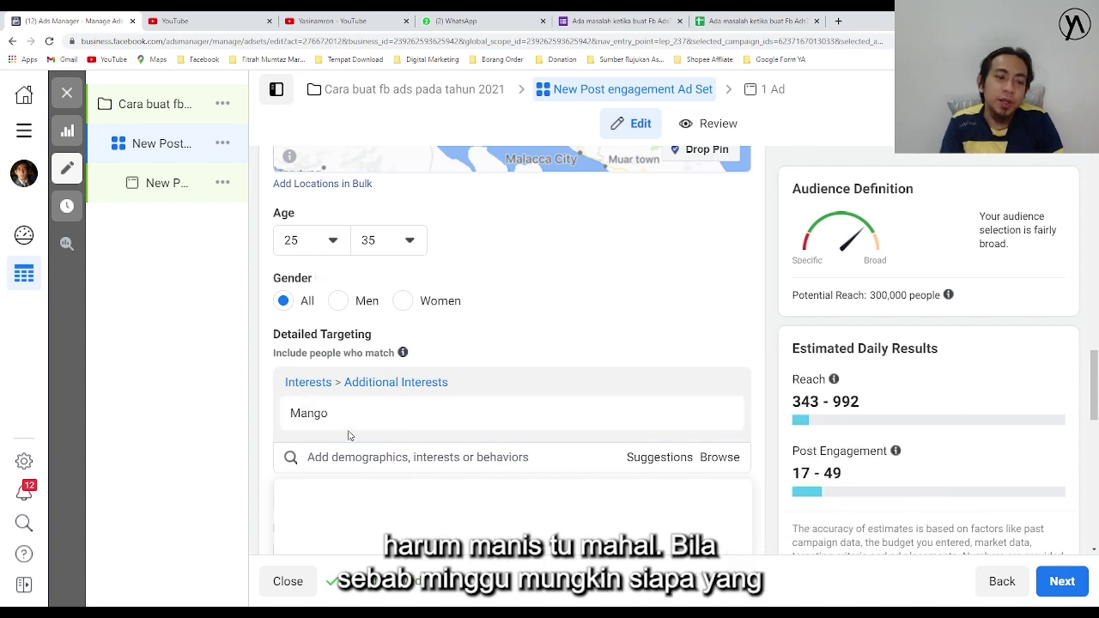
mouse_move(350, 426)
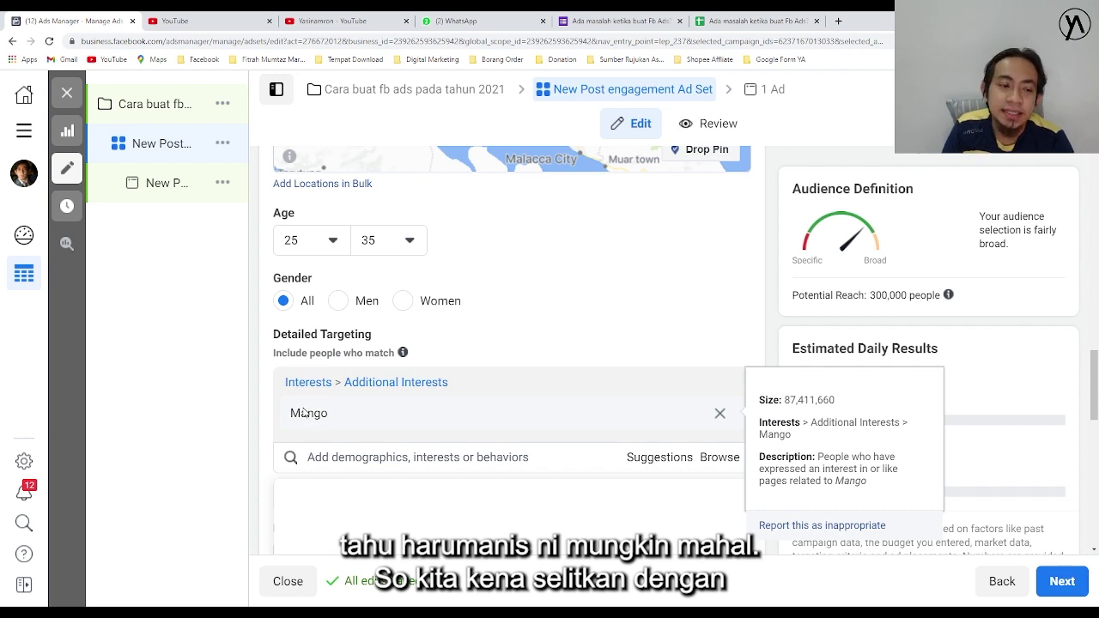
Narrow the audience to people who must also match the interest Dato' Dr. Haji Mohd Fadzilah Kamsah
scroll(381, 437, "down", 3)
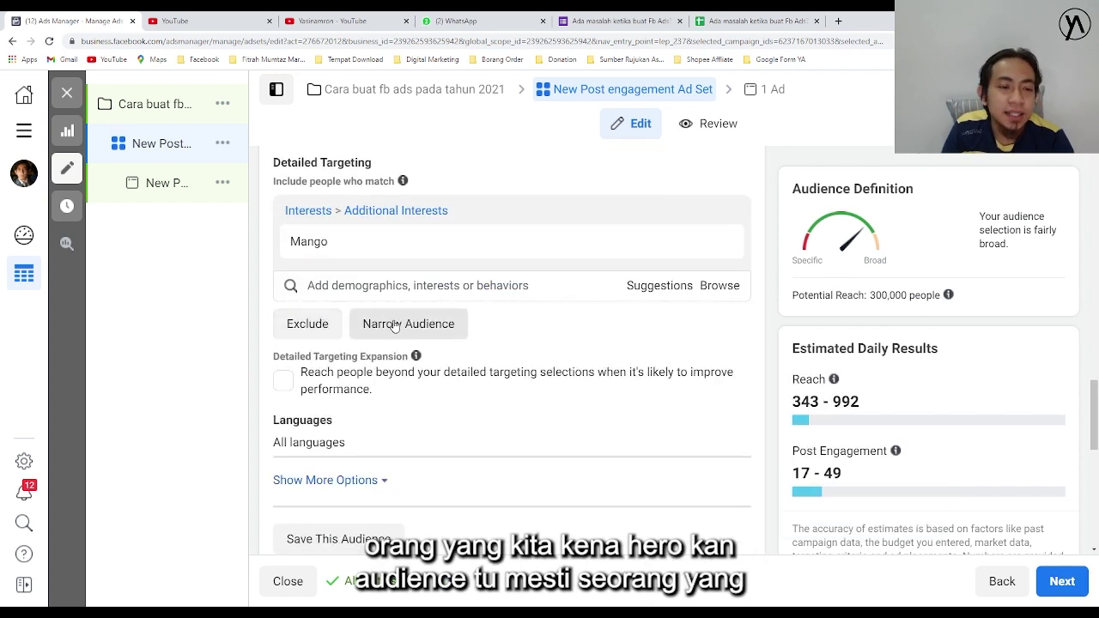
left_click(395, 324)
left_click(375, 346)
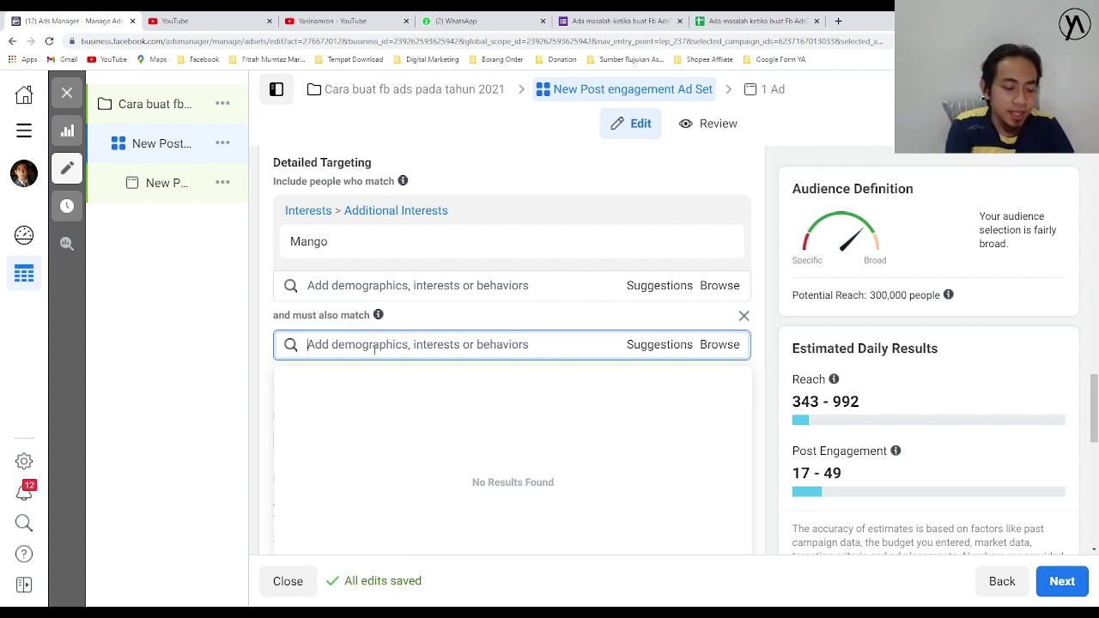
type("ke")
key("BackSpace")
key("BackSpace")
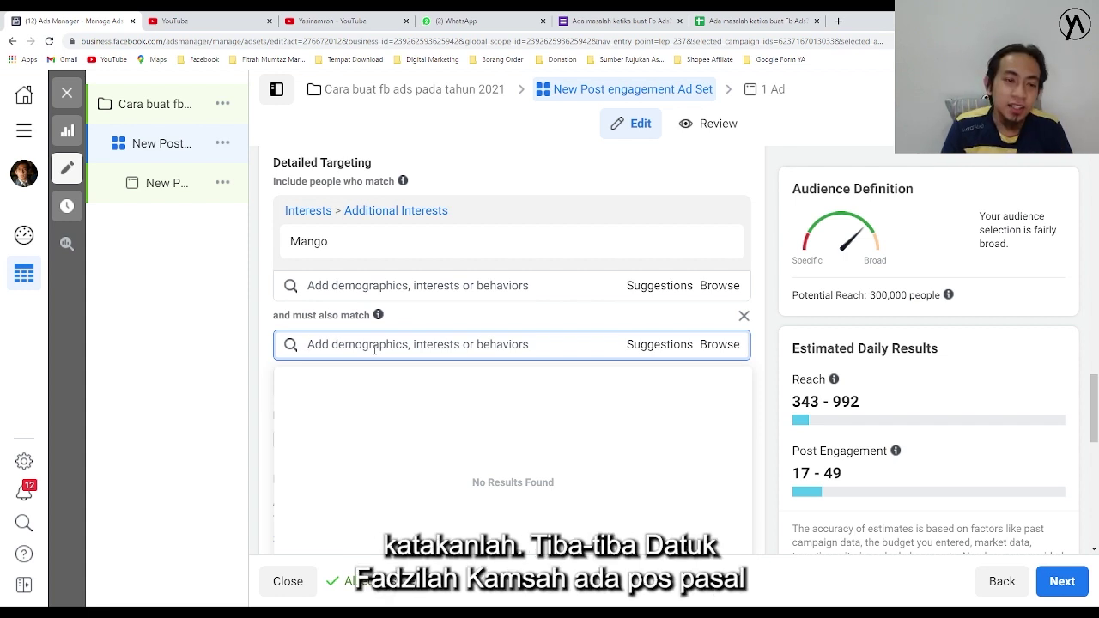
type("dato")
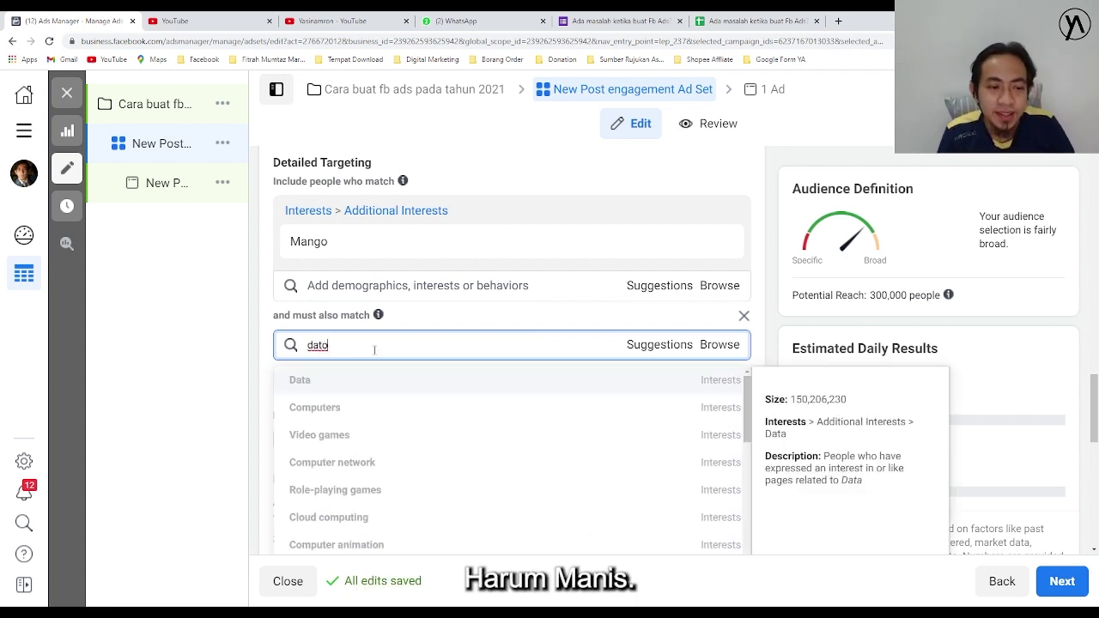
type(" fal")
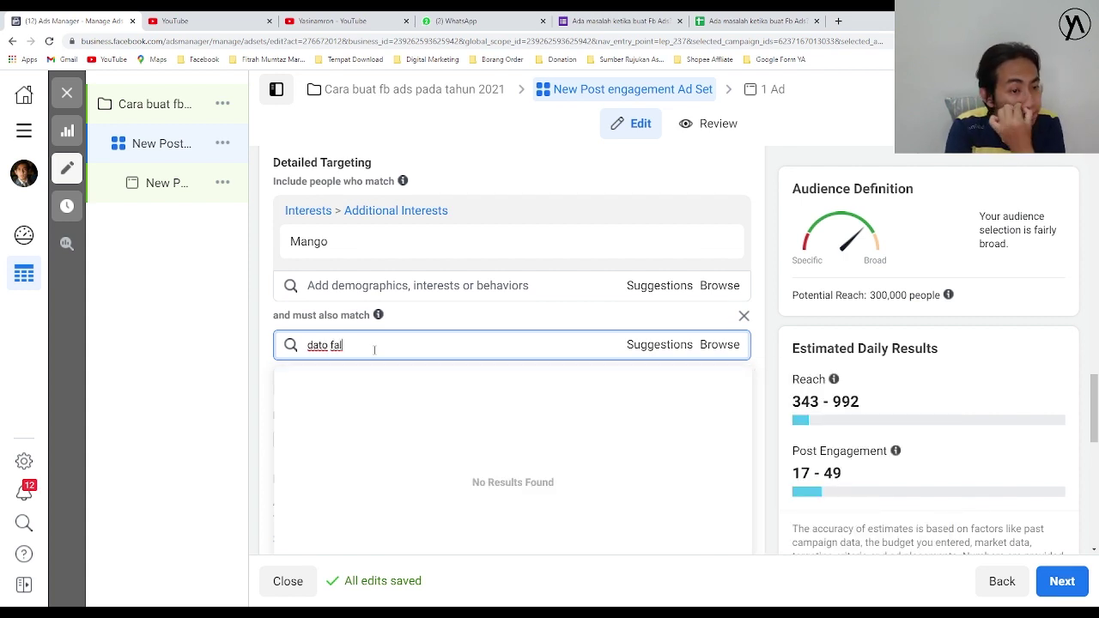
key("BackSpace")
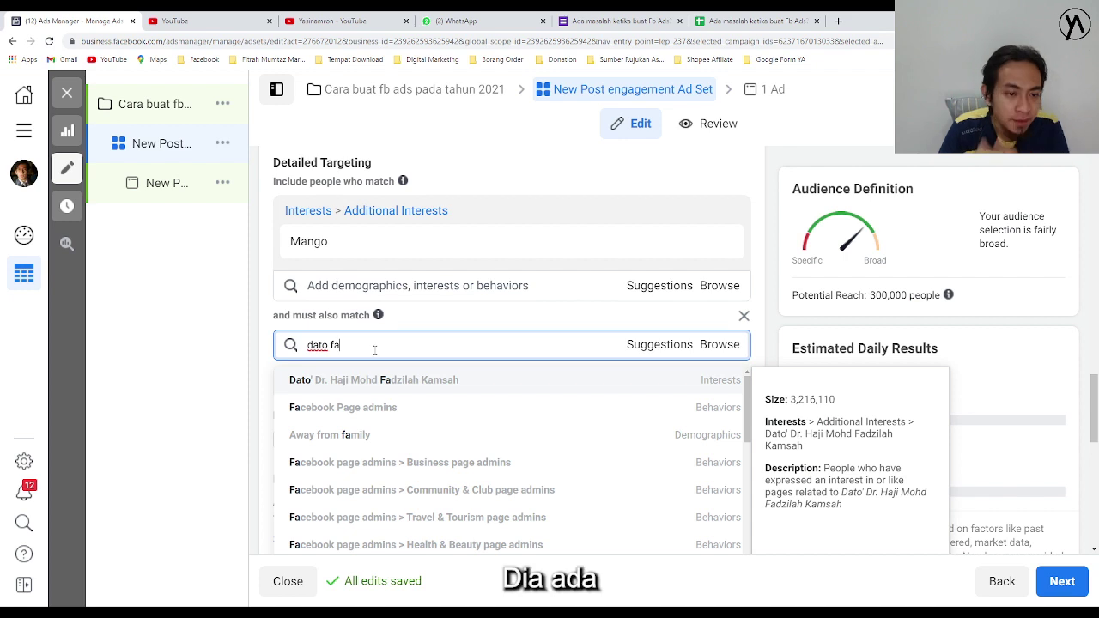
left_click(402, 379)
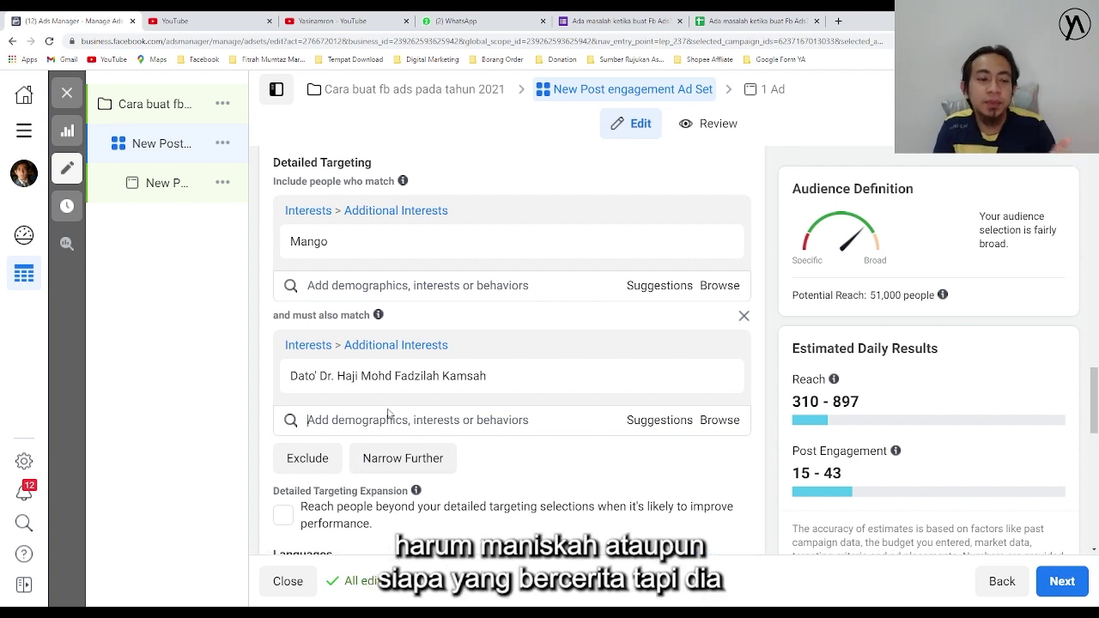
mouse_move(377, 381)
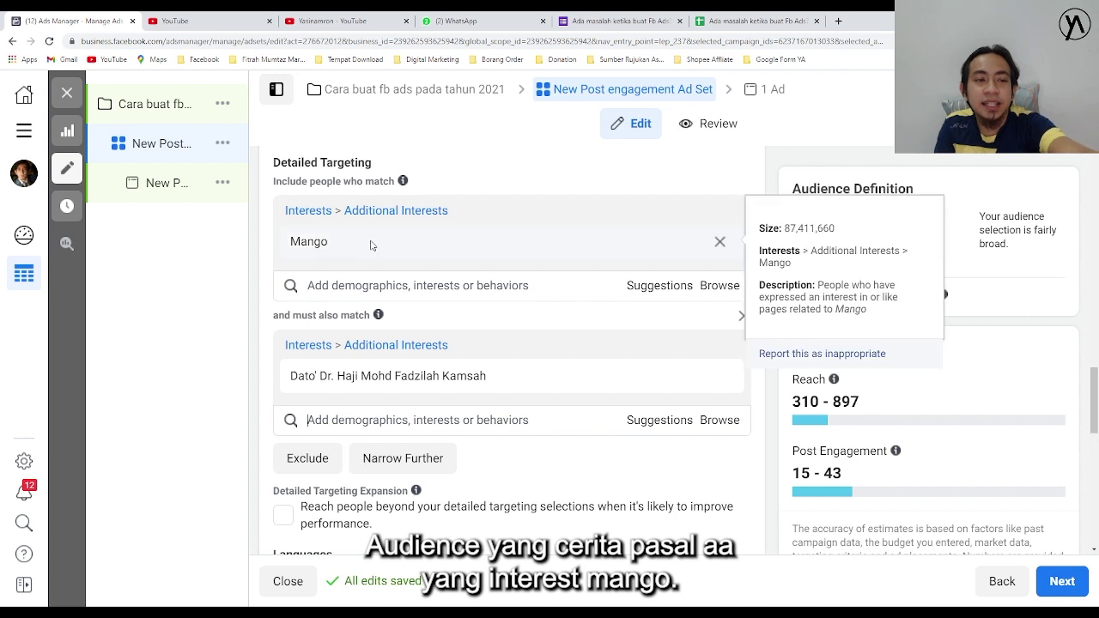
mouse_move(358, 257)
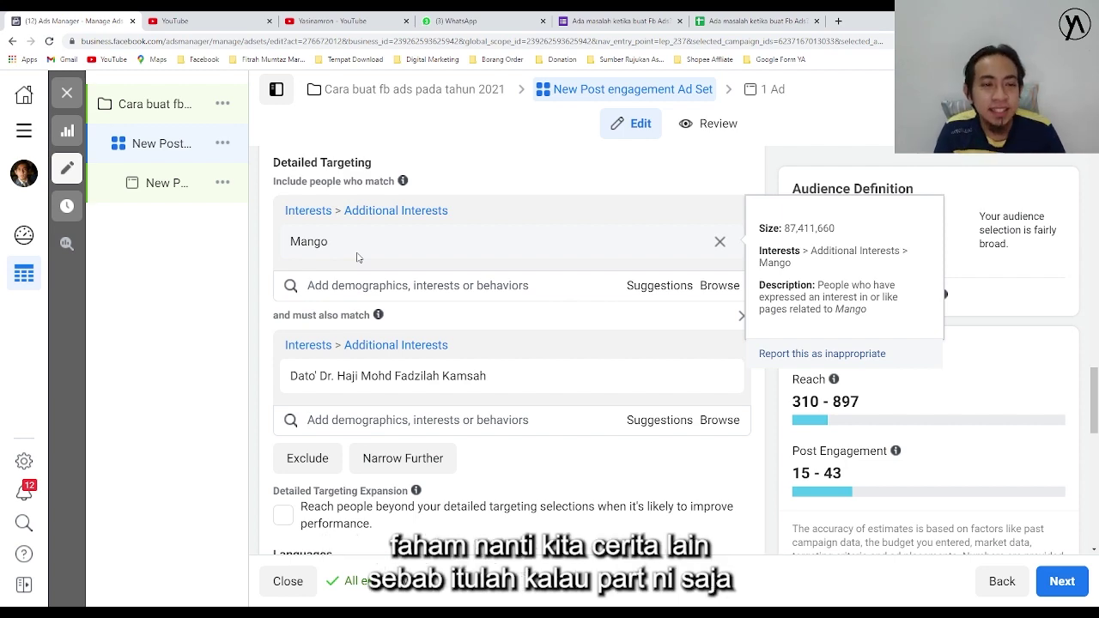
Remove the Mango interest and the additional must-match condition, and include the SifuFBads interest in the detailed targeting
left_click(720, 243)
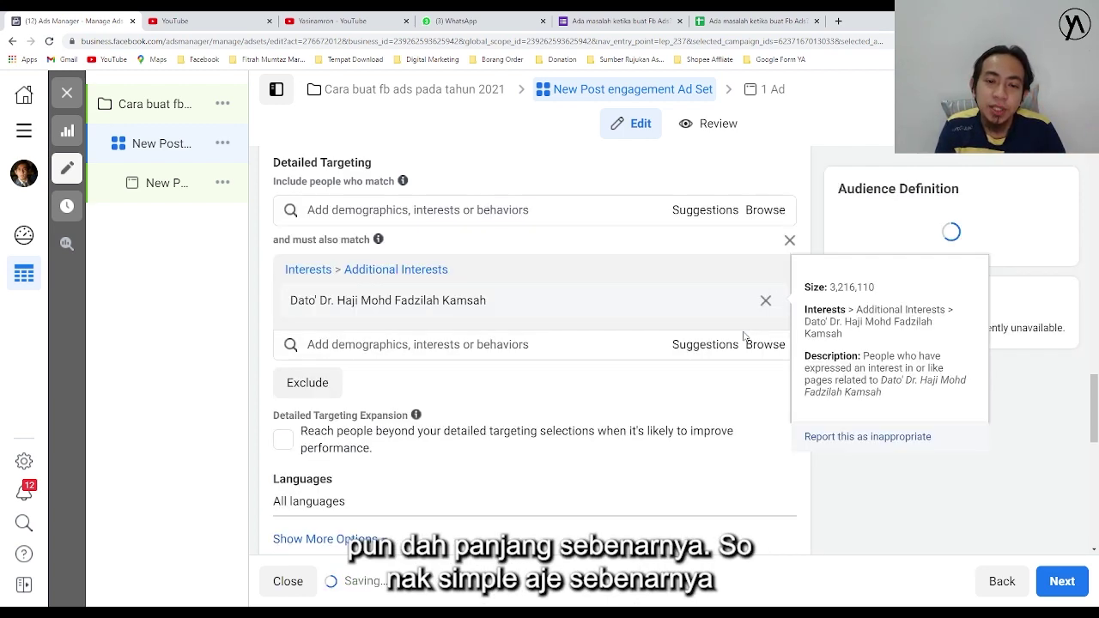
left_click(790, 241)
left_click(444, 211)
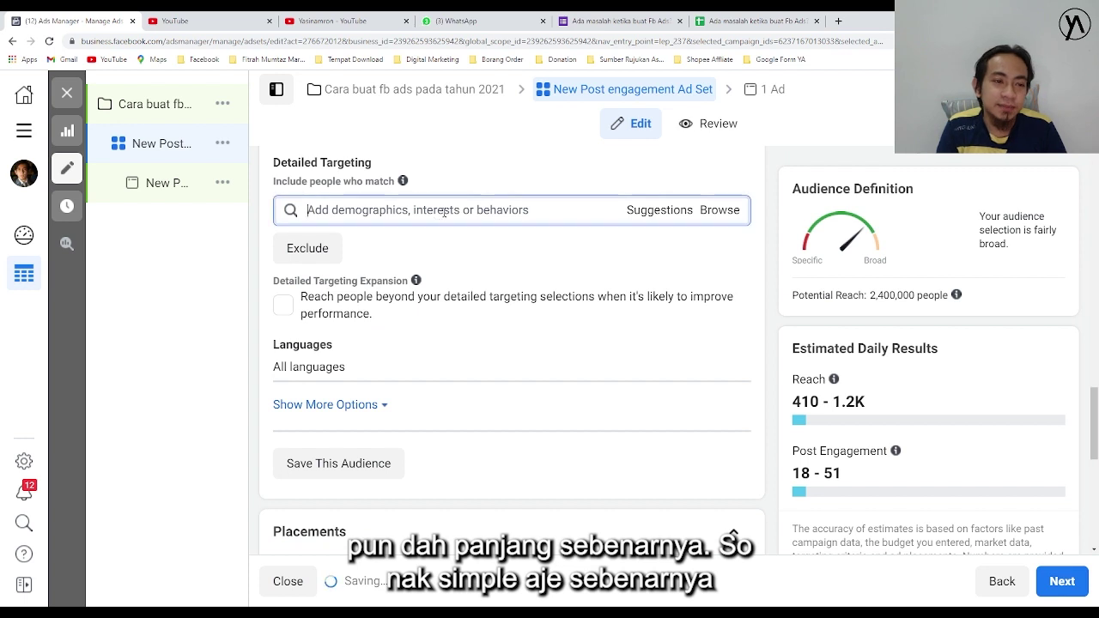
type("sifub")
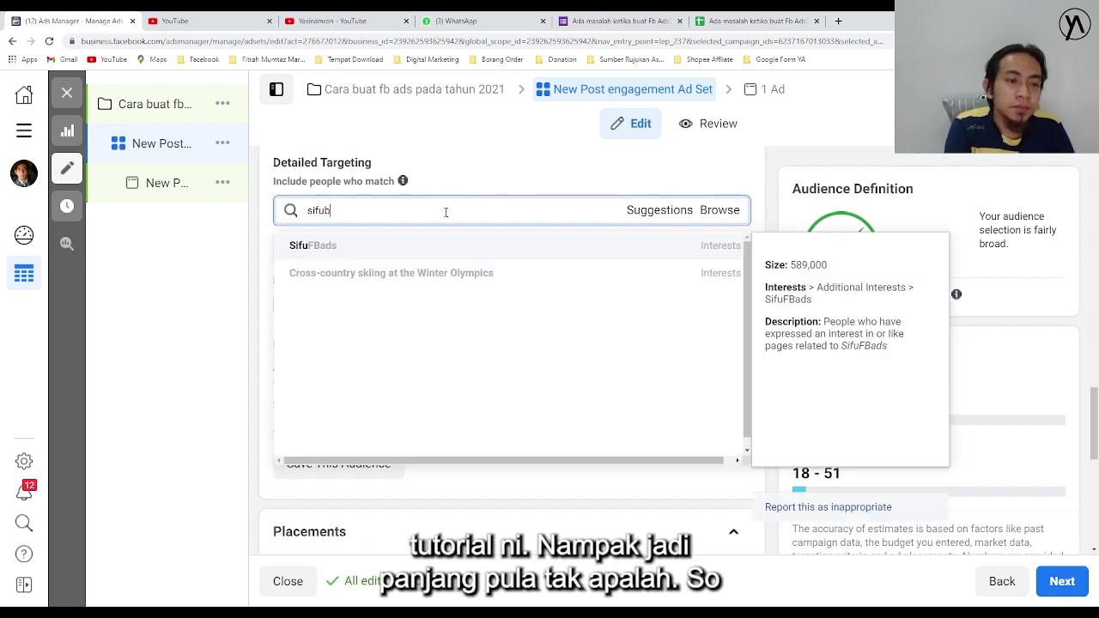
key("BackSpace")
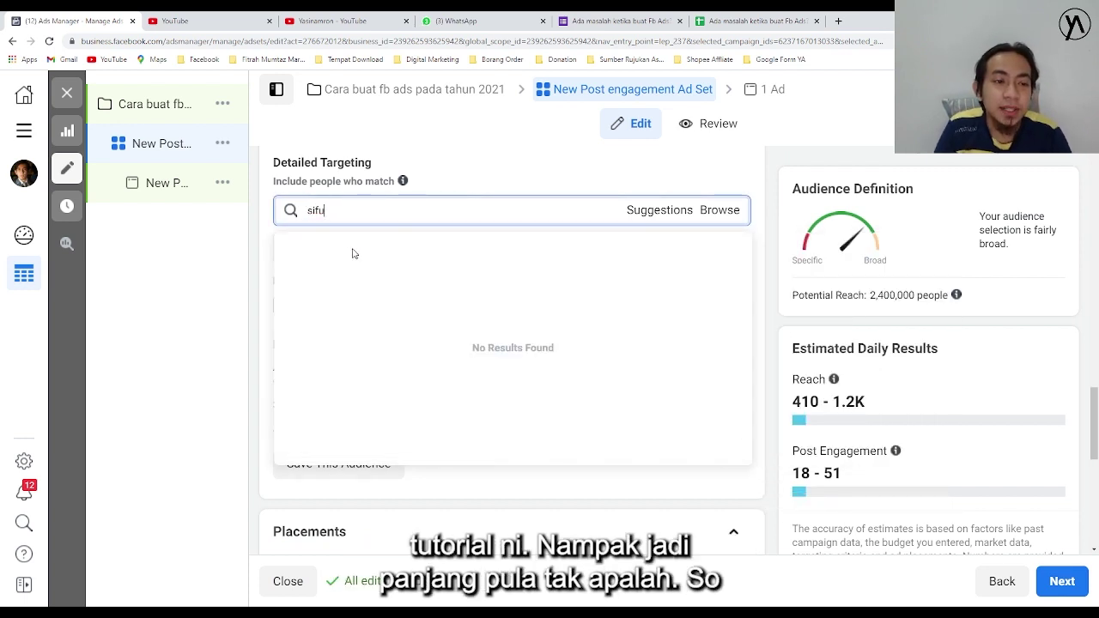
type("f")
left_click(326, 247)
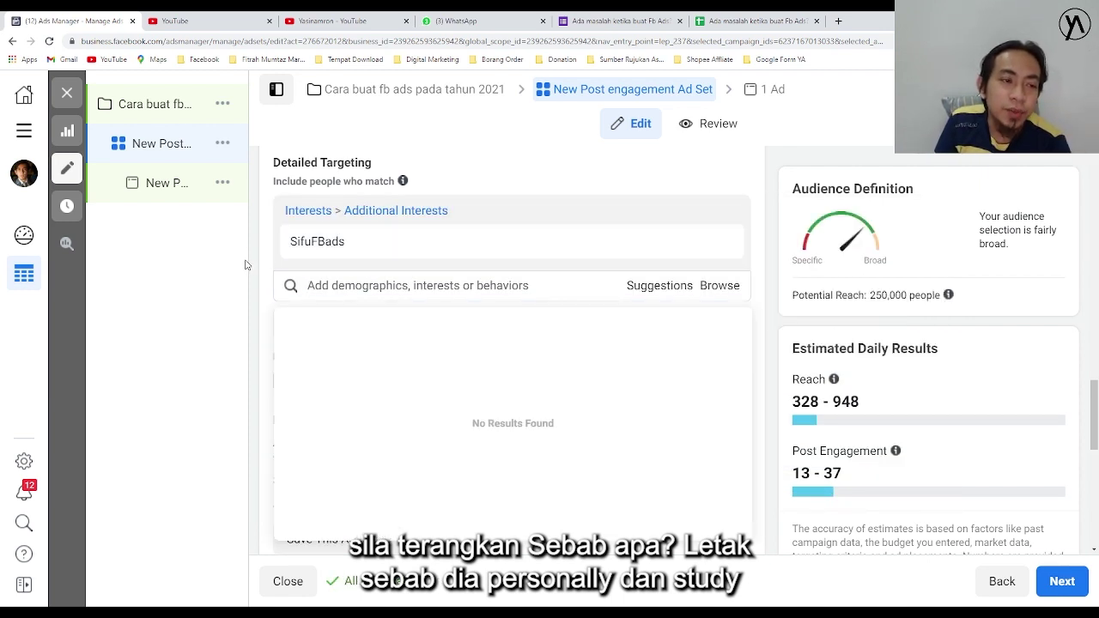
left_click(532, 167)
mouse_move(382, 245)
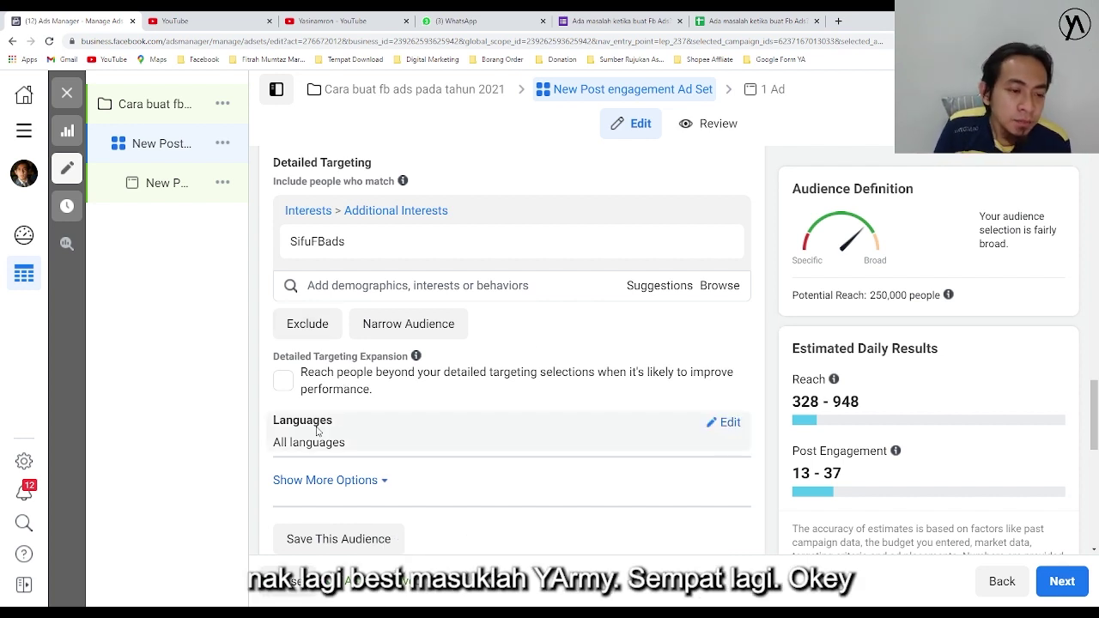
Set the audience languages to Malay and English (All)
left_click(730, 424)
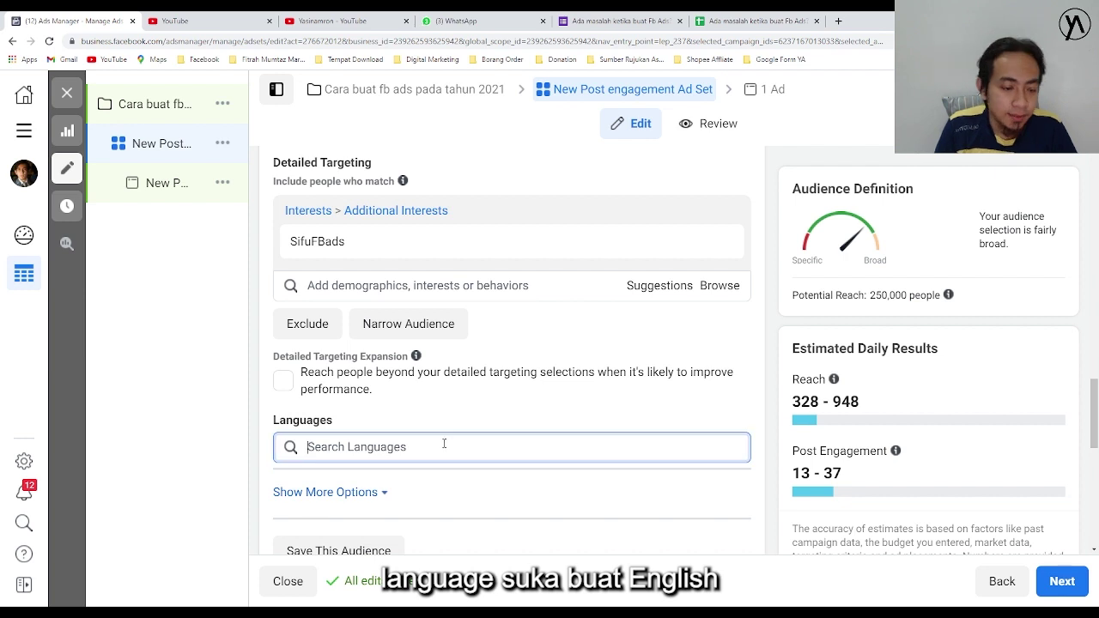
type("mal")
key("Return")
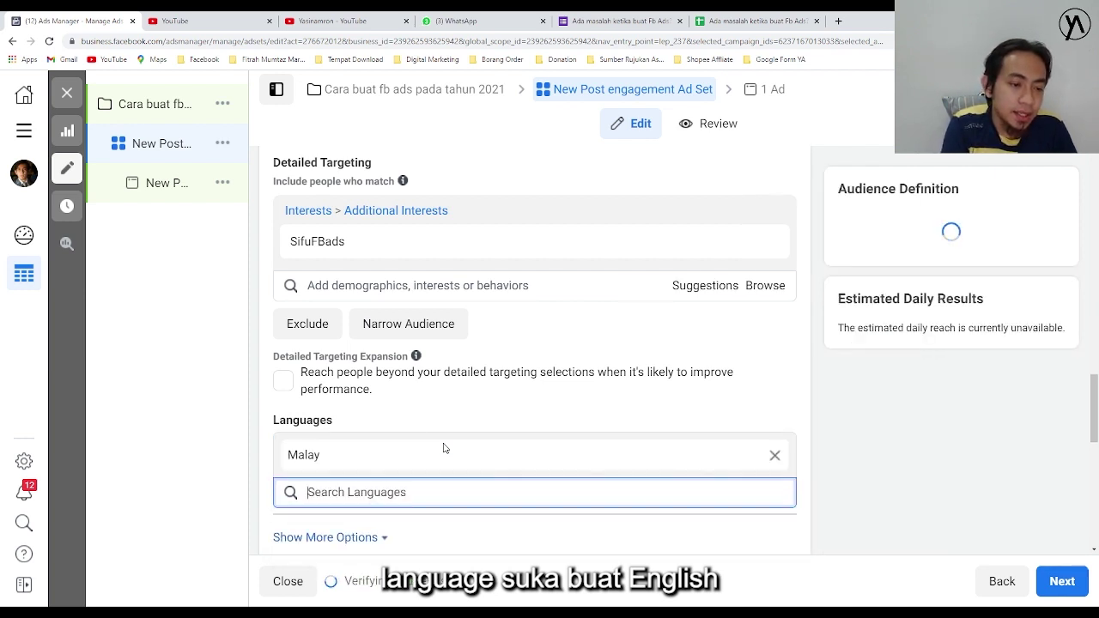
type("engl")
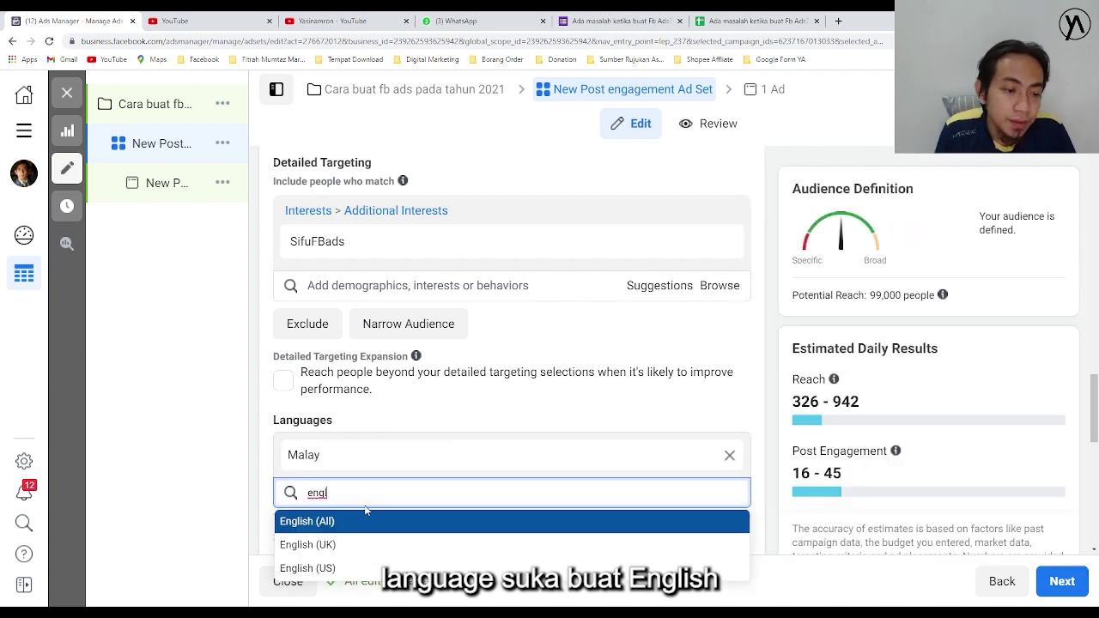
key("Return")
Show the additional audience options and switch the ad set to manual placements
scroll(387, 420, "down", 2)
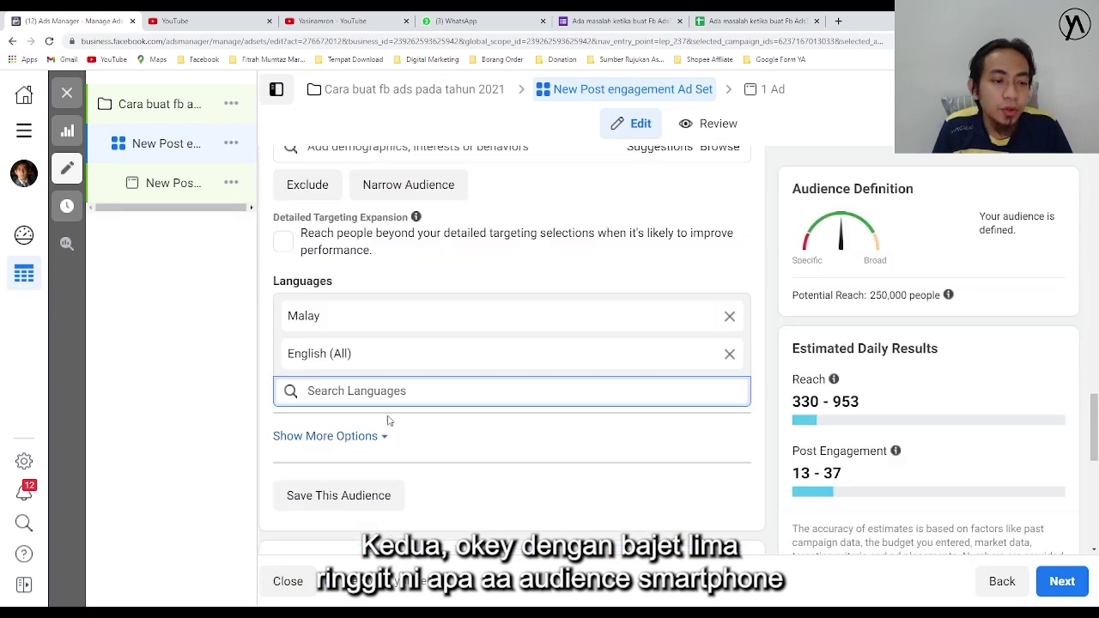
scroll(387, 420, "down", 1)
left_click(368, 346)
scroll(492, 439, "down", 2)
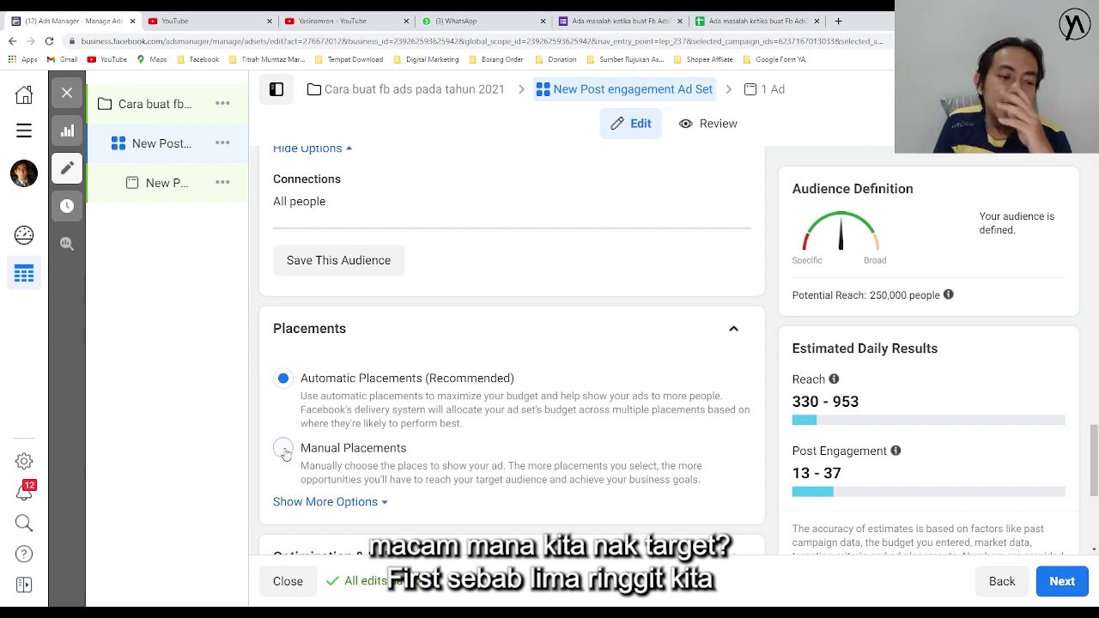
left_click(283, 448)
Limit the devices to Mobile and deselect the Audience Network and Instagram platforms
scroll(478, 449, "down", 3)
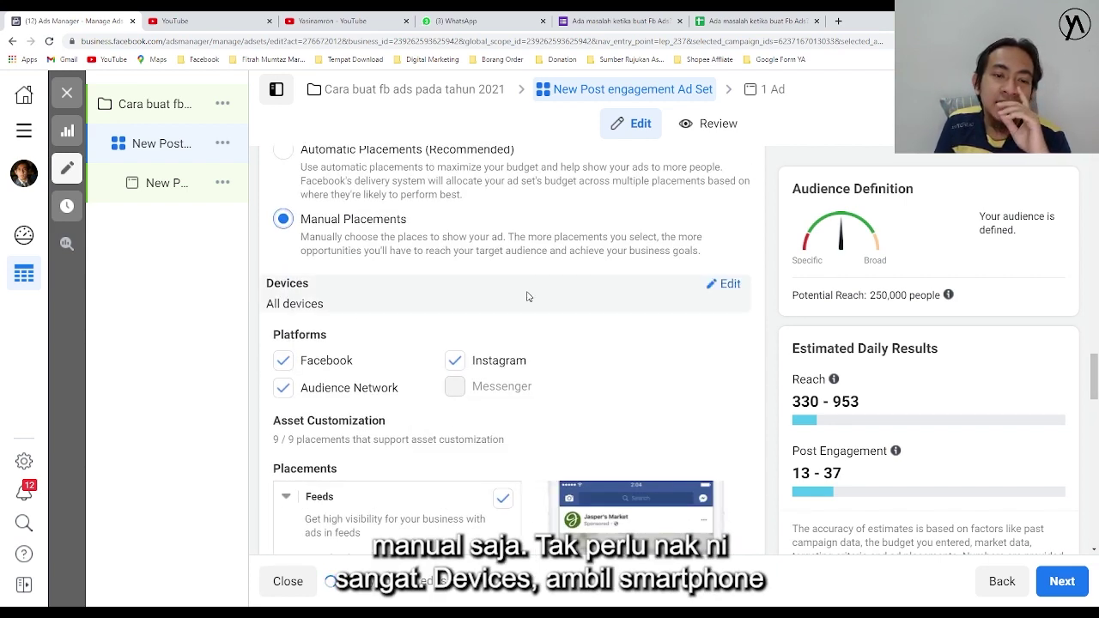
left_click(726, 284)
left_click(432, 312)
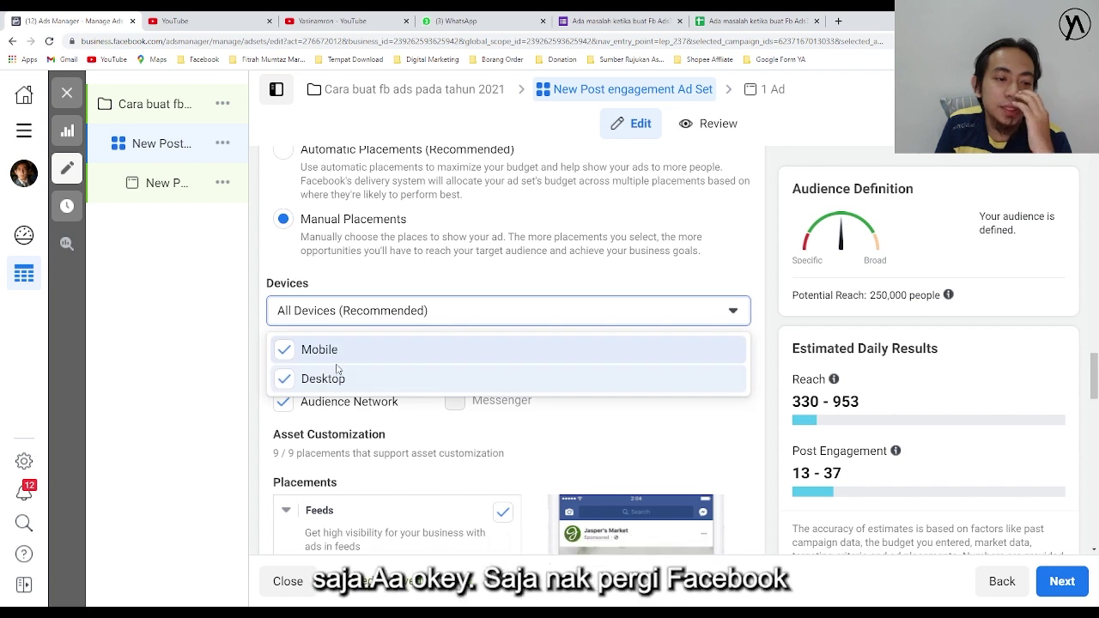
left_click(333, 378)
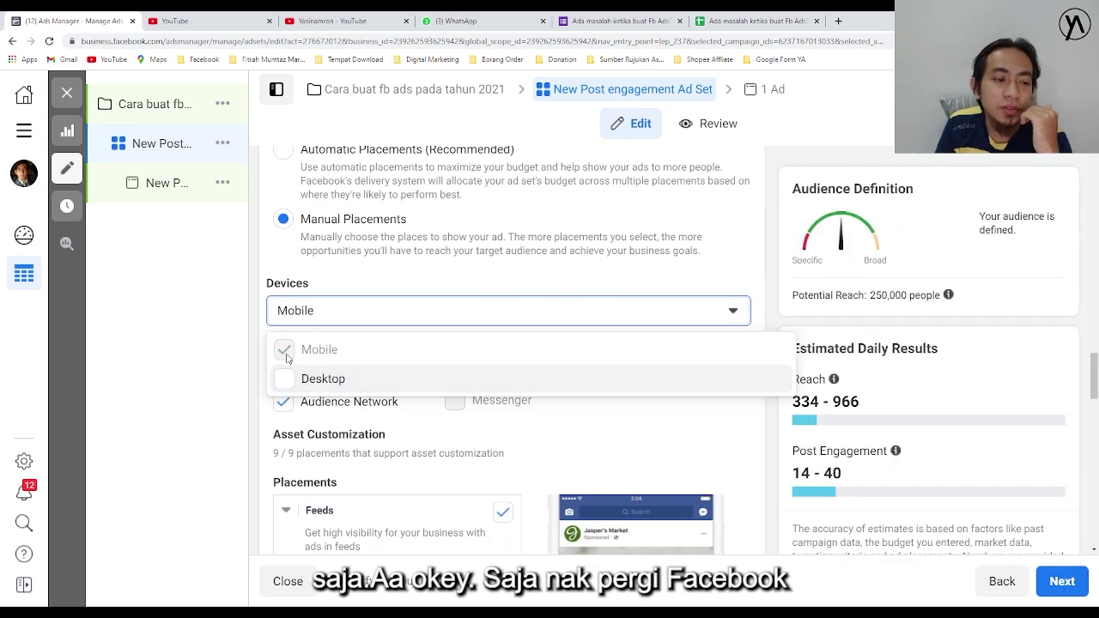
left_click(264, 305)
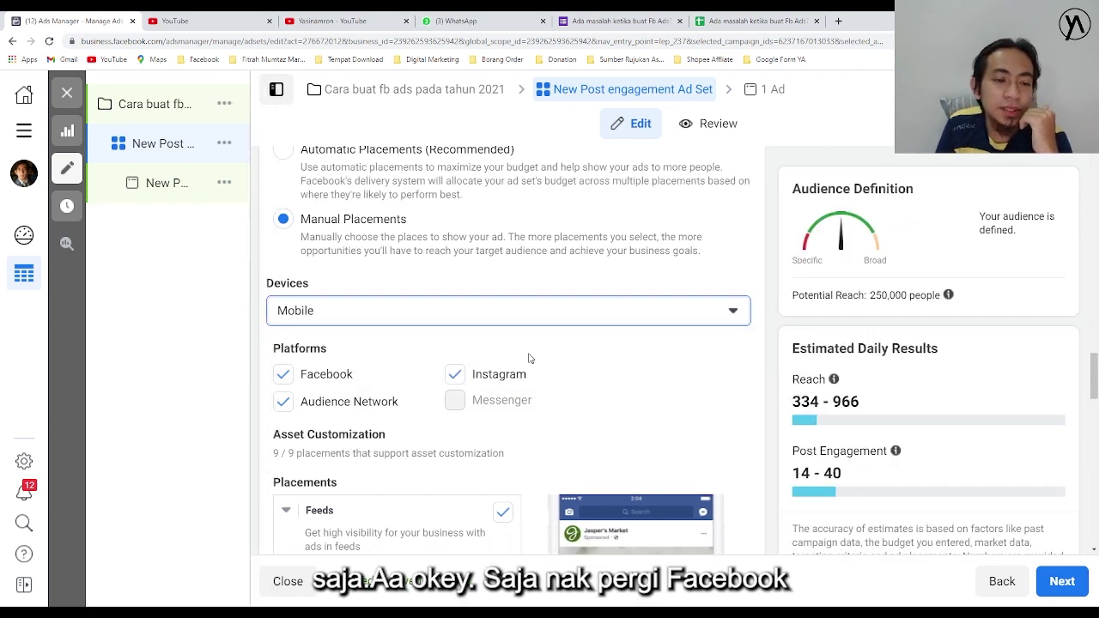
left_click(397, 396)
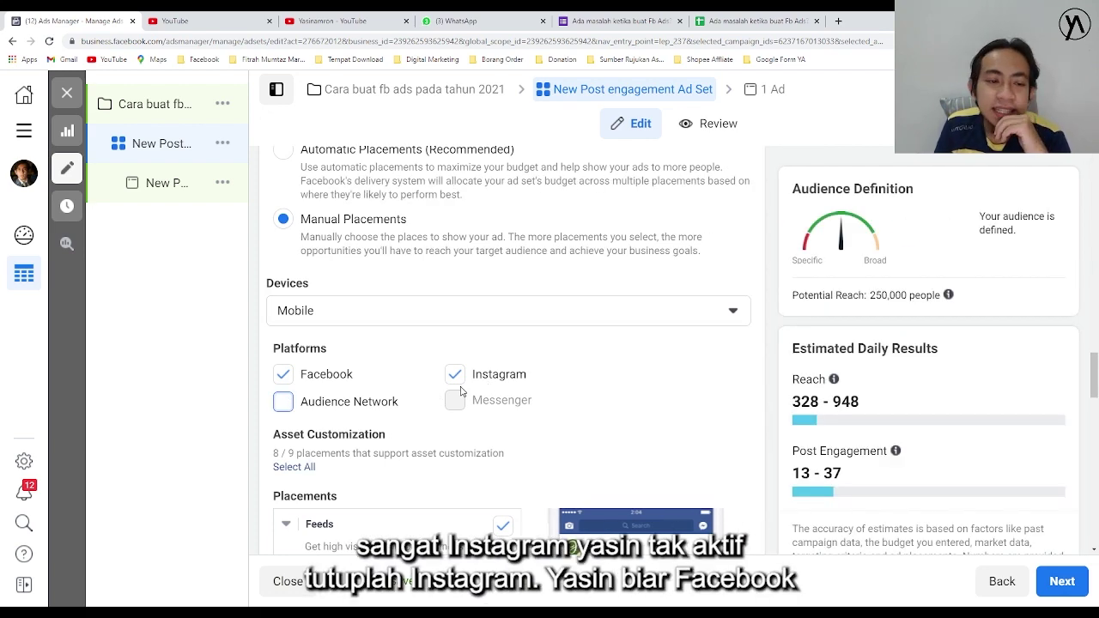
left_click(454, 373)
Deselect the Search, In-Article and In-Stream placements and check the remaining Facebook feed placements
scroll(563, 430, "down", 4)
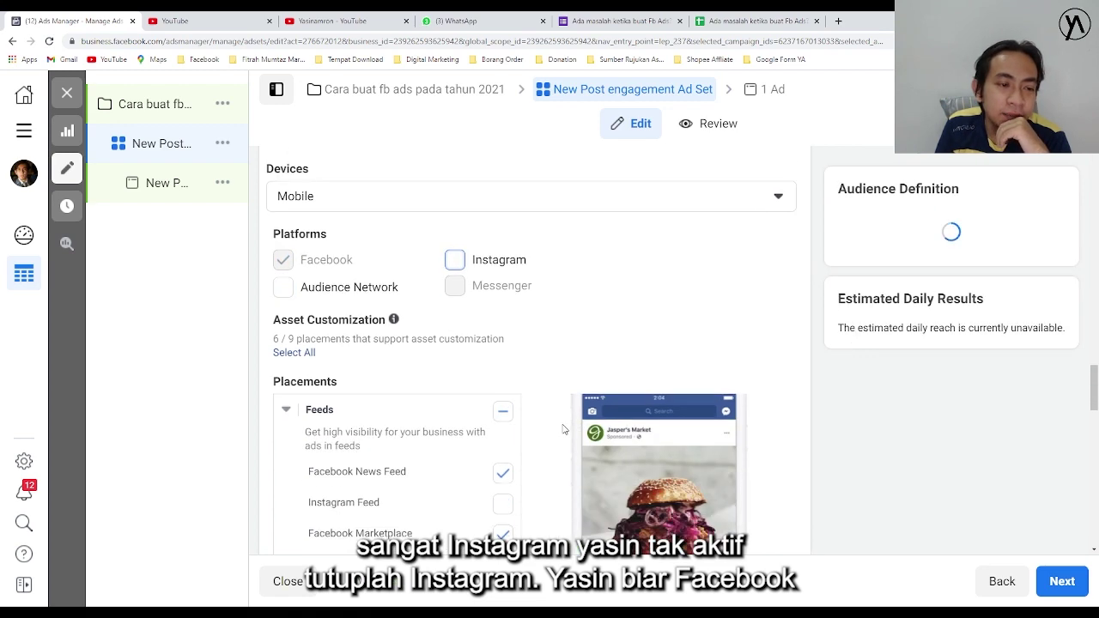
scroll(507, 485, "down", 6)
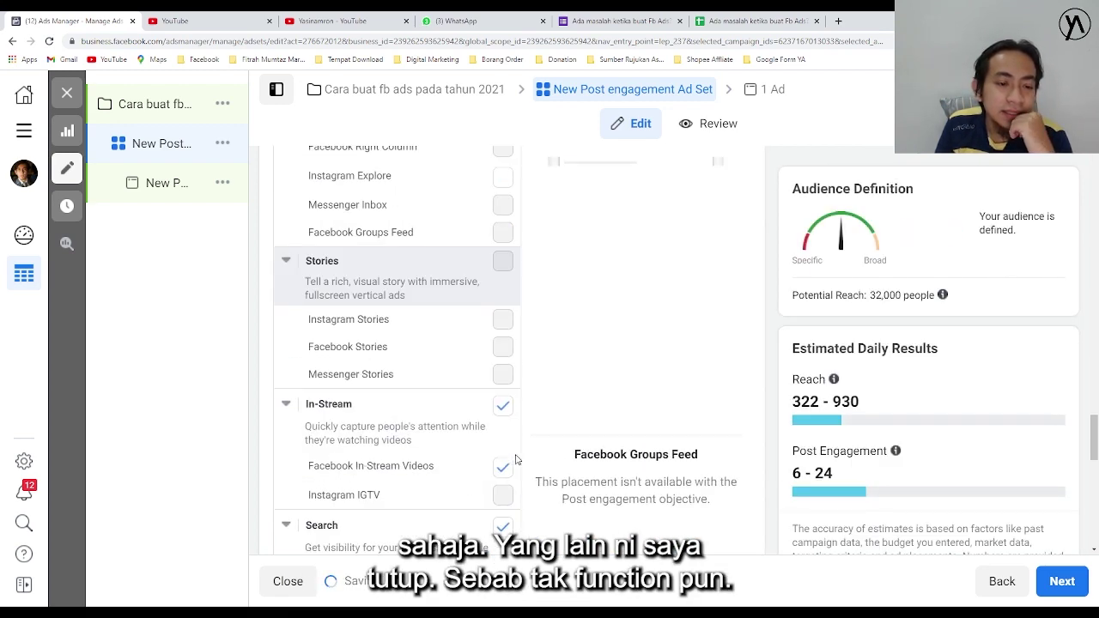
left_click(503, 232)
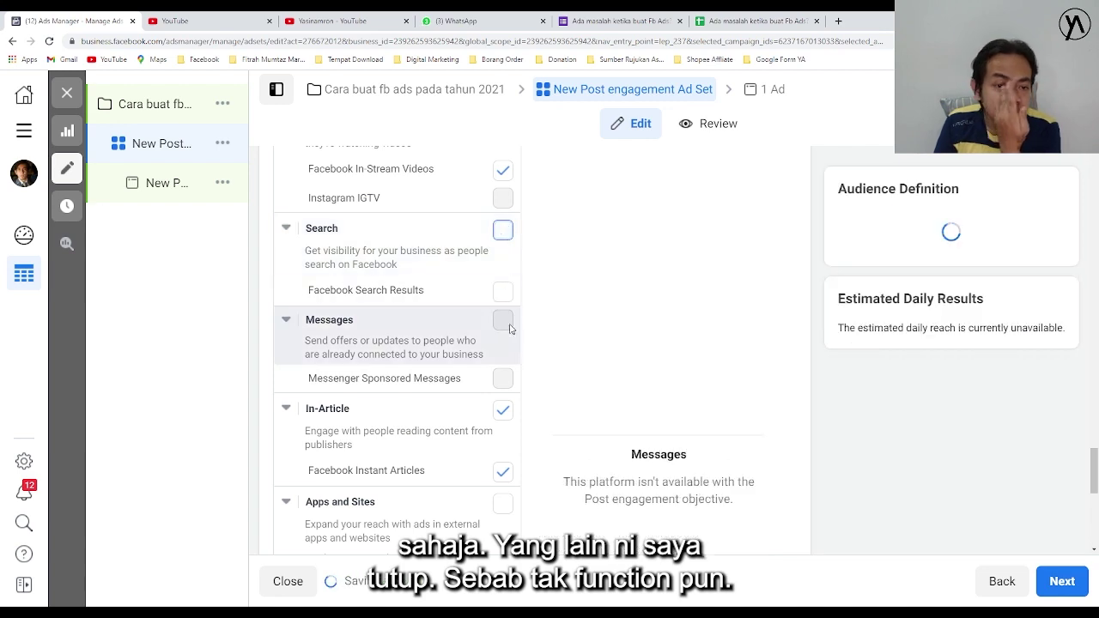
left_click(503, 410)
scroll(498, 290, "up", 2)
left_click(503, 281)
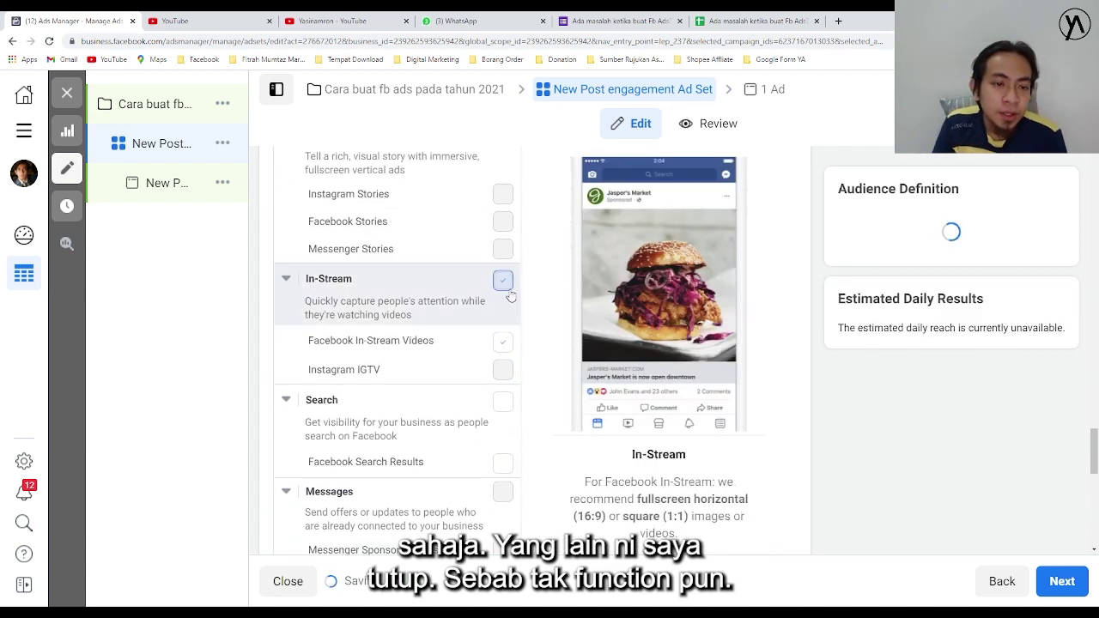
scroll(480, 305, "up", 5)
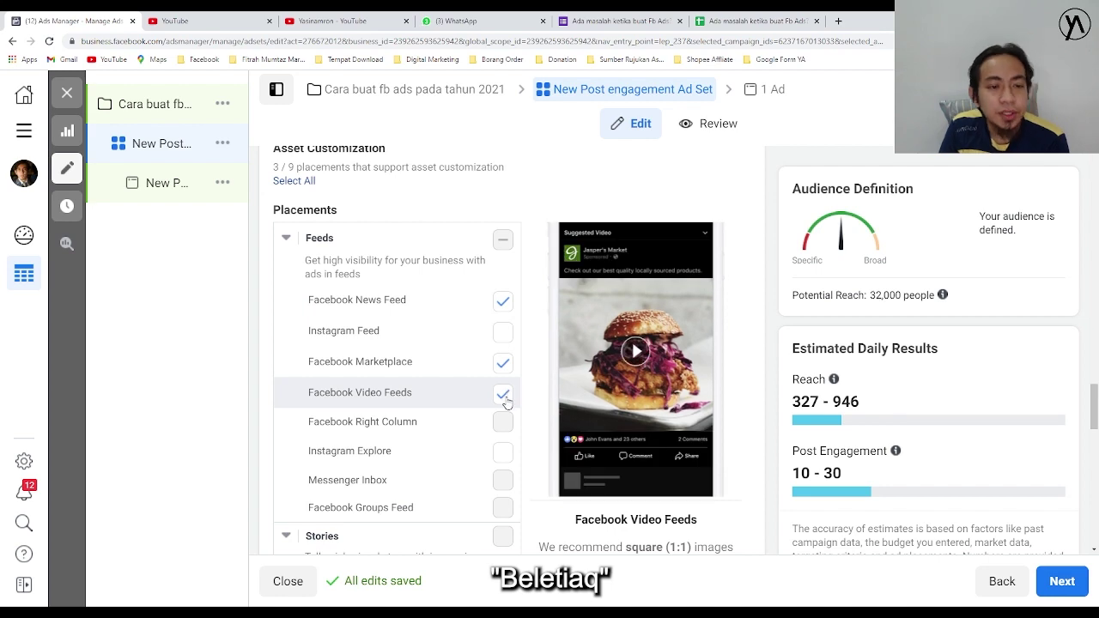
scroll(511, 391, "up", 3)
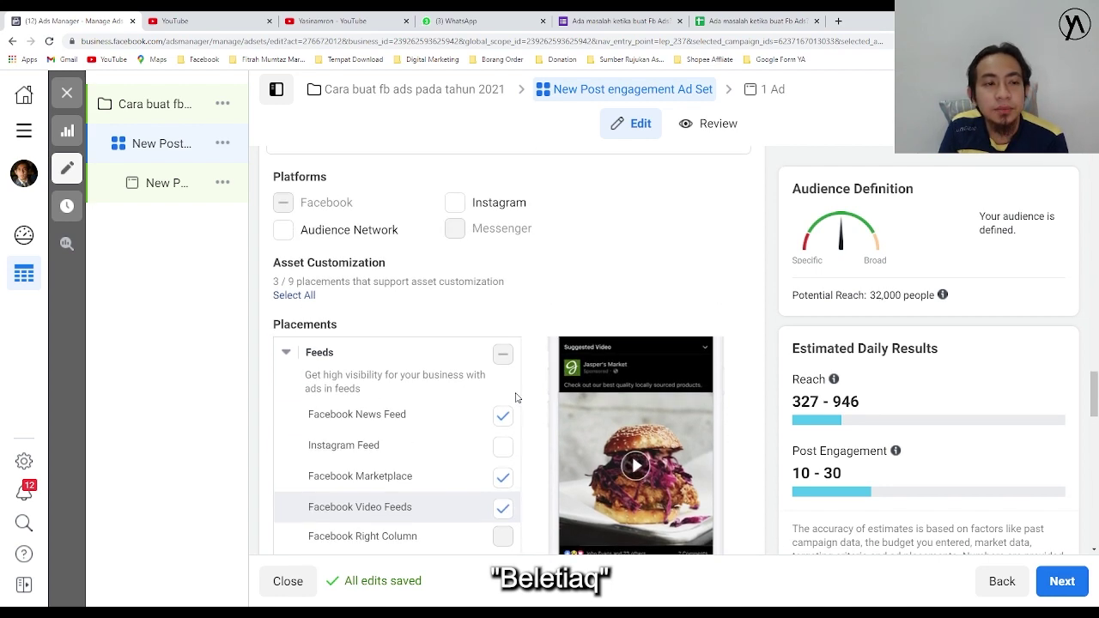
Deselect the Facebook Marketplace placement, keeping only Facebook News Feed and Facebook Video Feeds selected
scroll(596, 373, "down", 2)
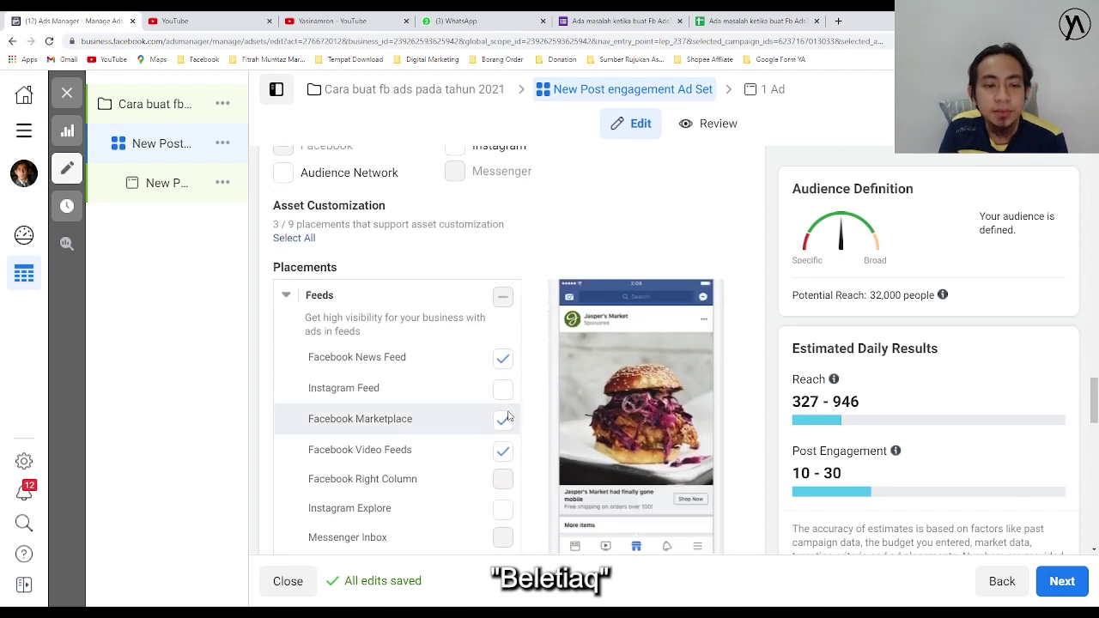
left_click(503, 451)
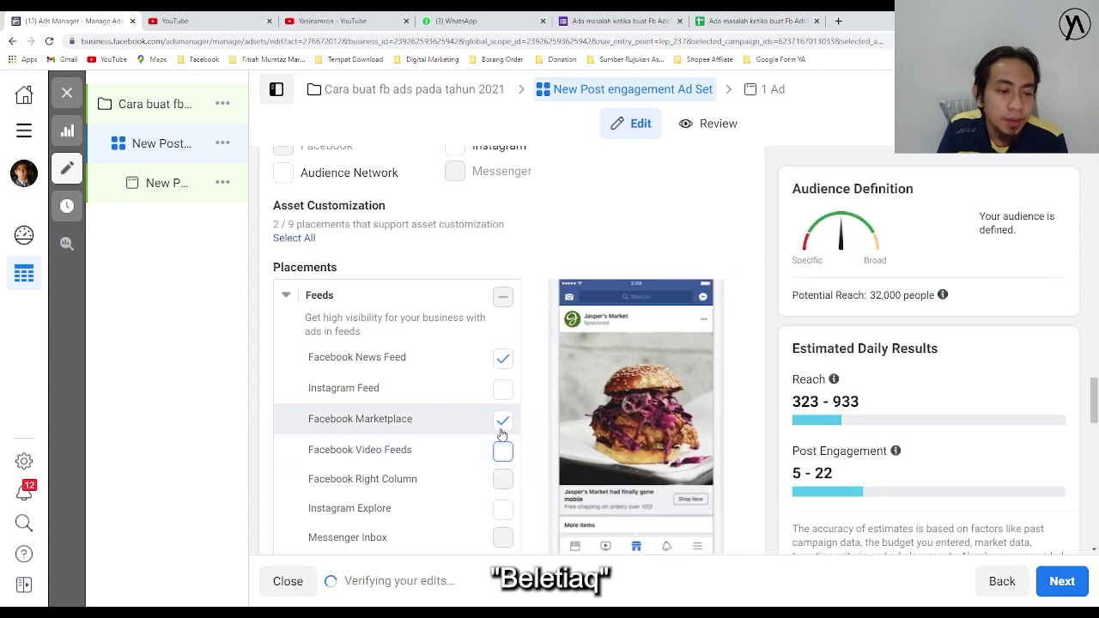
left_click(504, 429)
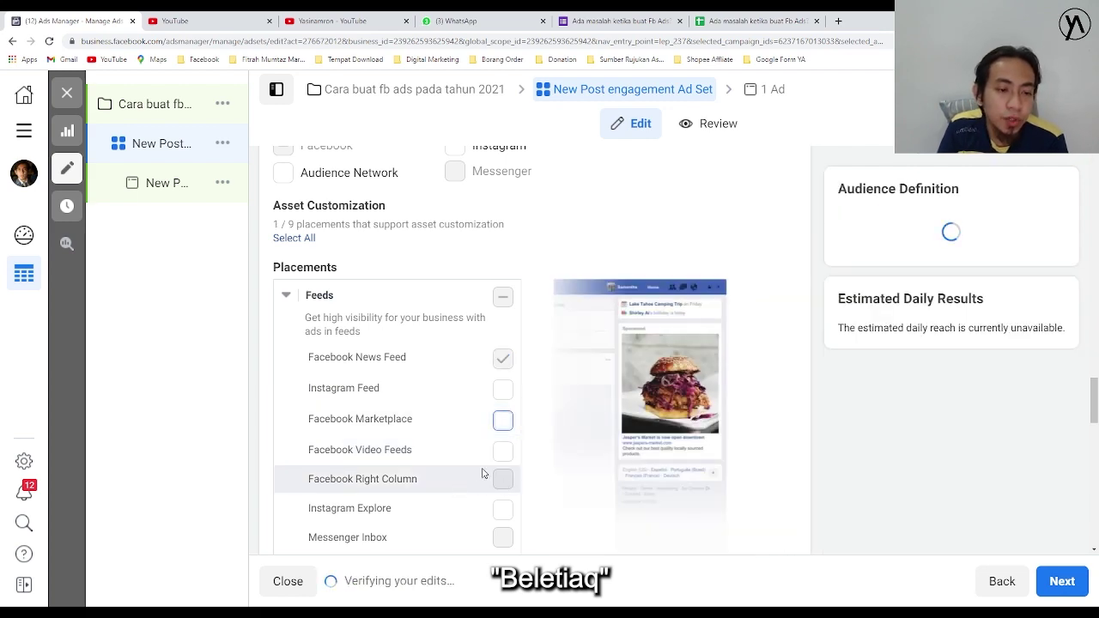
left_click(503, 452)
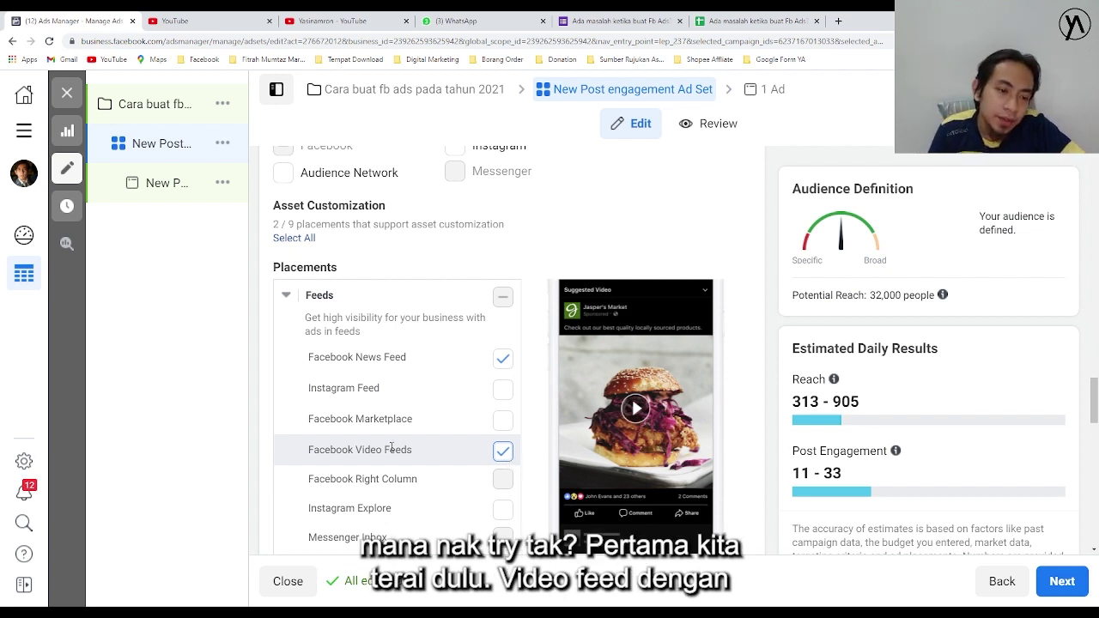
Review the remaining placements and delivery settings, and reset the ad set's start date to today
scroll(533, 464, "down", 2)
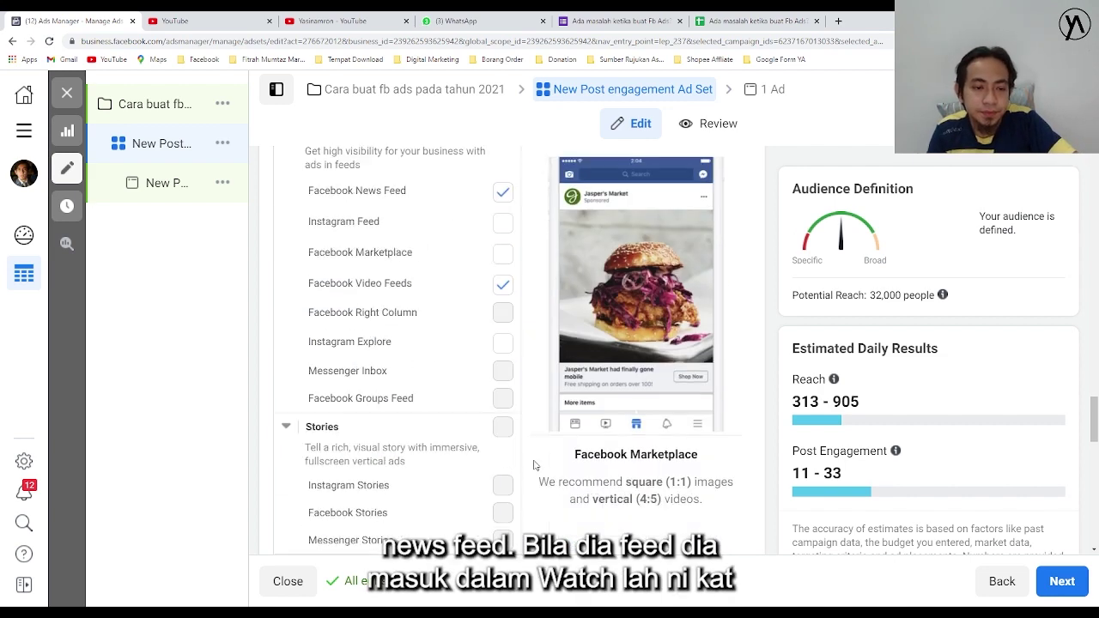
scroll(533, 464, "down", 3)
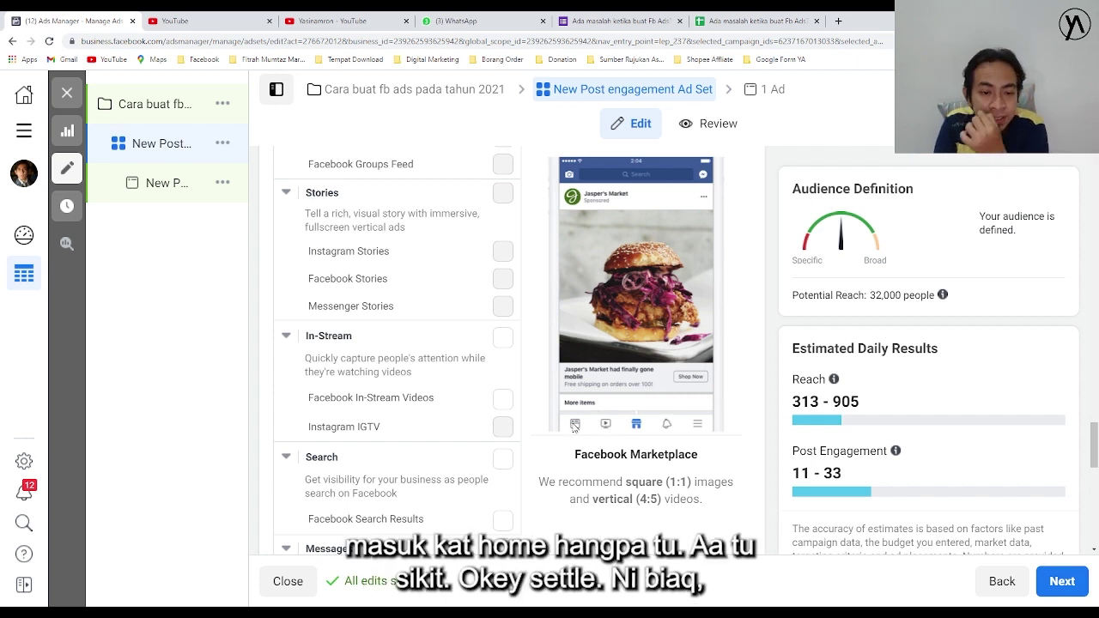
scroll(527, 429, "down", 5)
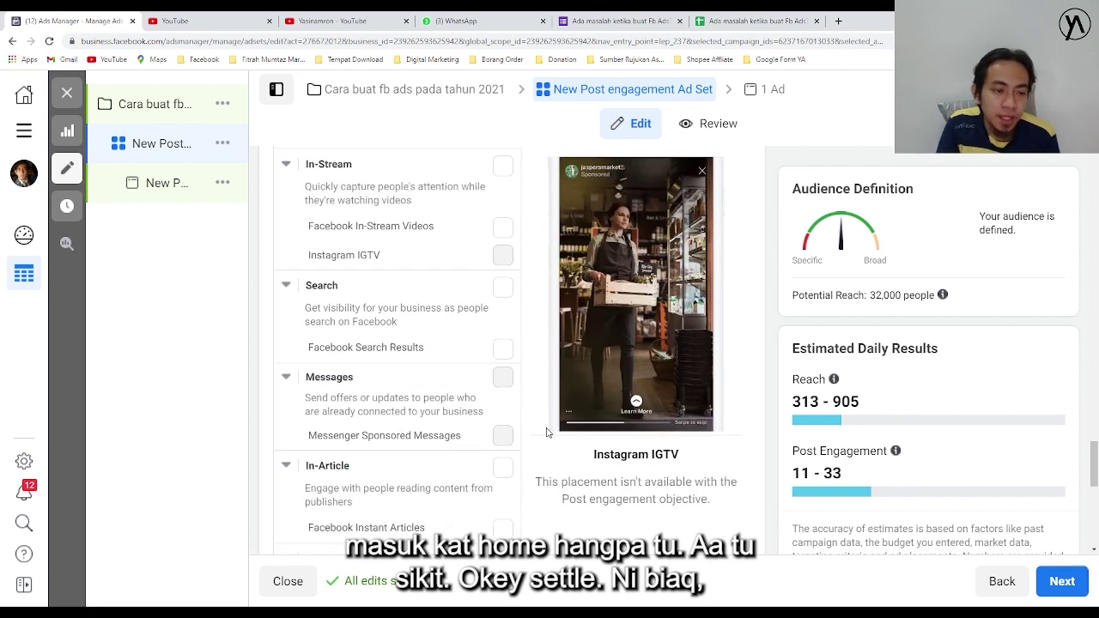
scroll(552, 435, "down", 3)
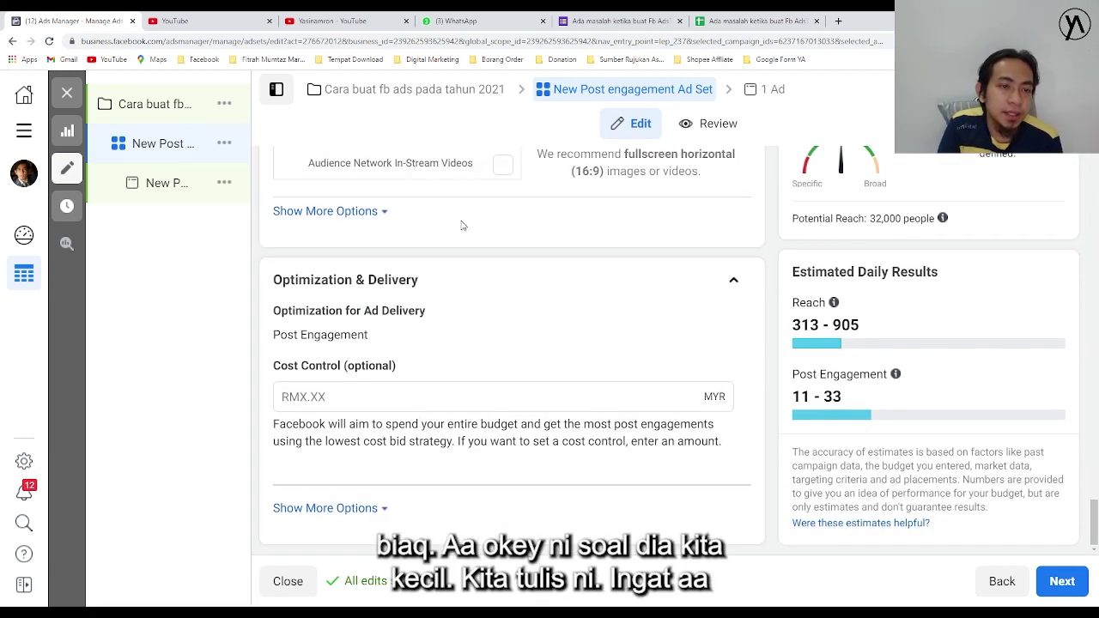
scroll(472, 221, "up", 8)
scroll(471, 221, "up", 20)
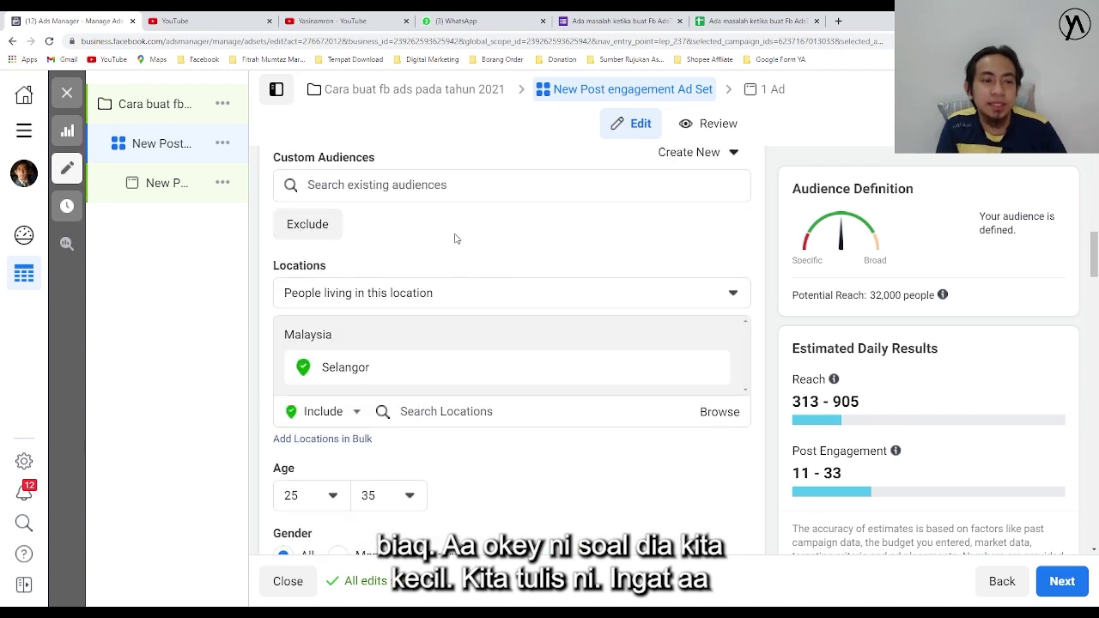
scroll(378, 223, "up", 5)
scroll(400, 257, "down", 3)
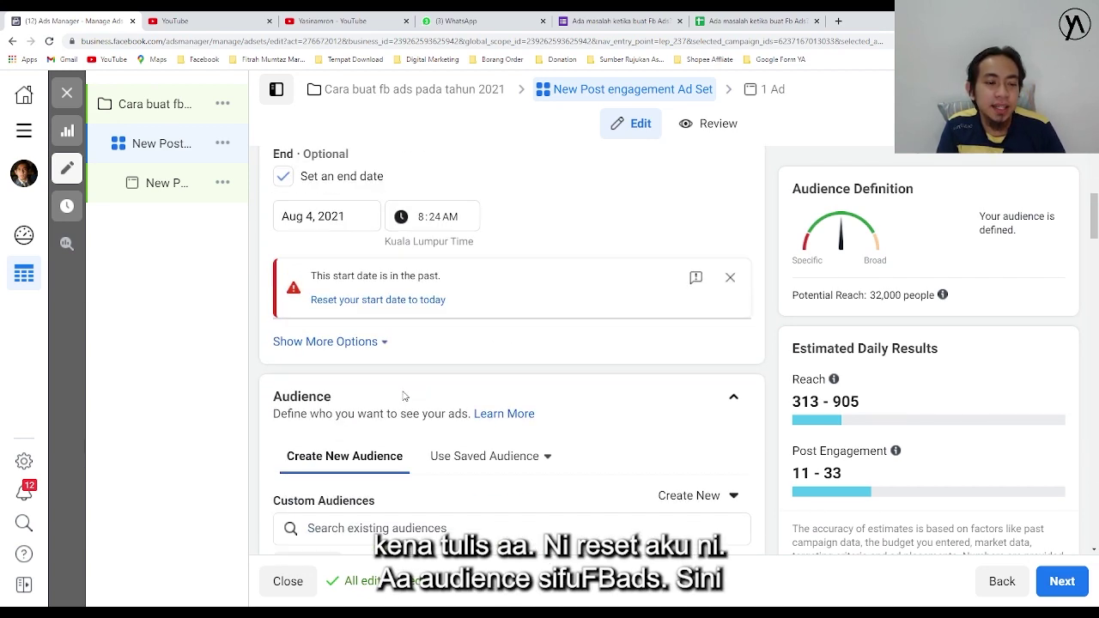
left_click(398, 300)
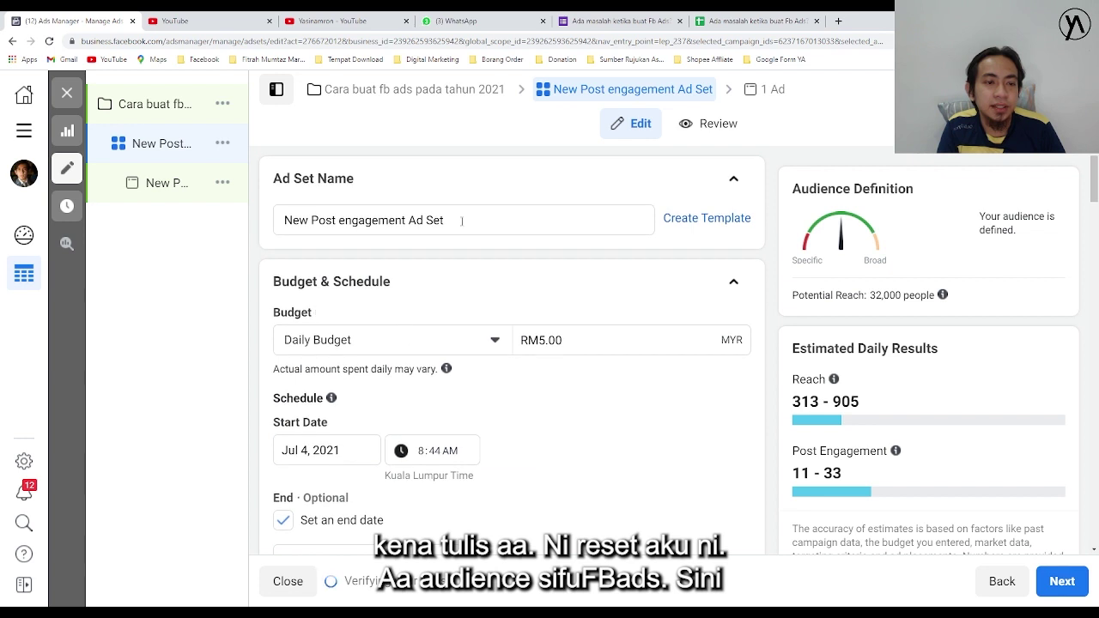
Rename the ad set as "Sifu Fb Ads 2021"
mouse_move(174, 220)
type("Sif")
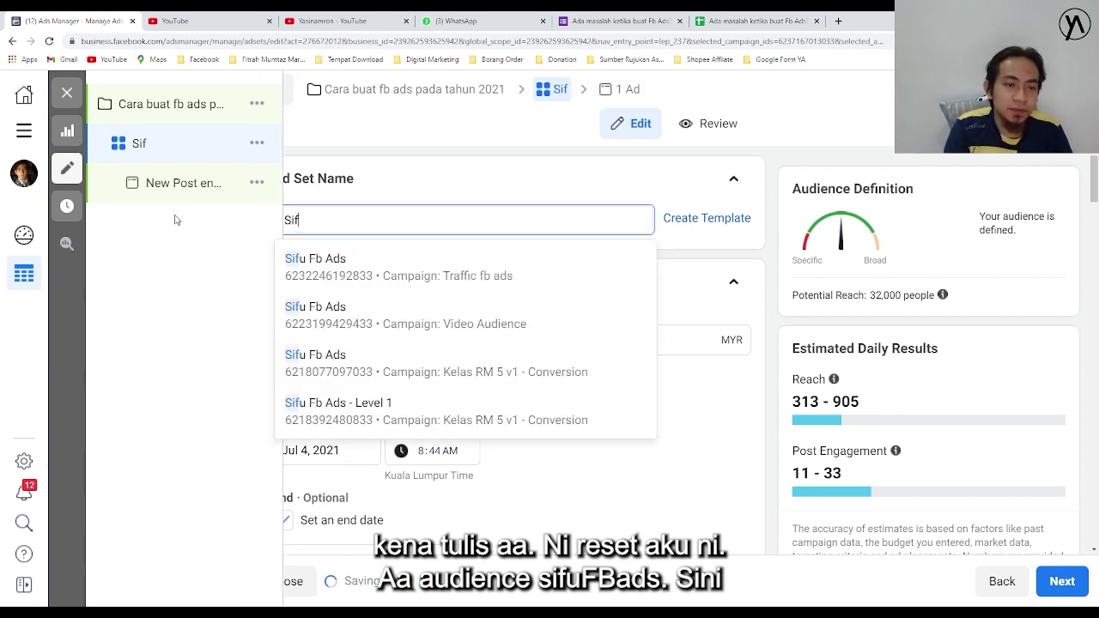
key("Down")
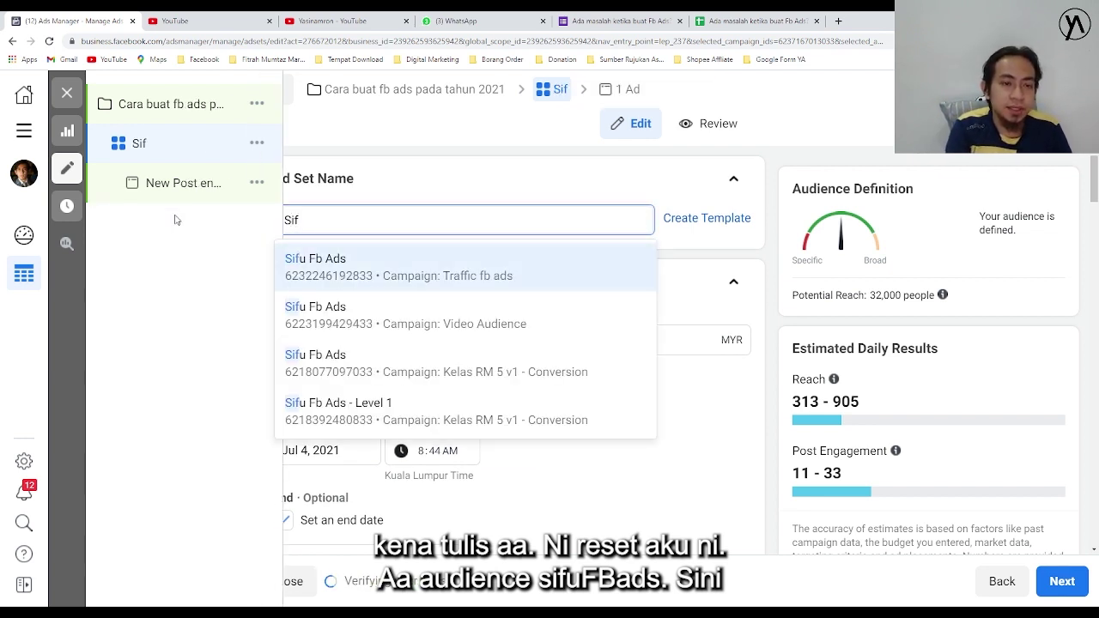
key("Down")
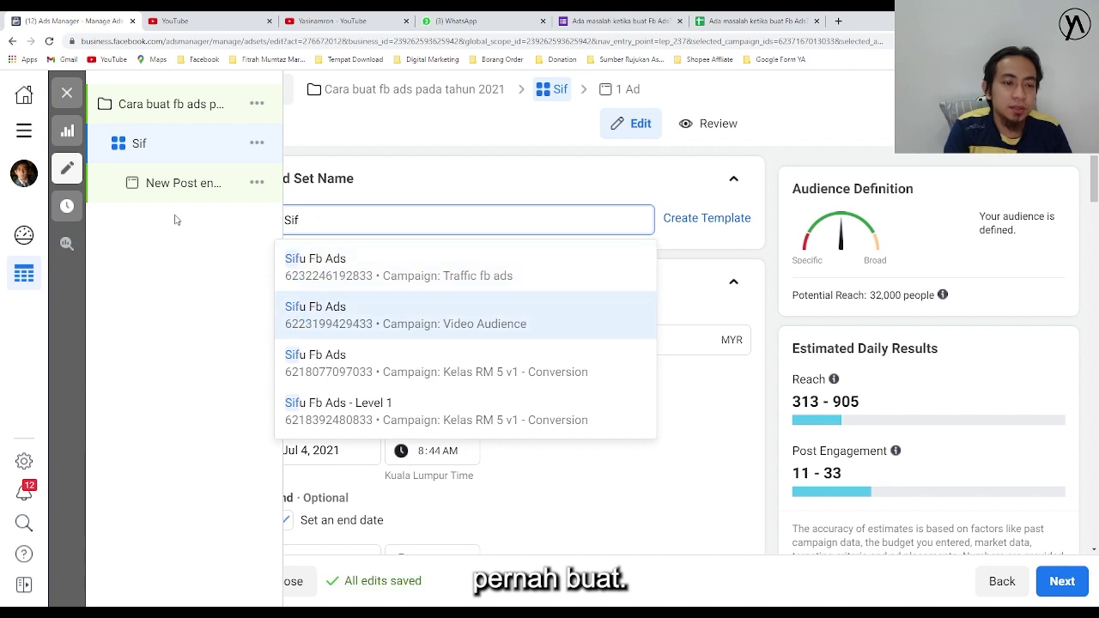
key("Up")
type("]\\")
key("BackSpace")
key("BackSpace")
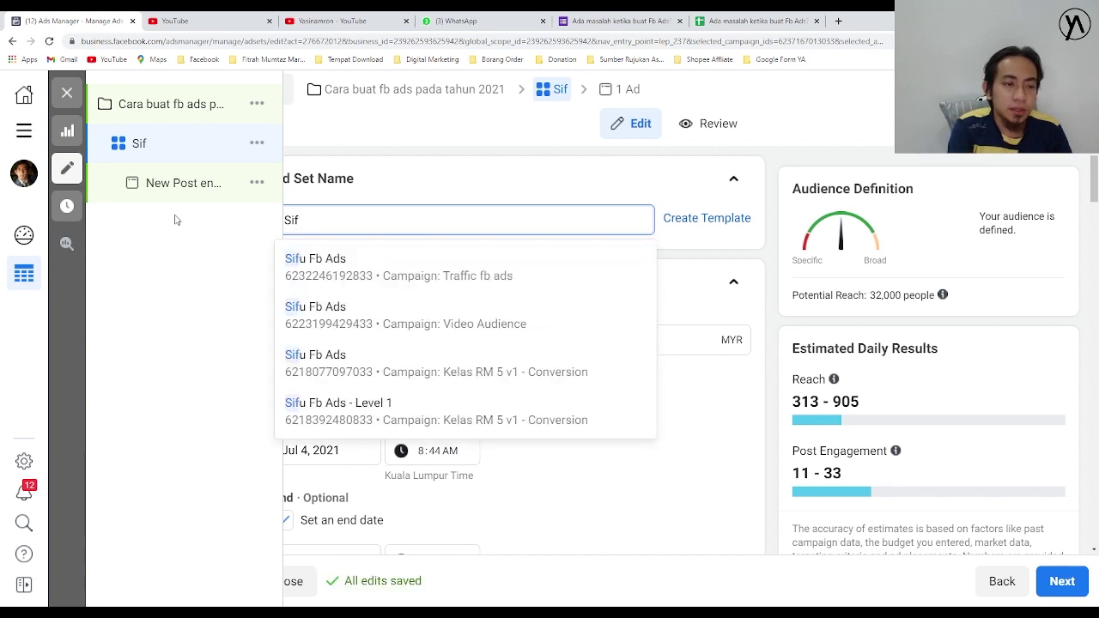
type("u Fb")
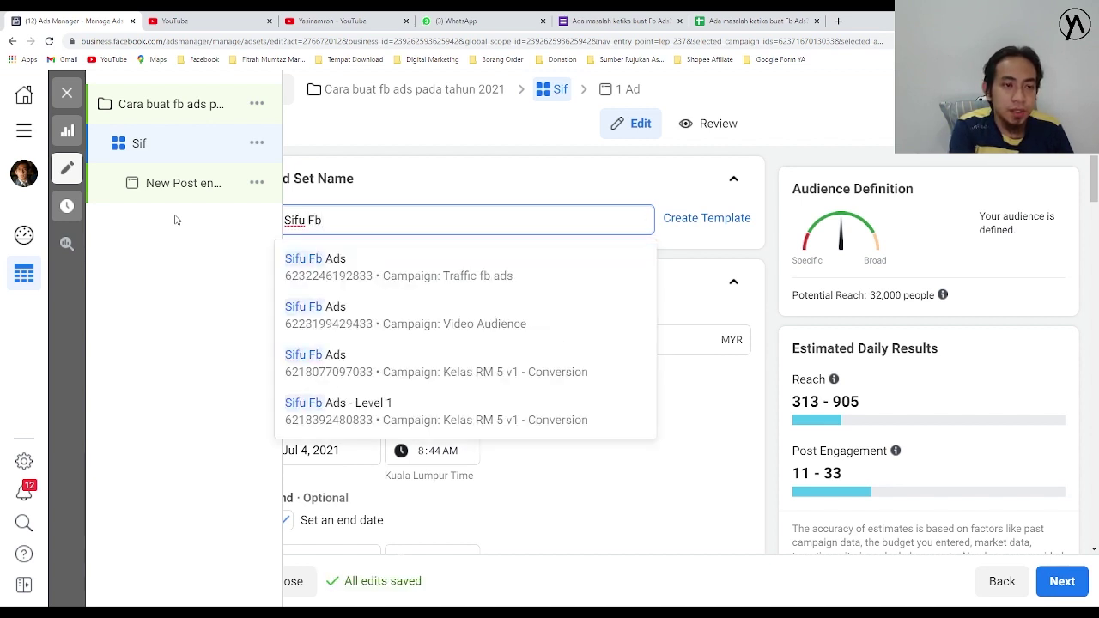
type(" Ads 2021")
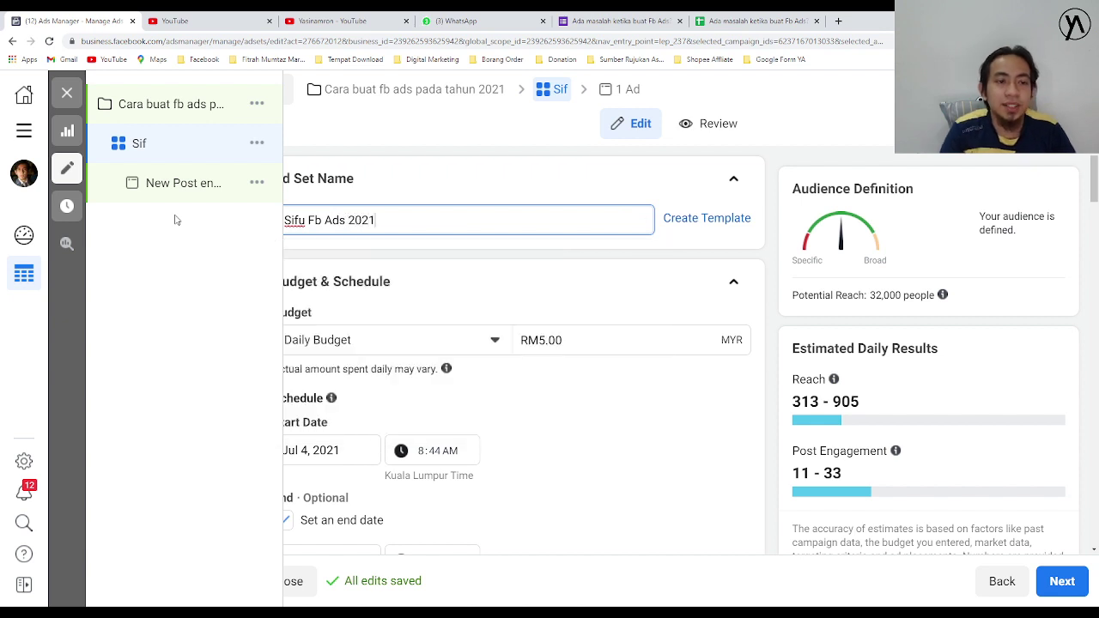
left_click(577, 136)
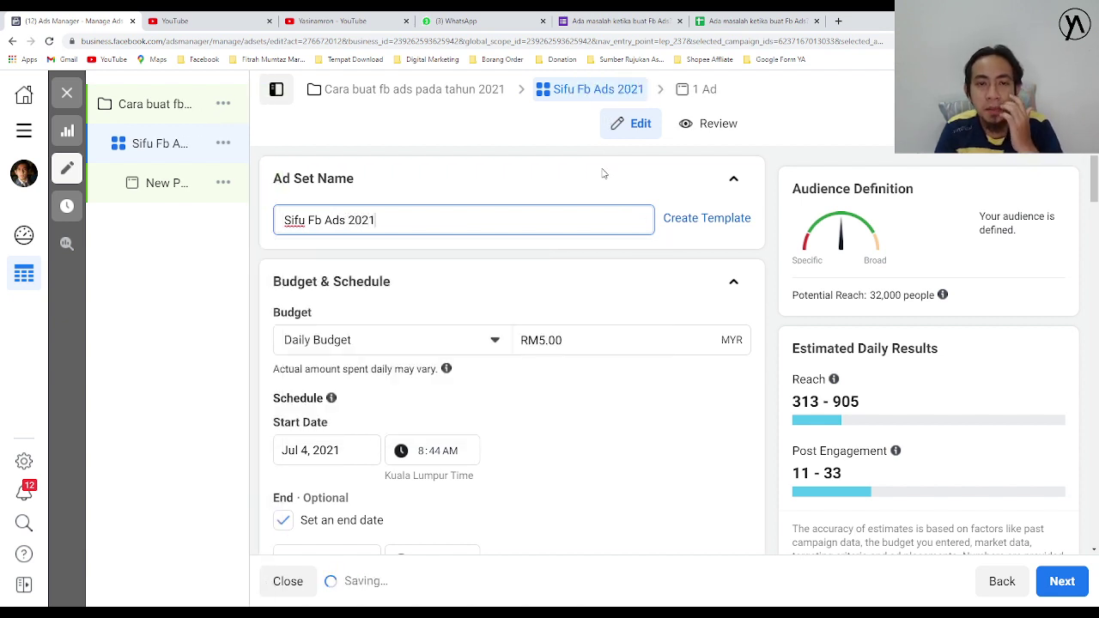
Open the campaign's ad and rename it as "Video"
left_click(187, 182)
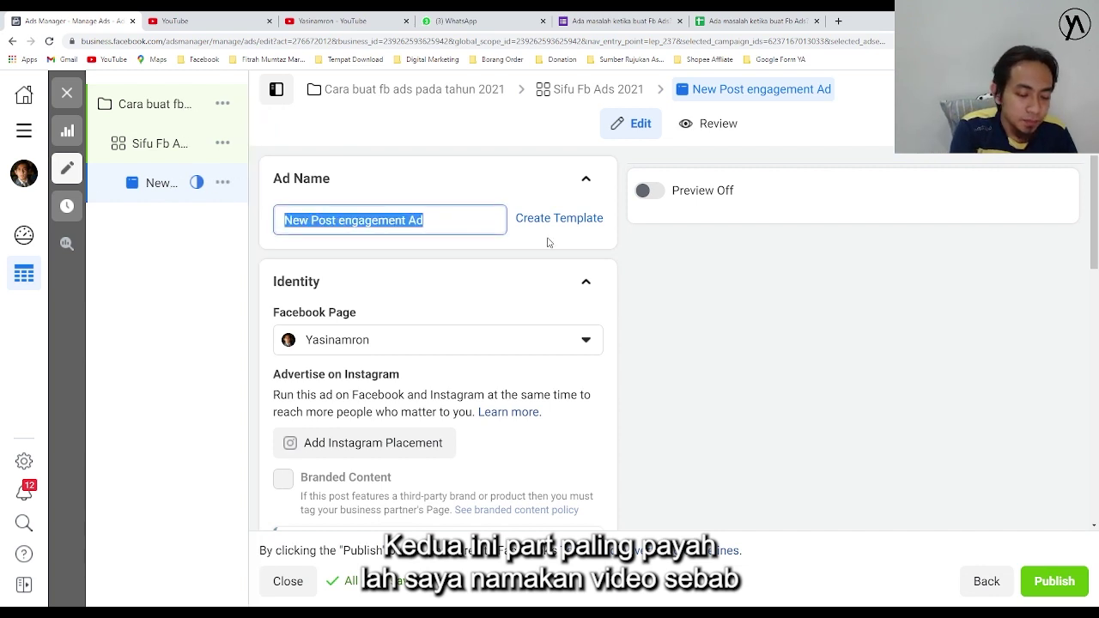
type("Video")
left_click(722, 336)
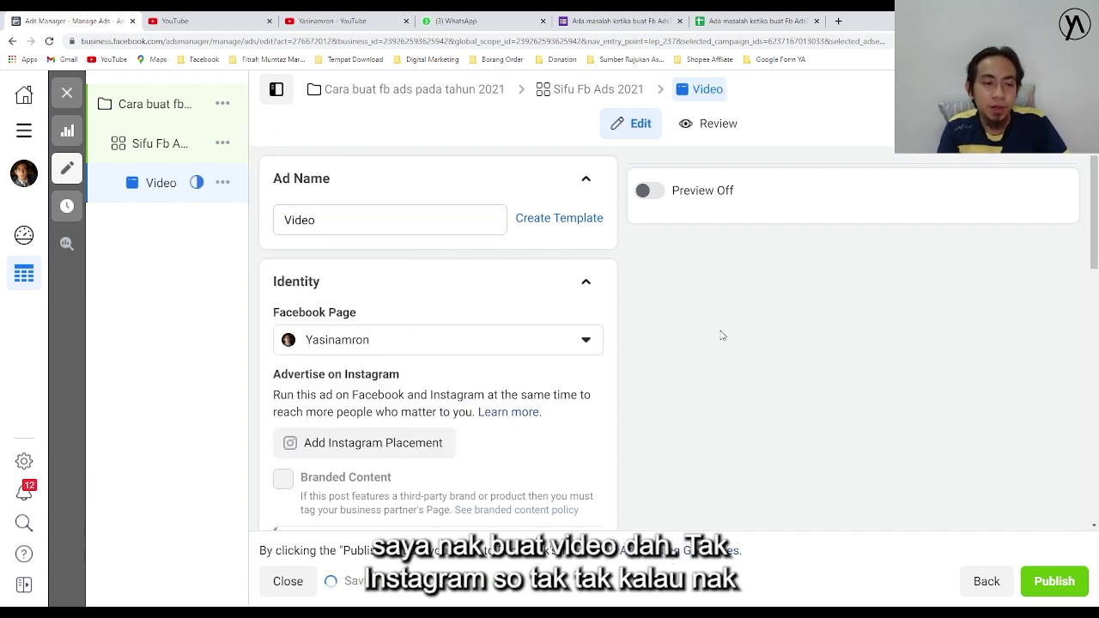
Change the ad setup from using an existing post to Create Ad
scroll(387, 456, "down", 1)
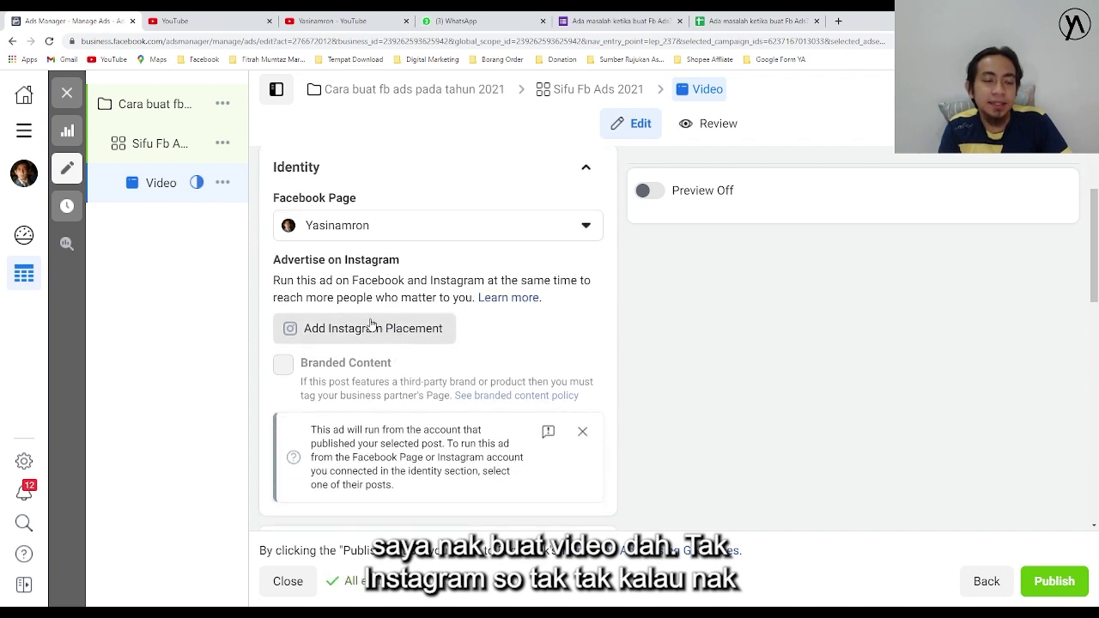
scroll(452, 410, "down", 2)
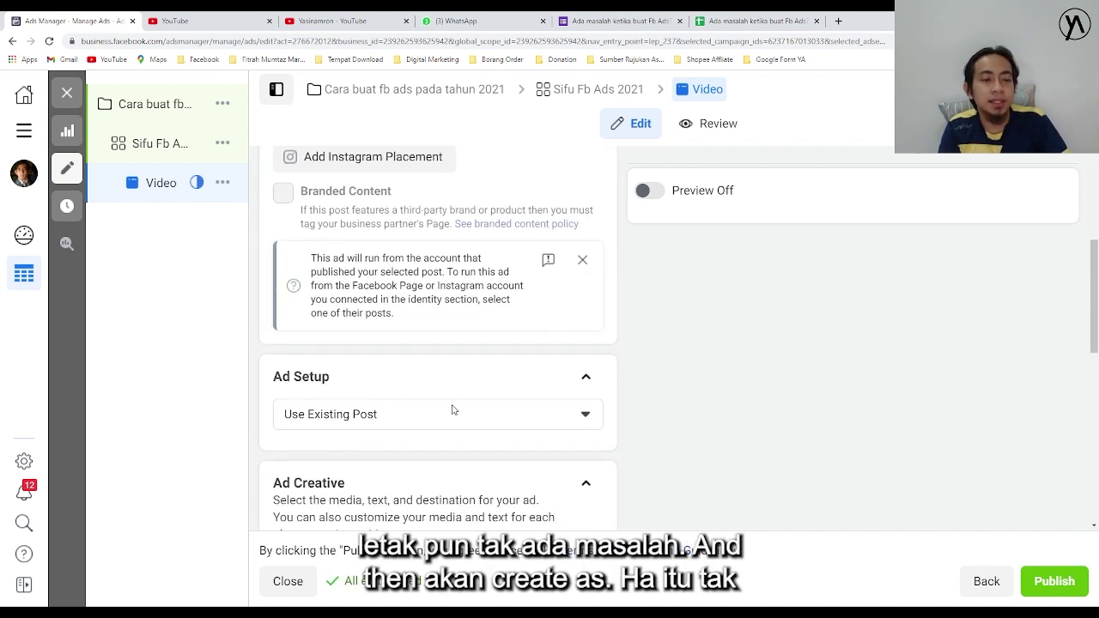
left_click(430, 421)
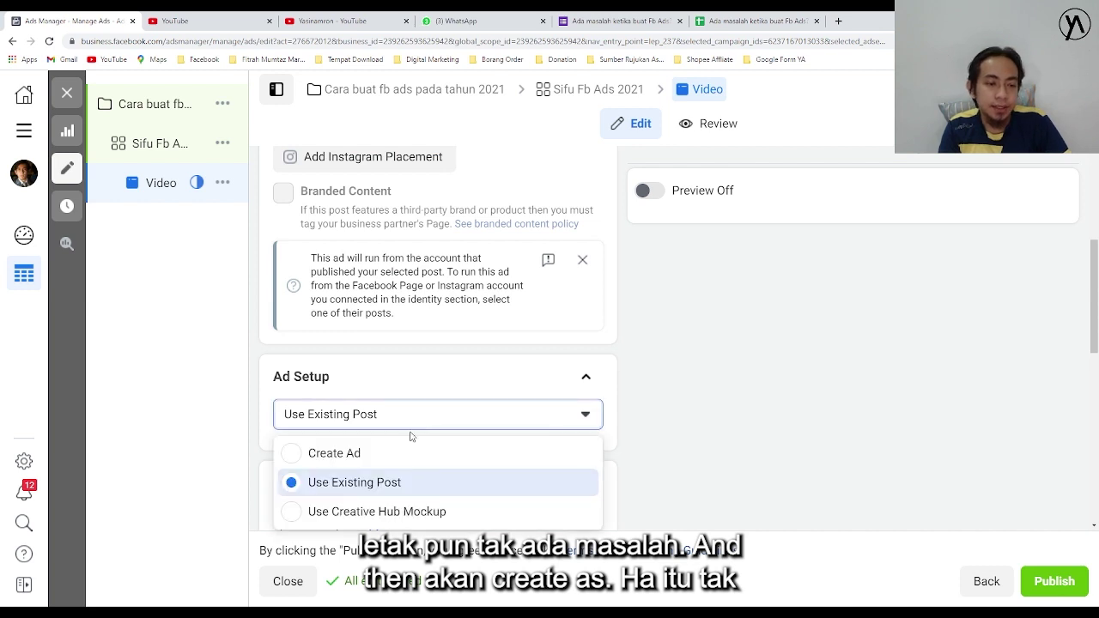
left_click(334, 455)
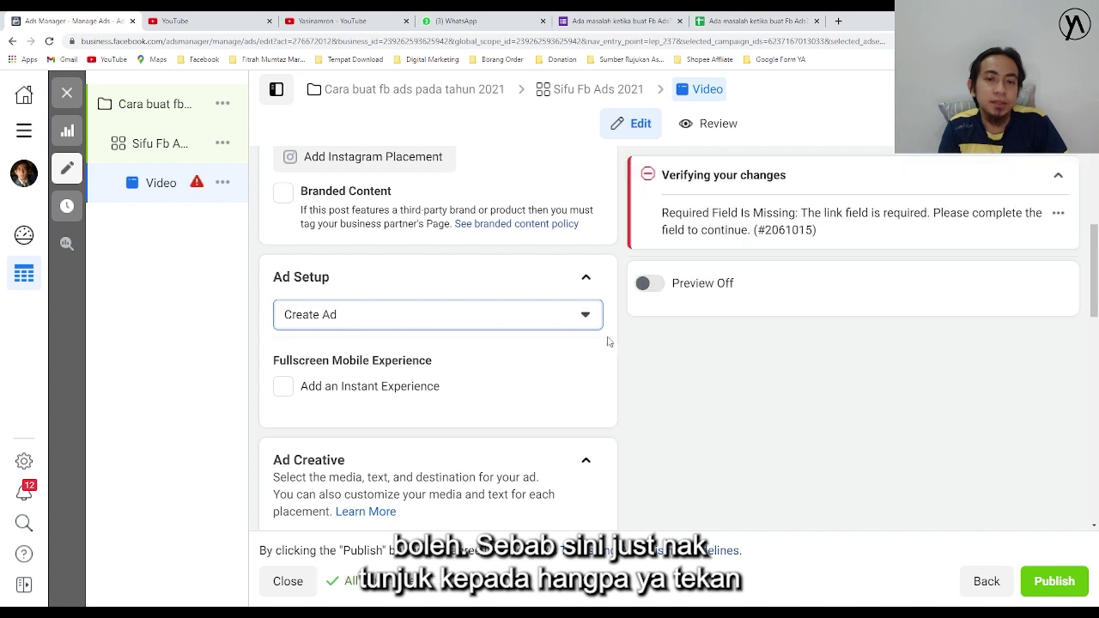
Add a video to the ad creative, choosing the 982 × 1080 "Cara Mudah" video from the account videos
scroll(792, 263, "down", 3)
left_click(347, 355)
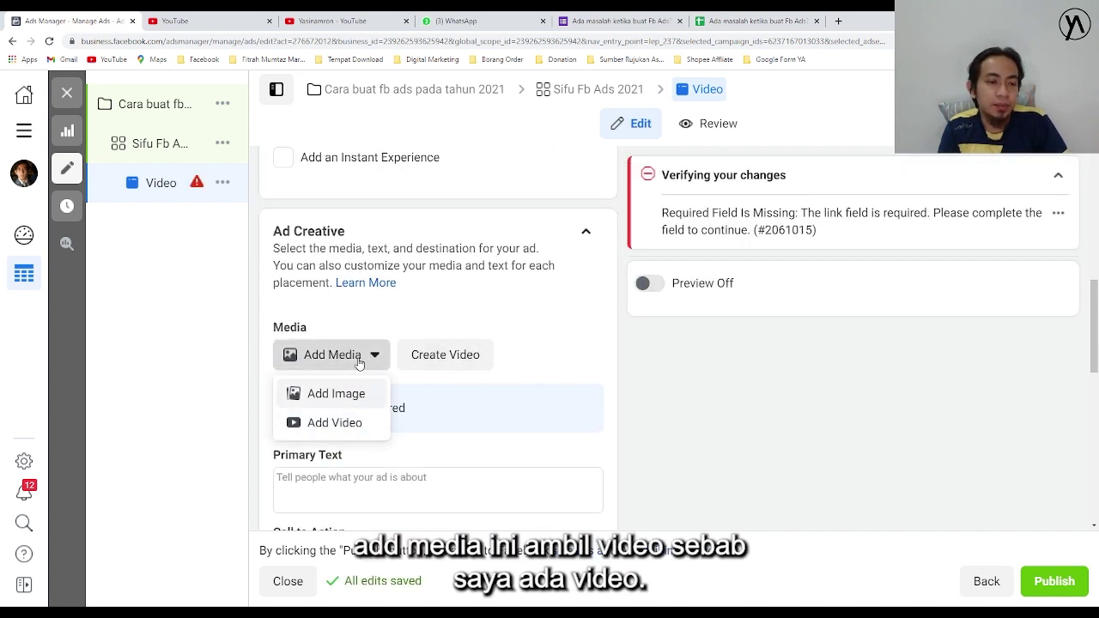
left_click(335, 422)
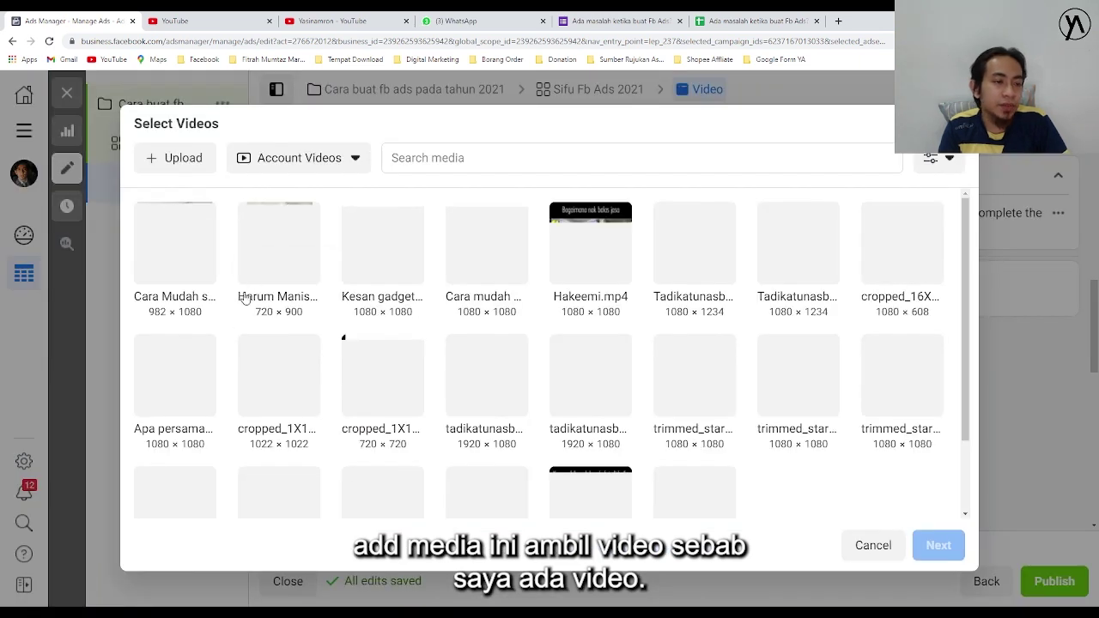
left_click(183, 262)
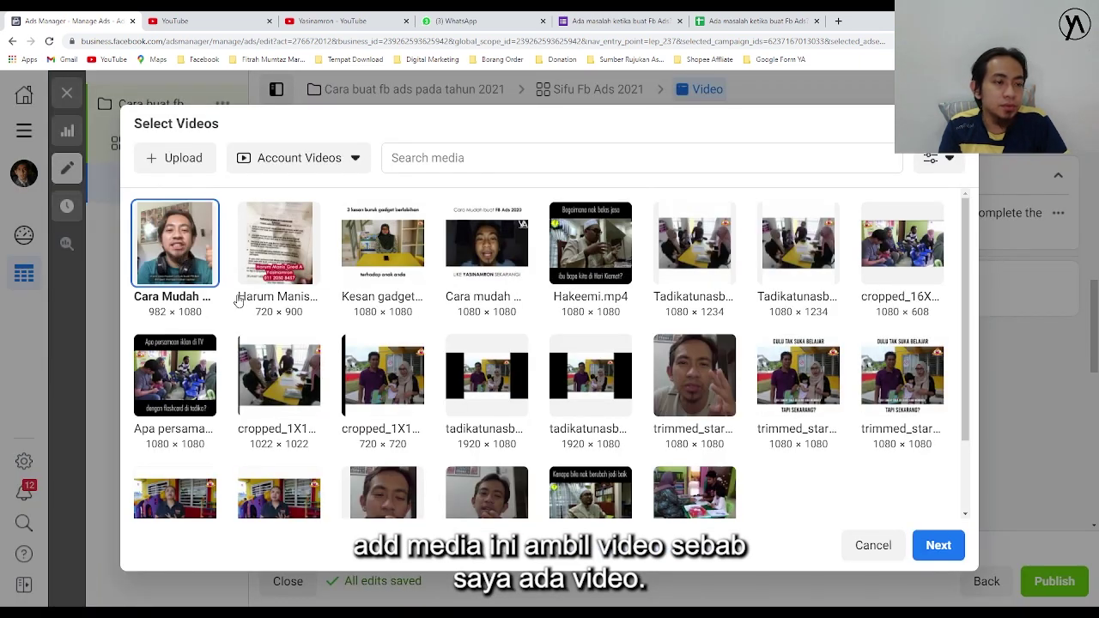
Add the selected Cara Mudah video to the ad, cropped to the recommended 1:1 square for feeds
left_click(936, 546)
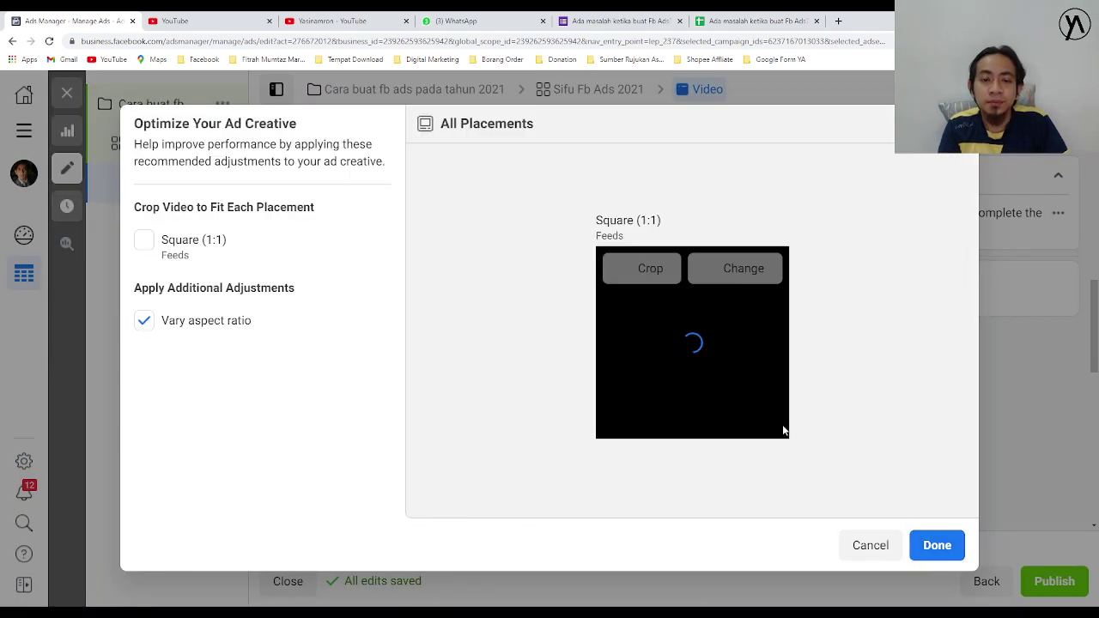
left_click(650, 258)
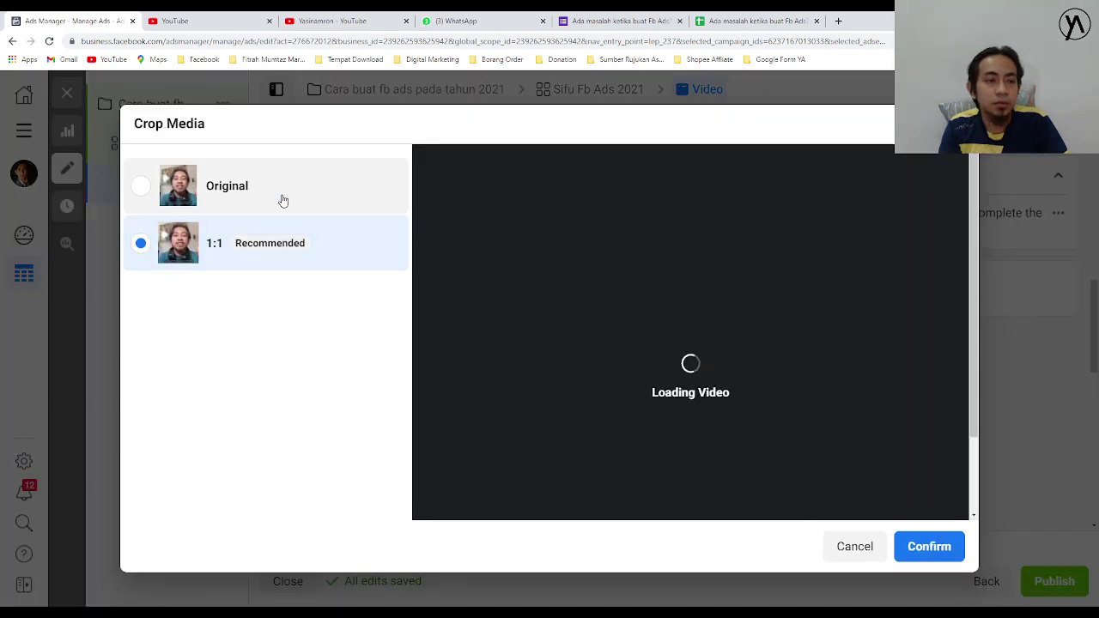
scroll(897, 463, "down", 2)
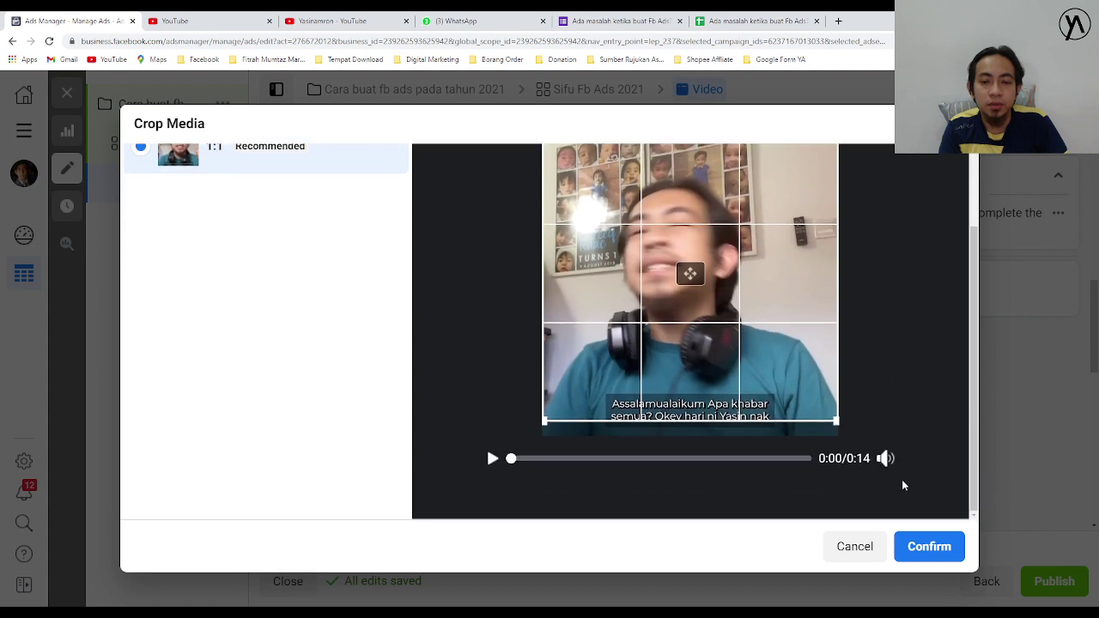
left_click_drag(820, 410, 823, 424)
scroll(871, 342, "up", 2)
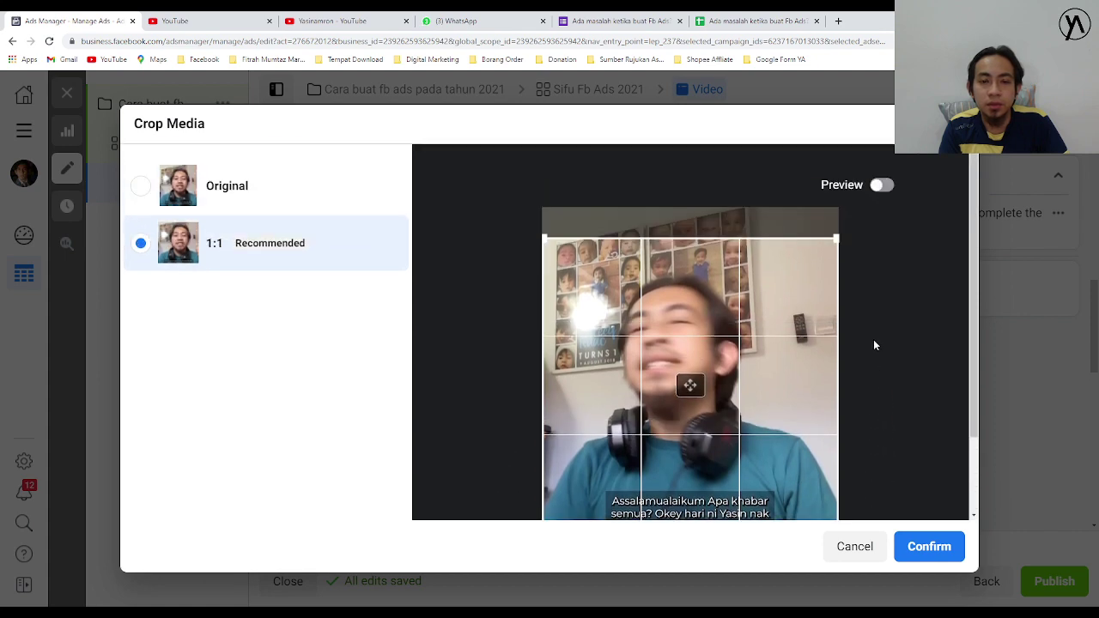
scroll(884, 378, "down", 2)
left_click(926, 546)
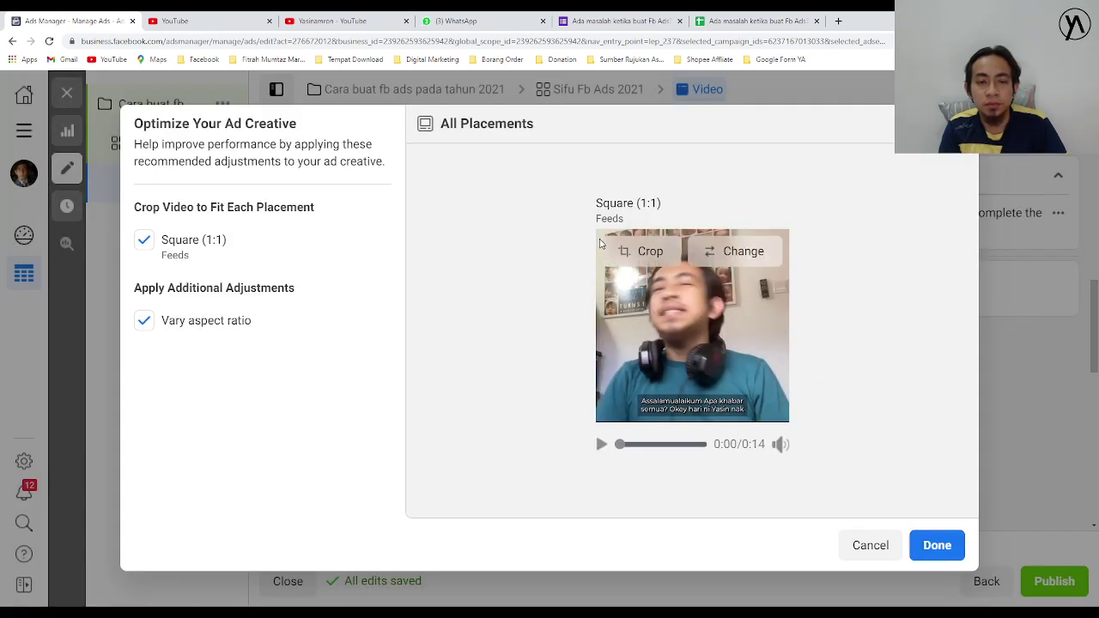
left_click(936, 558)
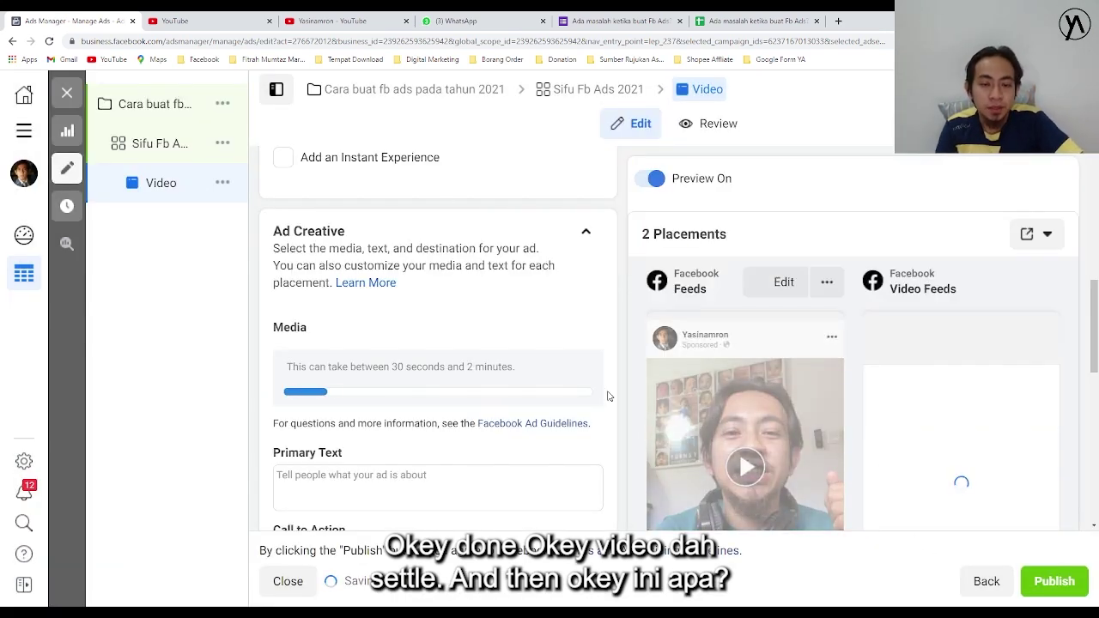
Review the ad's media, primary text and call-to-action sections, and look at the Sifu Fb Ads 2021 ad set
scroll(363, 380, "down", 3)
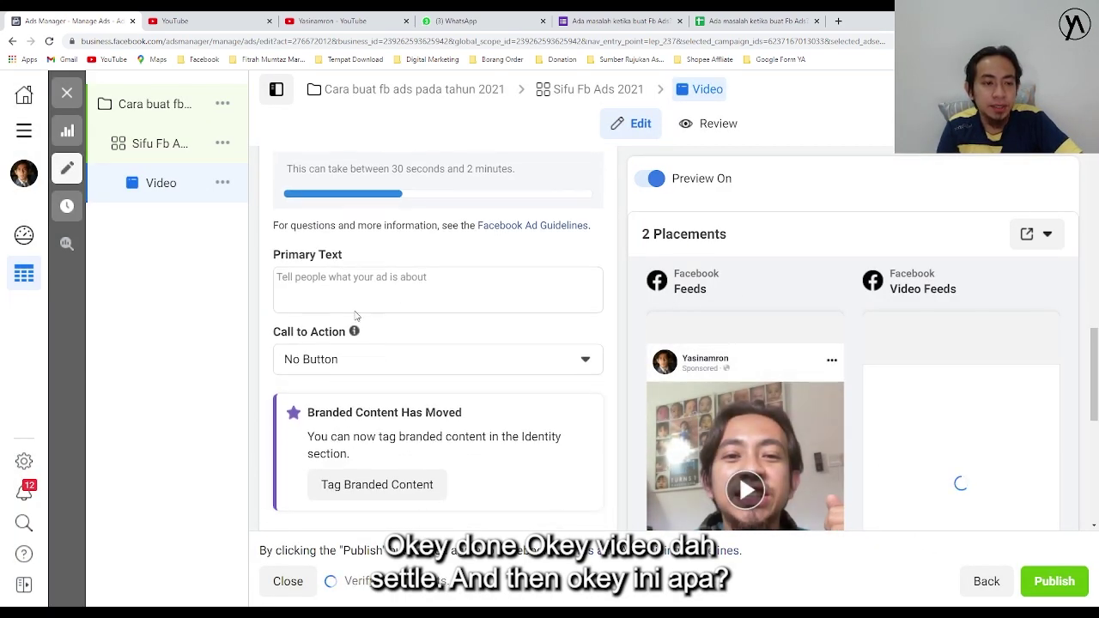
left_click(312, 254)
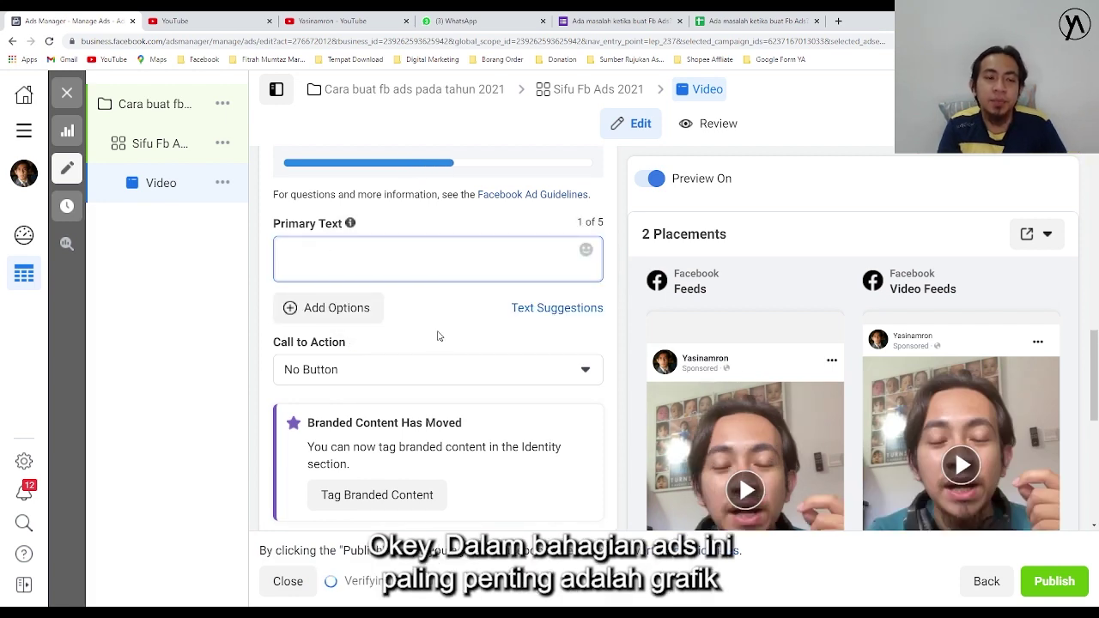
scroll(433, 284, "up", 5)
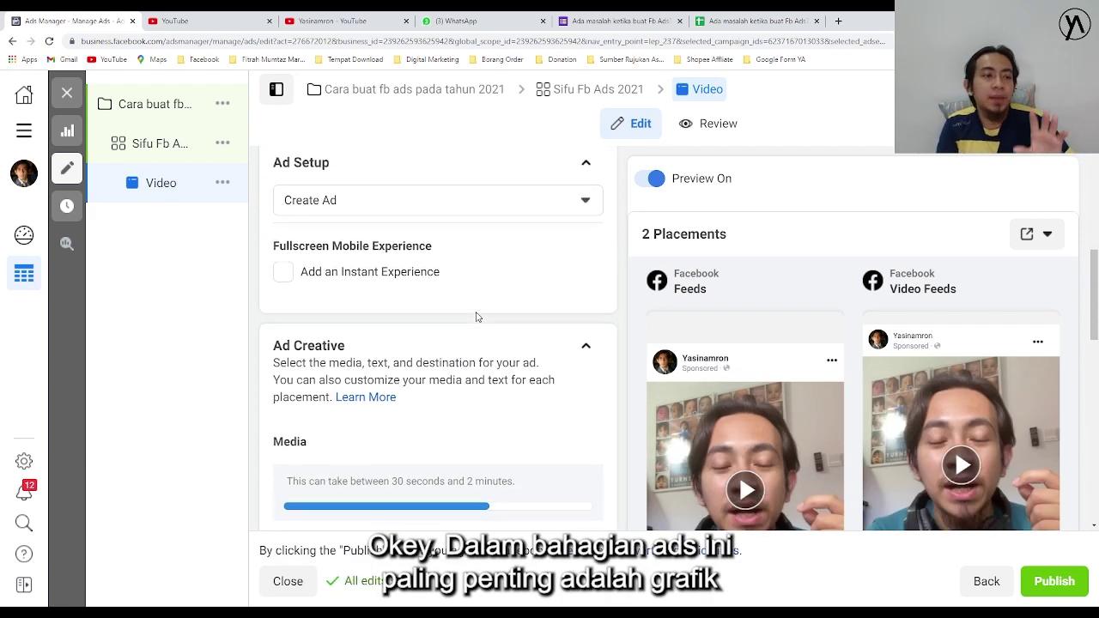
scroll(478, 317, "down", 2)
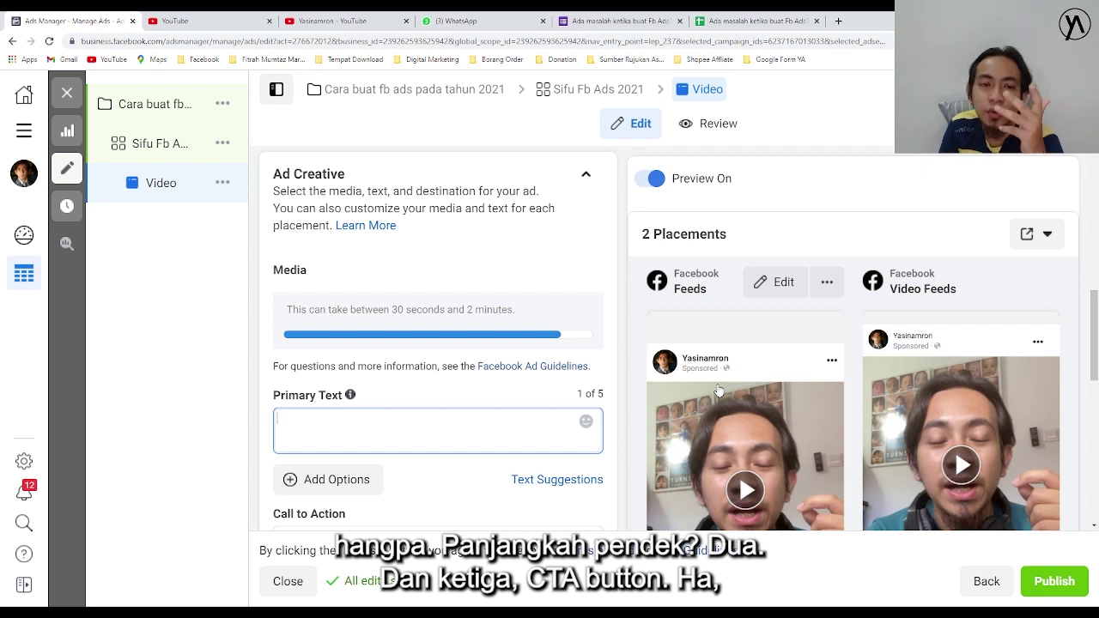
scroll(611, 400, "down", 2)
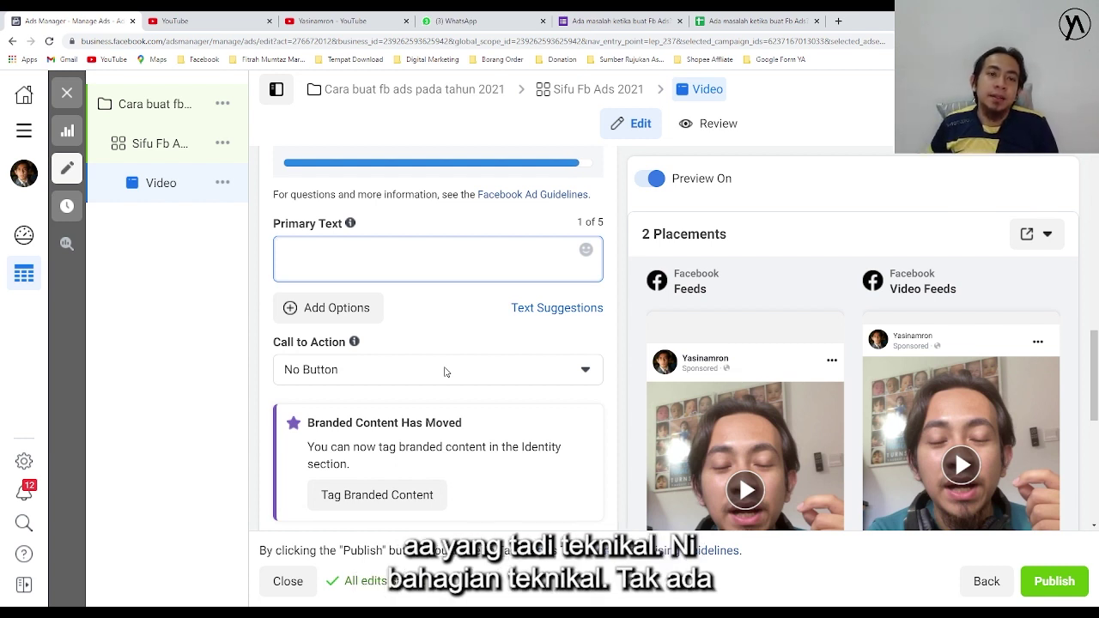
left_click(593, 90)
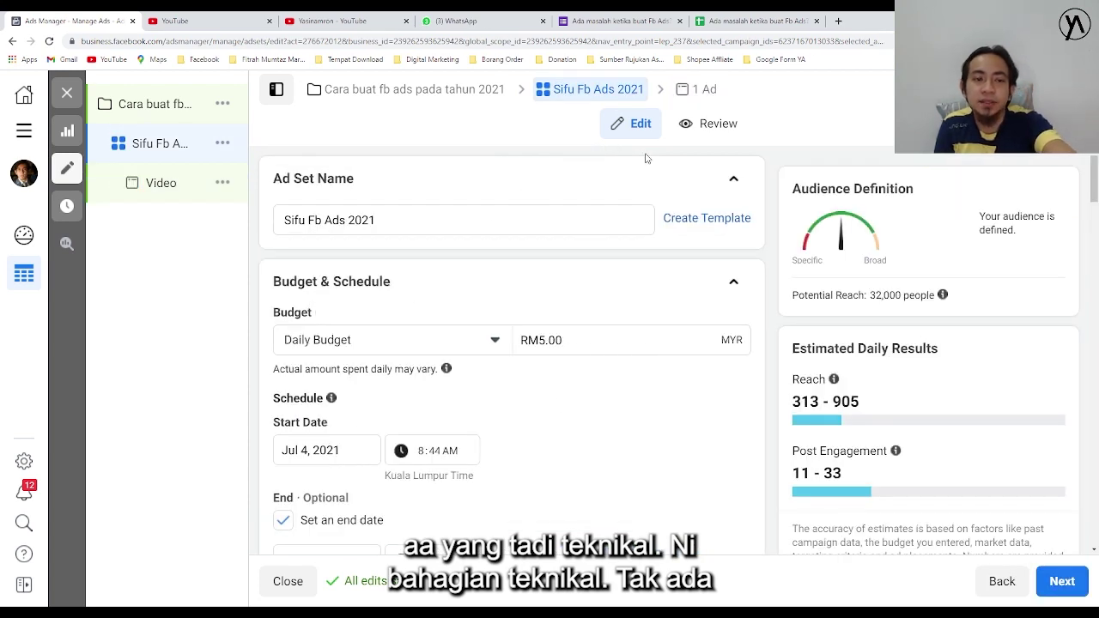
left_click(704, 89)
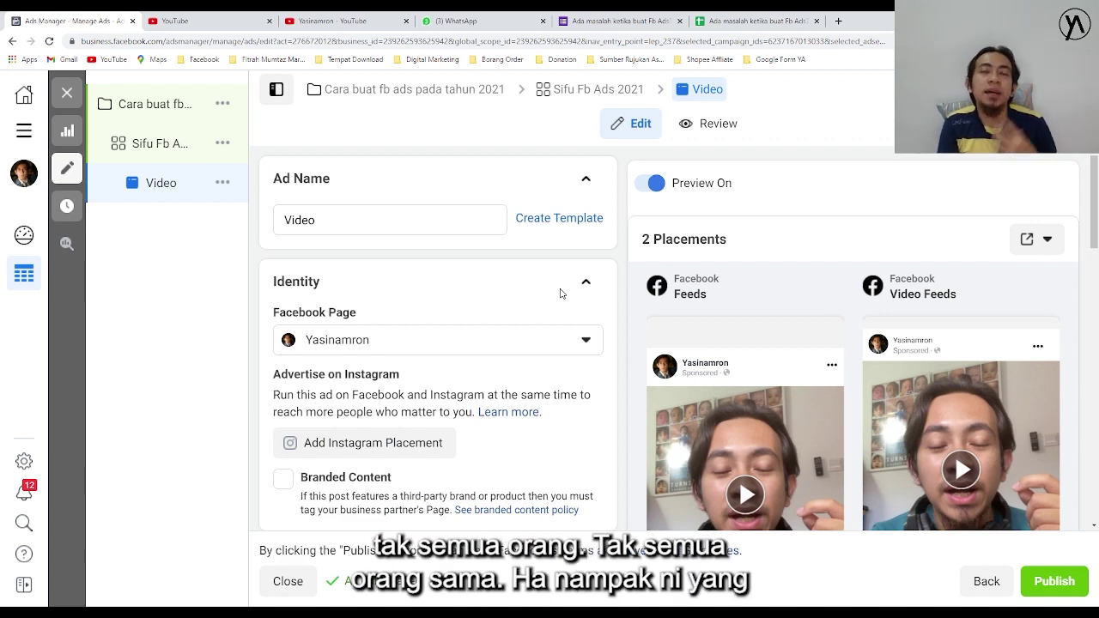
Enter the ad's primary text "Ini cara mudah untuk buat FB Ads yang berkesan,sila klik"
scroll(443, 374, "down", 2)
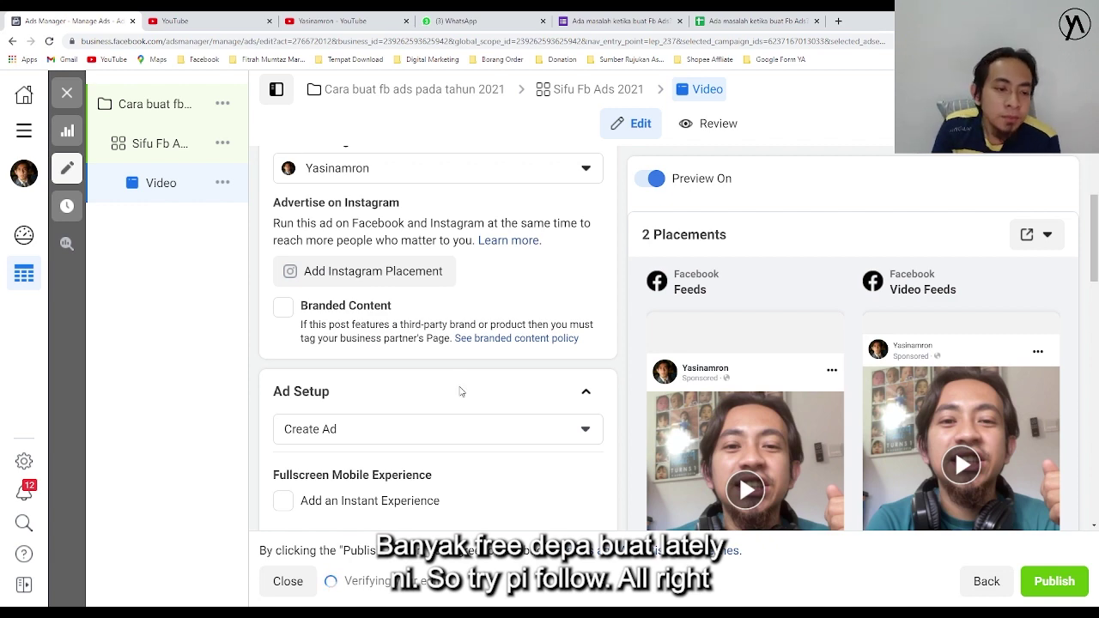
scroll(457, 386, "down", 4)
scroll(284, 461, "down", 3)
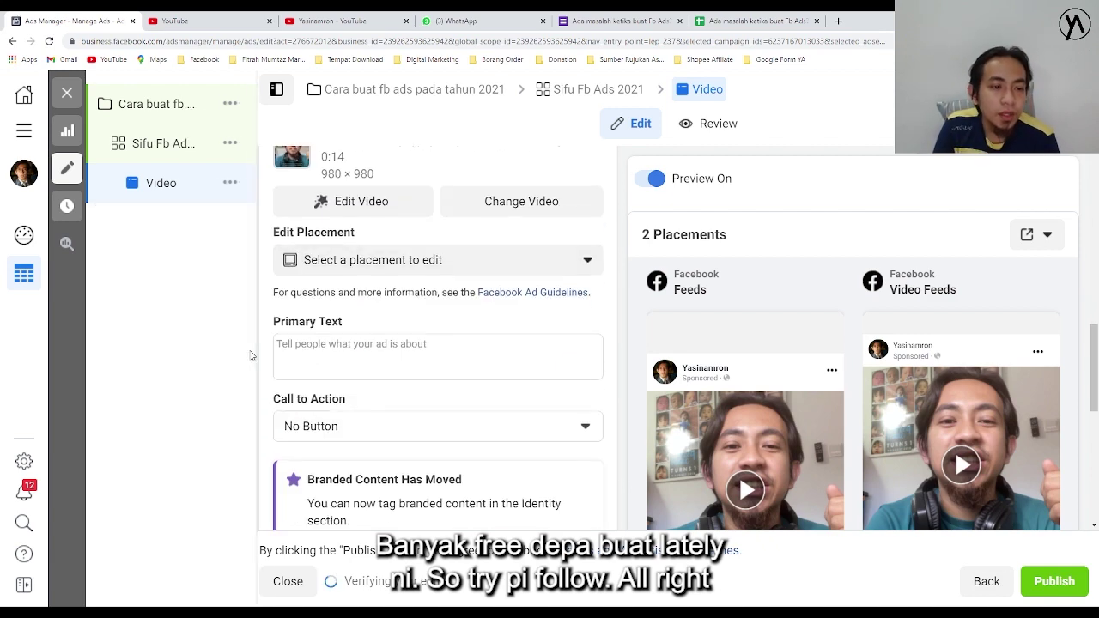
left_click(375, 359)
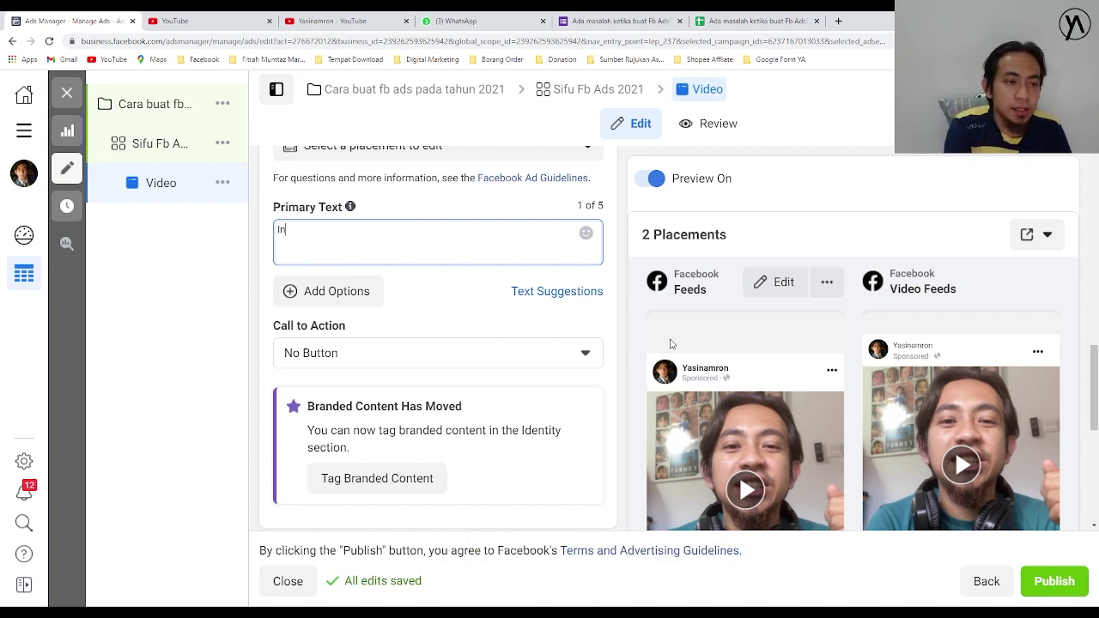
type("mudah")
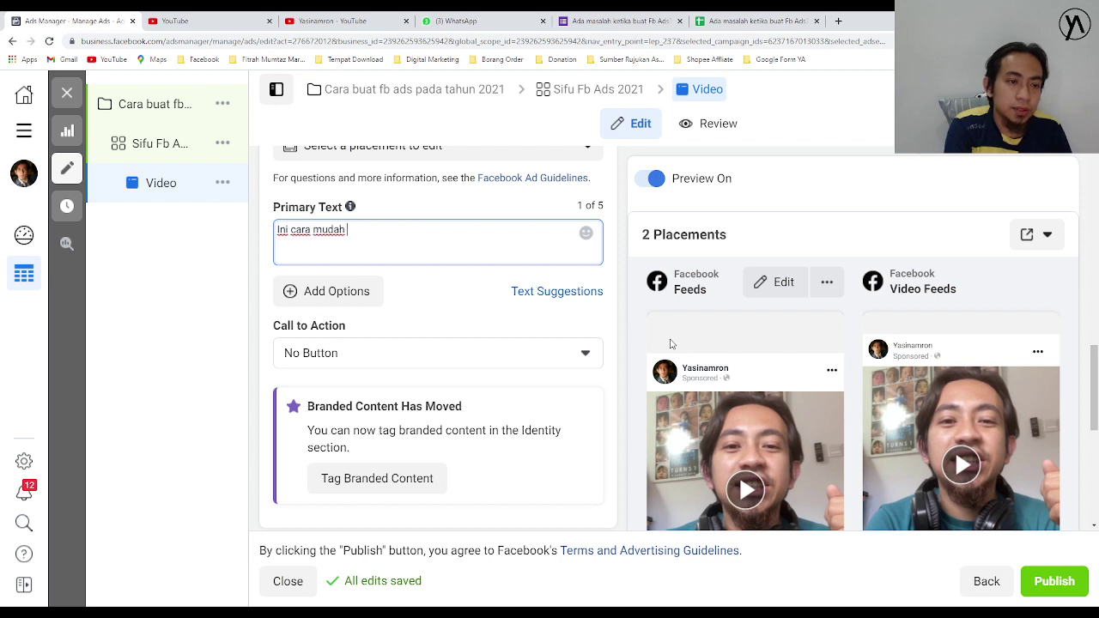
type(" untuk buat FB ")
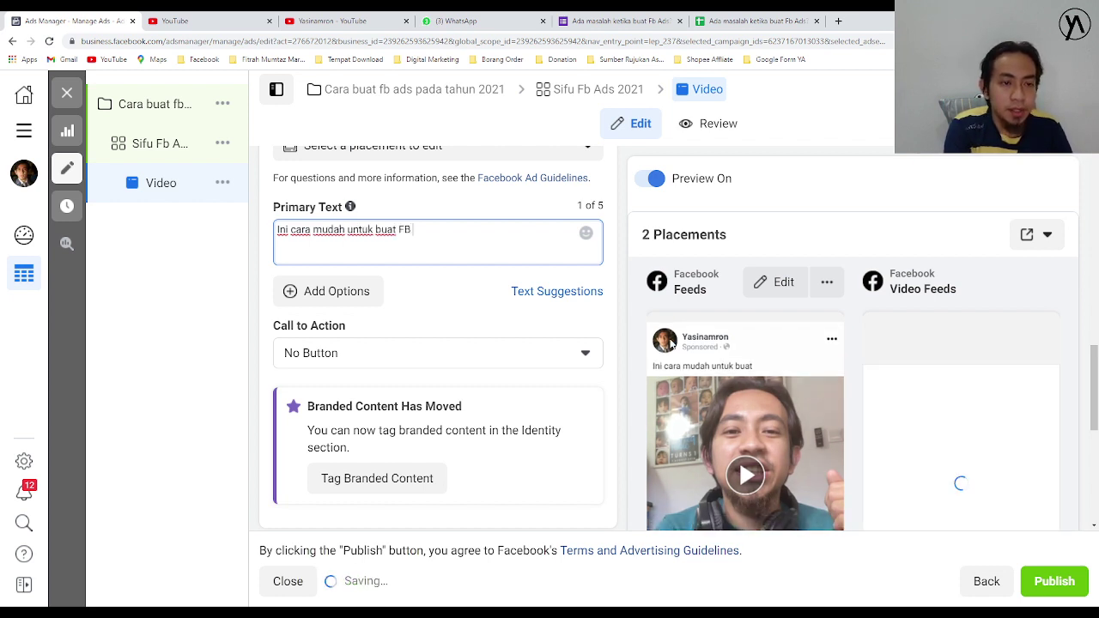
type("Ads ya")
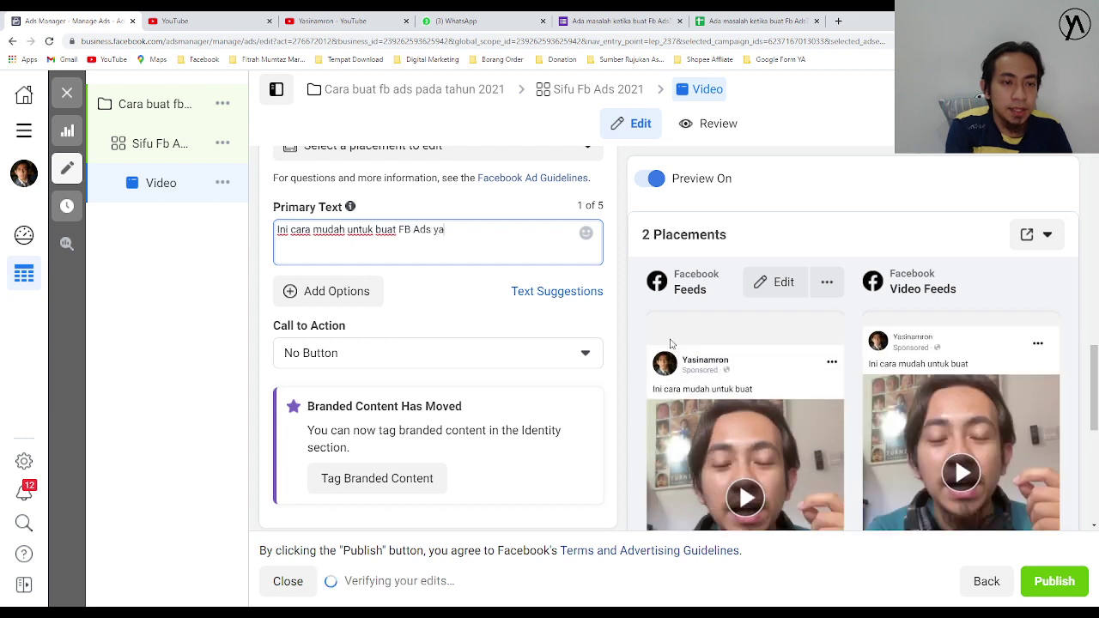
type("ng berkes")
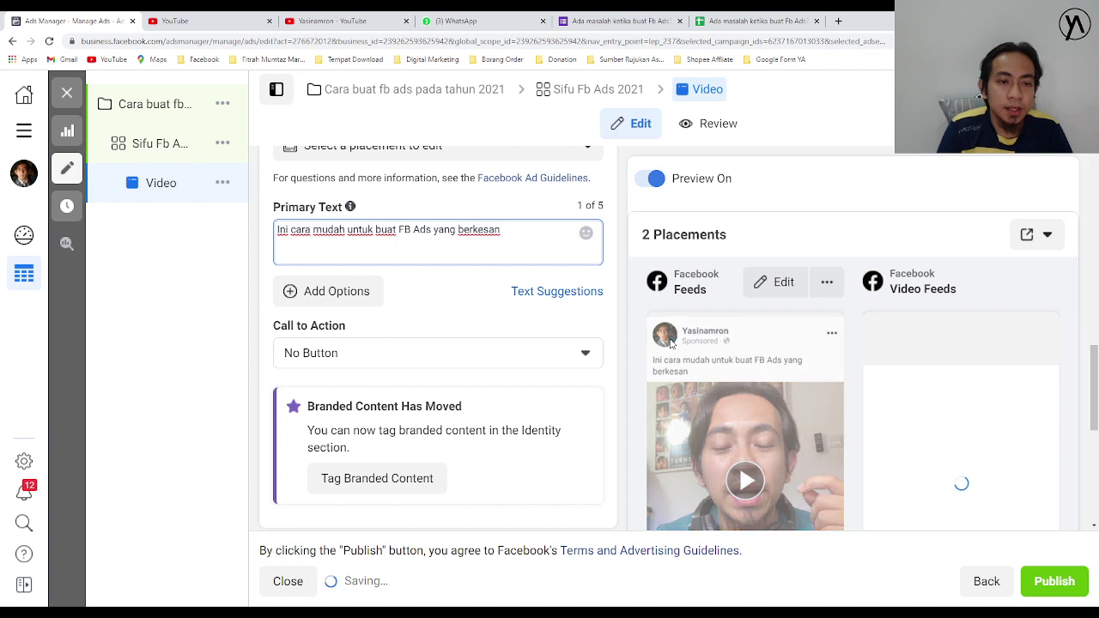
type("an")
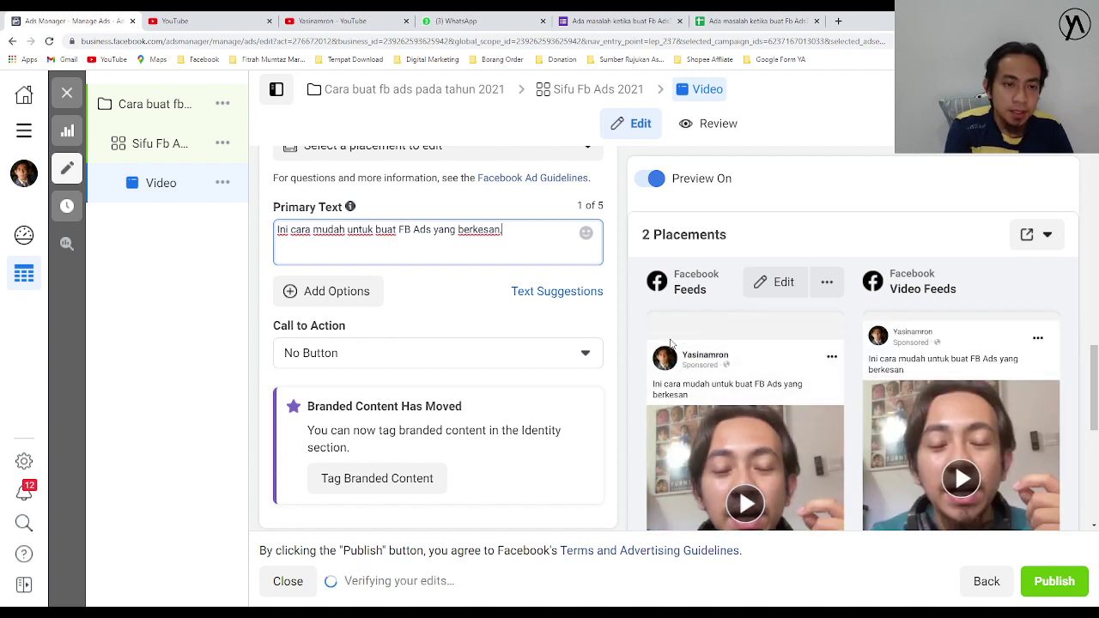
type(",sila ")
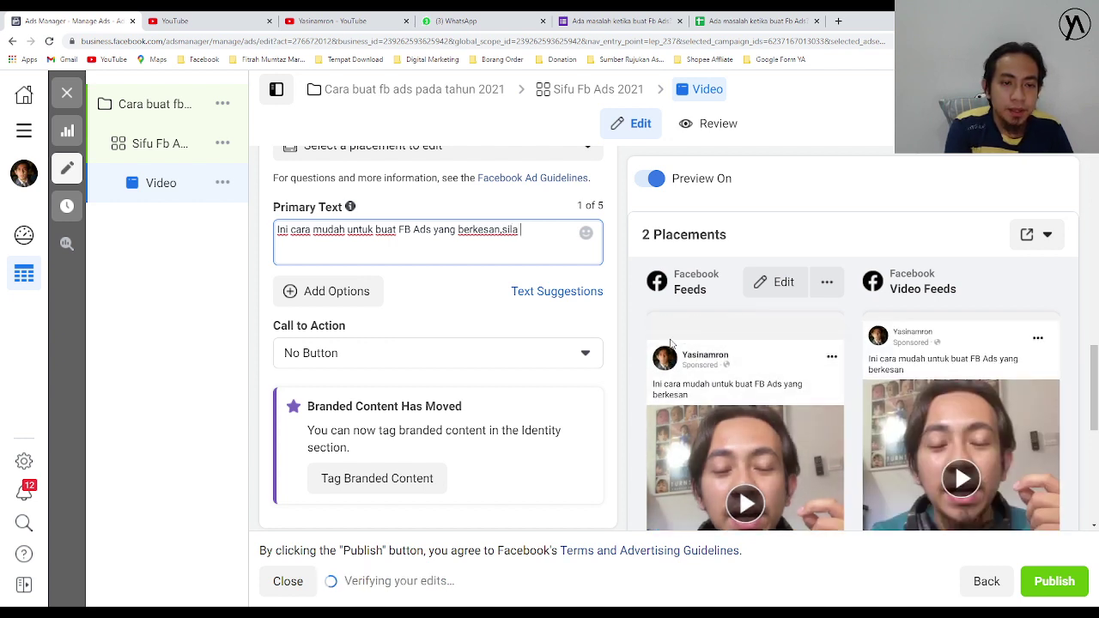
type("klik")
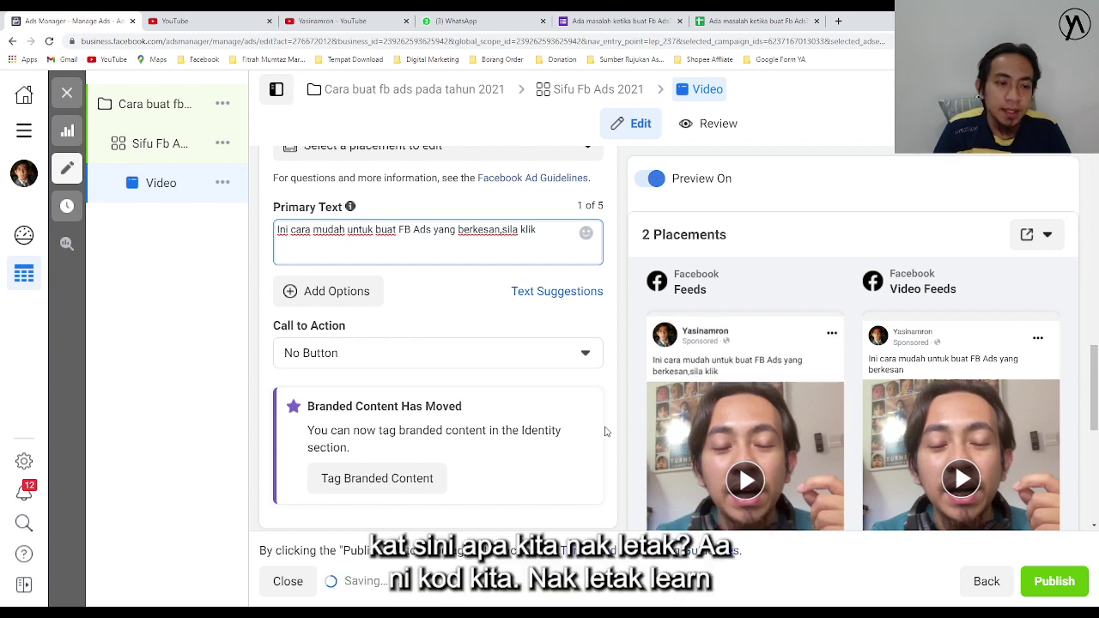
Look through the available call-to-action button options for the ad without choosing a different one
left_click(510, 353)
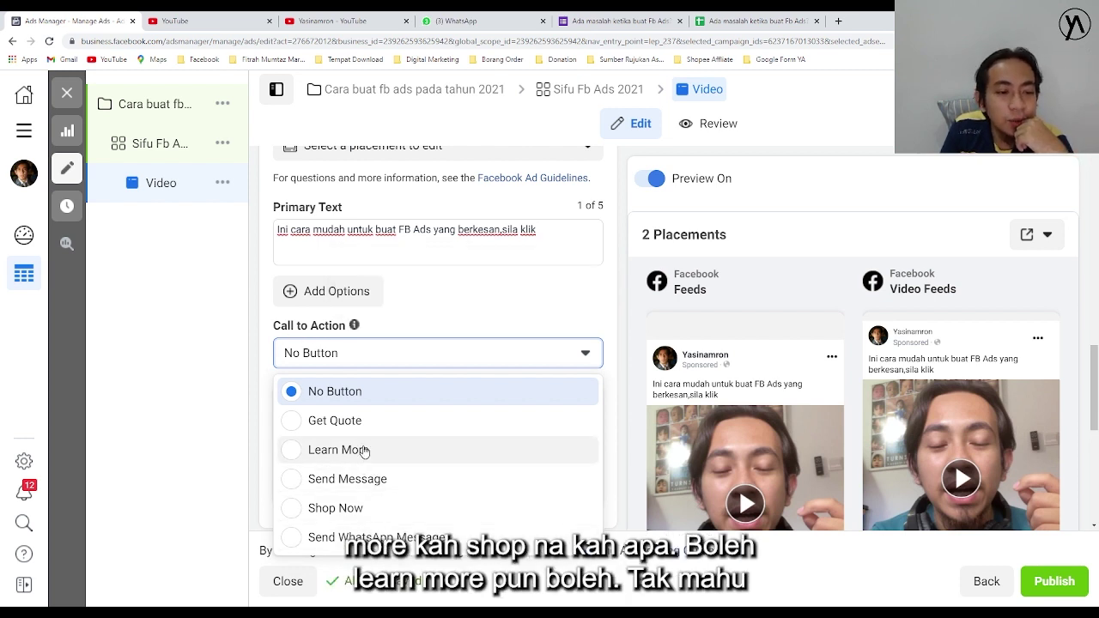
left_click(408, 338)
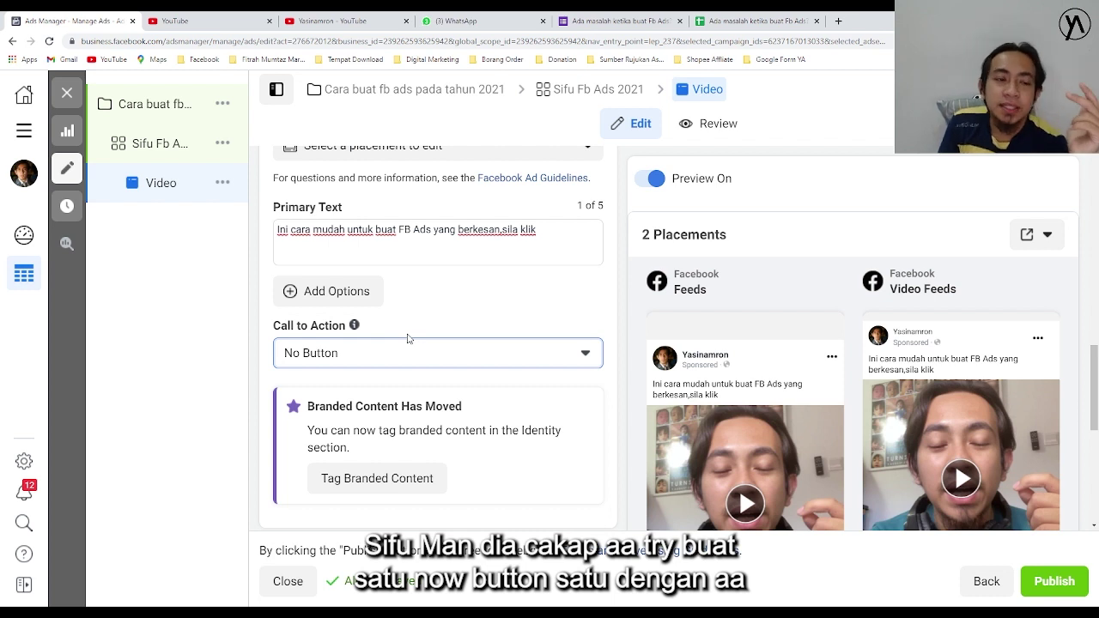
left_click(378, 354)
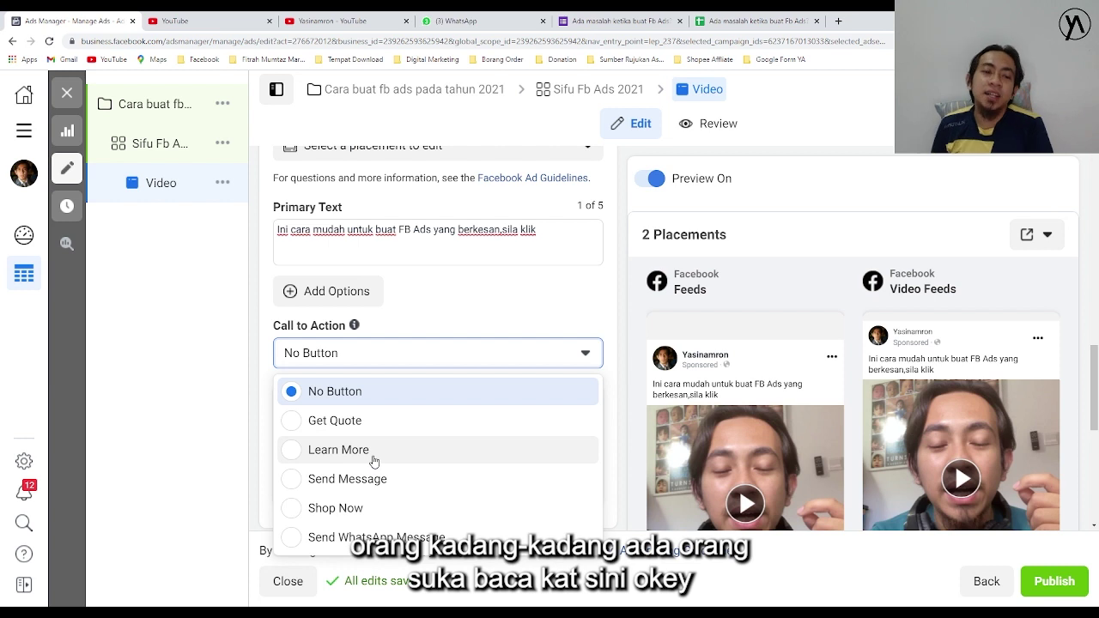
left_click(551, 232)
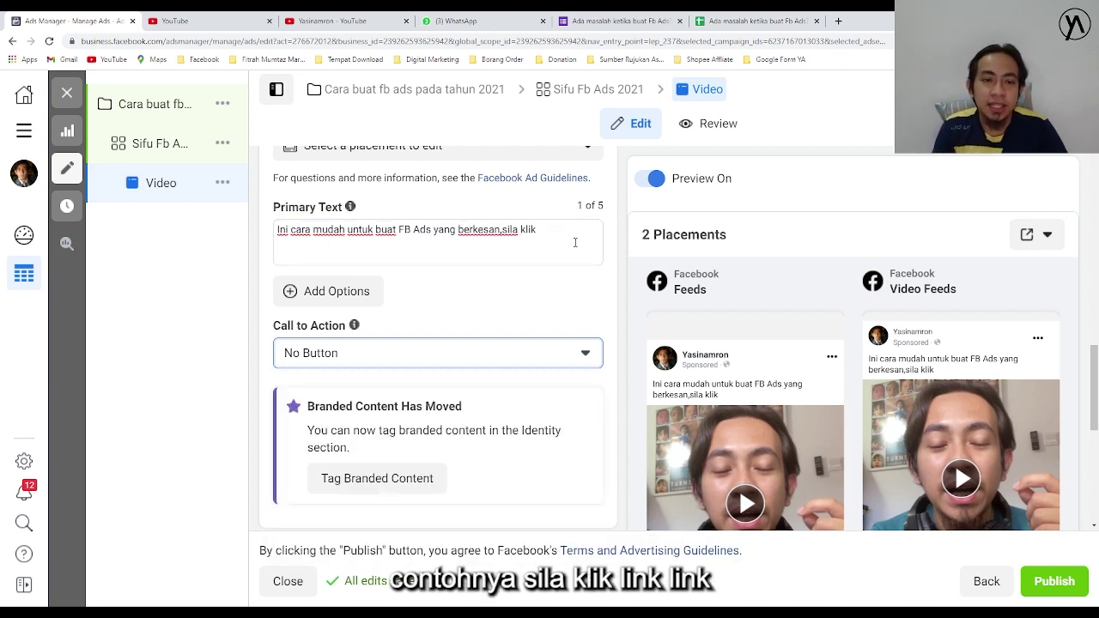
left_click(554, 231)
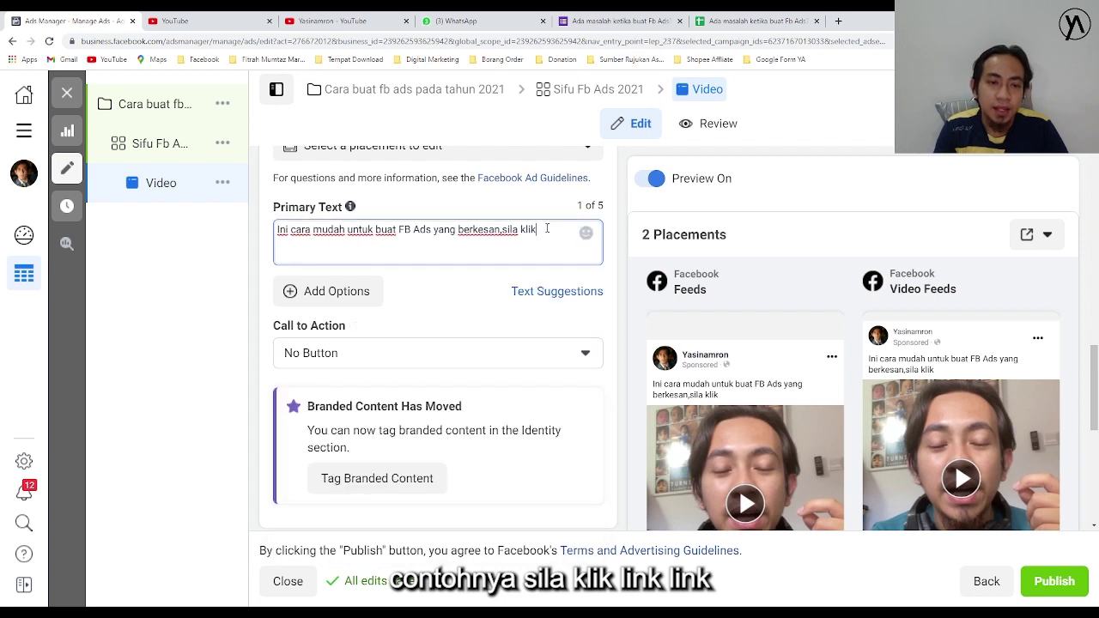
type("ini un")
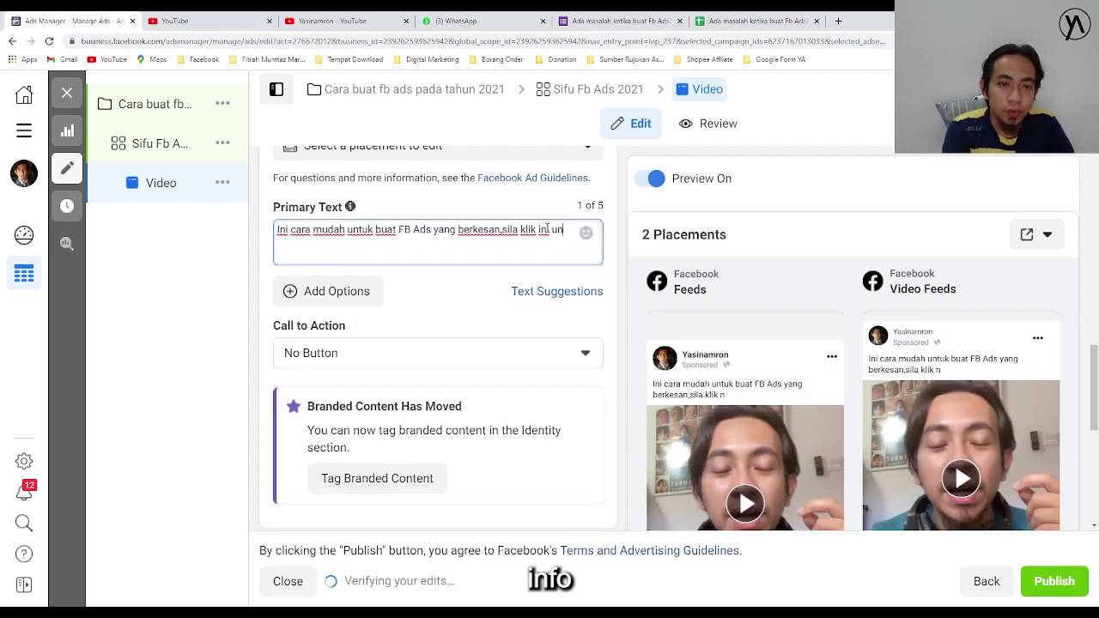
type("tuk")
key("BackSpace")
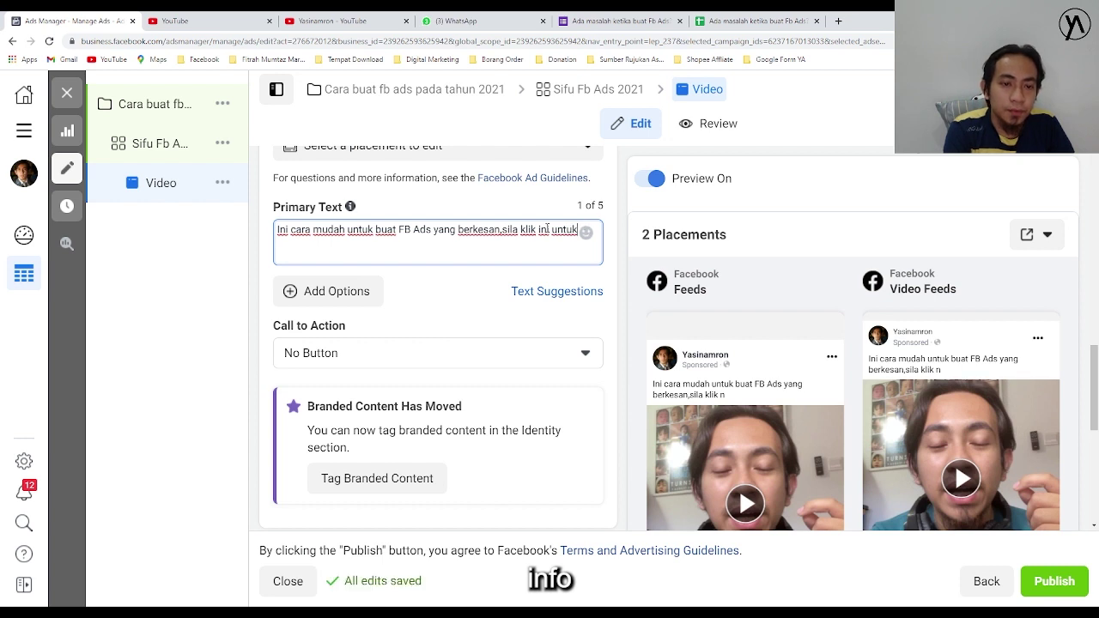
type("info")
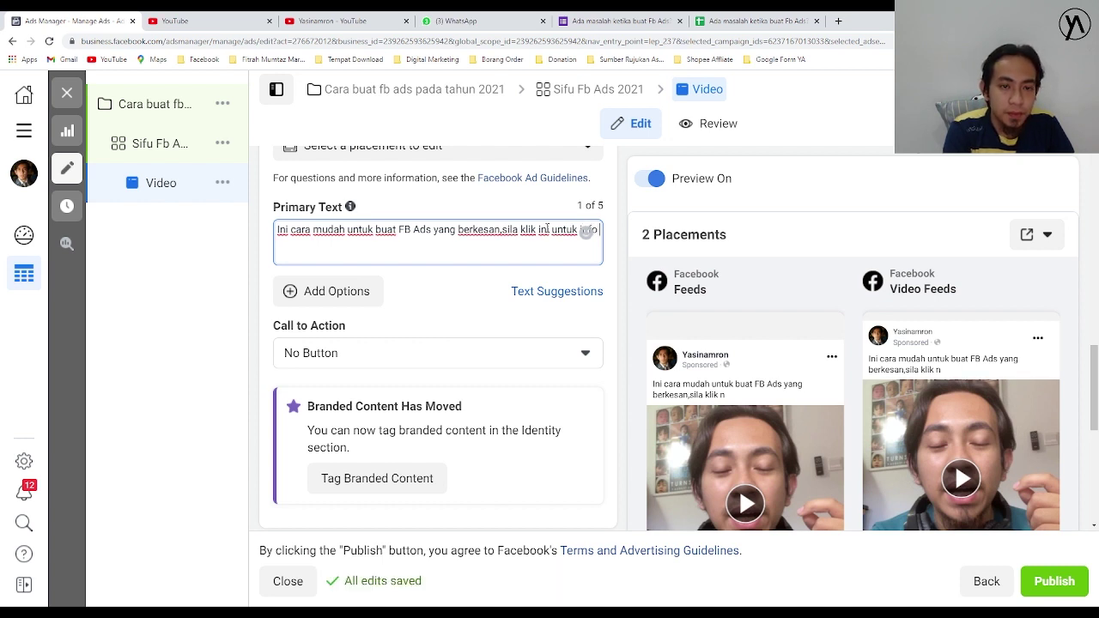
type(" lanjut.")
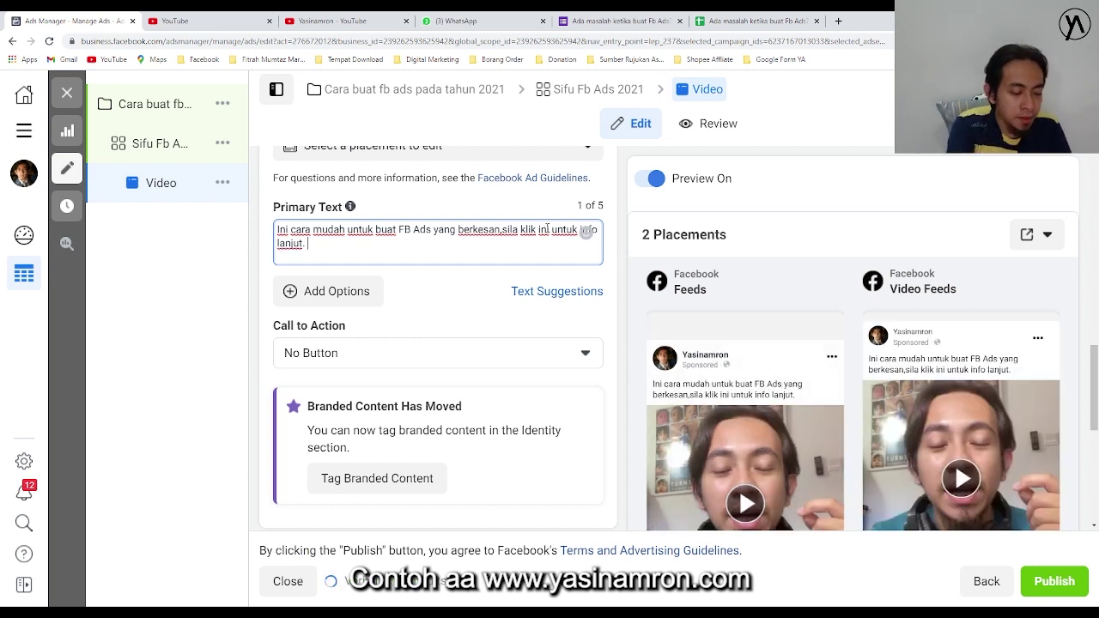
type("www.yasi")
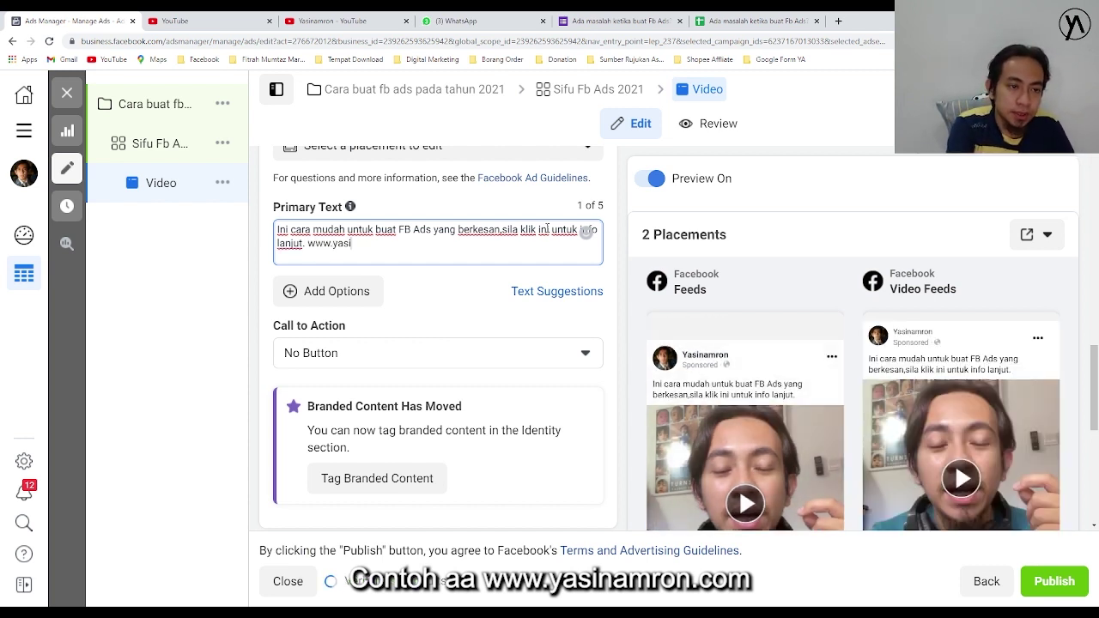
type("namron.com")
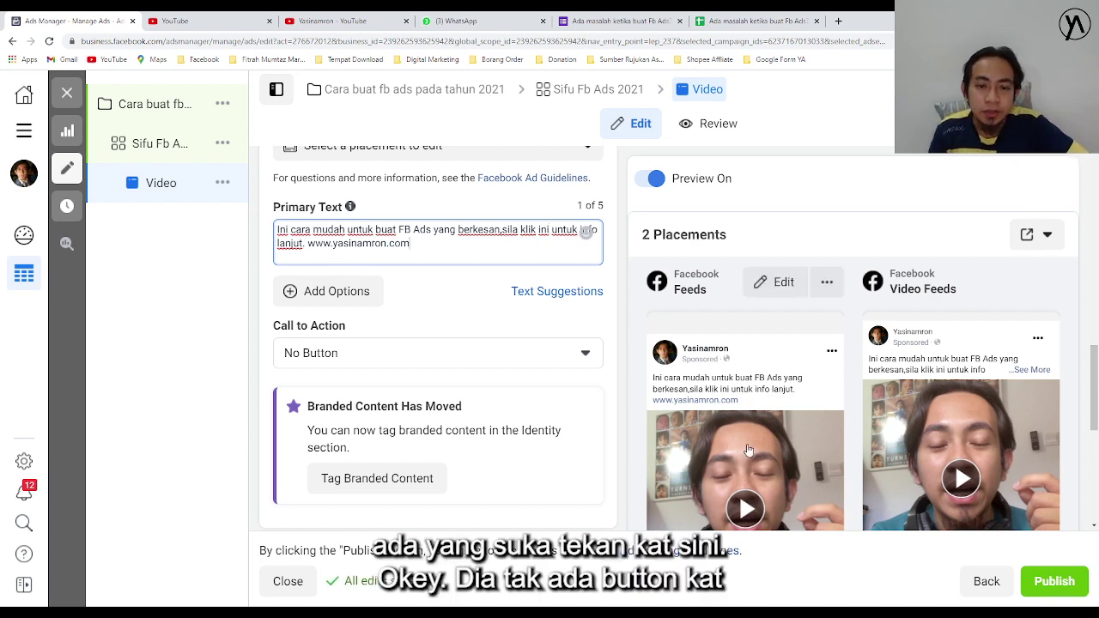
scroll(747, 391, "down", 2)
scroll(750, 385, "down", 3)
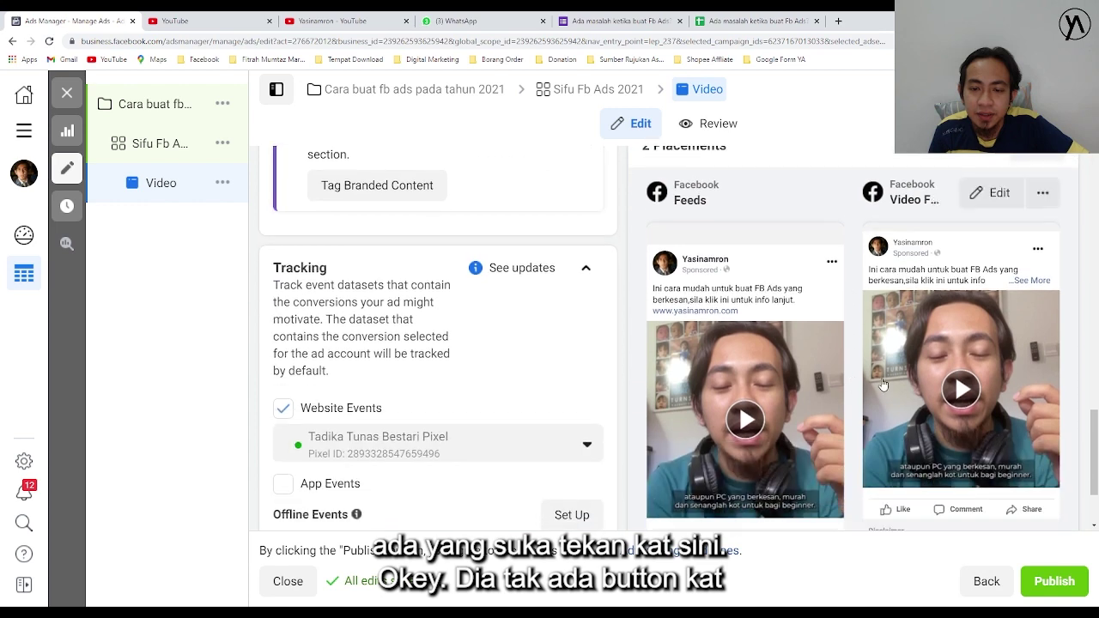
Set the ad's call to action to Learn More and check the result in the placement previews
scroll(662, 418, "up", 1)
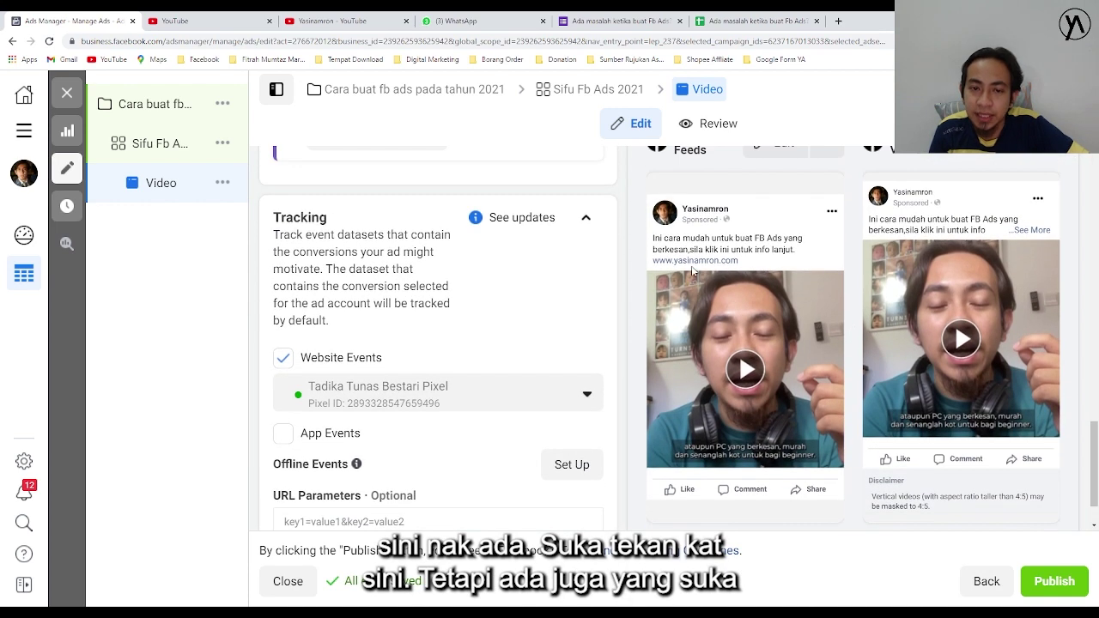
scroll(683, 261, "up", 2)
scroll(410, 228, "up", 1)
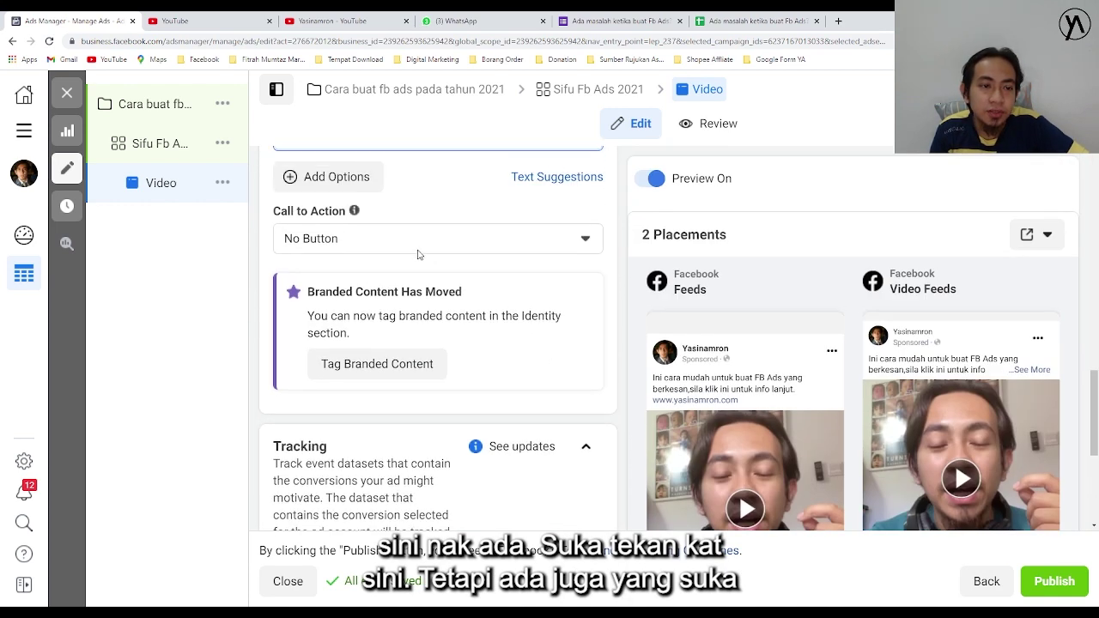
left_click(417, 247)
left_click(438, 335)
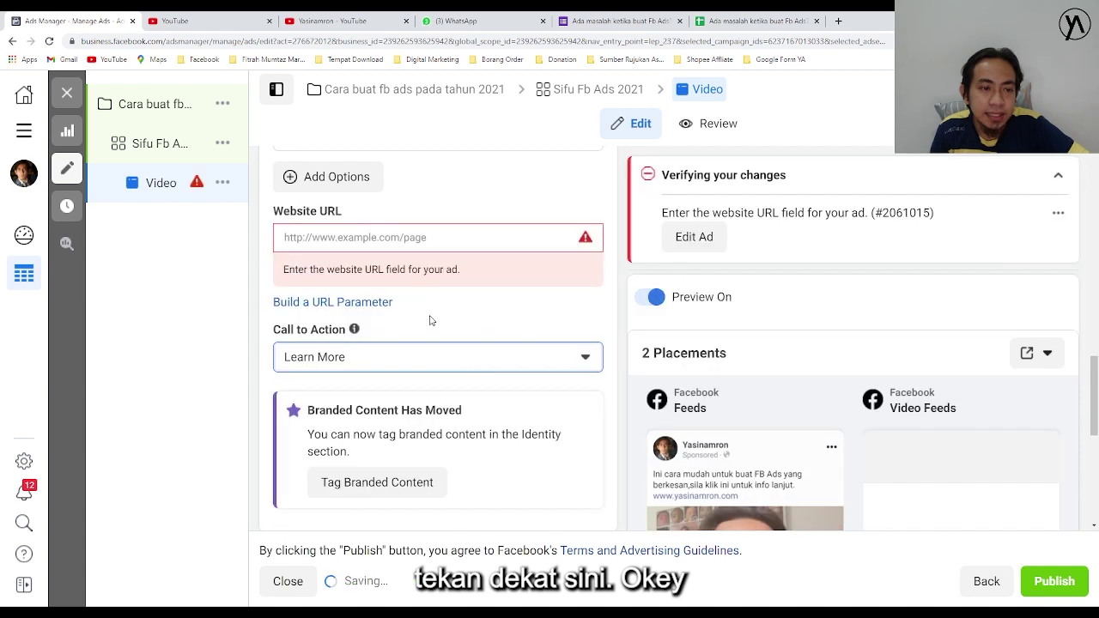
scroll(343, 322, "up", 4)
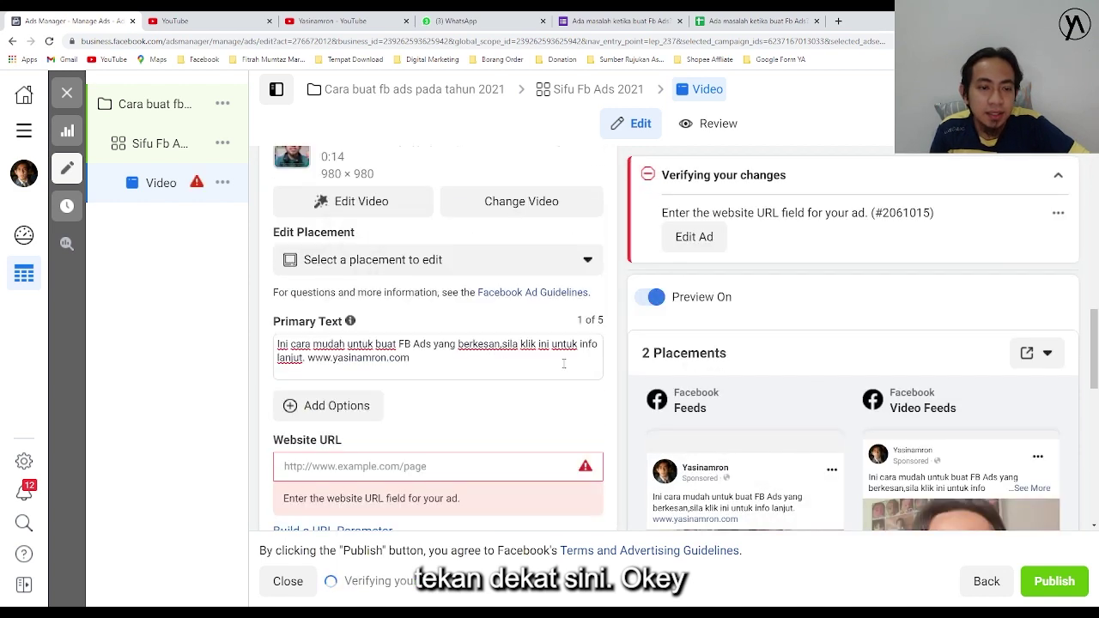
scroll(343, 322, "down", 6)
scroll(850, 463, "down", 2)
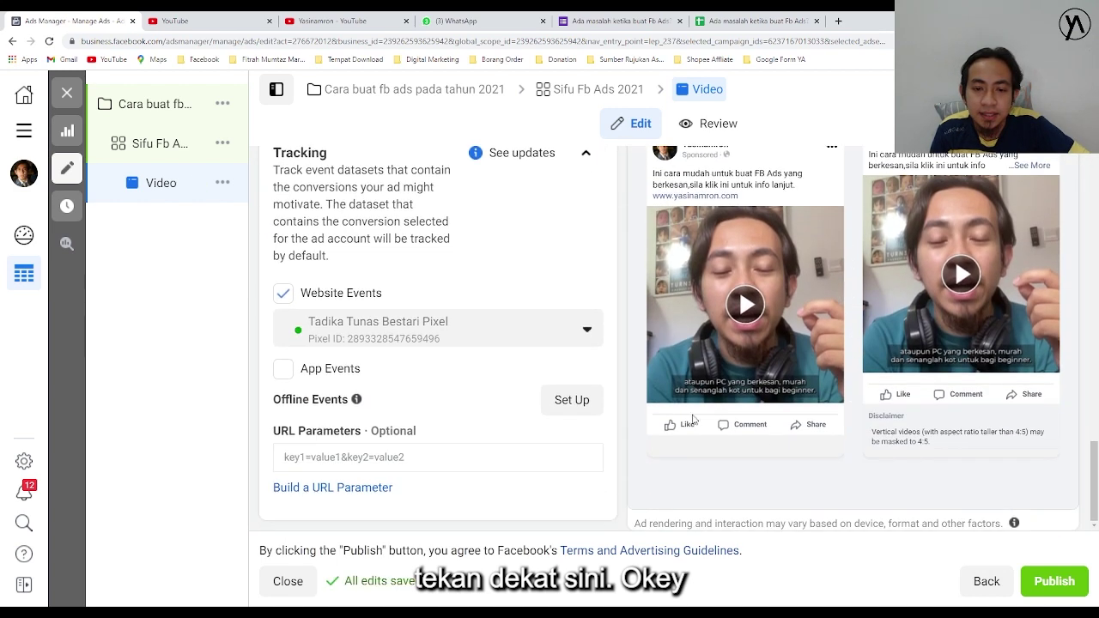
scroll(433, 302, "up", 4)
scroll(434, 302, "up", 3)
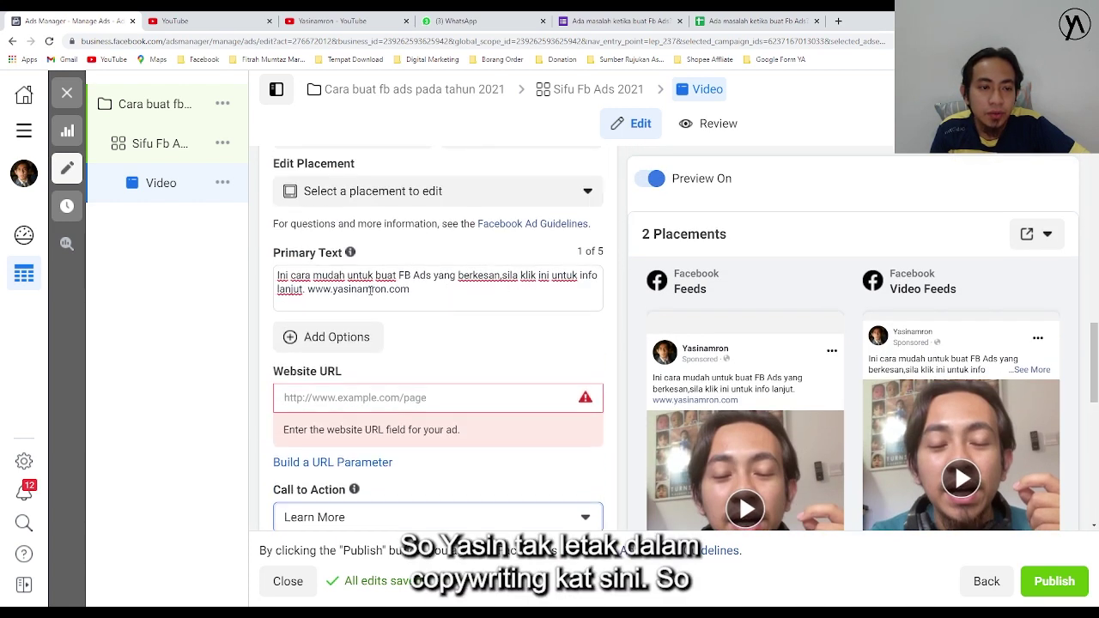
left_click_drag(410, 289, 308, 290)
key("ctrl+c")
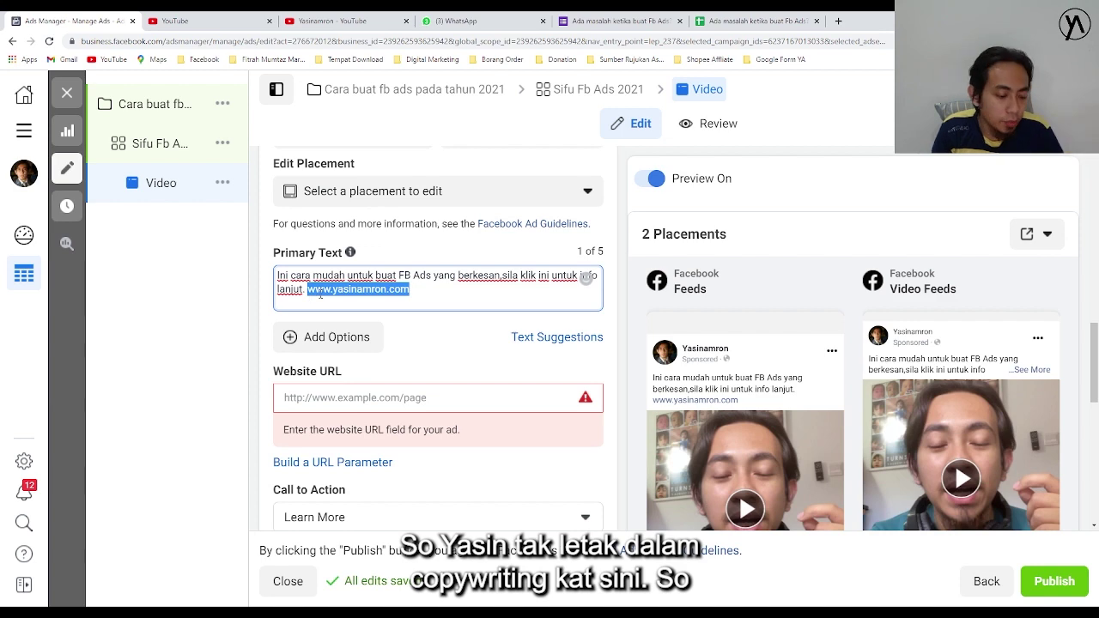
key("BackSpace")
left_click(354, 398)
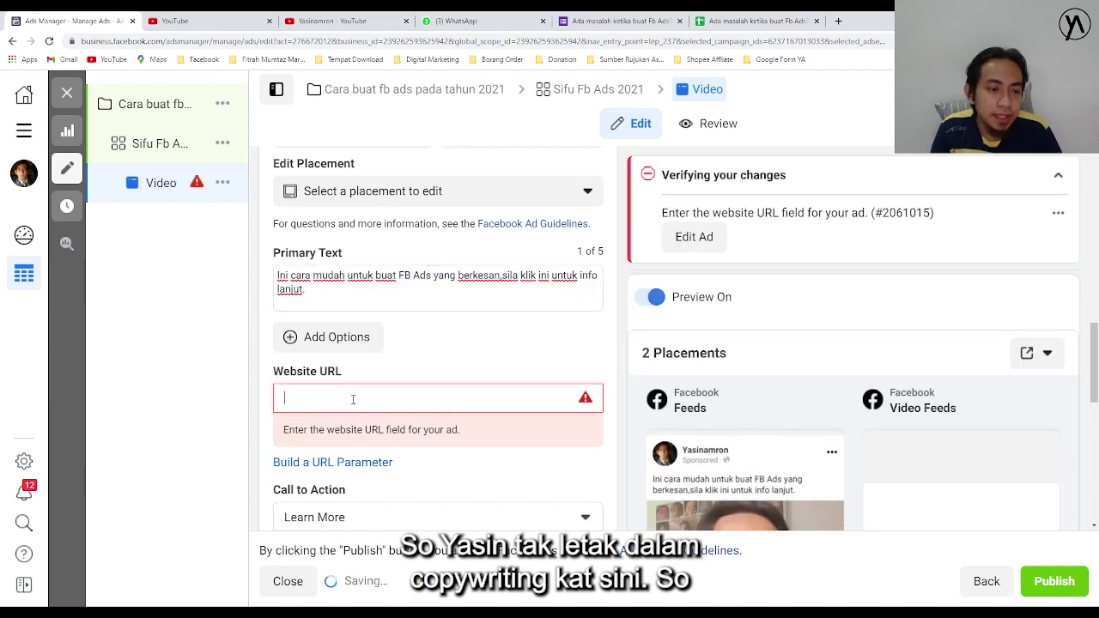
key("ctrl+v")
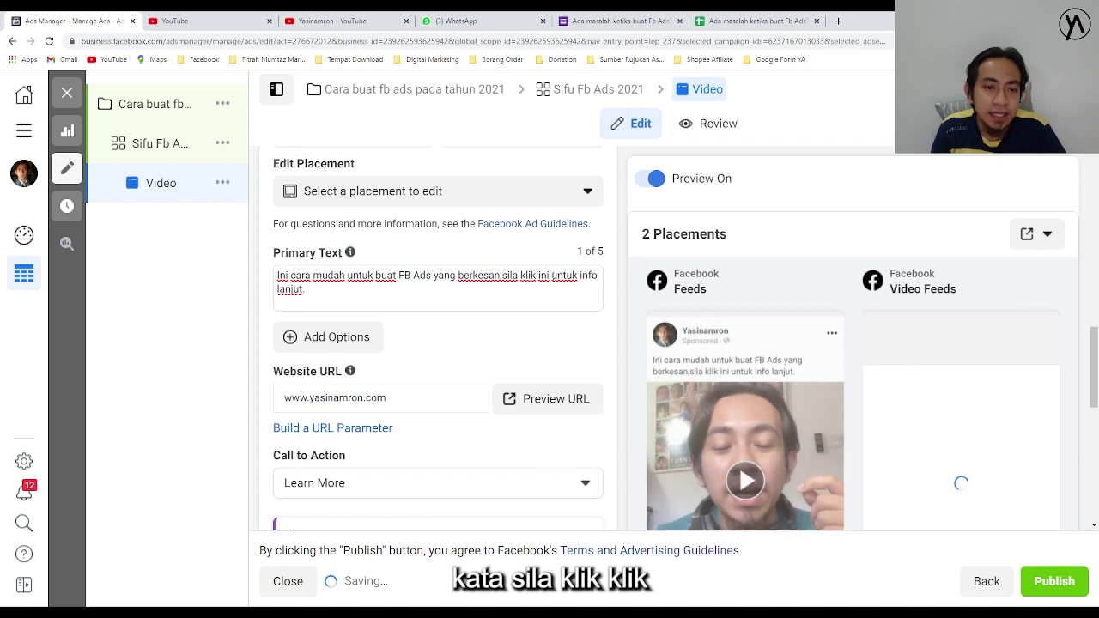
Replace the word "ini" after "sila klik" in the primary text with "Learn More" in double quotes
double_click(542, 276)
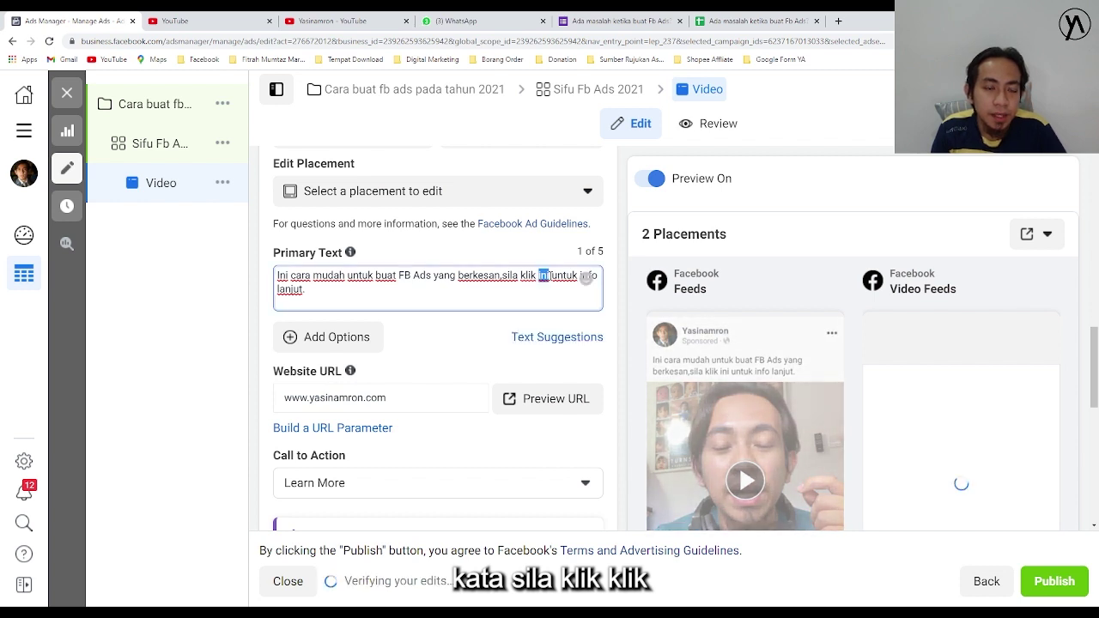
type("\"")
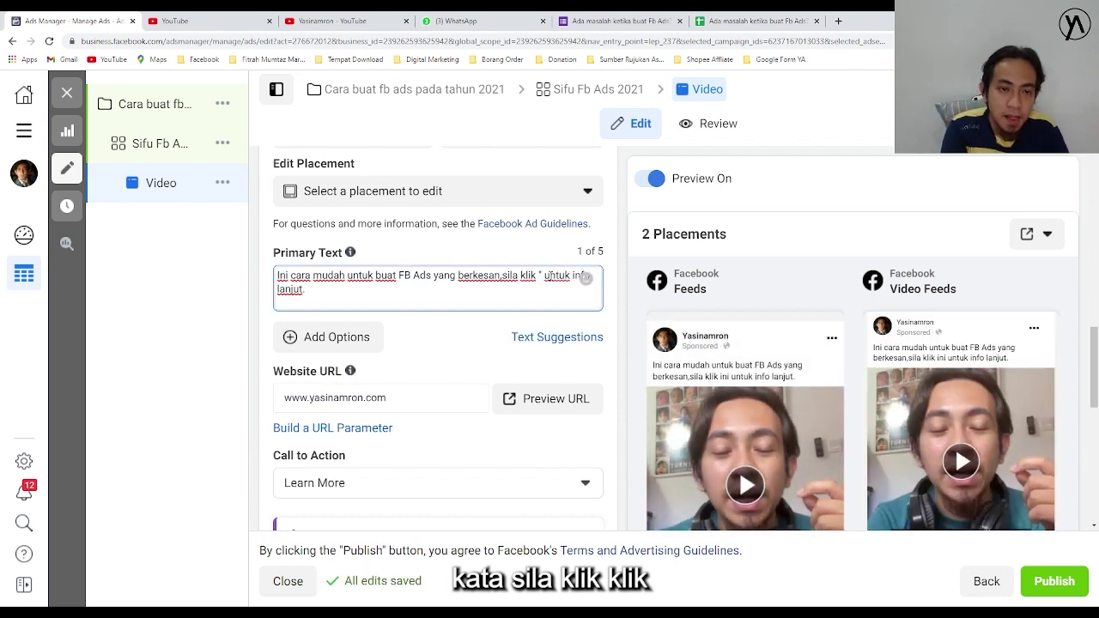
type("\"")
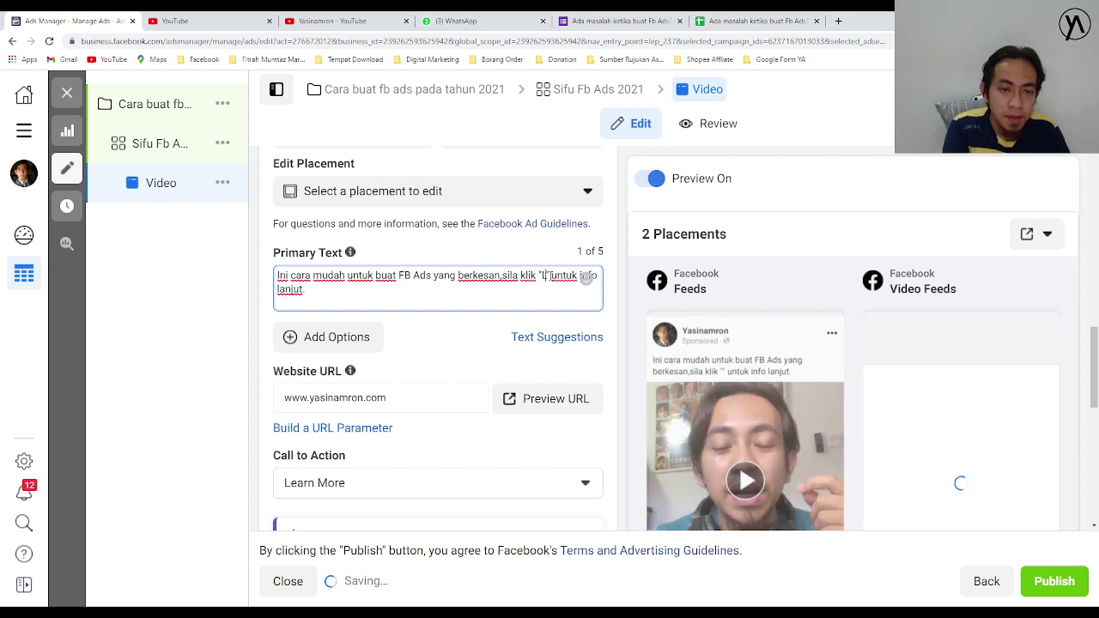
type("Learb")
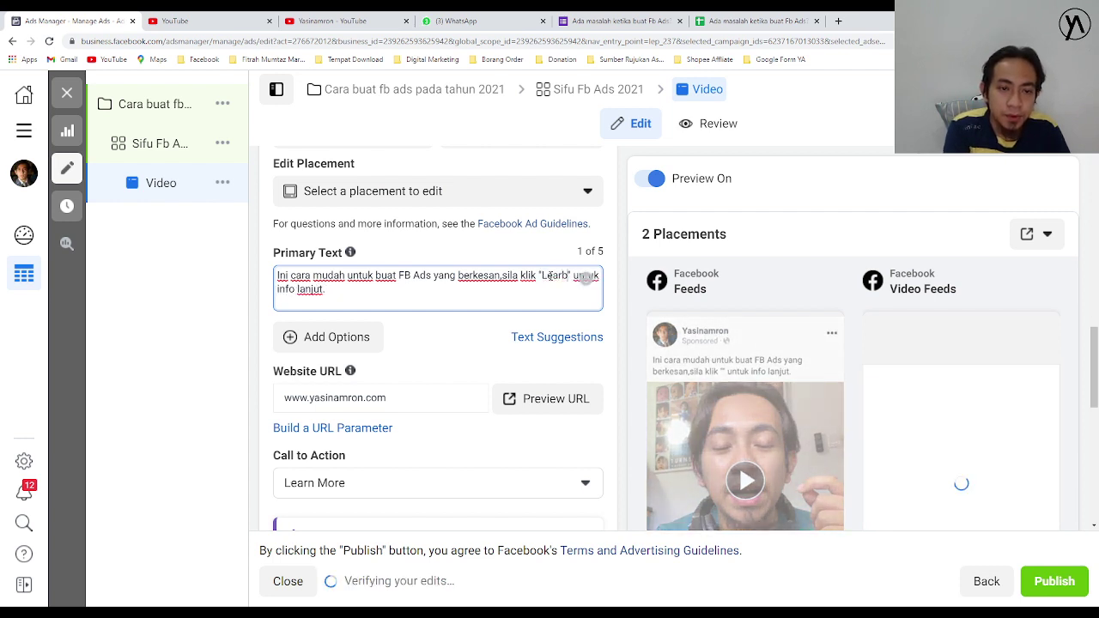
key("BackSpace")
type("n")
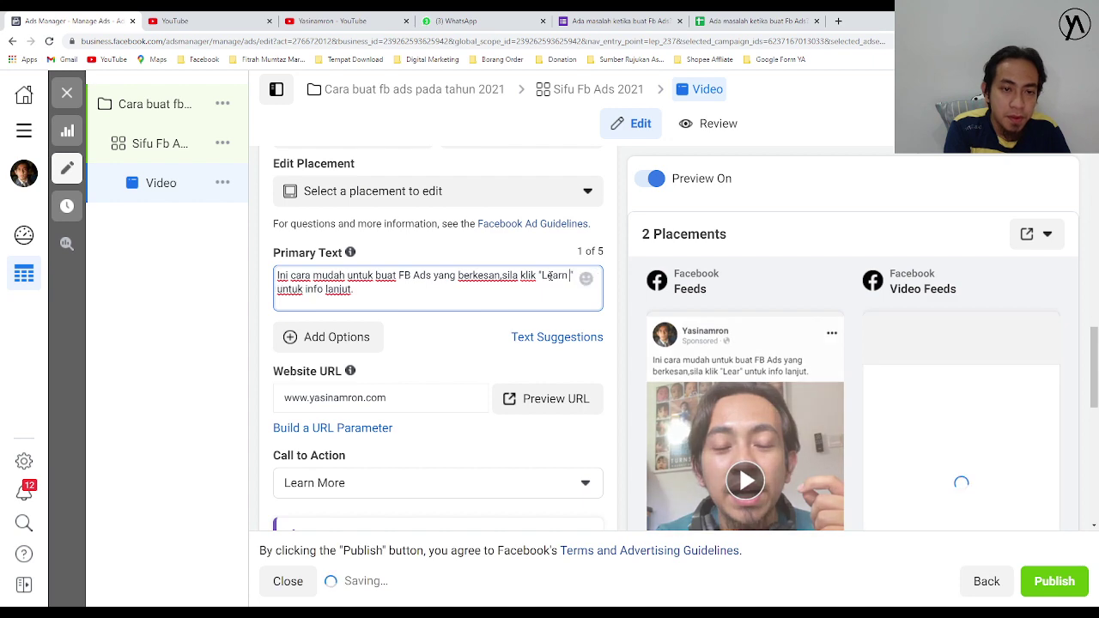
type(" More")
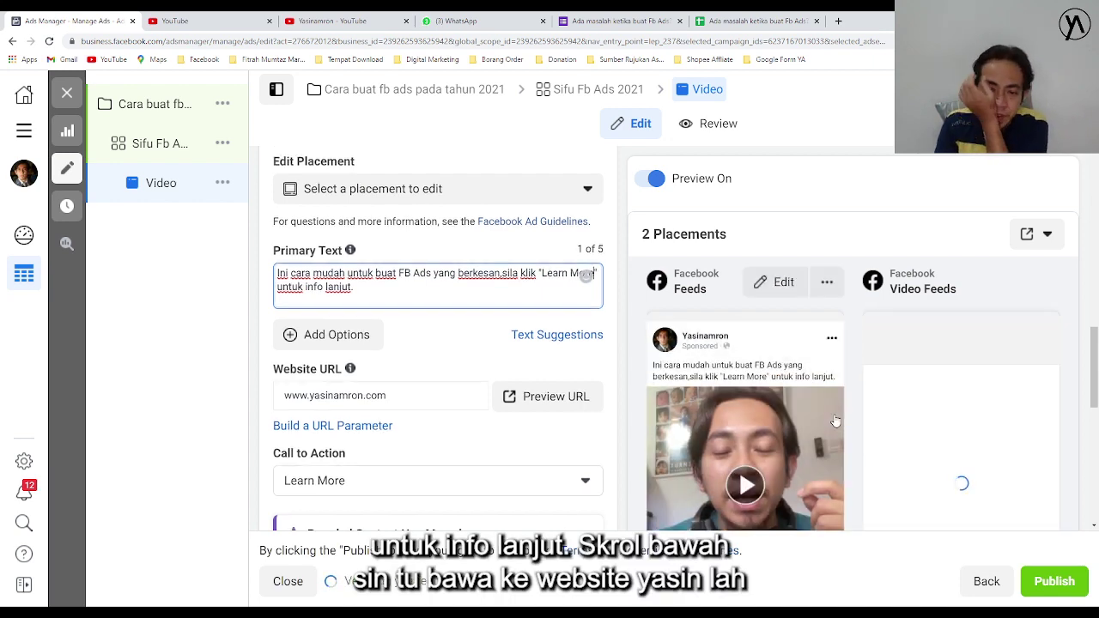
scroll(835, 421, "down", 6)
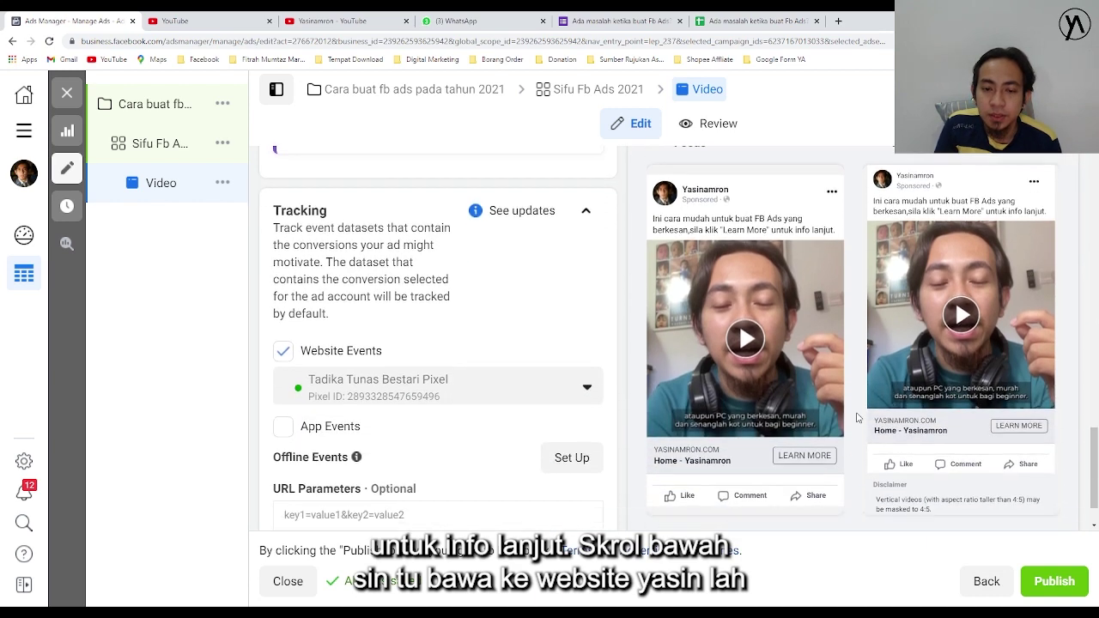
scroll(837, 414, "down", 1)
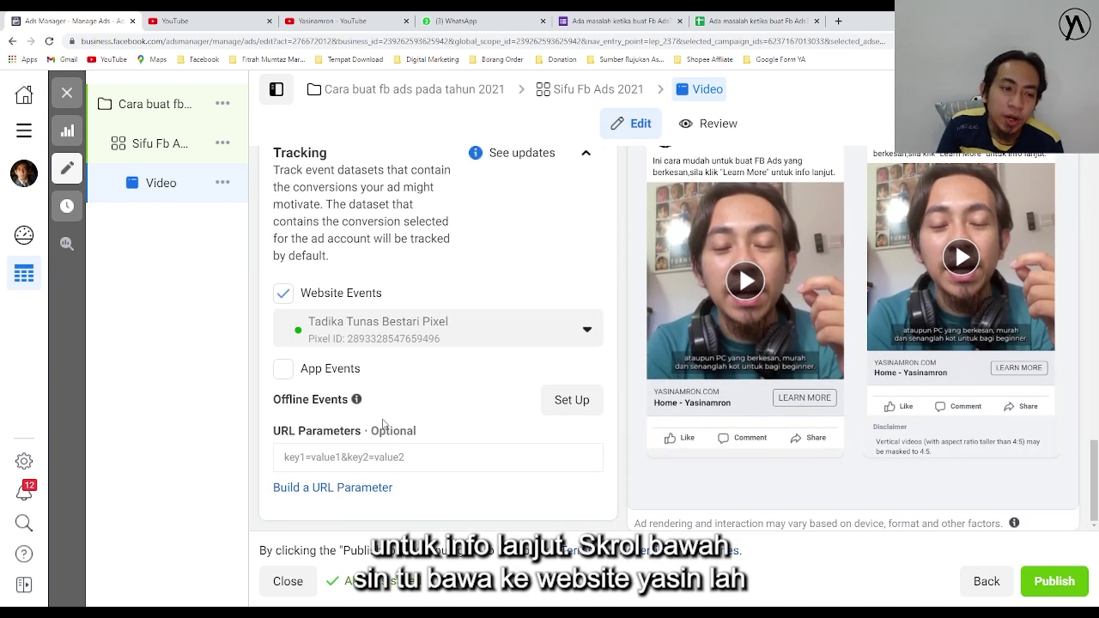
scroll(383, 422, "up", 2)
left_click(366, 442)
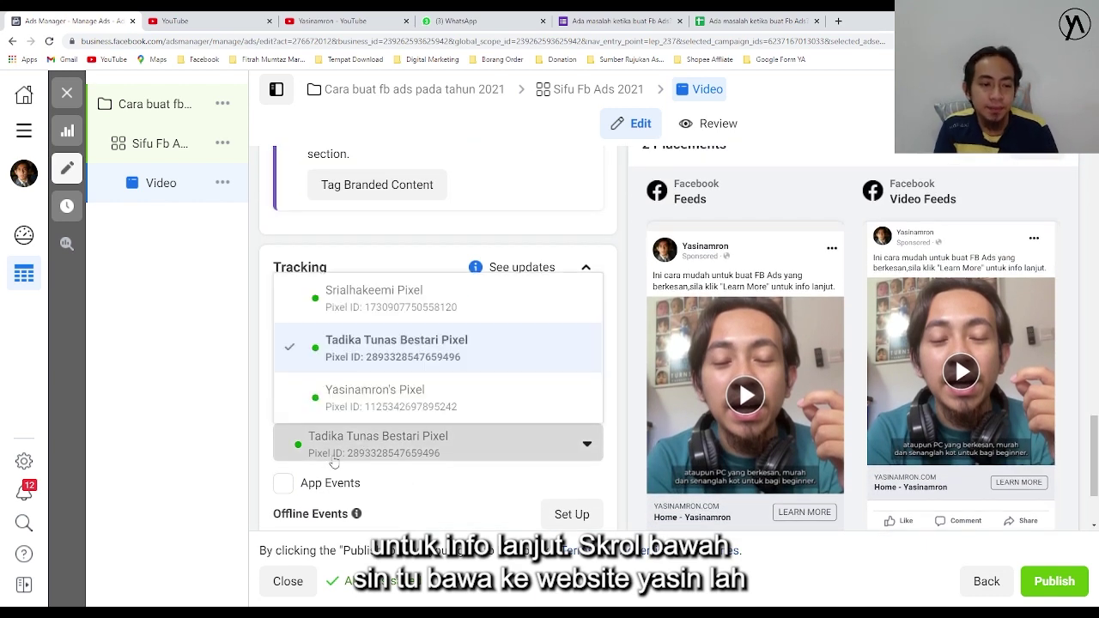
left_click(344, 399)
scroll(603, 417, "up", 3)
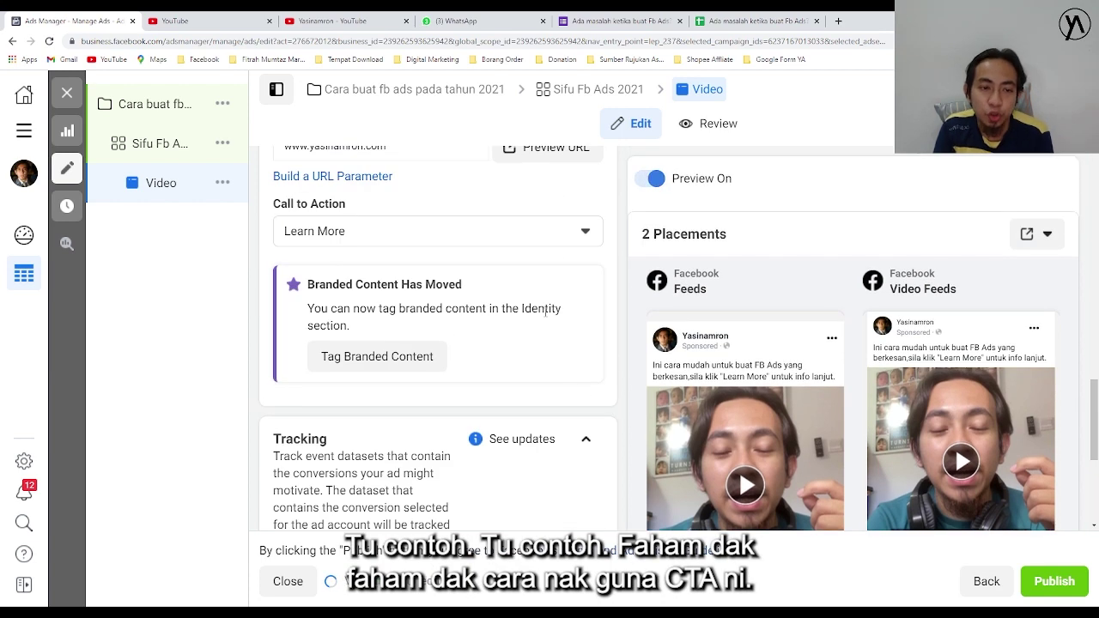
Review the ad previews and set the call to action to No Button
scroll(816, 412, "down", 5)
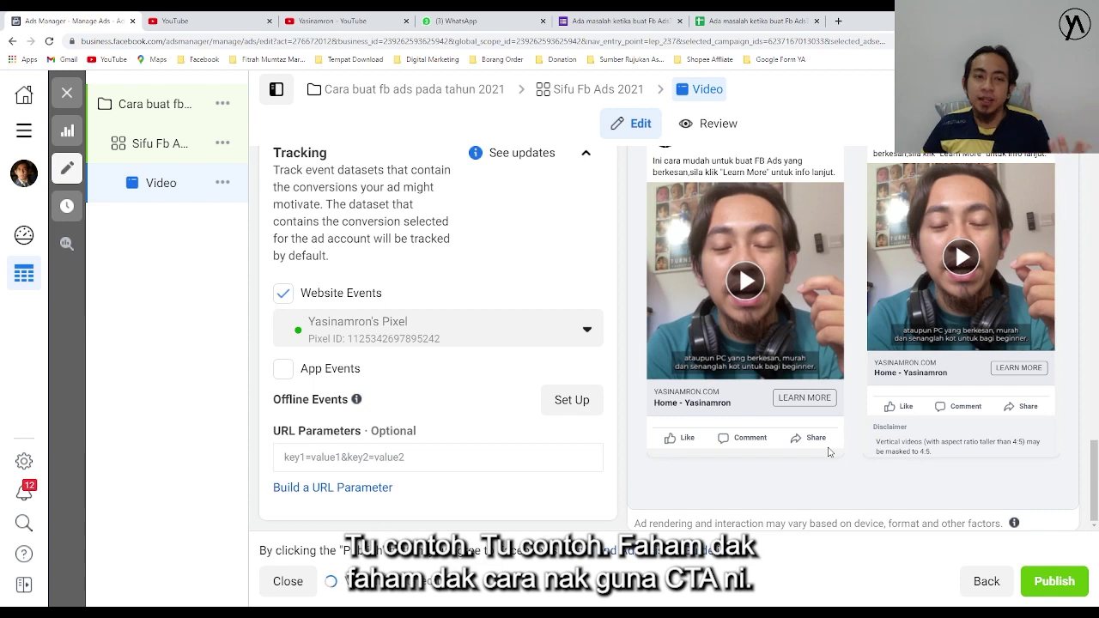
scroll(648, 414, "up", 5)
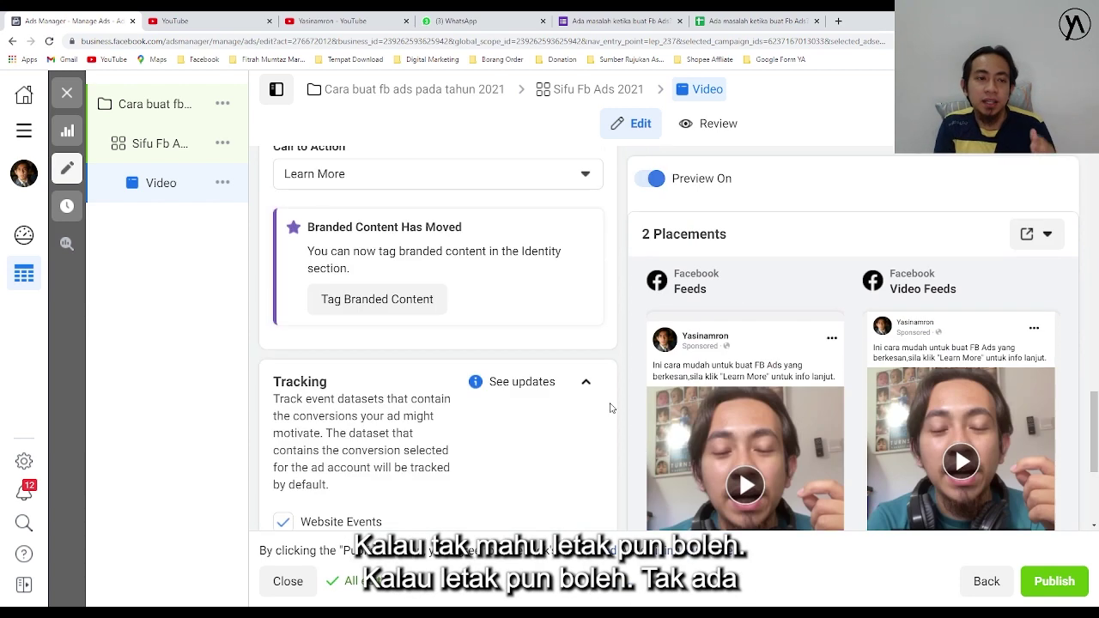
scroll(357, 279, "up", 2)
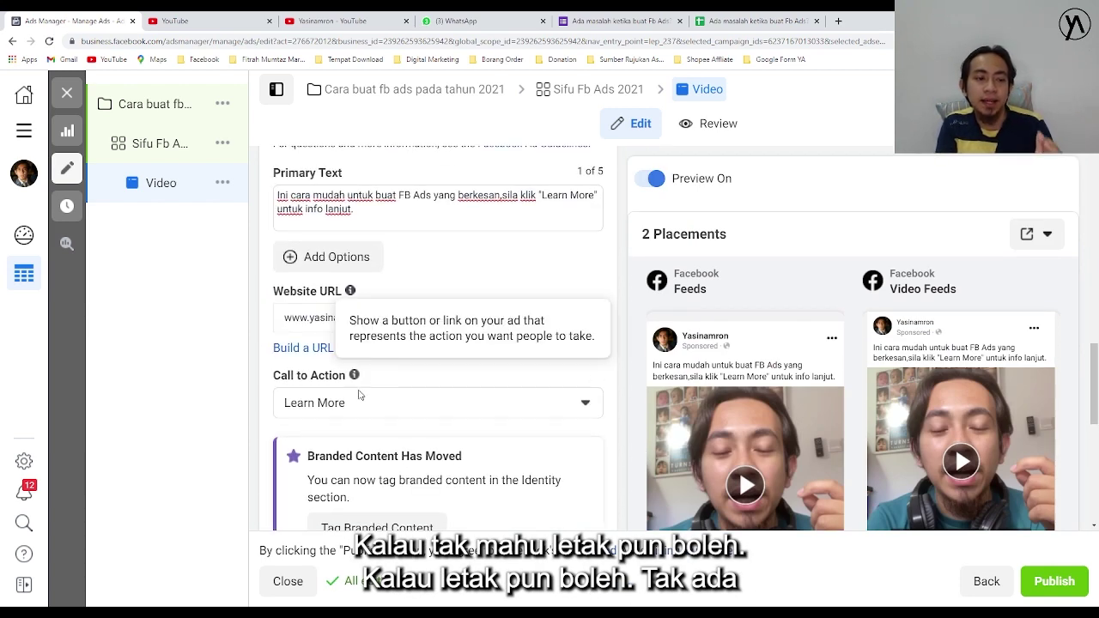
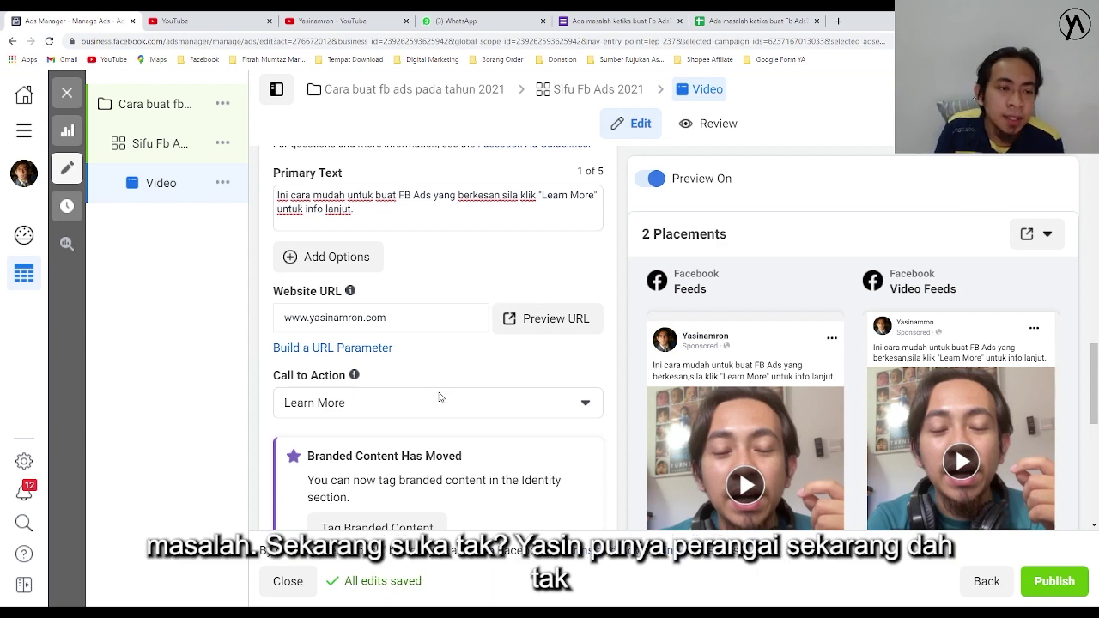
left_click(407, 409)
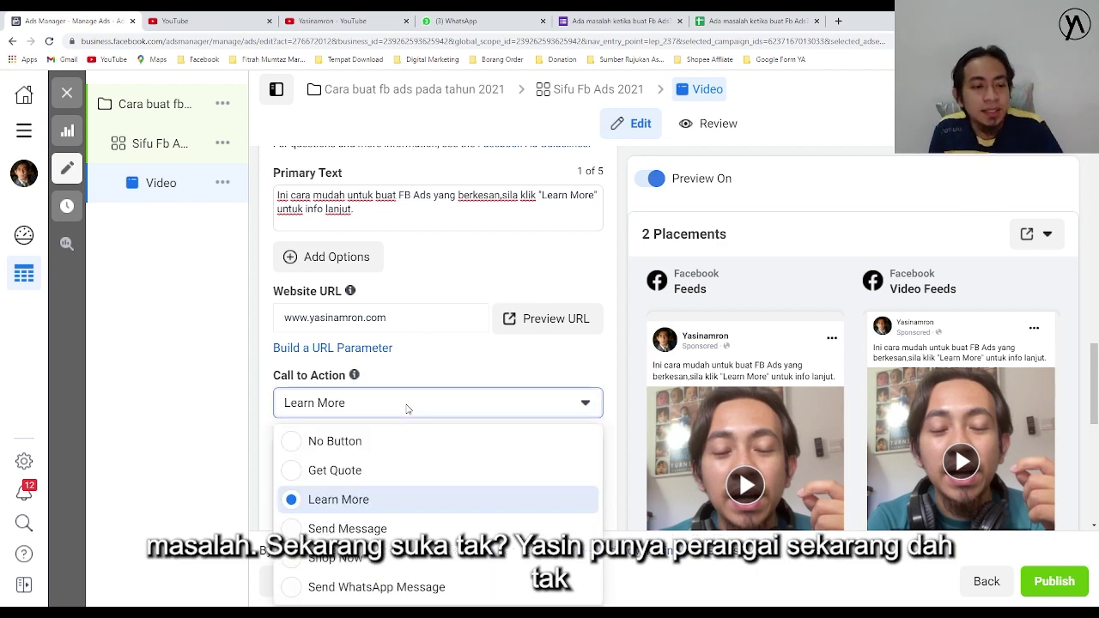
left_click(367, 443)
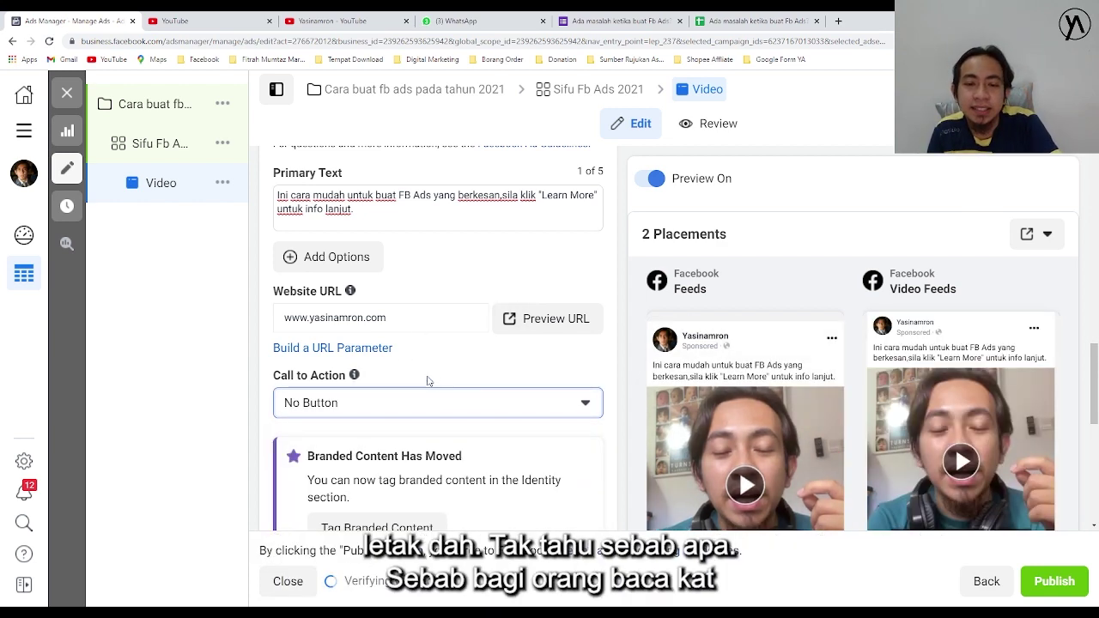
Replace the whole primary text with "Nak tahu cara buat FB Ads"
scroll(447, 242, "up", 1)
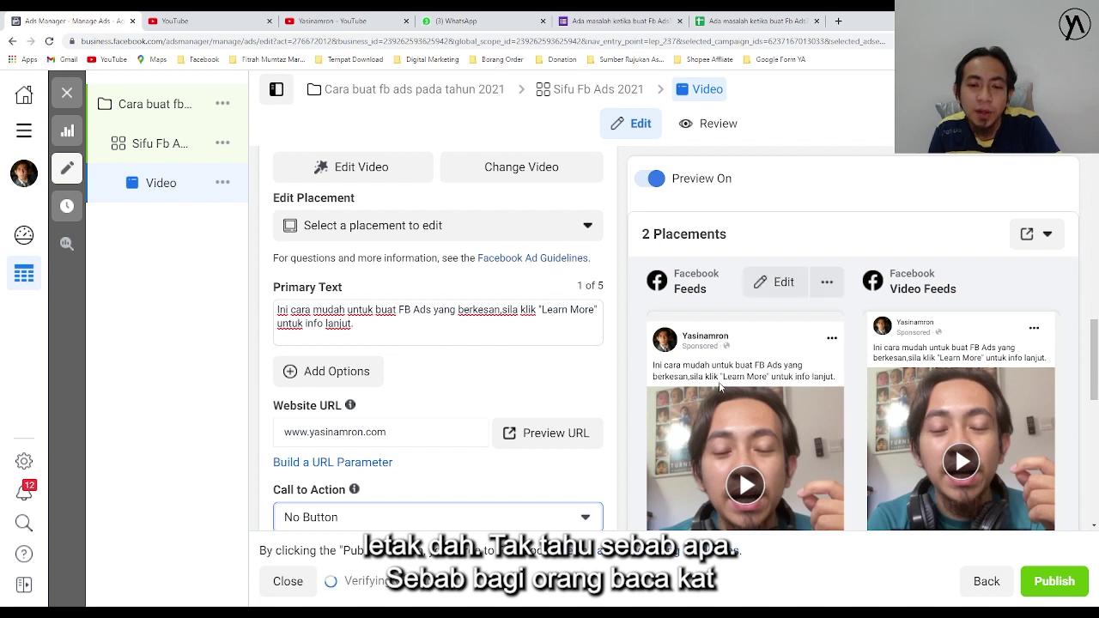
left_click_drag(357, 330, 264, 316)
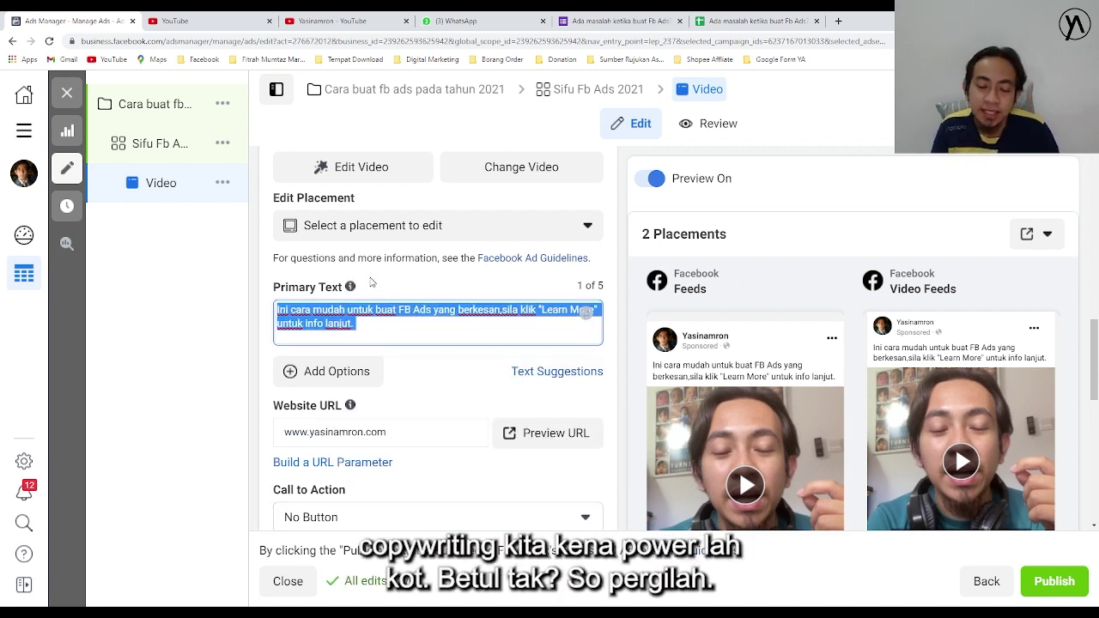
key("BackSpace")
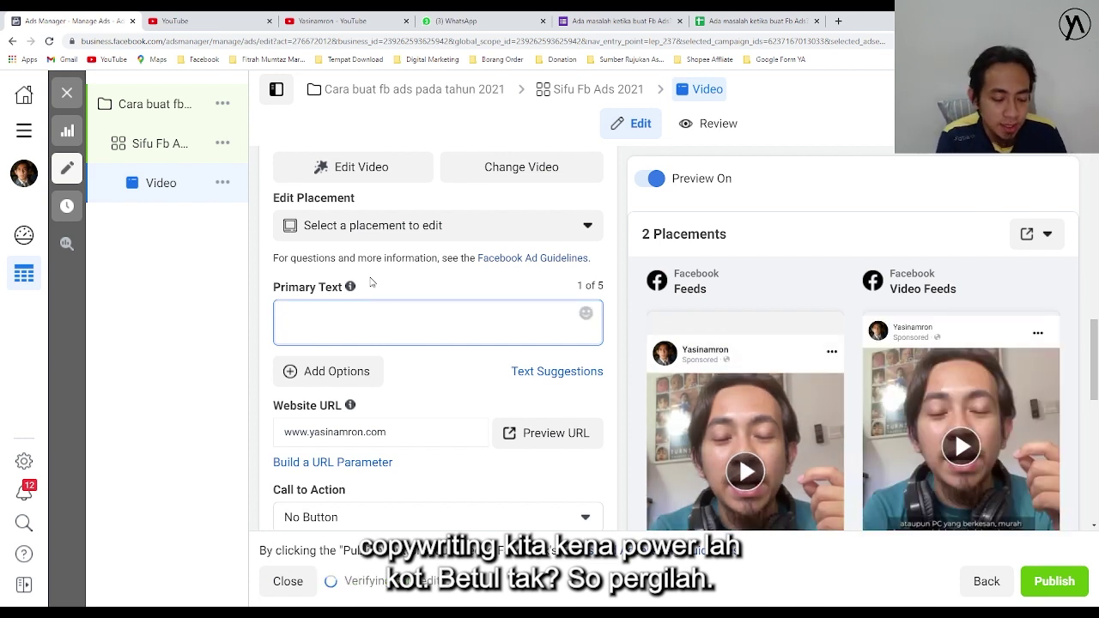
type("Nak")
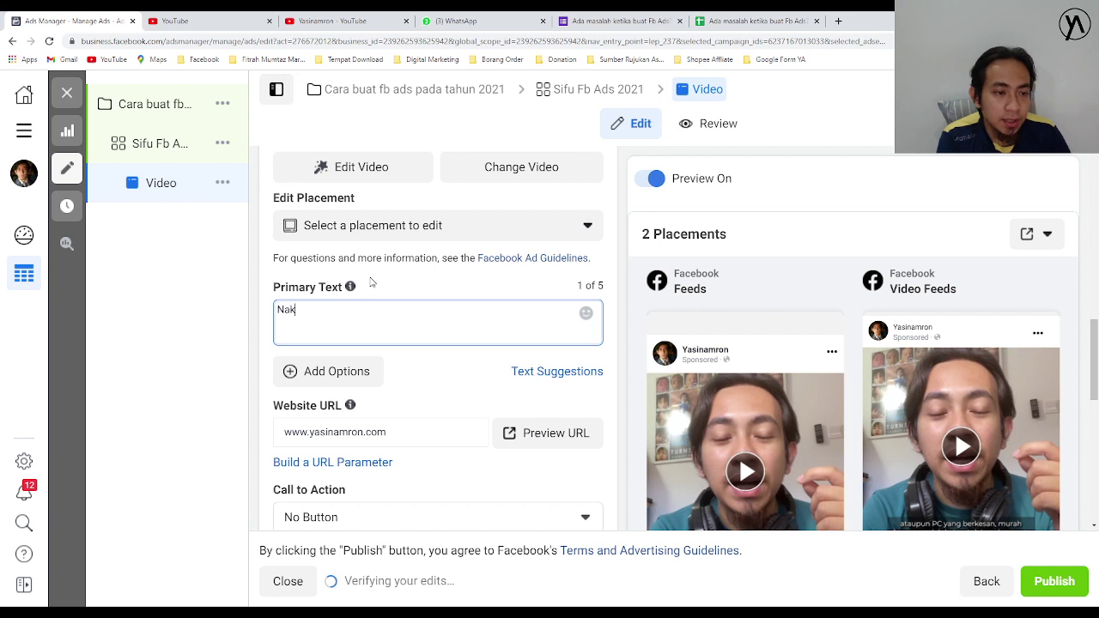
type(" tahu cara")
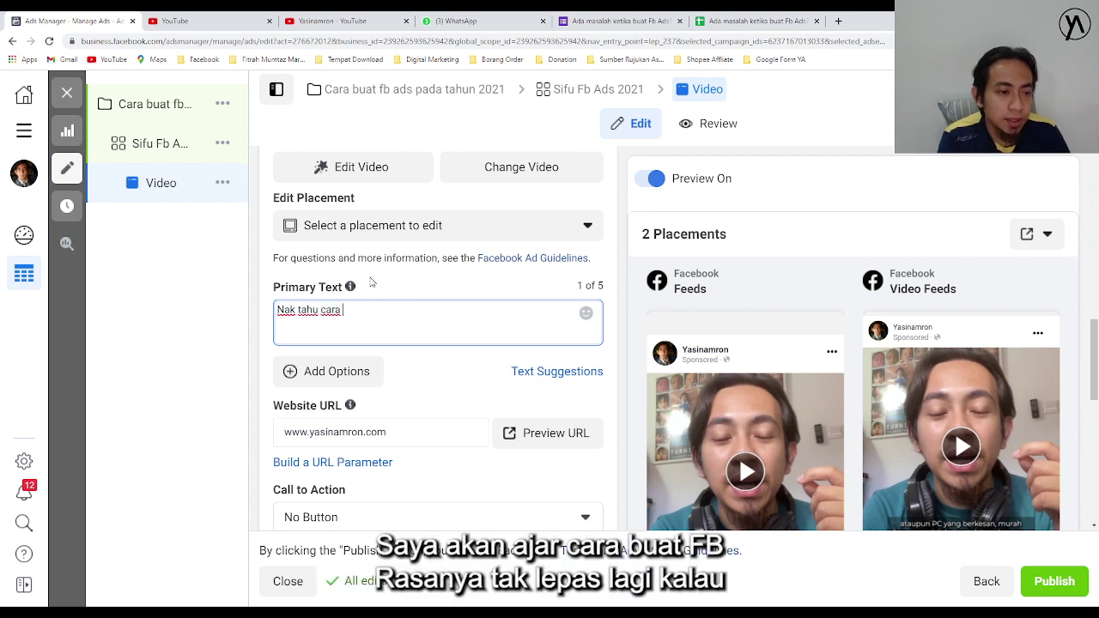
type(" buat F")
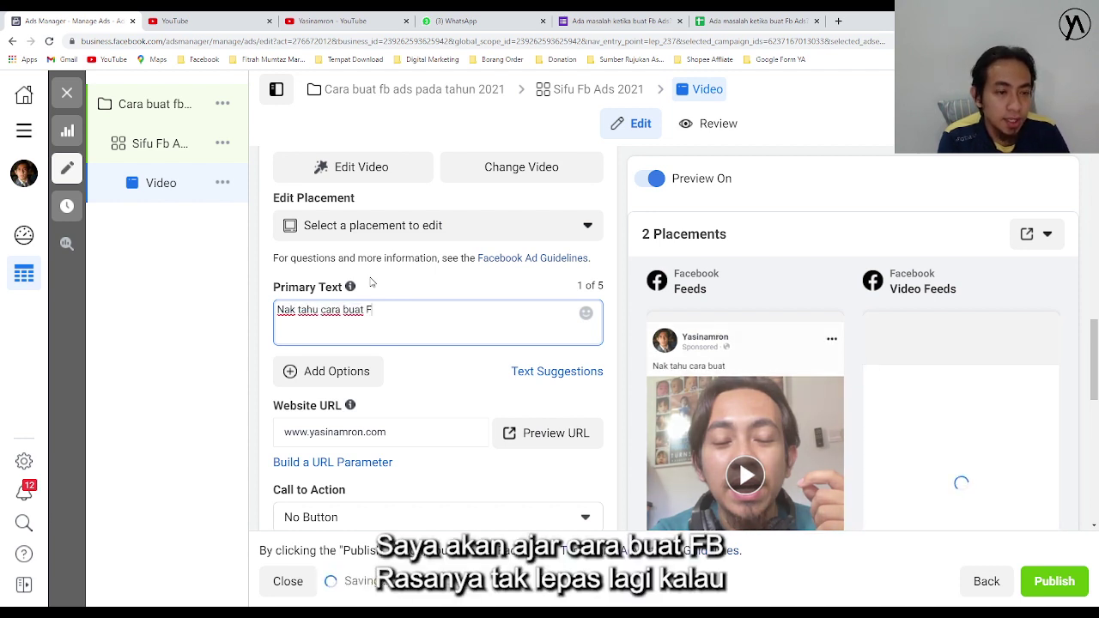
type("B Ads Yang")
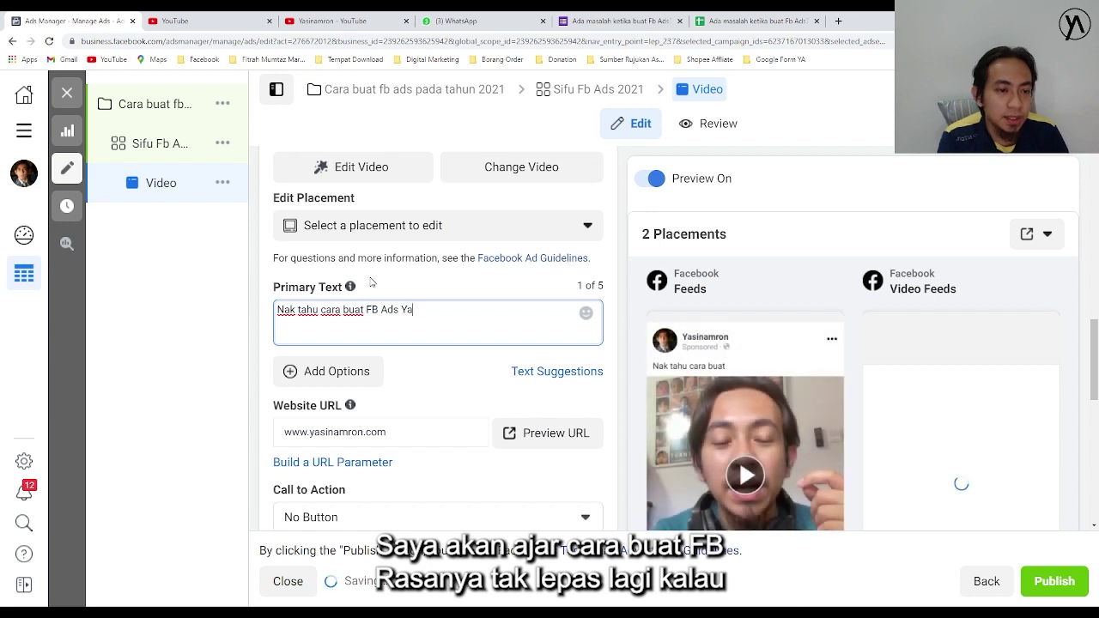
key("BackSpace")
key("BackSpace")
key("BackSpace")
key("BackSpace")
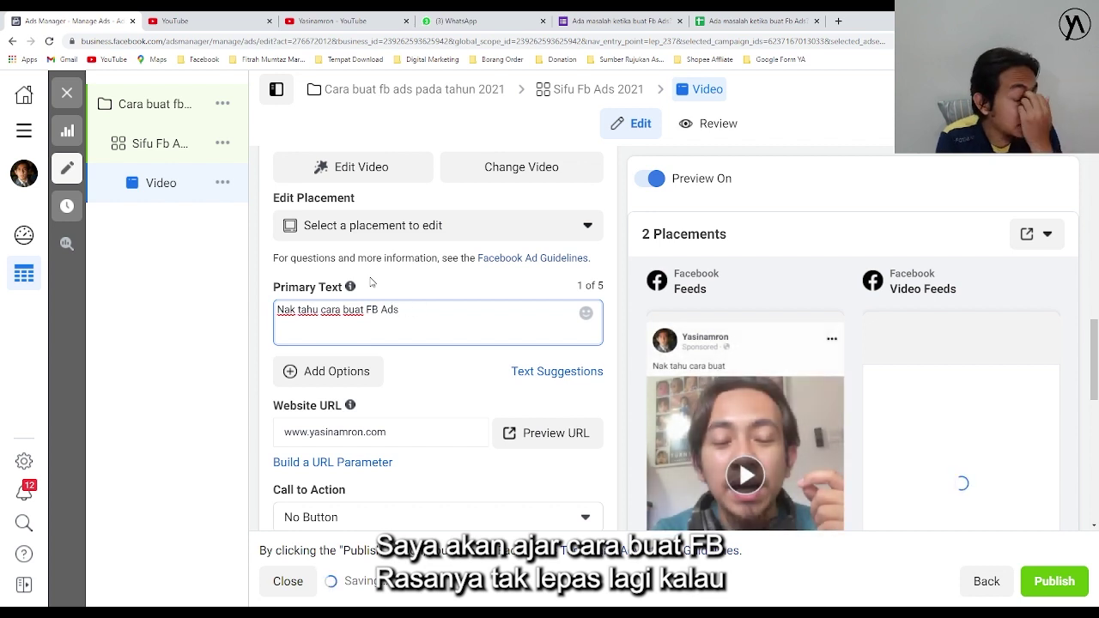
Replace "FB Ads" in the primary text with "iklan yang mudah"
key("BackSpace")
key("BackSpace")
key("BackSpace")
key("BackSpace")
key("BackSpace")
key("BackSpace")
key("BackSpace")
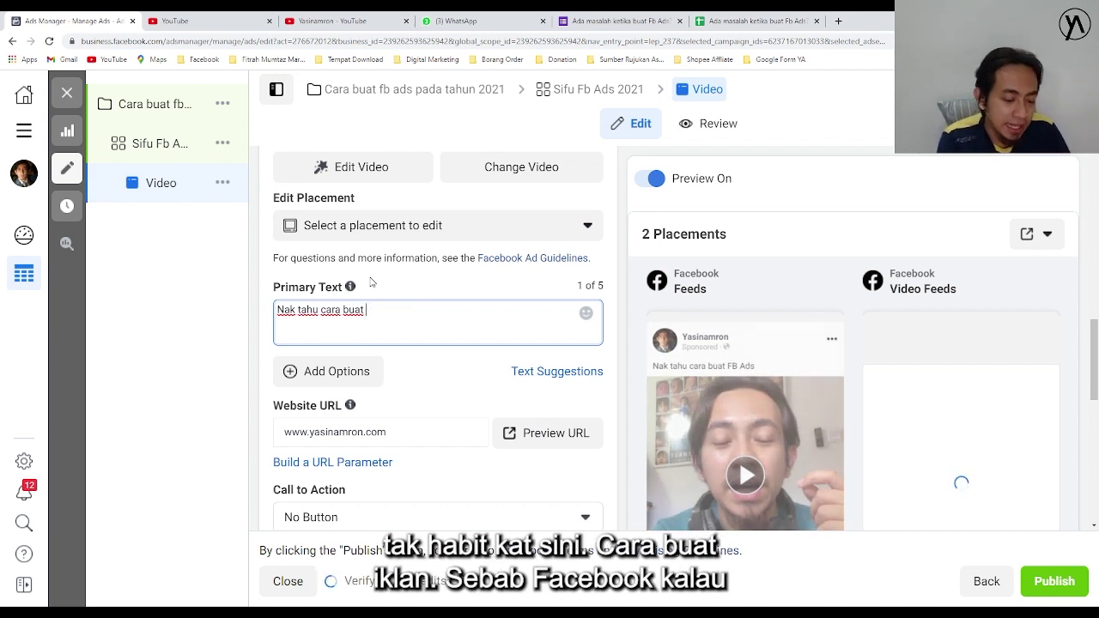
type("iklan yan")
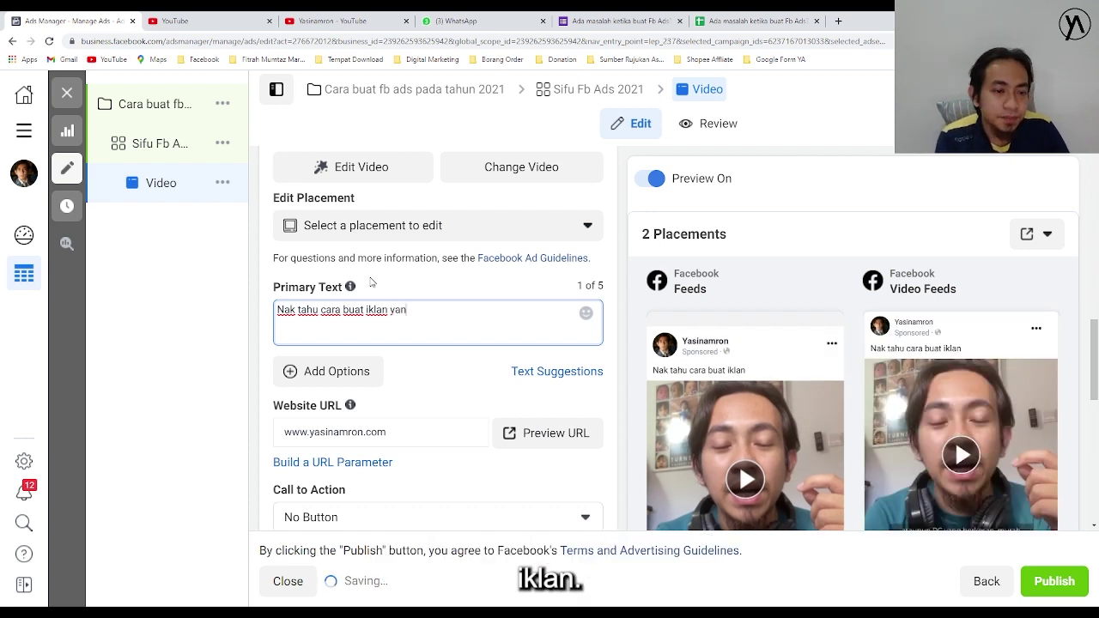
type("g mudah")
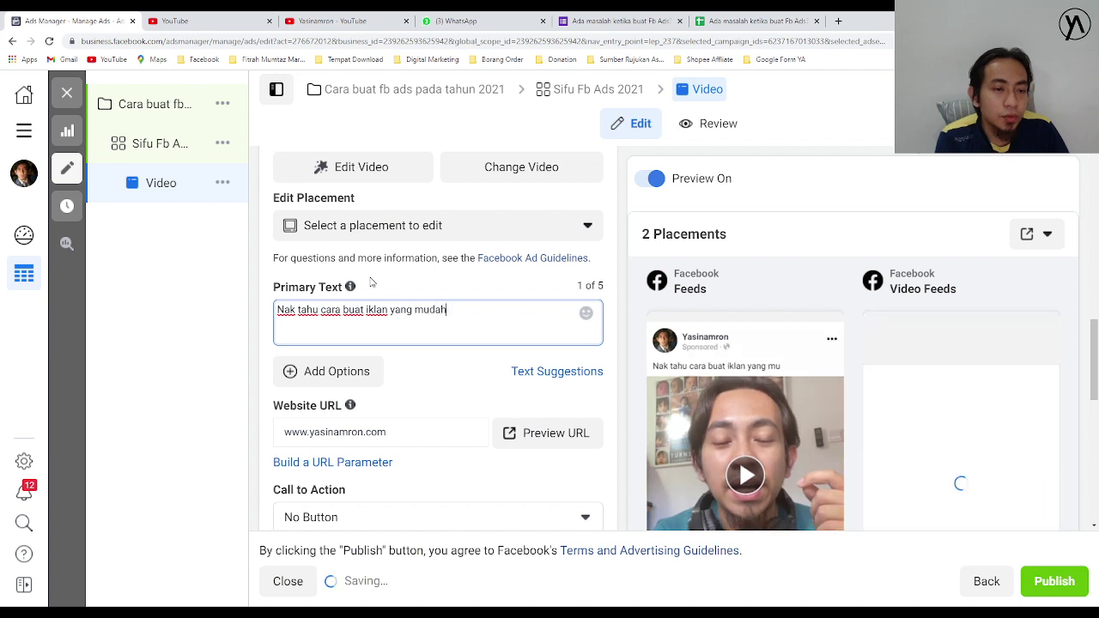
Replace the word "mudah" at the end of the primary text with "Murah,Mudah dan Berkesan"
key("BackSpace")
key("BackSpace")
key("BackSpace")
key("BackSpace")
key("BackSpace")
type("M")
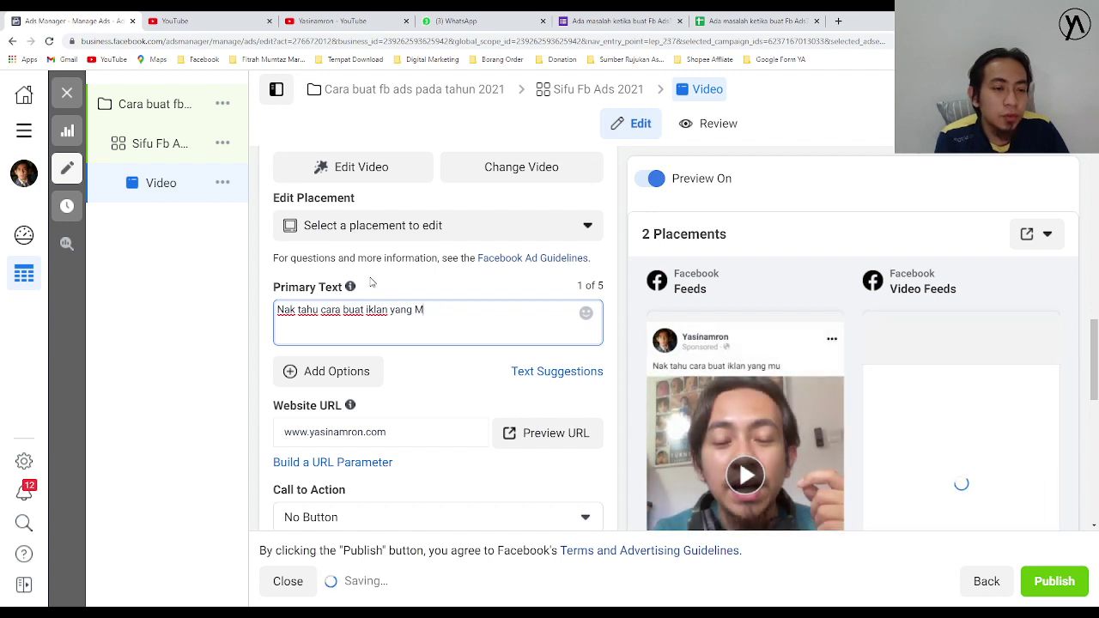
type("urah,Mudah dan")
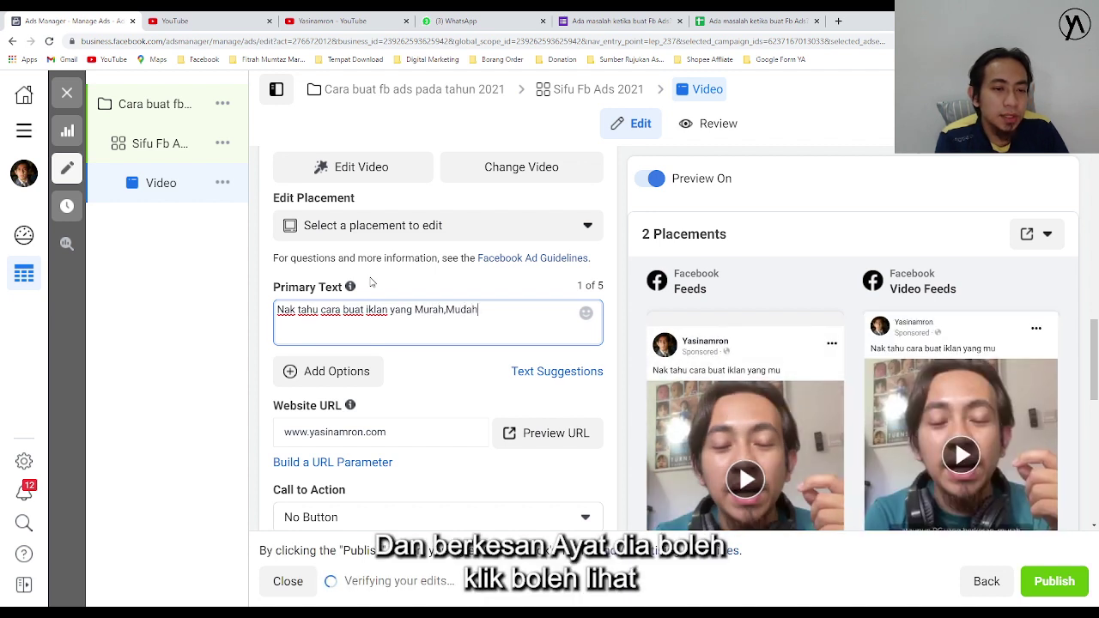
key("BackSpace")
key("BackSpace")
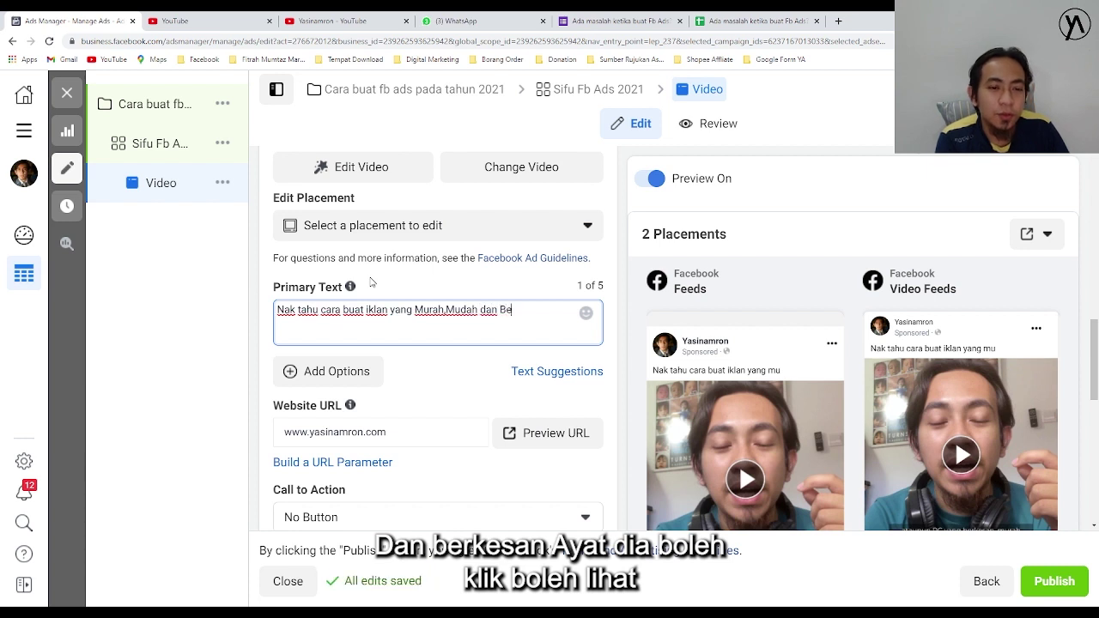
type("Berkesan")
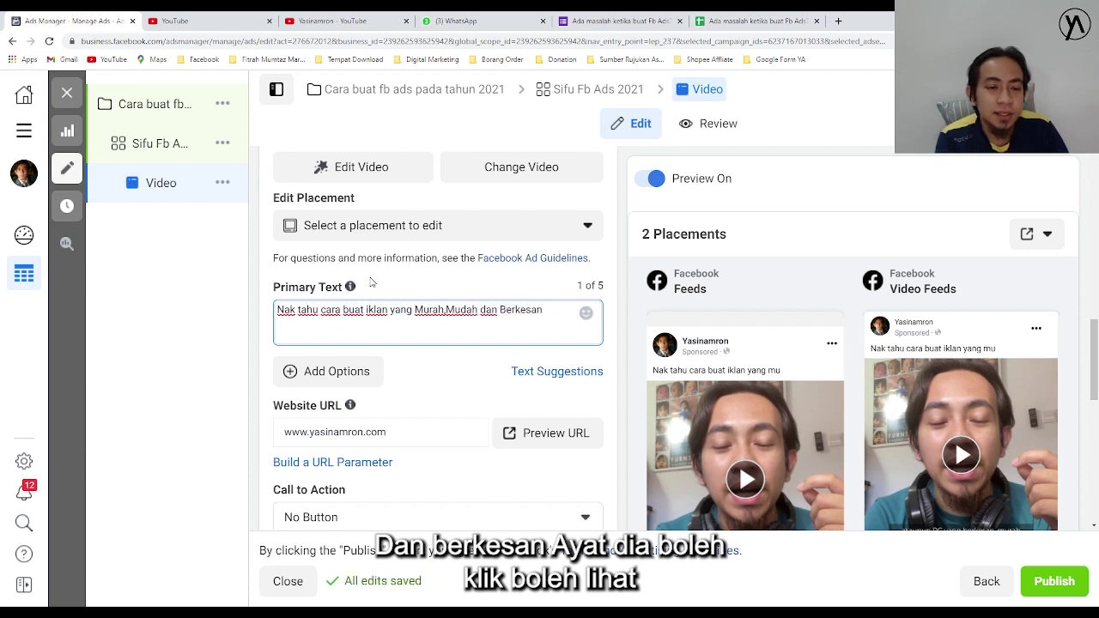
Continue the primary text after "Berkesan" with ",boleh lihat"
type(",b")
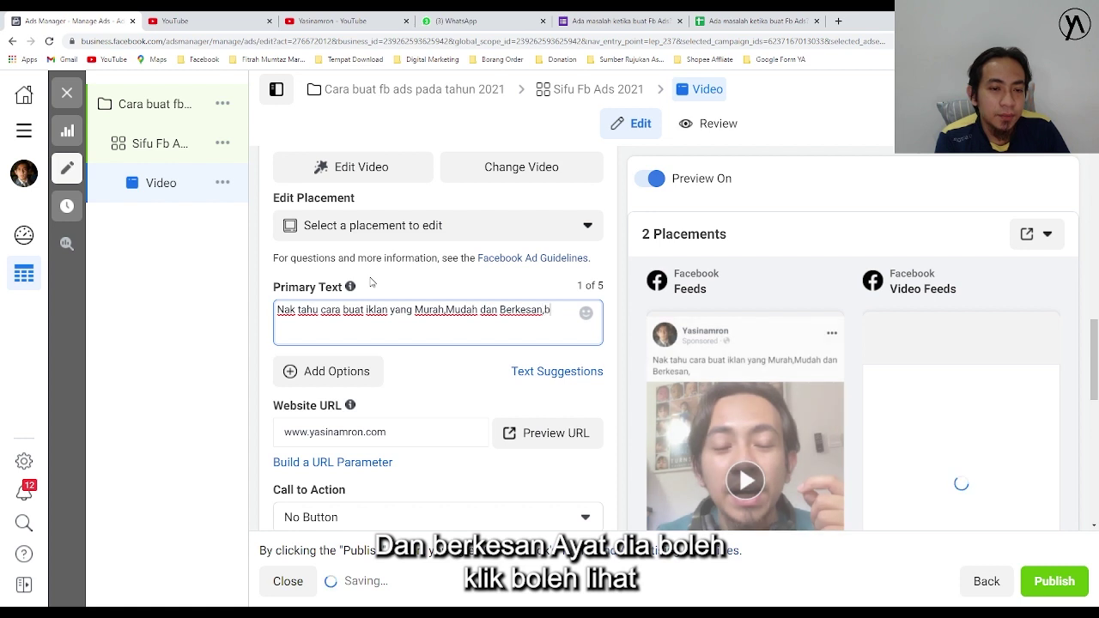
type("oleh l")
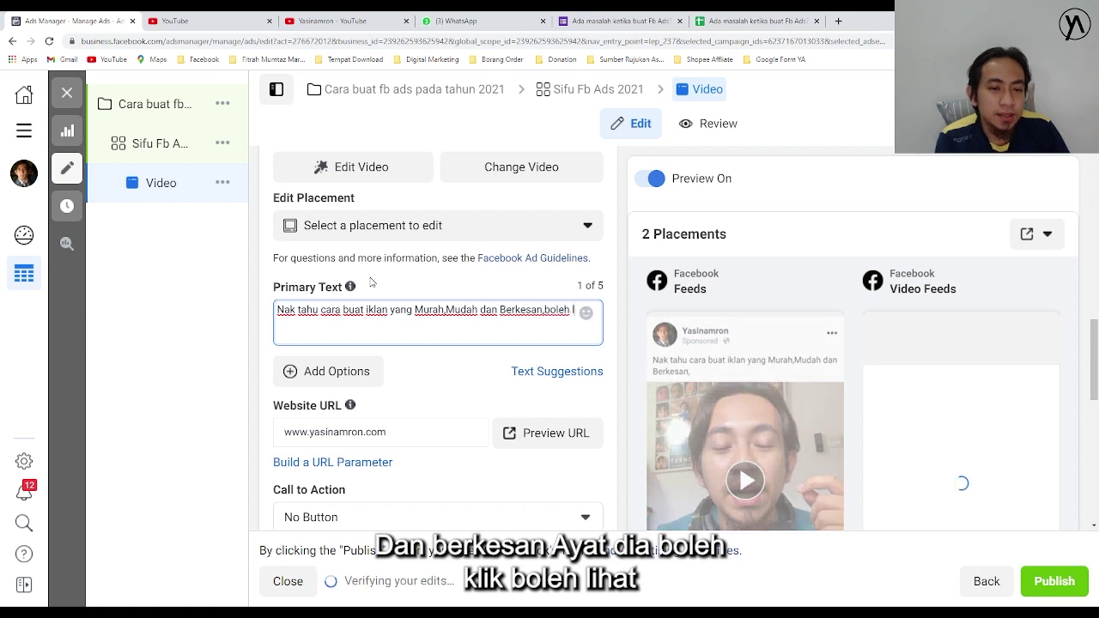
type("ihat dico")
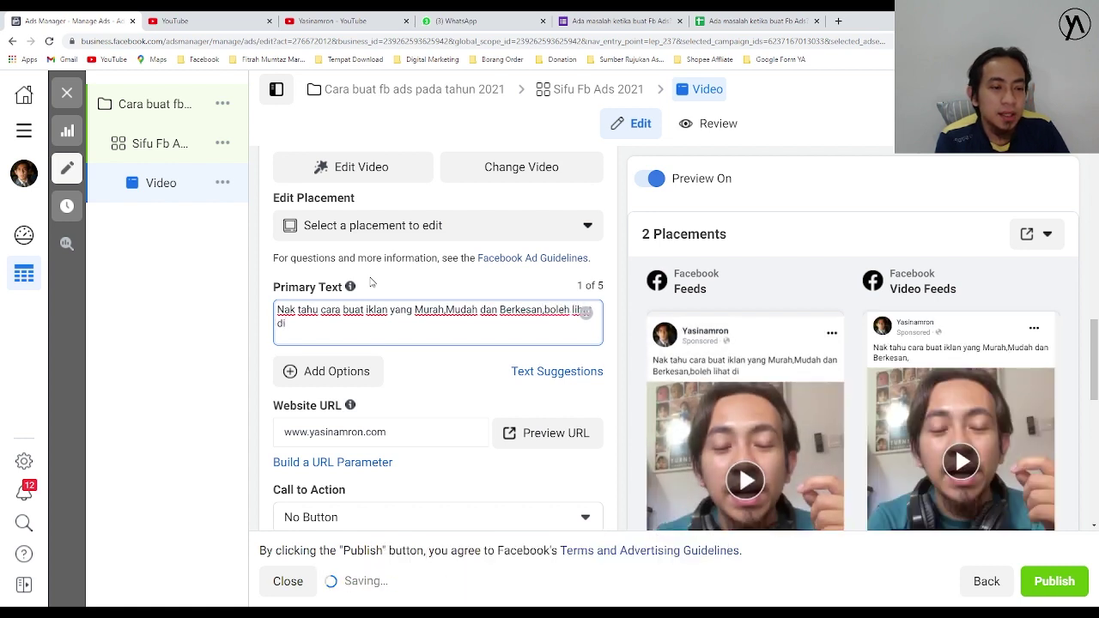
key("BackSpace")
key("BackSpace")
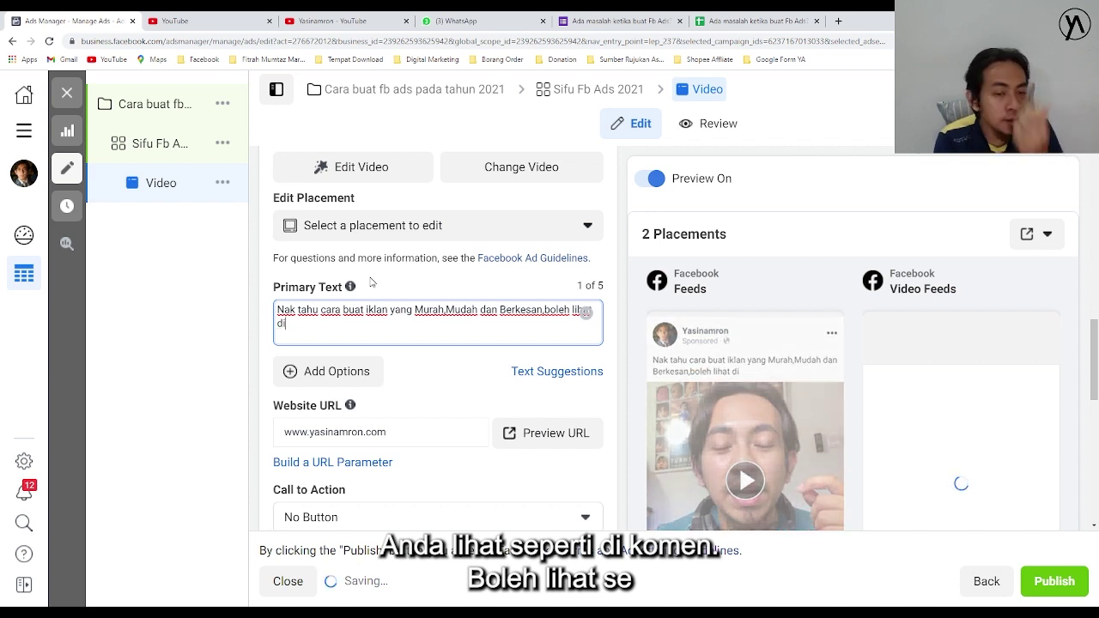
key("BackSpace")
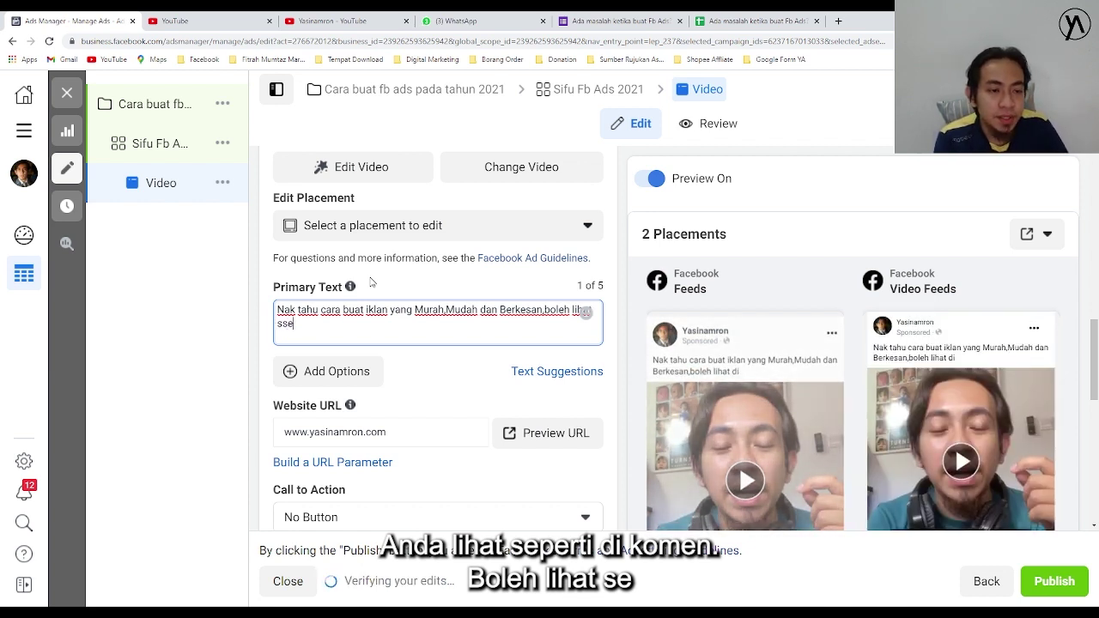
key("BackSpace")
key("BackSpace")
key("BackSpace")
type("seperti")
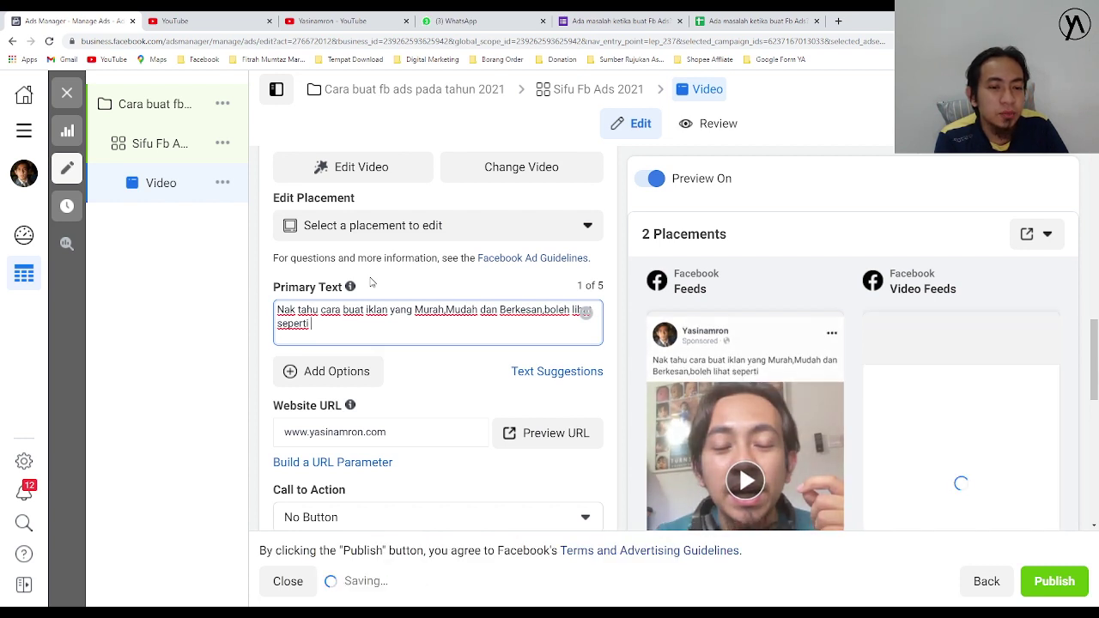
key("BackSpace")
key("BackSpace")
key("BackSpace")
key("BackSpace")
key("BackSpace")
key("BackSpace")
key("BackSpace")
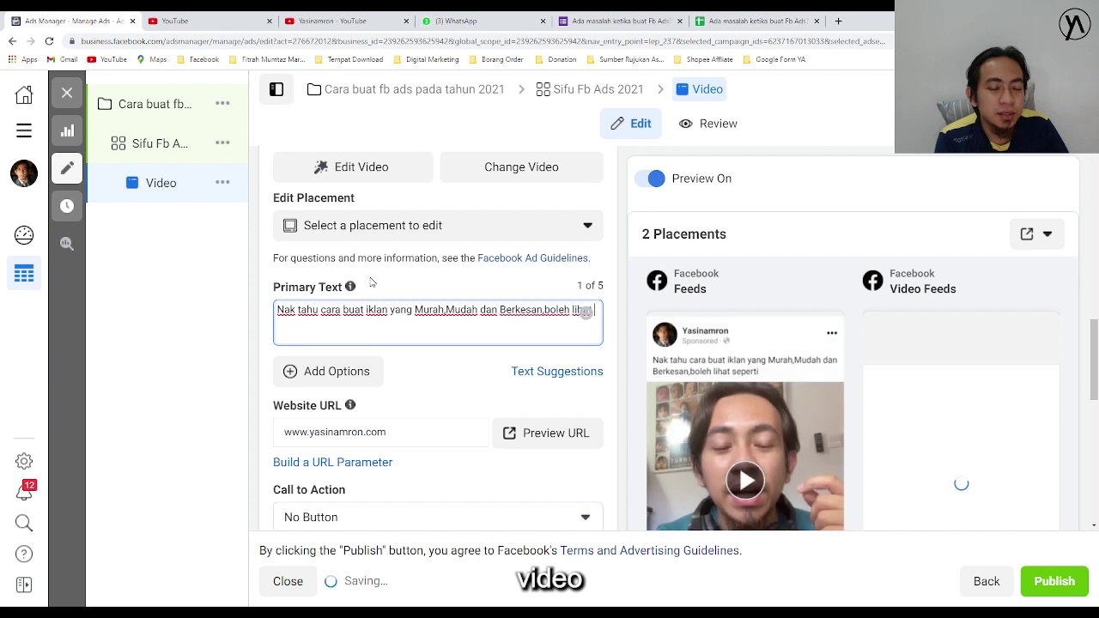
key("BackSpace")
Complete the first sentence of the primary text with "video di komen dibawah."
type("video di")
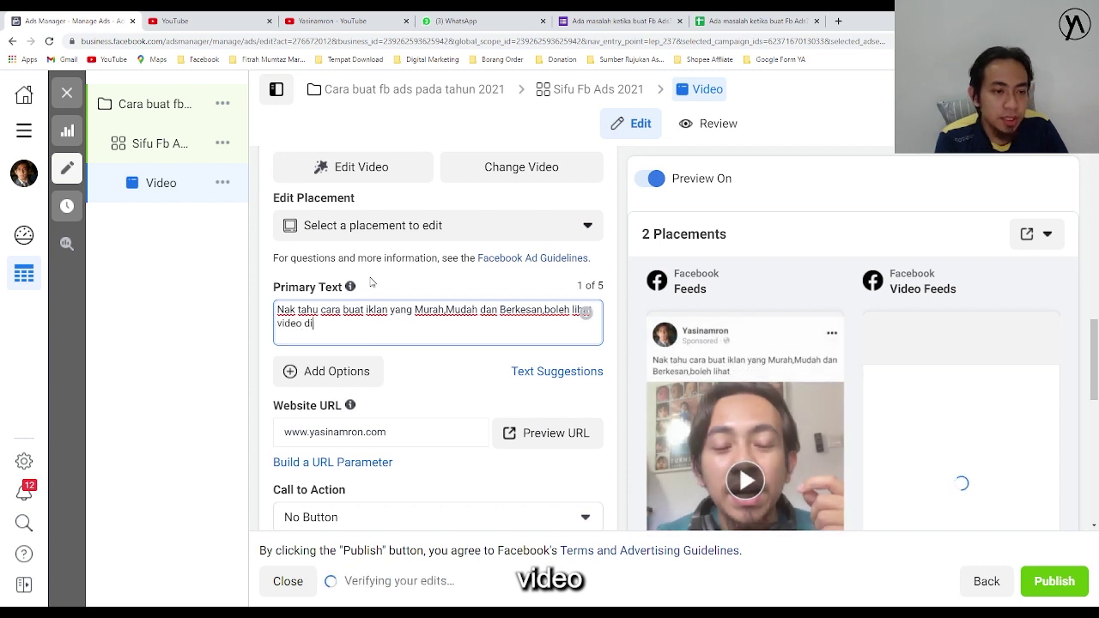
type(" komen ")
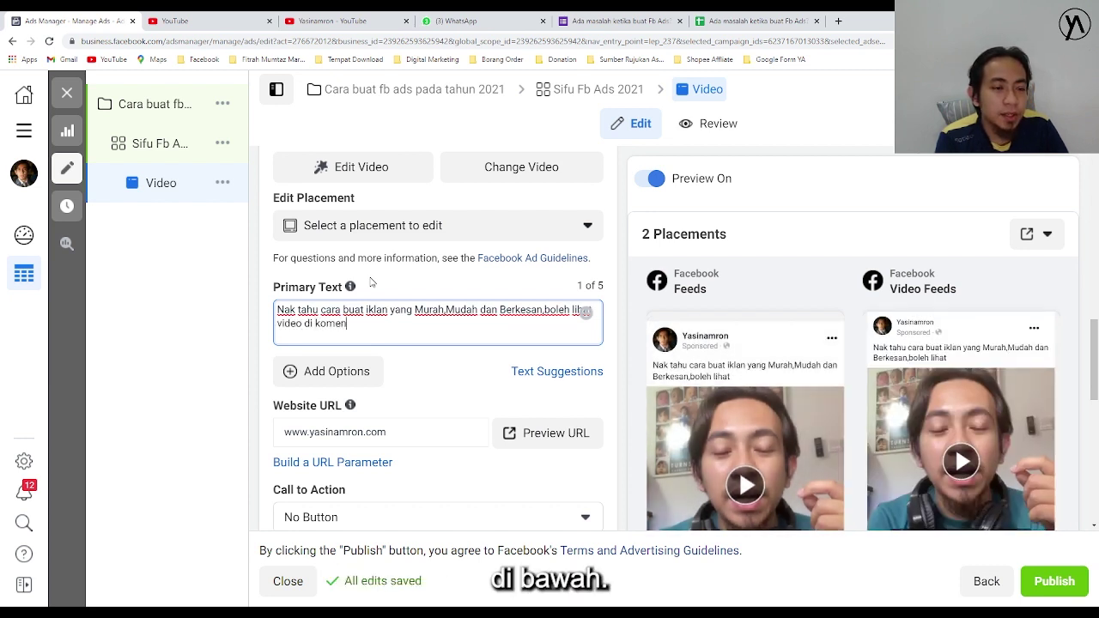
type("dibawah")
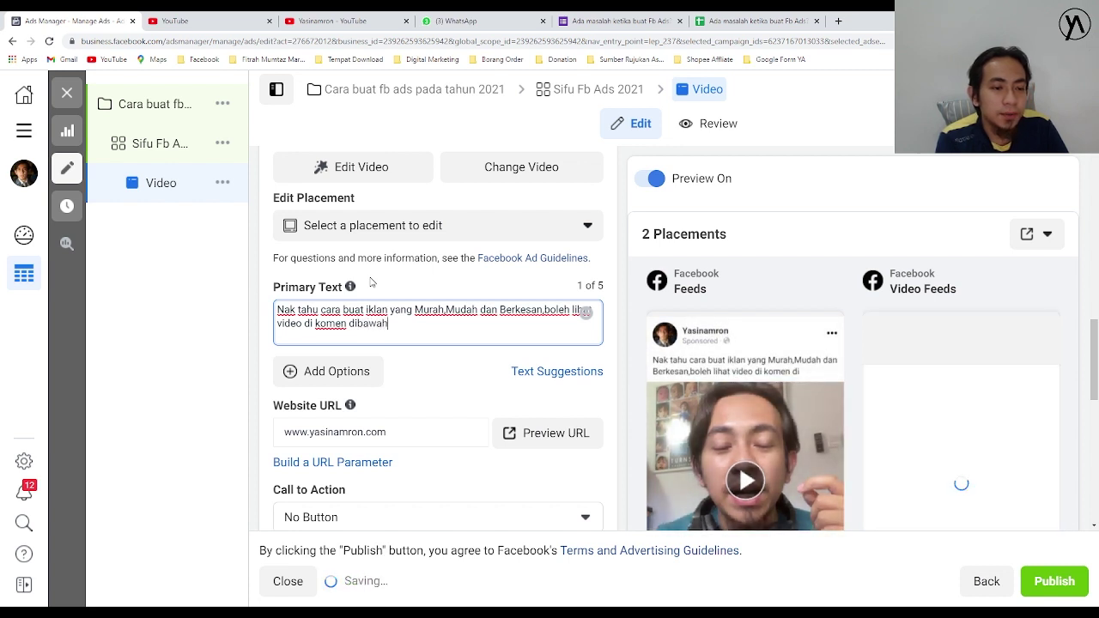
type(".")
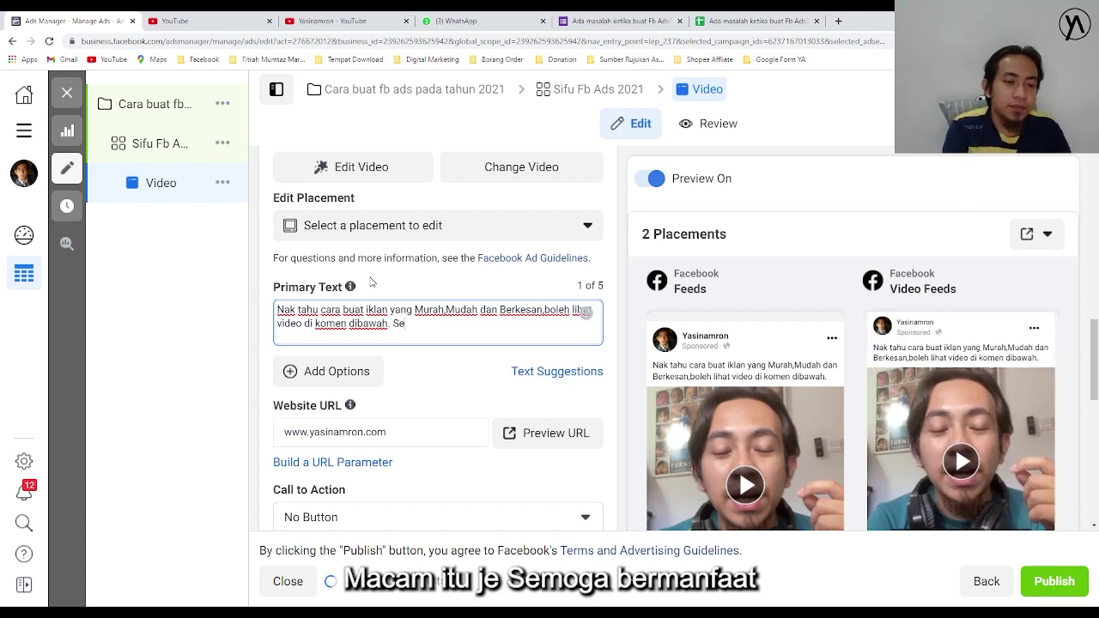
Add "Semoga bermanfaat,jangan lupa like,komen dan share video ini. #" to the end of the primary text
type("Semoga berman")
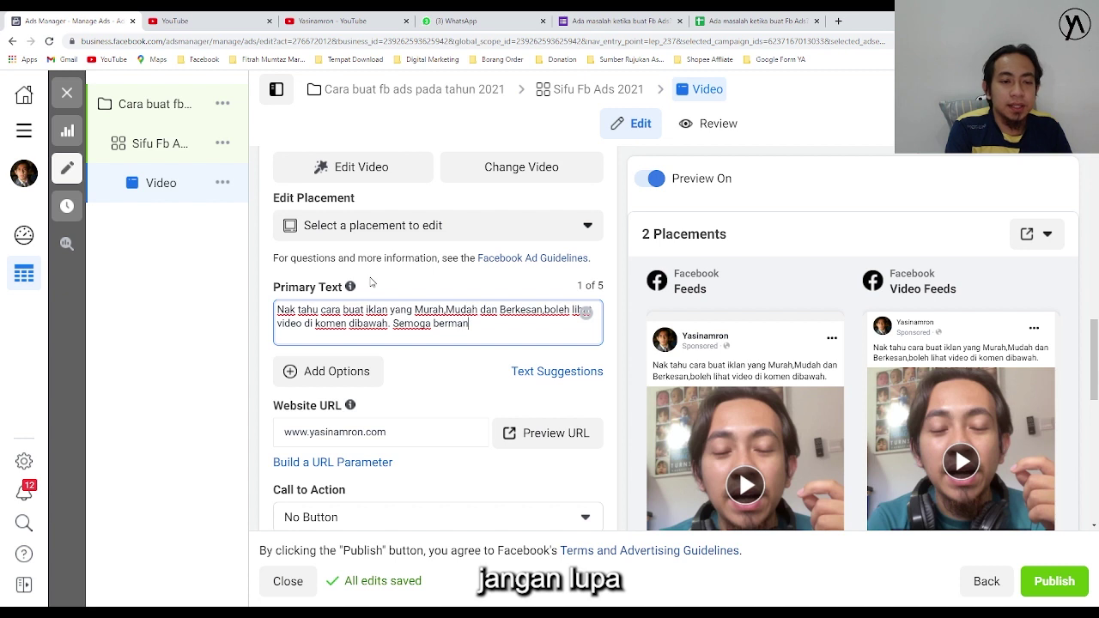
type("faat")
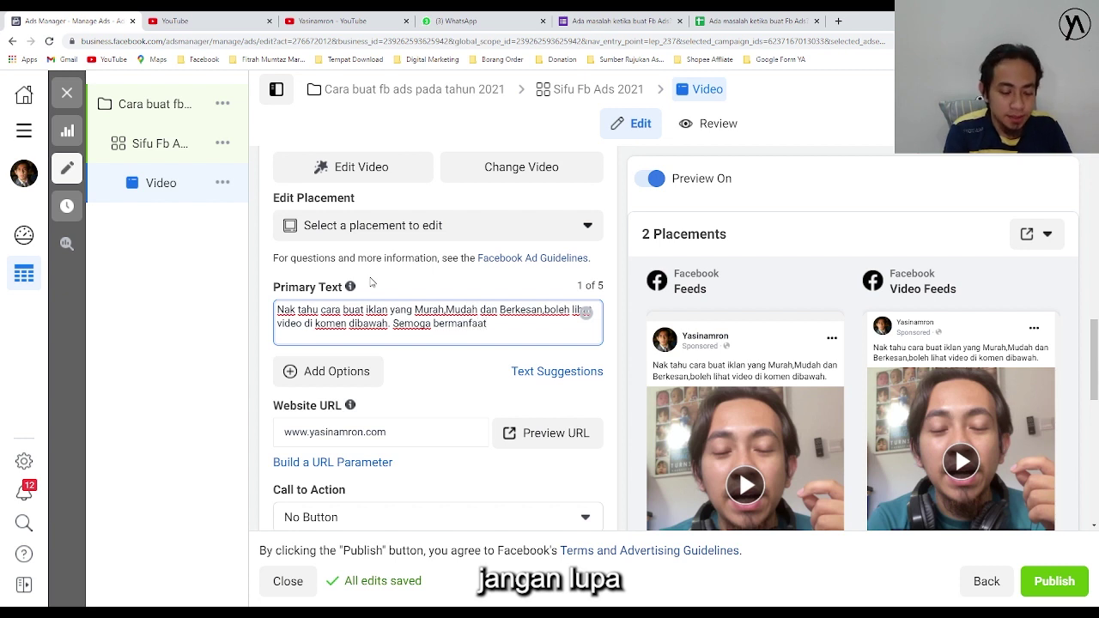
type(",janga")
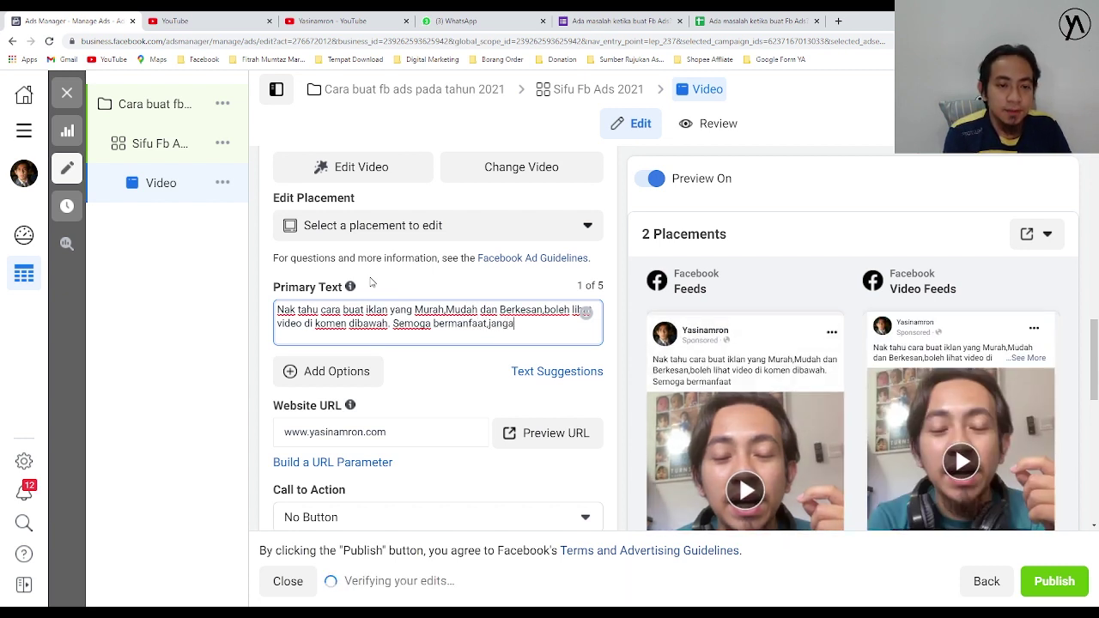
type("n lup")
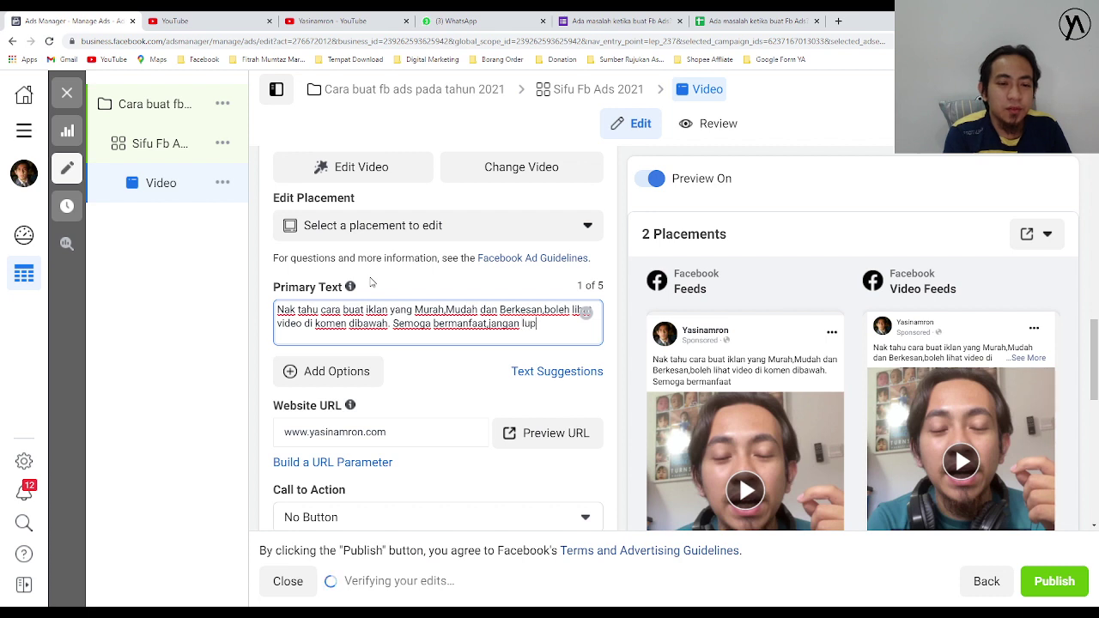
type("a like")
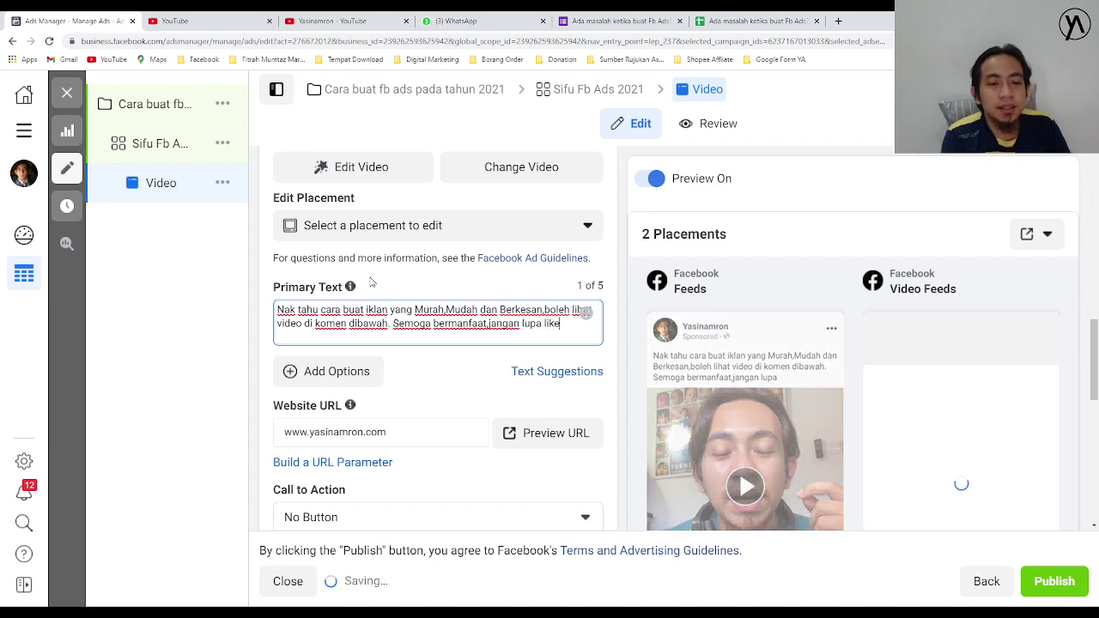
type(",komen dan ")
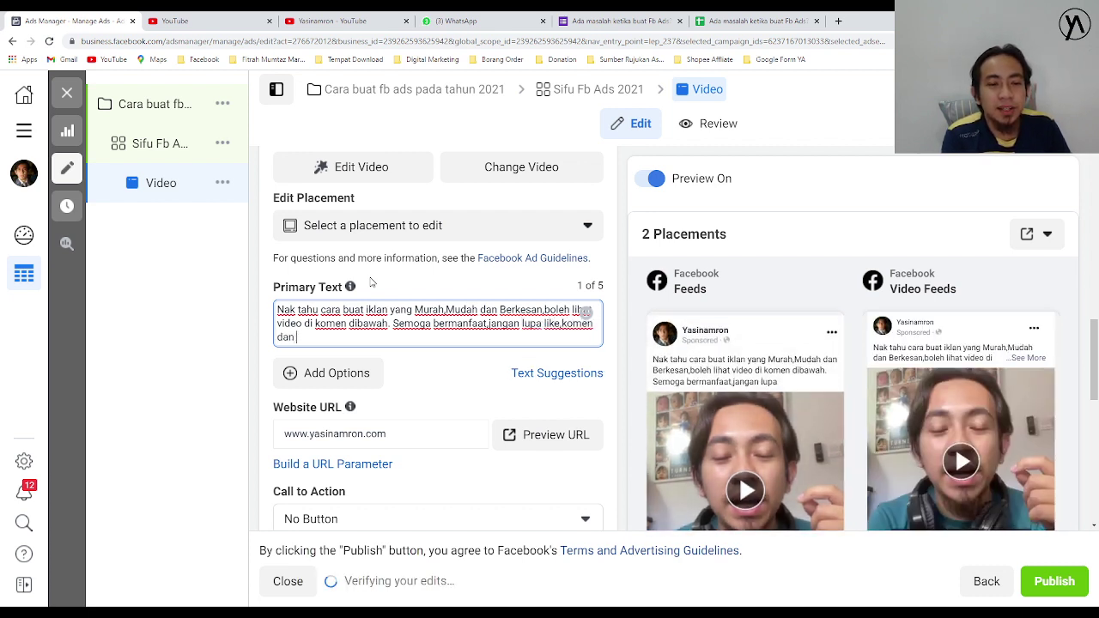
type("share")
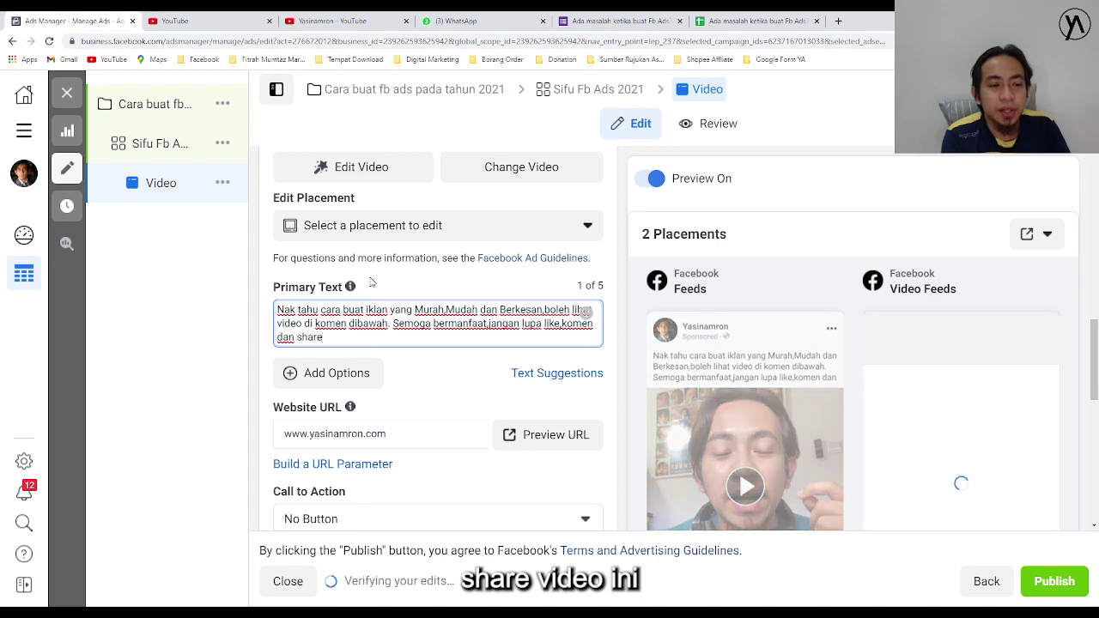
type(" video")
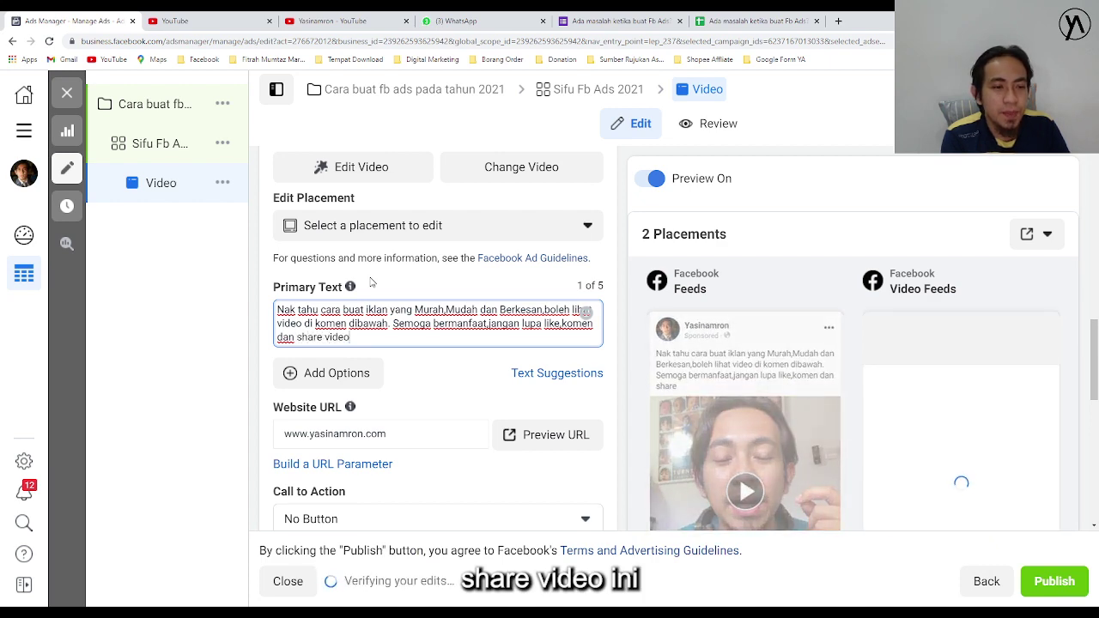
type(" ini. #")
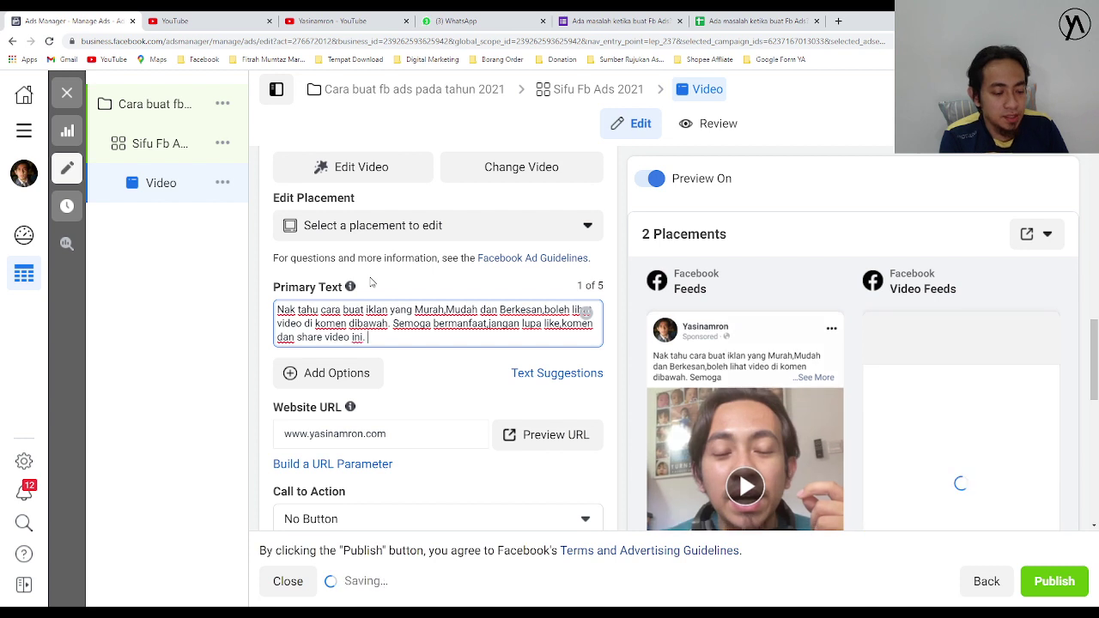
key("BackSpace")
key("BackSpace")
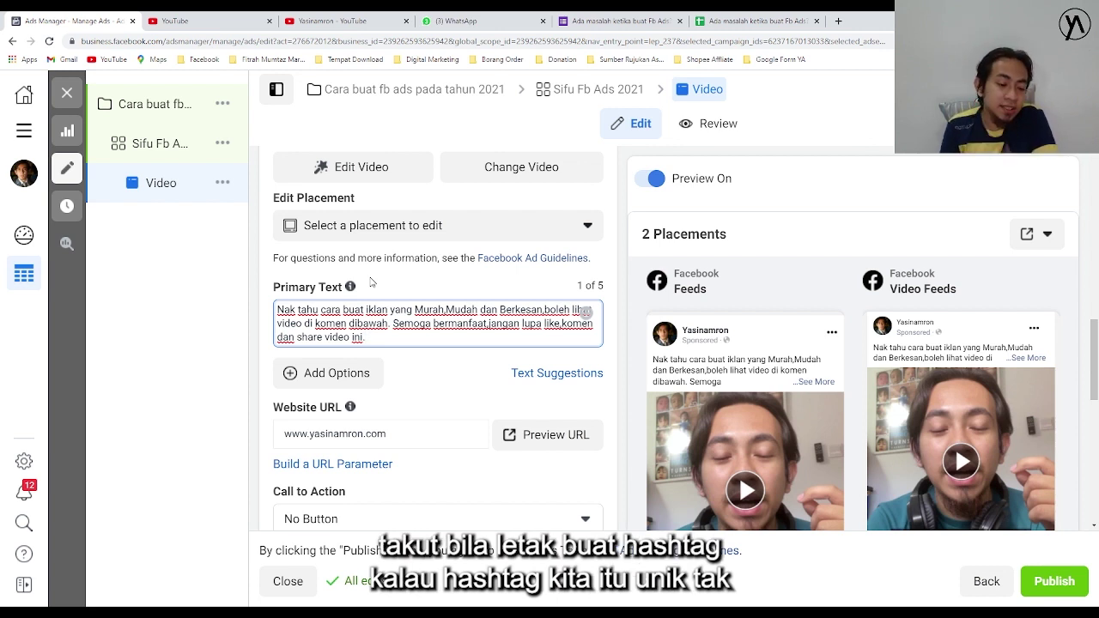
type("#")
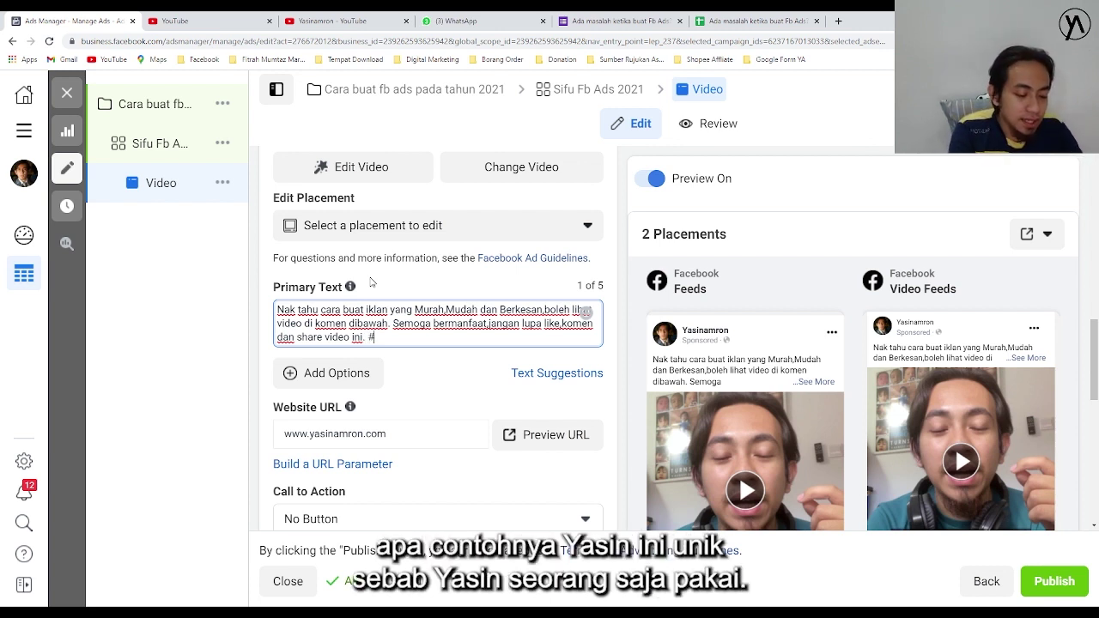
type("yasiban")
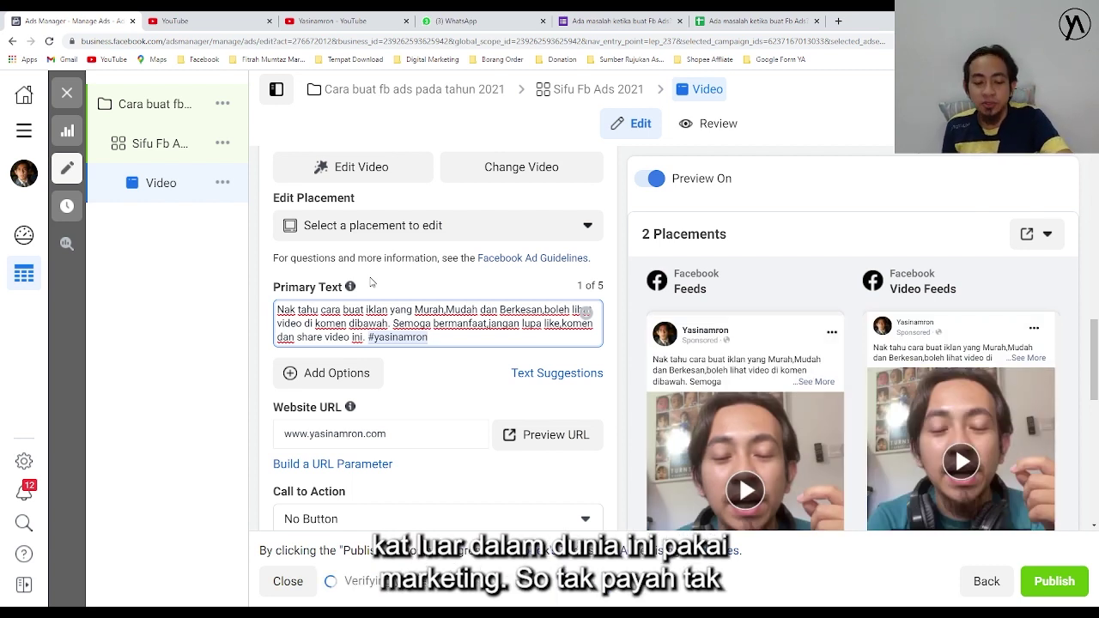
key("BackSpace")
key("BackSpace")
key("BackSpace")
key("BackSpace")
key("BackSpace")
key("BackSpace")
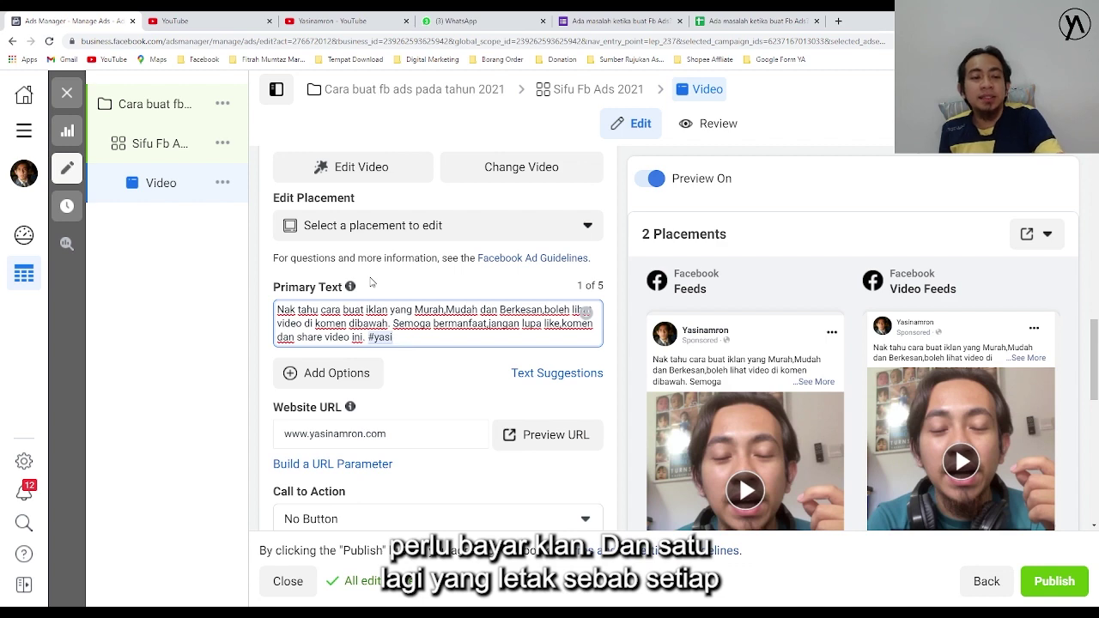
key("BackSpace")
key("BackSpace")
key("BackSpace")
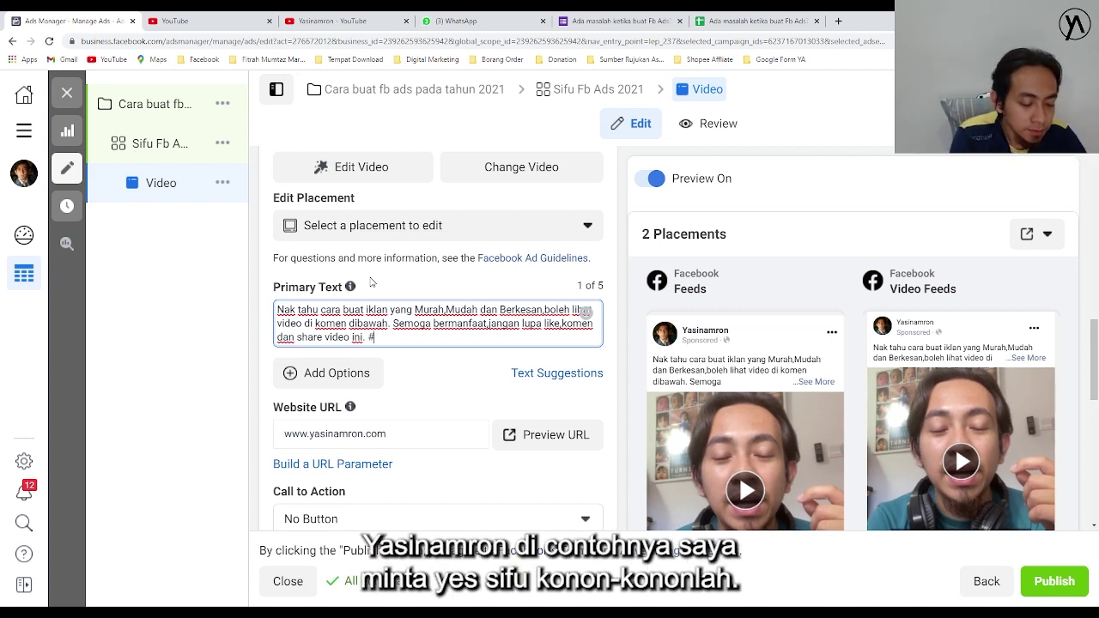
Complete the hashtags at the end of the primary text with the page name, #digitalmarketing and #sifumarketing
type("asinamron #digita")
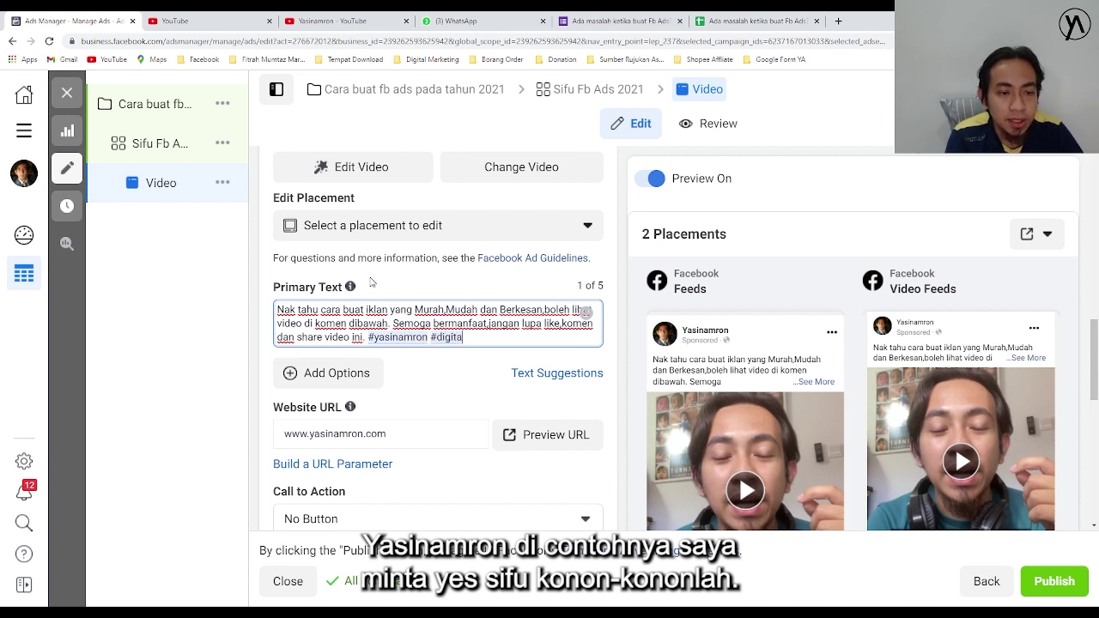
type("markr")
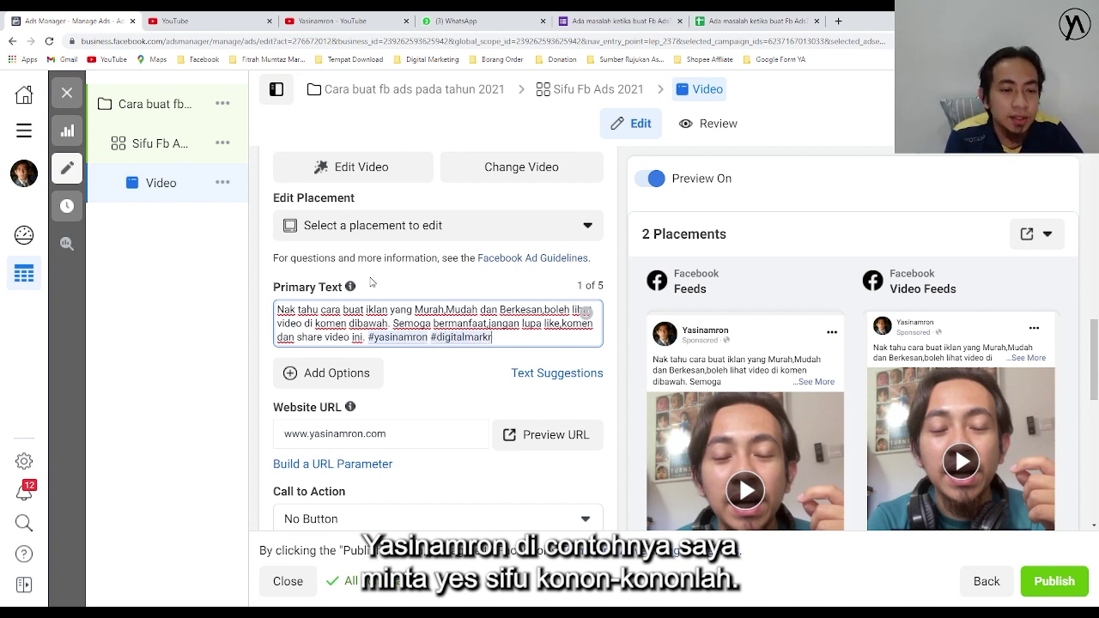
key("BackSpace")
type("eting #")
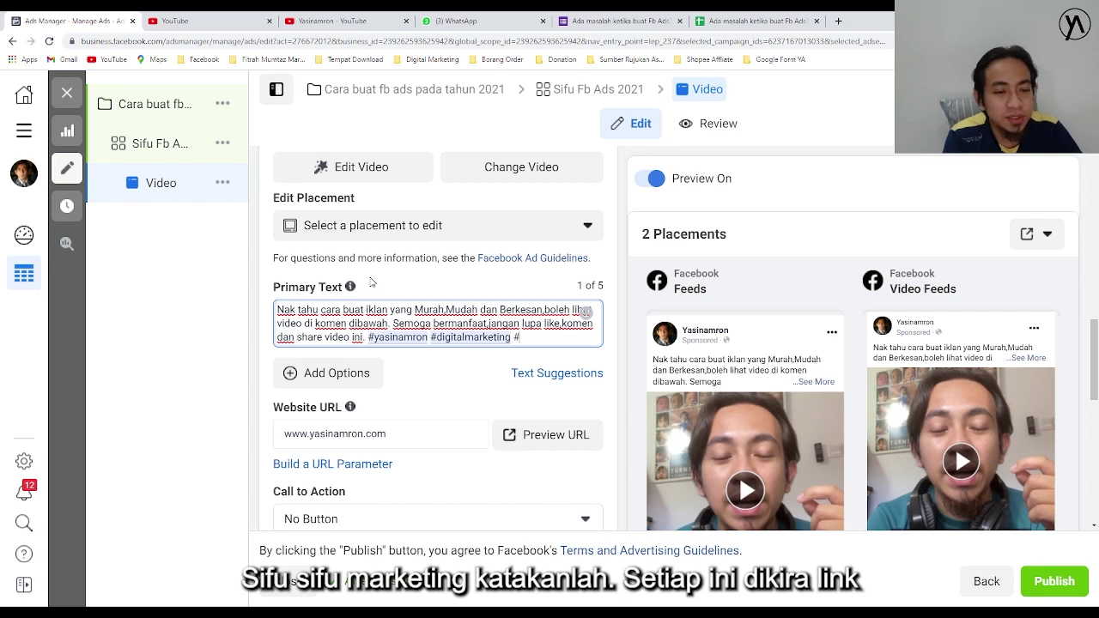
type("sifumarketing")
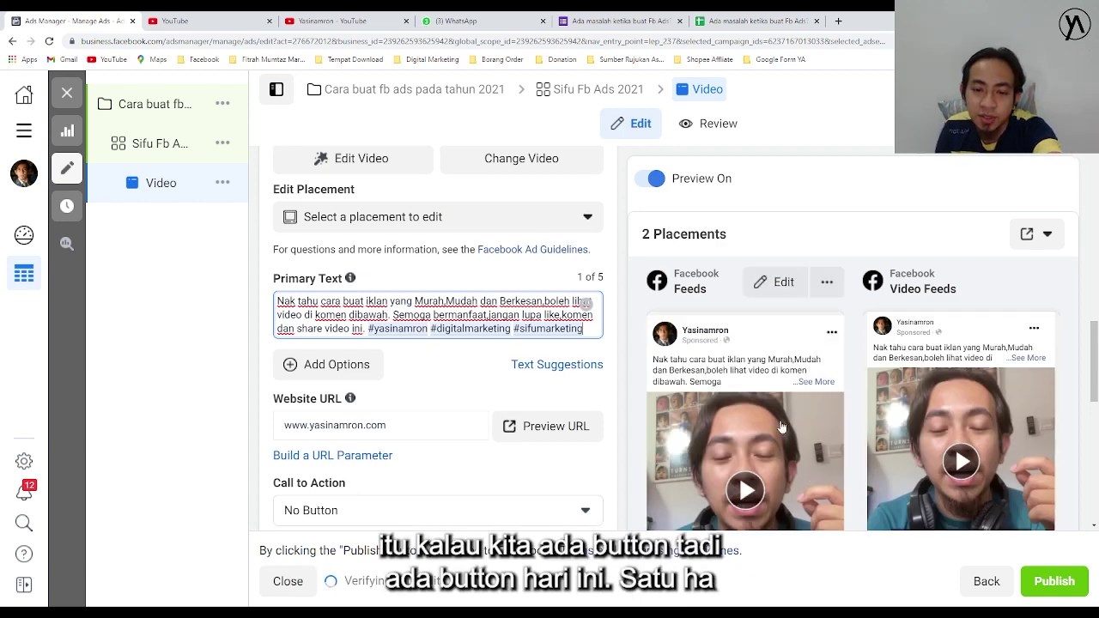
Review the ad's website URL, call to action, tracking settings and the Facebook Feeds and Video Feeds previews
scroll(480, 280, "down", 3)
scroll(480, 281, "down", 5)
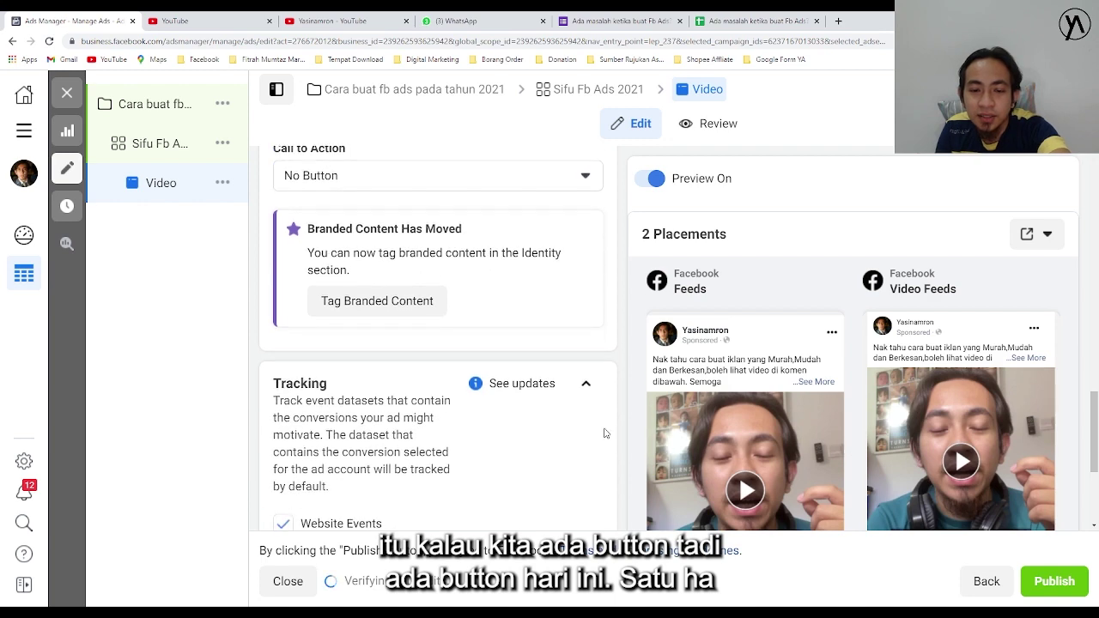
scroll(845, 415, "down", 3)
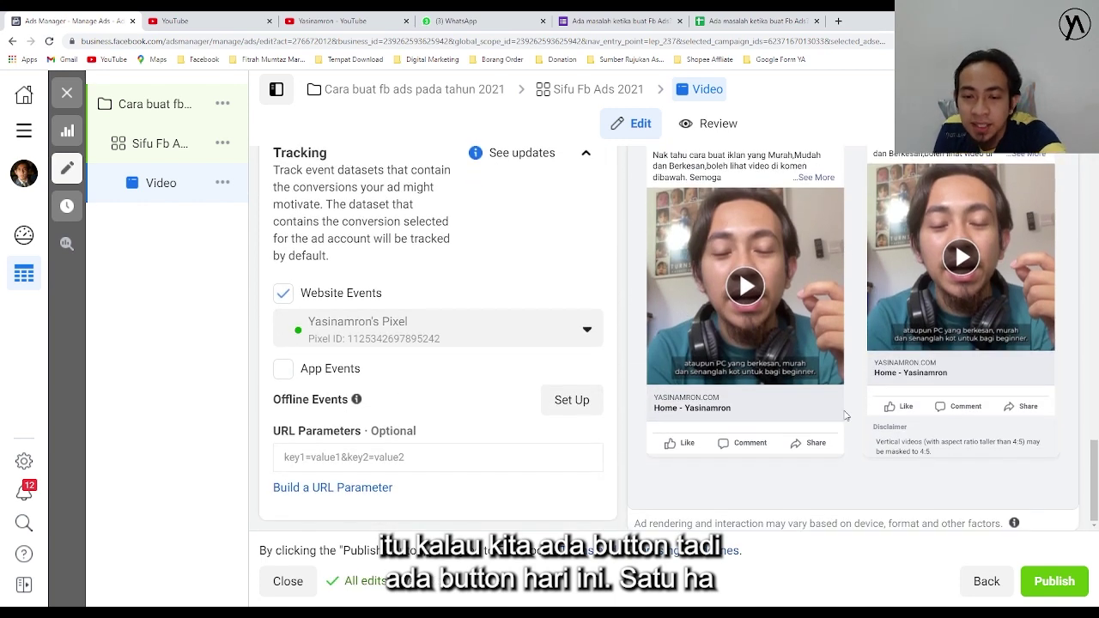
scroll(845, 415, "up", 3)
scroll(580, 405, "up", 5)
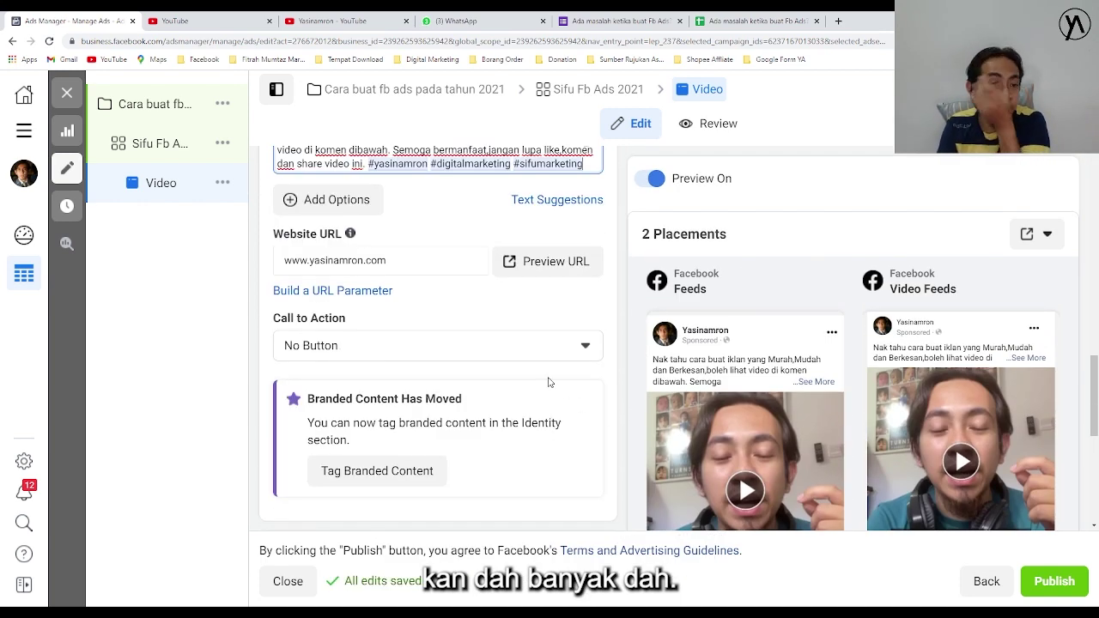
scroll(550, 380, "up", 2)
scroll(480, 481, "down", 2)
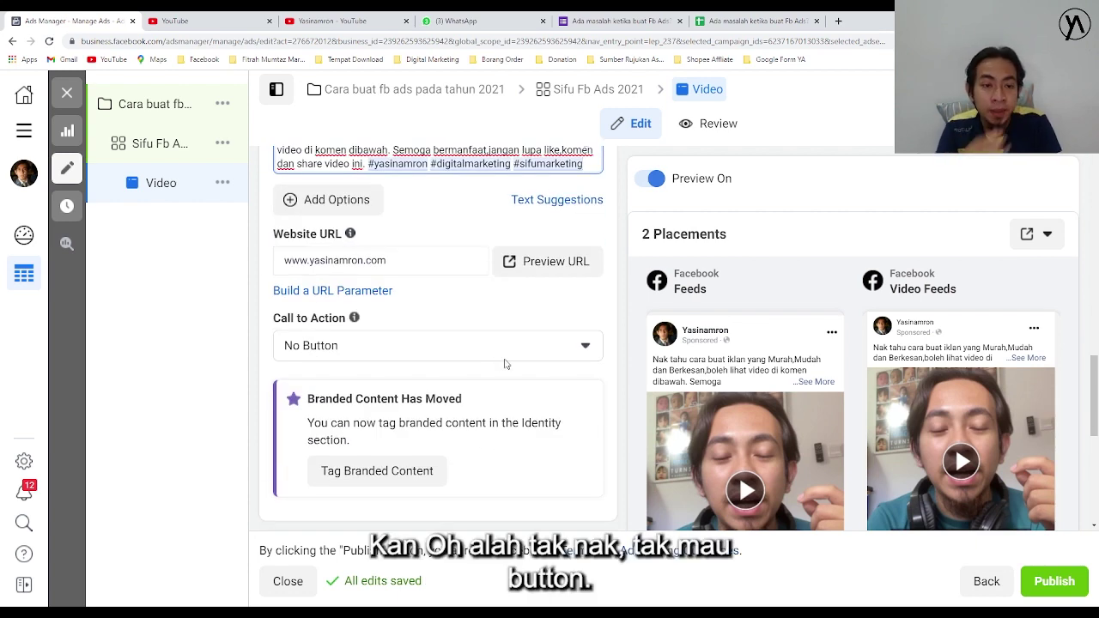
scroll(511, 370, "down", 5)
scroll(842, 470, "down", 2)
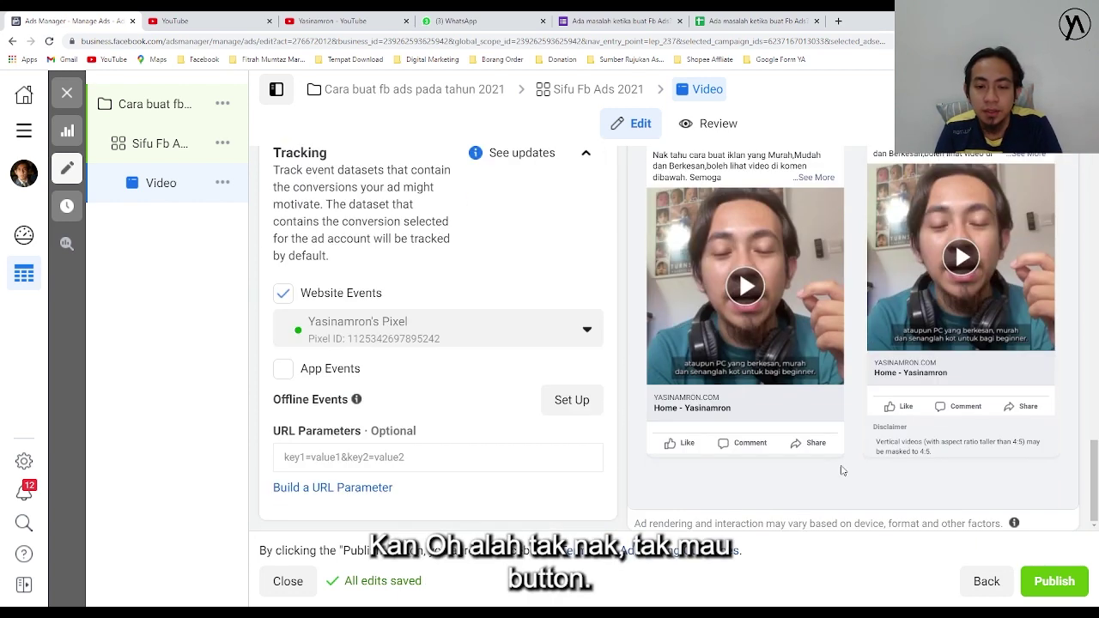
scroll(684, 413, "up", 4)
scroll(525, 336, "up", 2)
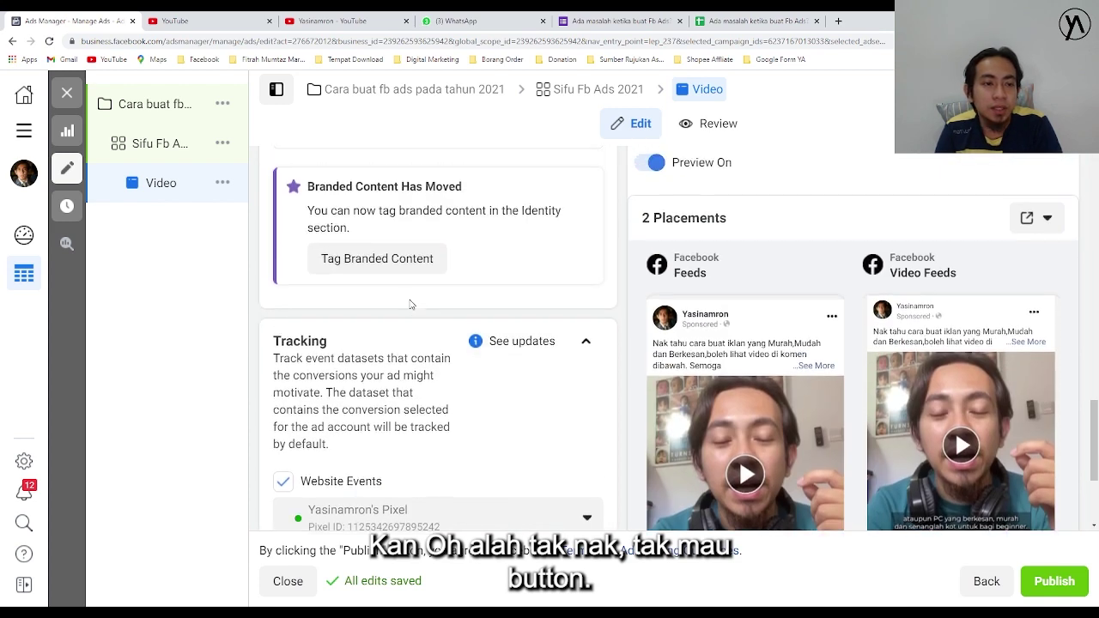
Check the call-to-action options, keep No Button selected and review the ad's settings
scroll(430, 346, "up", 1)
left_click(394, 352)
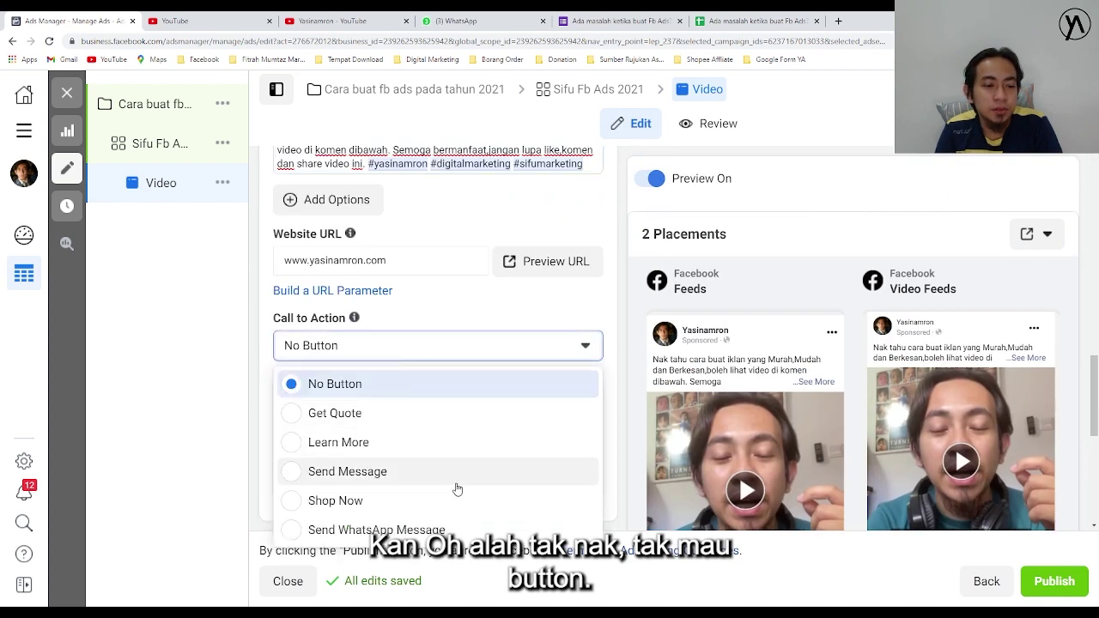
left_click(391, 386)
scroll(412, 348, "up", 4)
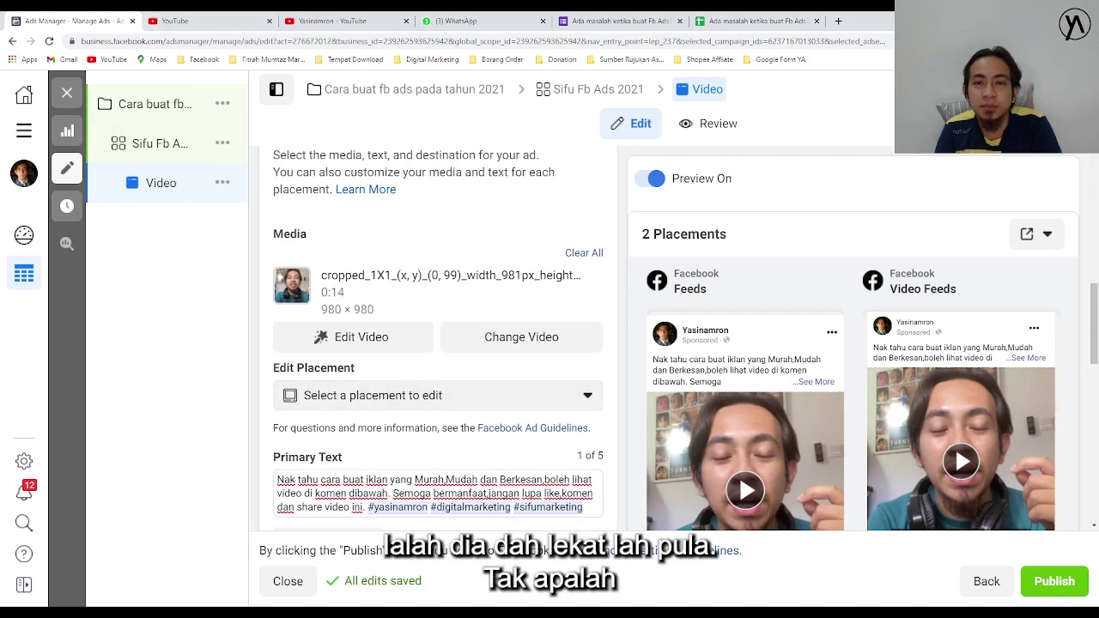
scroll(502, 248, "down", 6)
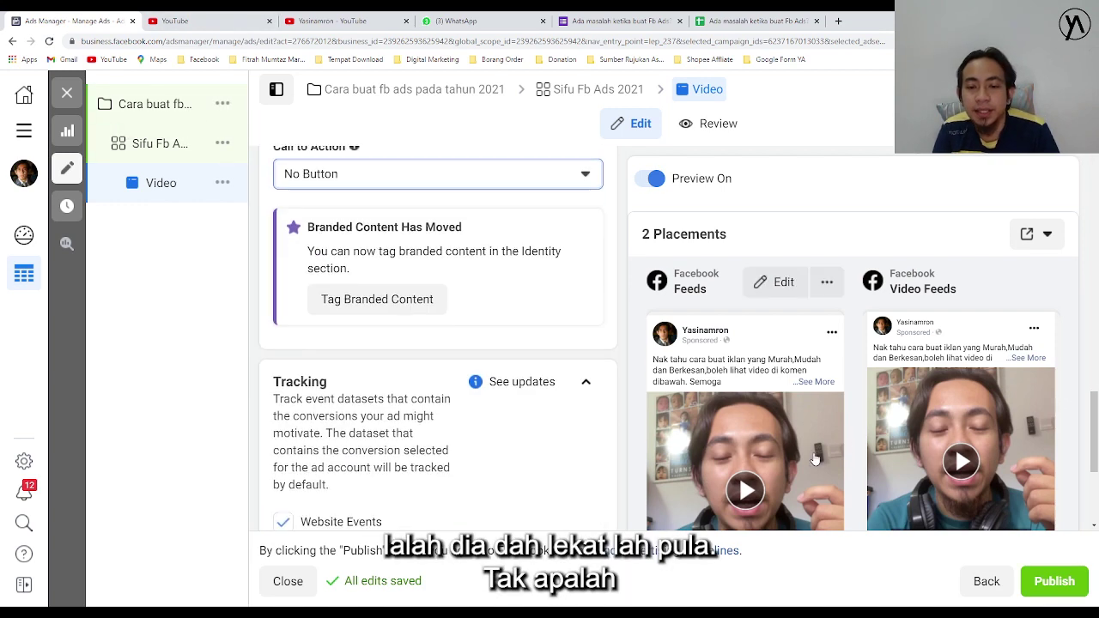
scroll(869, 448, "down", 3)
scroll(444, 306, "up", 3)
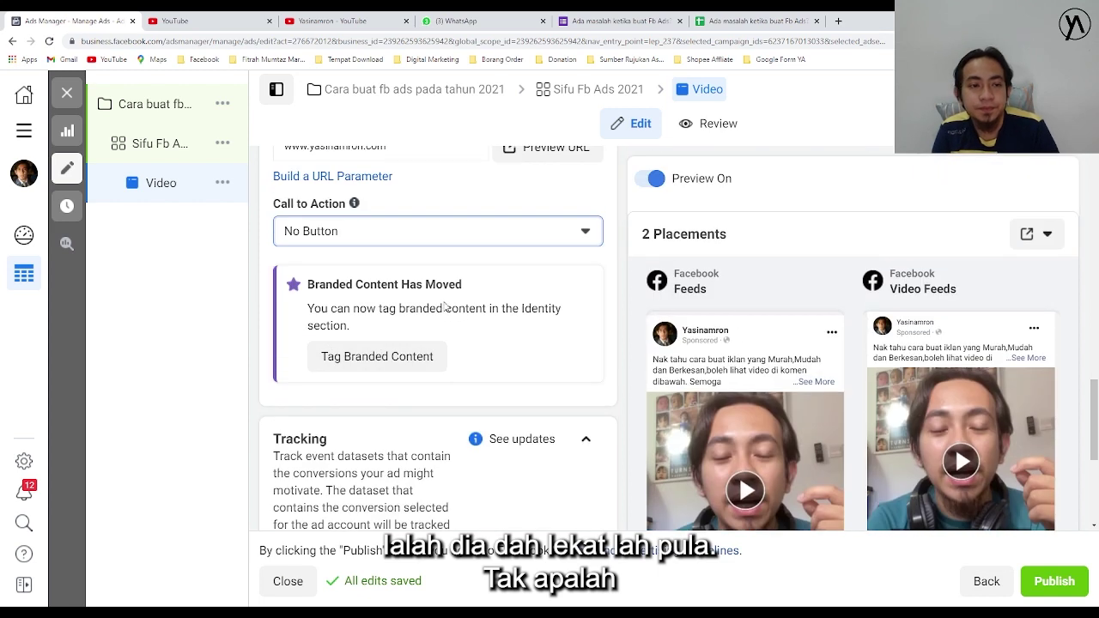
Remove all the hashtags from the end of the primary text
scroll(502, 331, "up", 3)
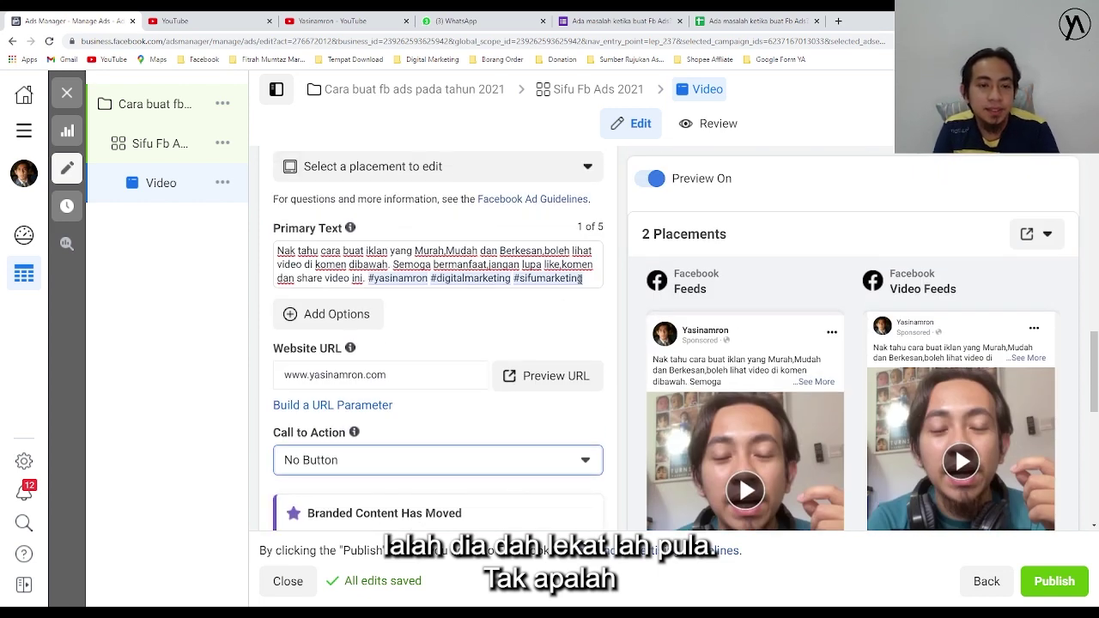
left_click_drag(584, 278, 369, 282)
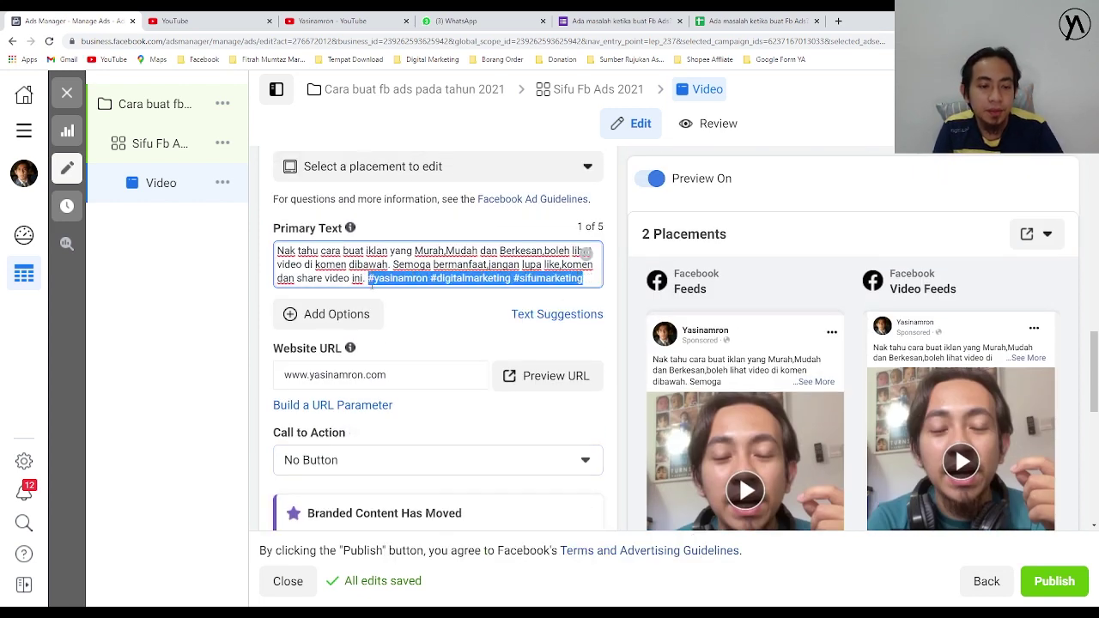
key("BackSpace")
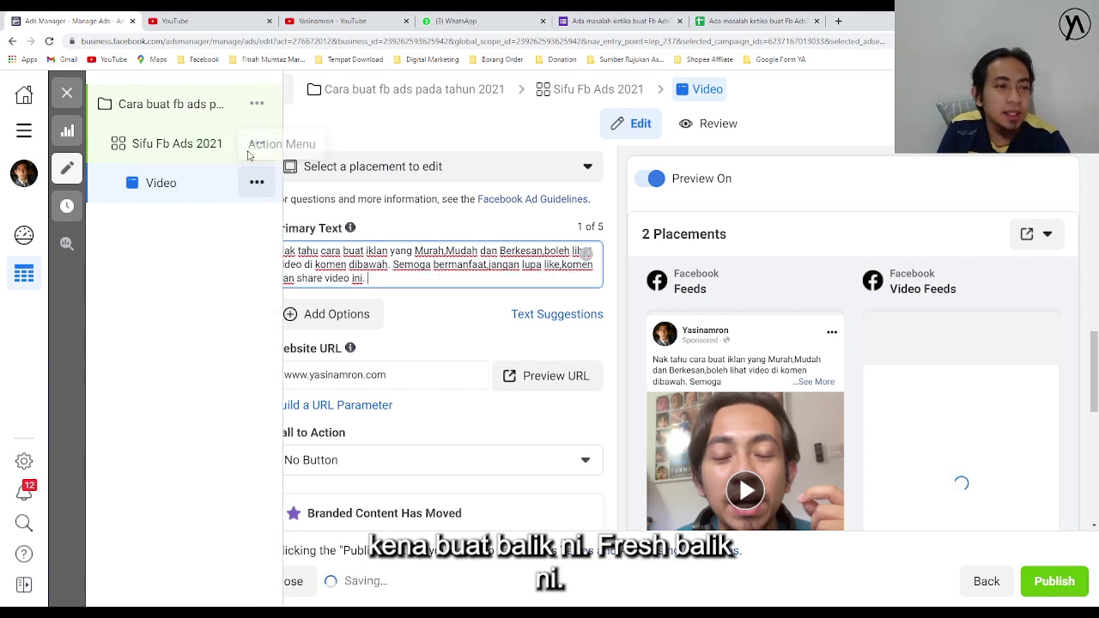
left_click(1046, 237)
left_click(1046, 241)
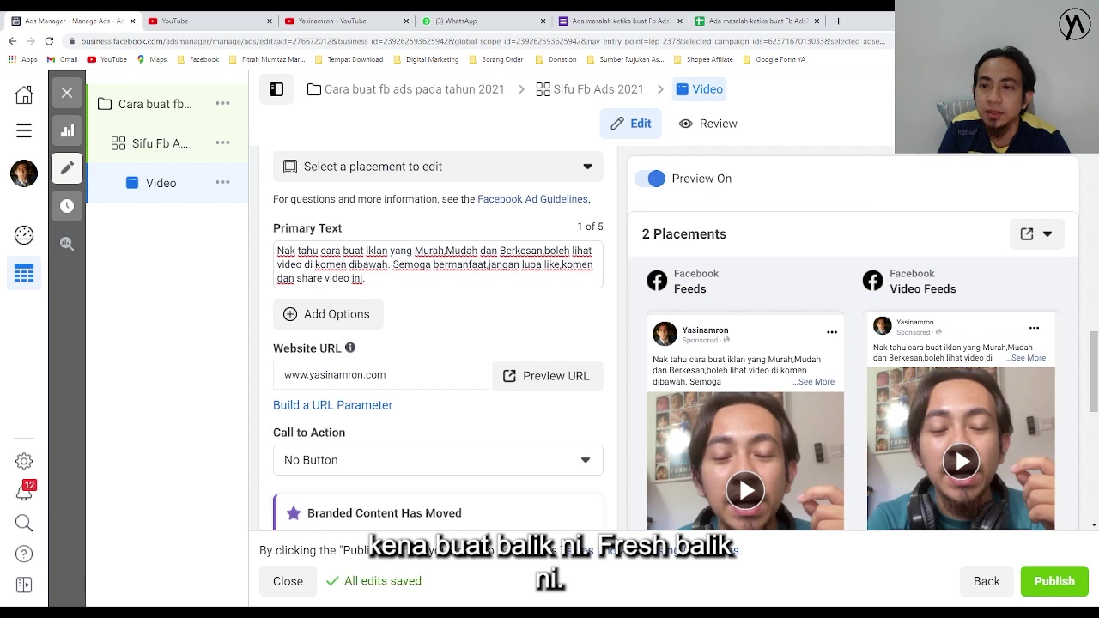
right_click(912, 147)
key("Escape")
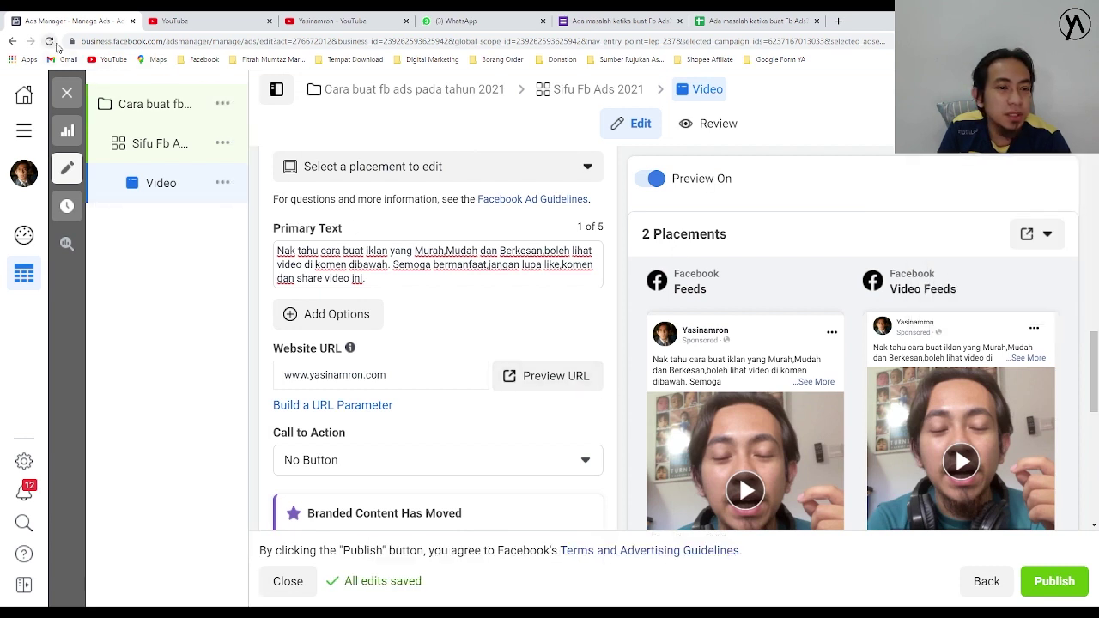
Inspect the link card in the placement previews, preview the website URL in a new tab and return to the ad editor
scroll(779, 412, "down", 3)
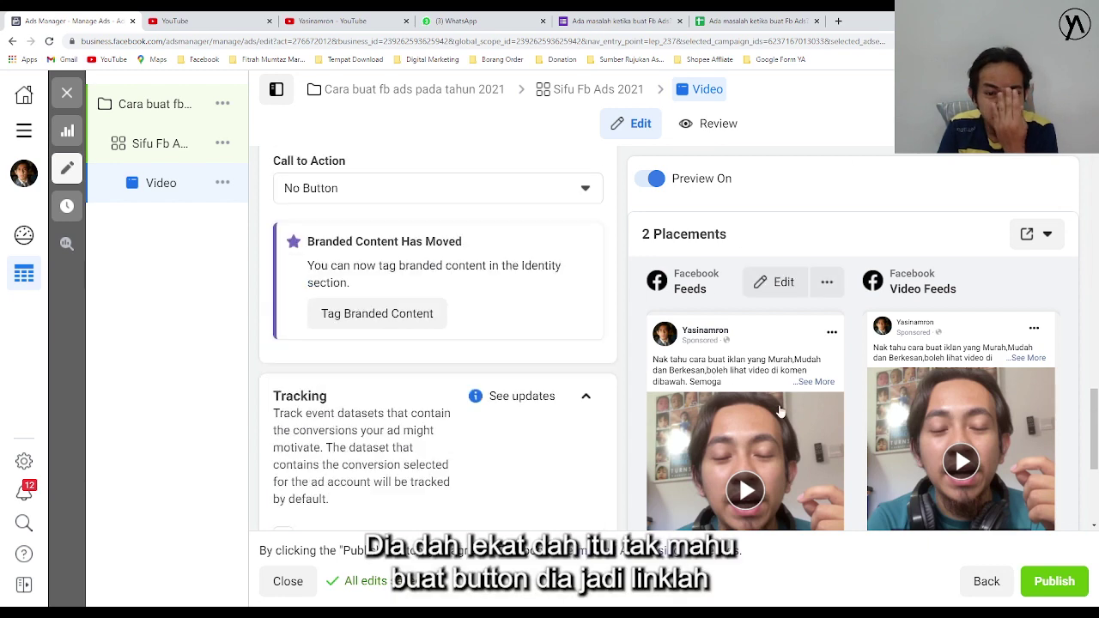
scroll(779, 412, "down", 3)
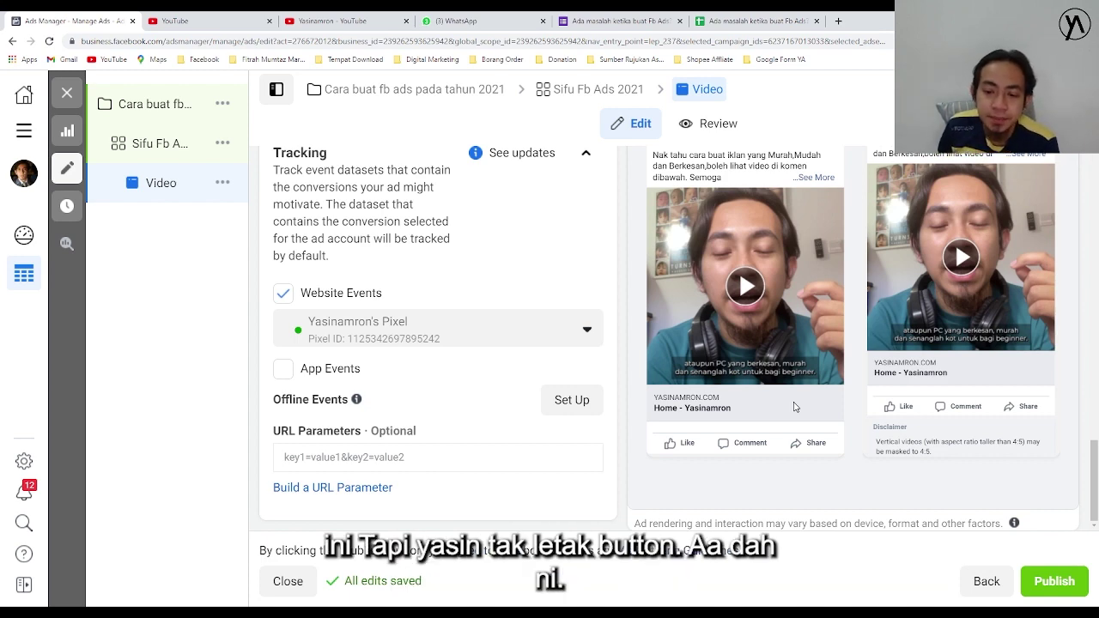
scroll(768, 408, "up", 3)
scroll(533, 341, "up", 2)
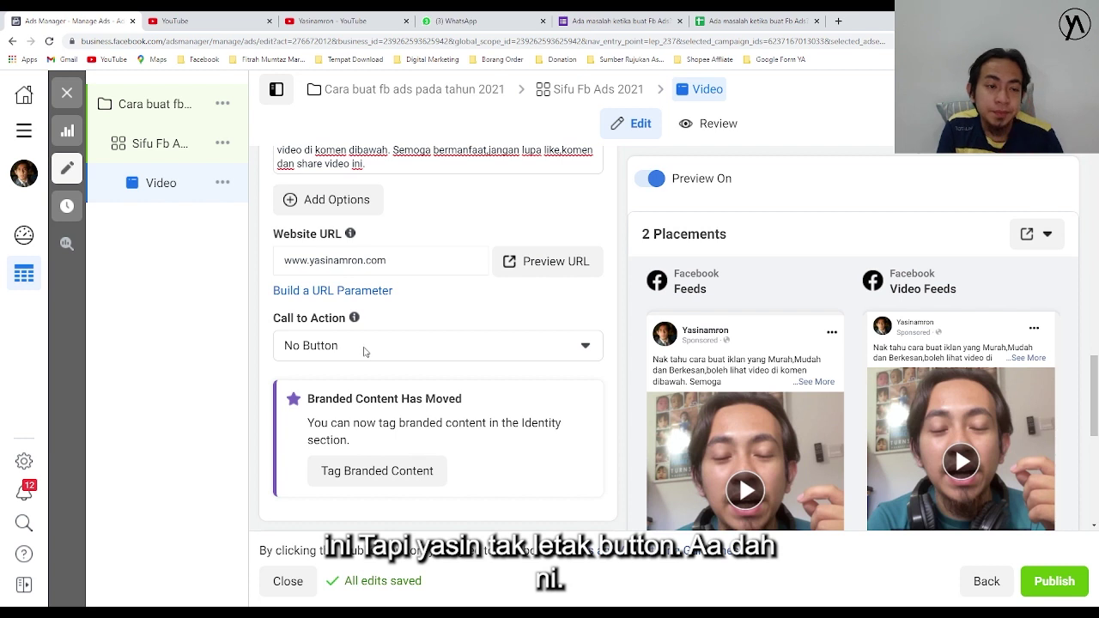
scroll(364, 351, "up", 1)
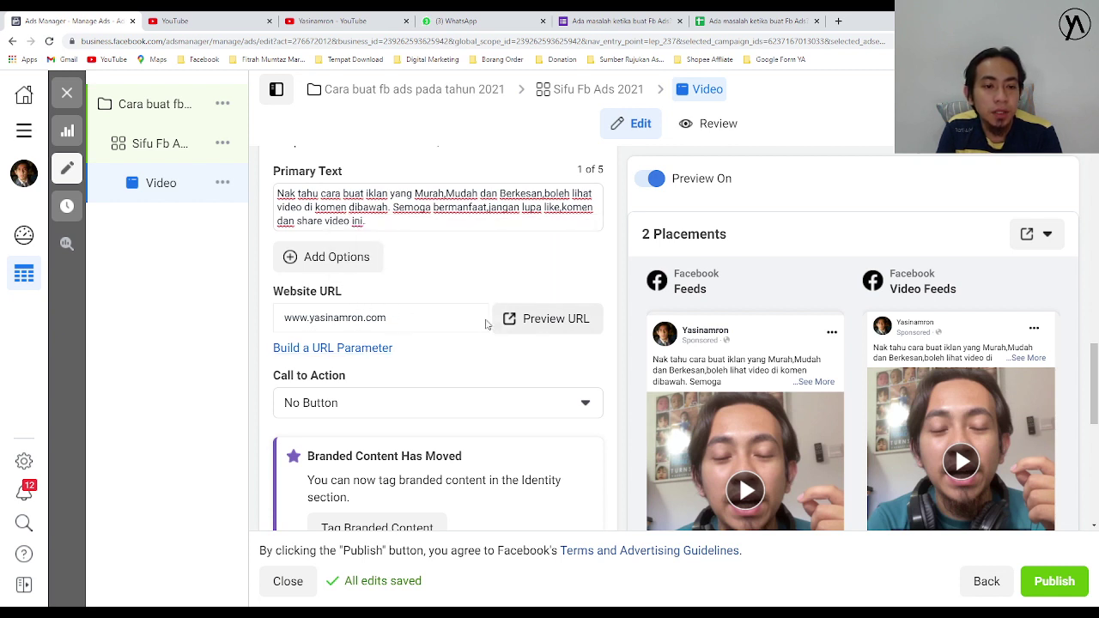
left_click(515, 320)
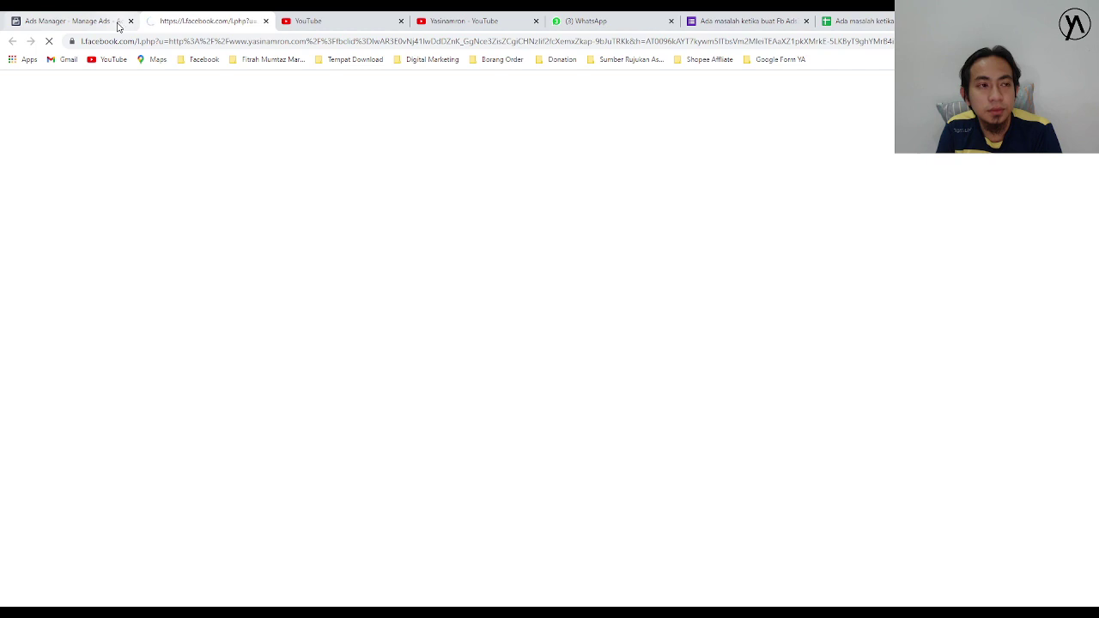
left_click(118, 26)
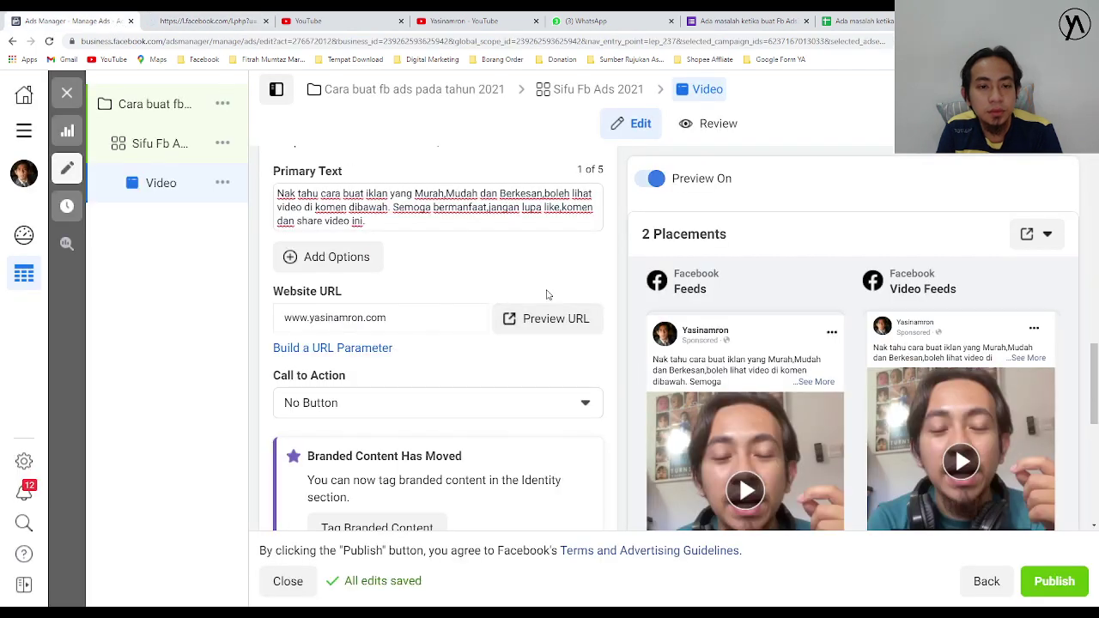
Open the Facebook Feeds placement for editing and close the website preview tab
scroll(593, 344, "down", 3)
scroll(596, 343, "down", 3)
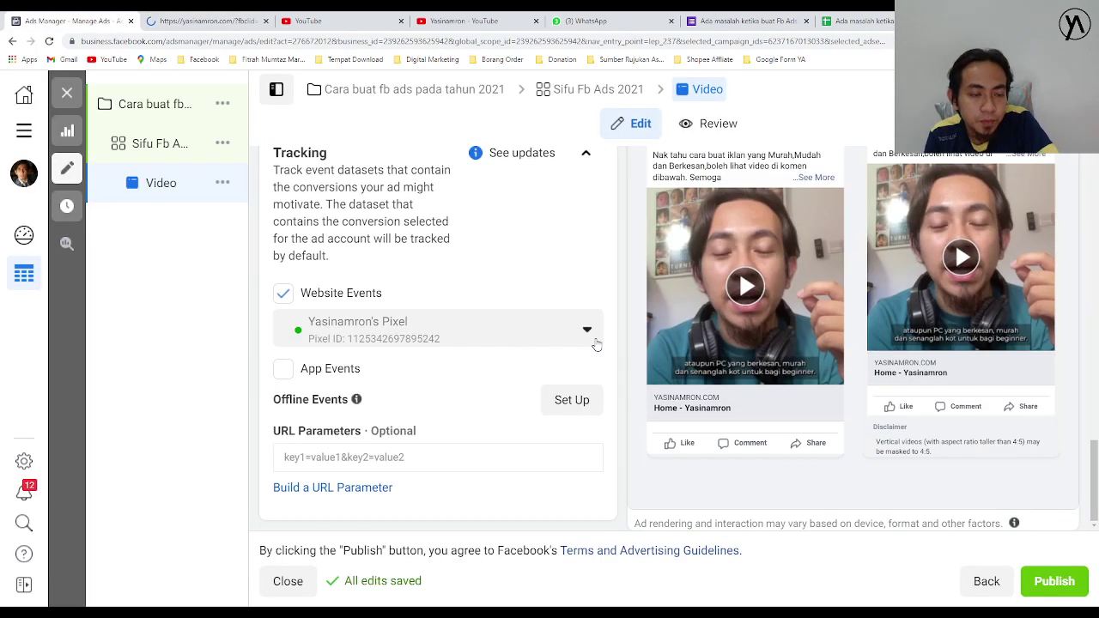
scroll(785, 253, "up", 3)
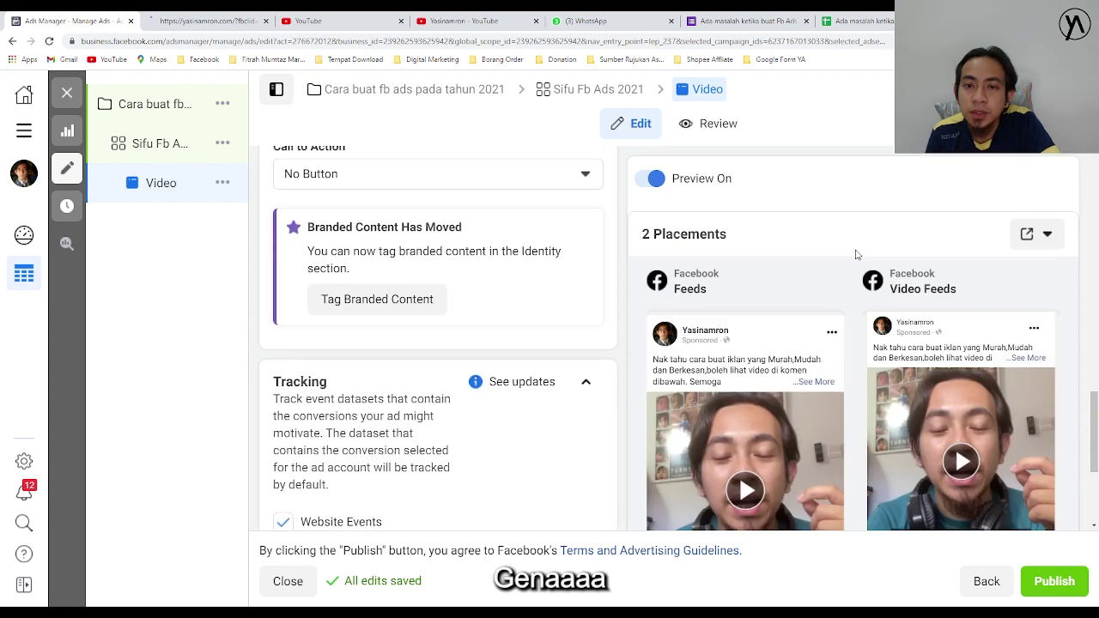
left_click(825, 282)
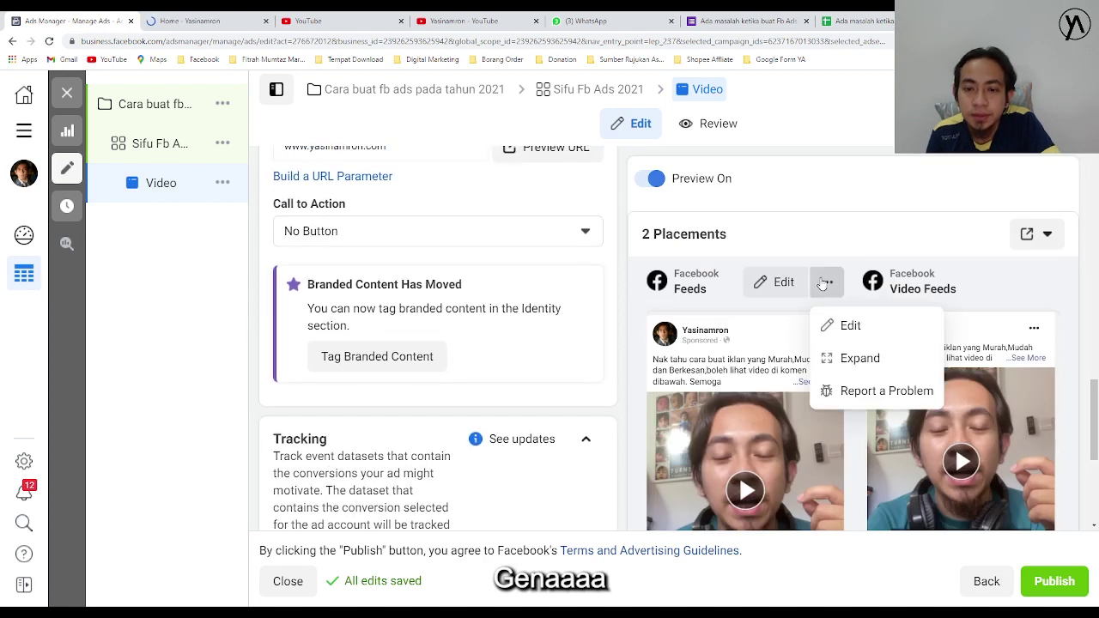
left_click(761, 283)
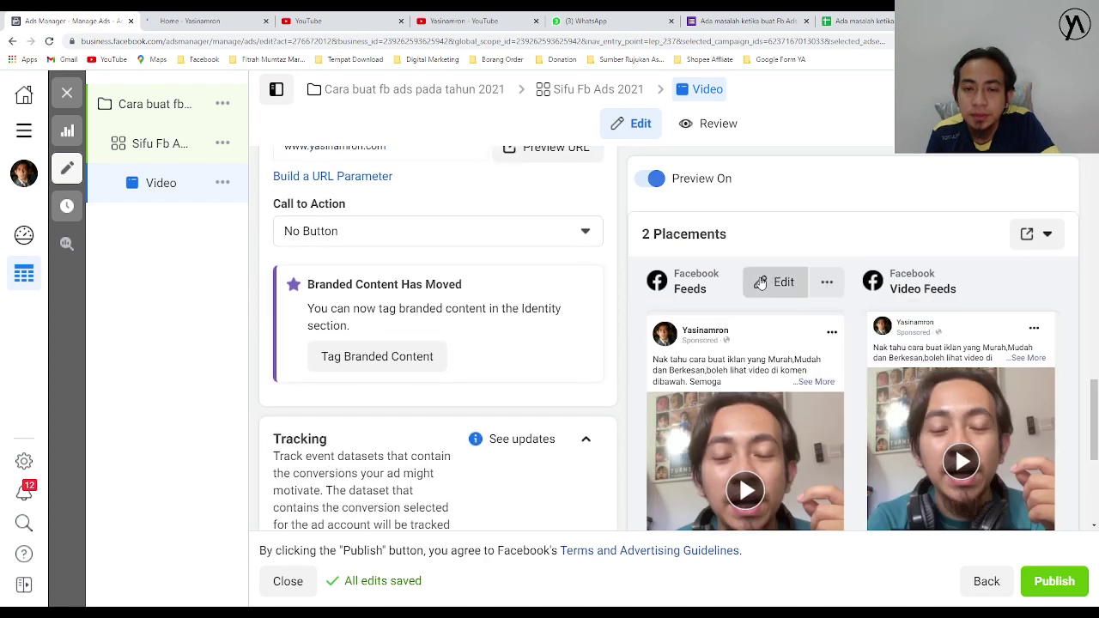
left_click(197, 20)
left_click(265, 21)
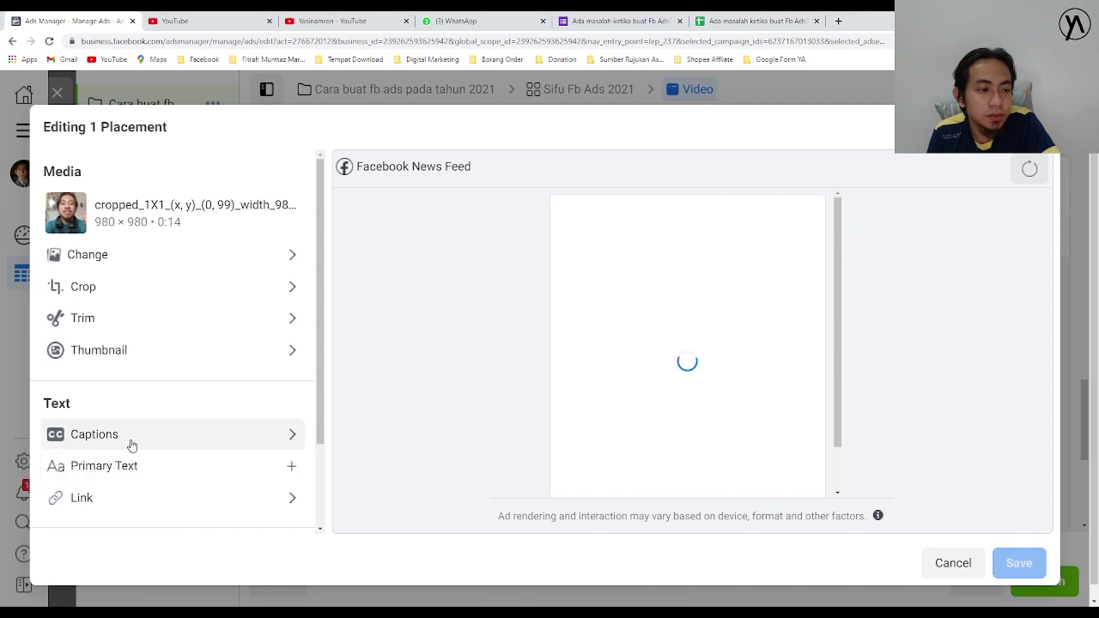
Try to clear the website URL in the Facebook News Feed placement's link settings and leave the placement editor
left_click(292, 502)
left_click_drag(470, 227, 273, 226)
key("BackSpace")
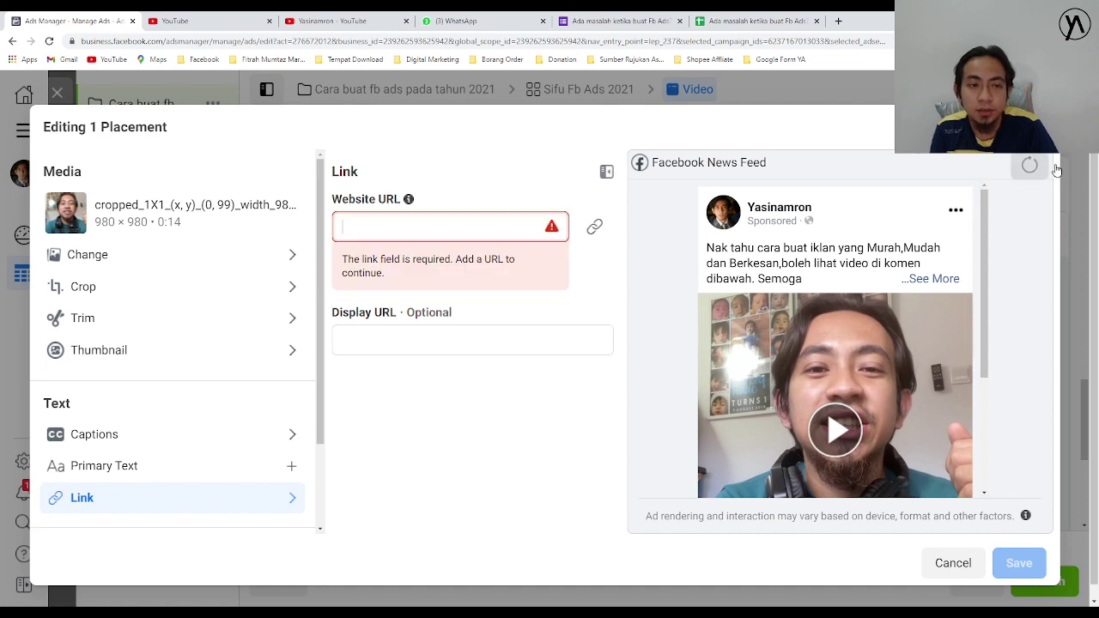
key("Escape")
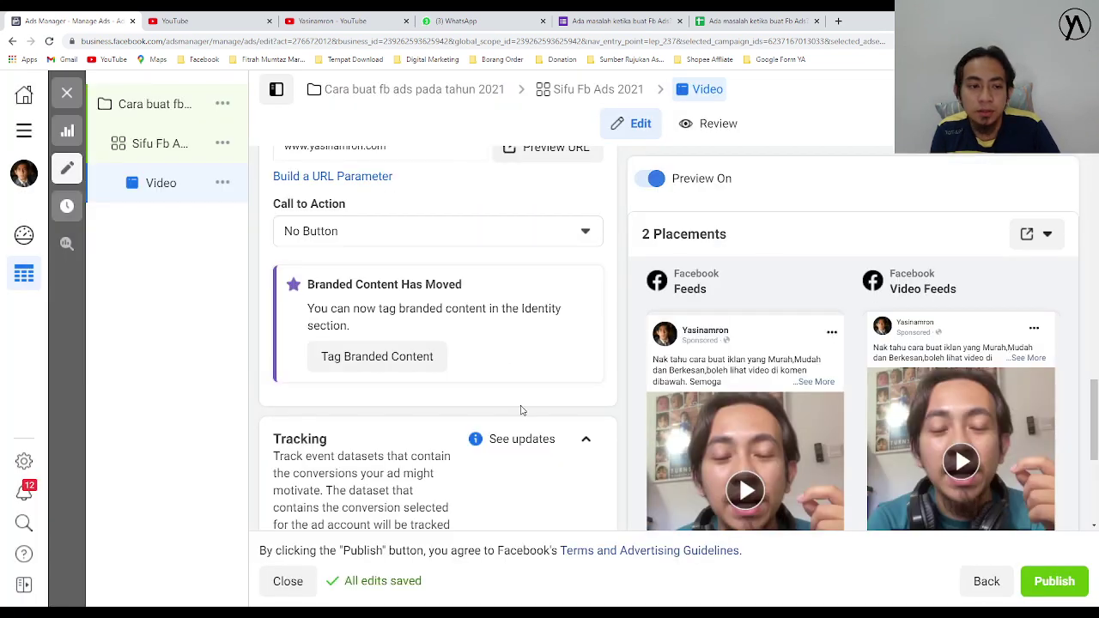
Clear the ad's website URL, turn the ad preview back on and go to the flagged field
scroll(520, 410, "up", 3)
left_click(410, 432)
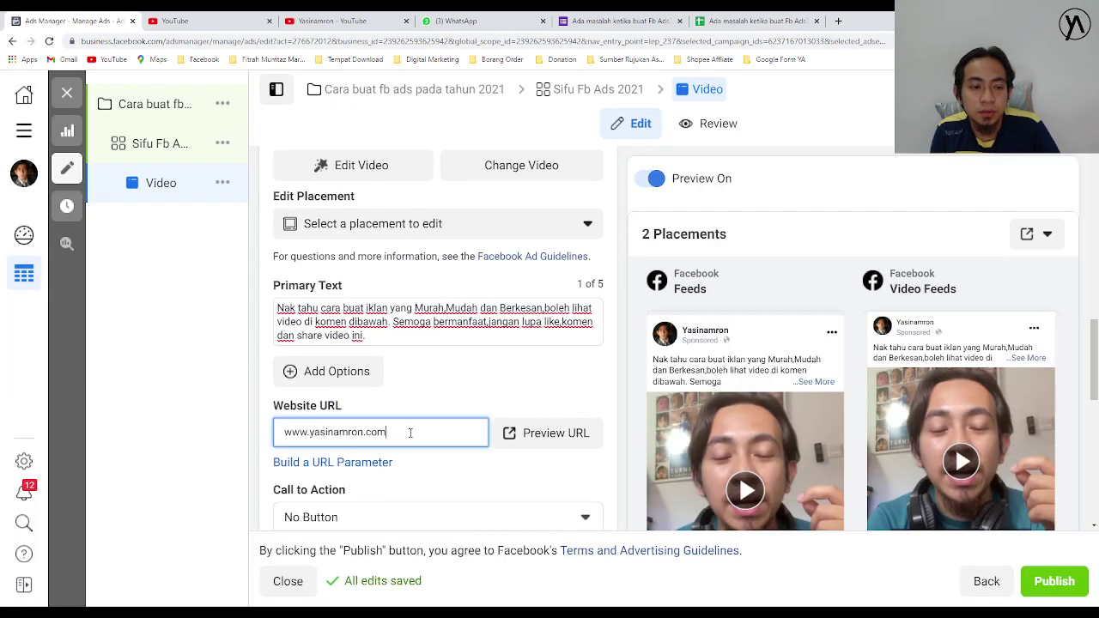
key("ctrl+a")
key("BackSpace")
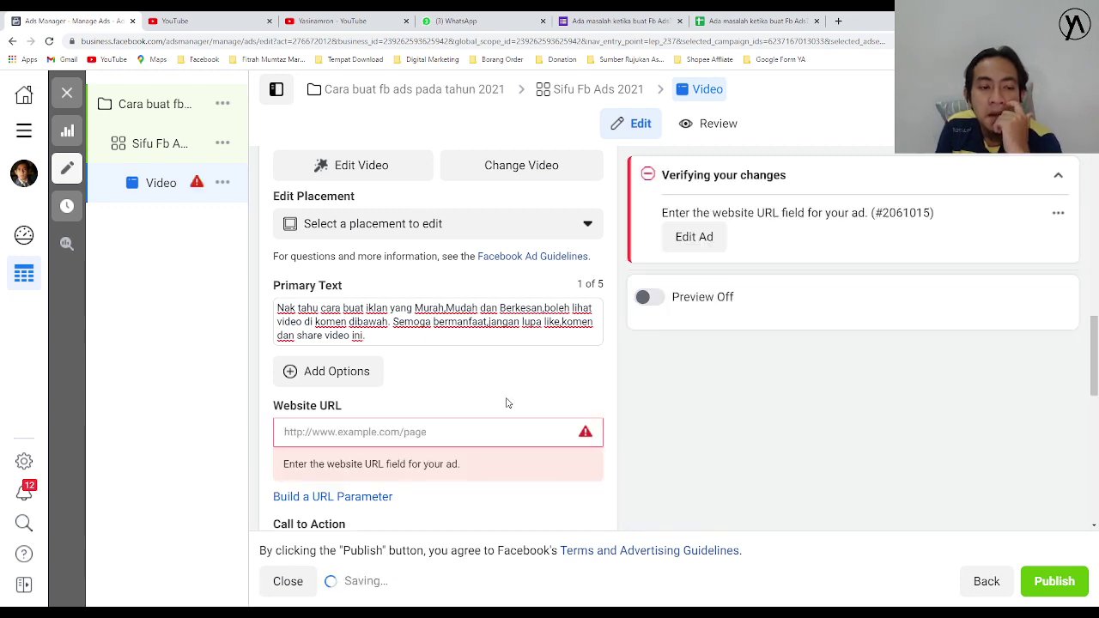
left_click(644, 297)
left_click(693, 237)
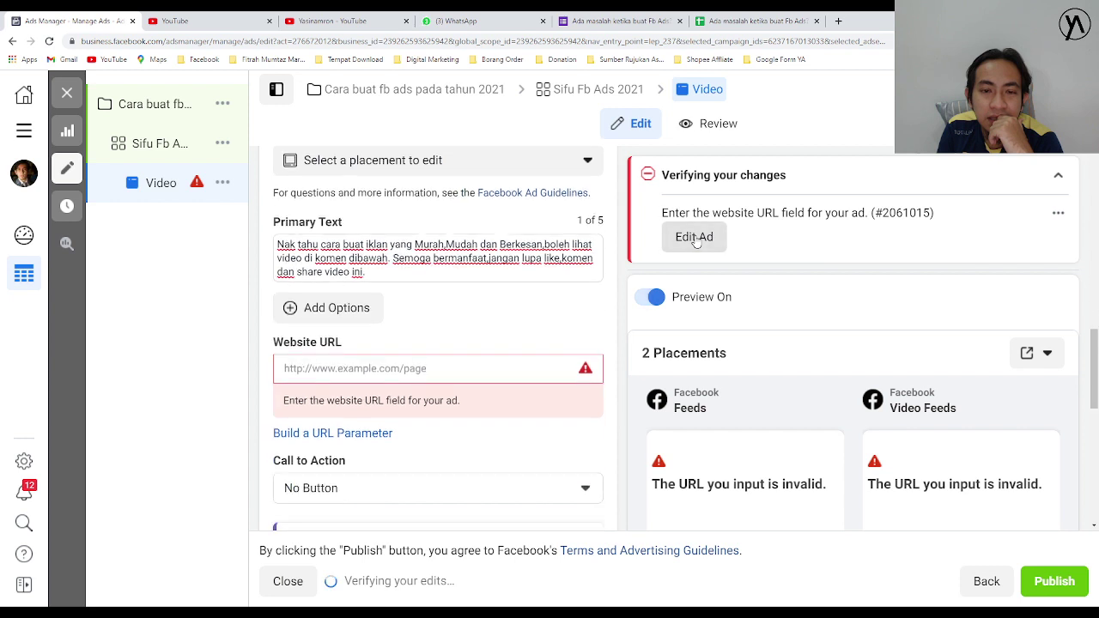
Delete the Video ad from the Sifu Fb Ads 2021 ad set and confirm the deletion
scroll(337, 362, "up", 2)
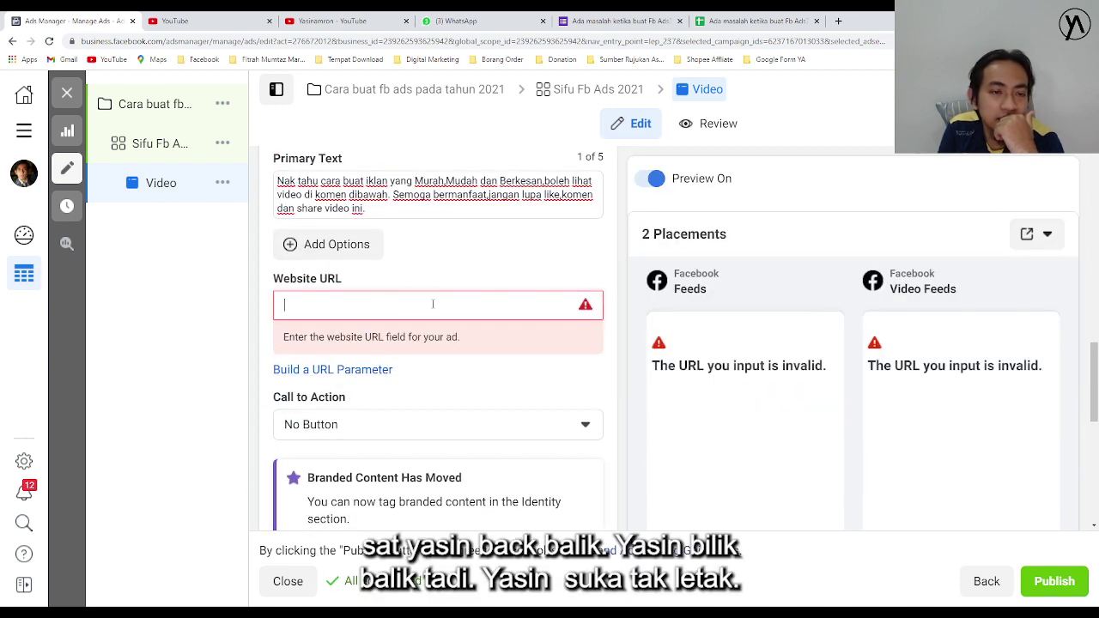
scroll(334, 369, "up", 2)
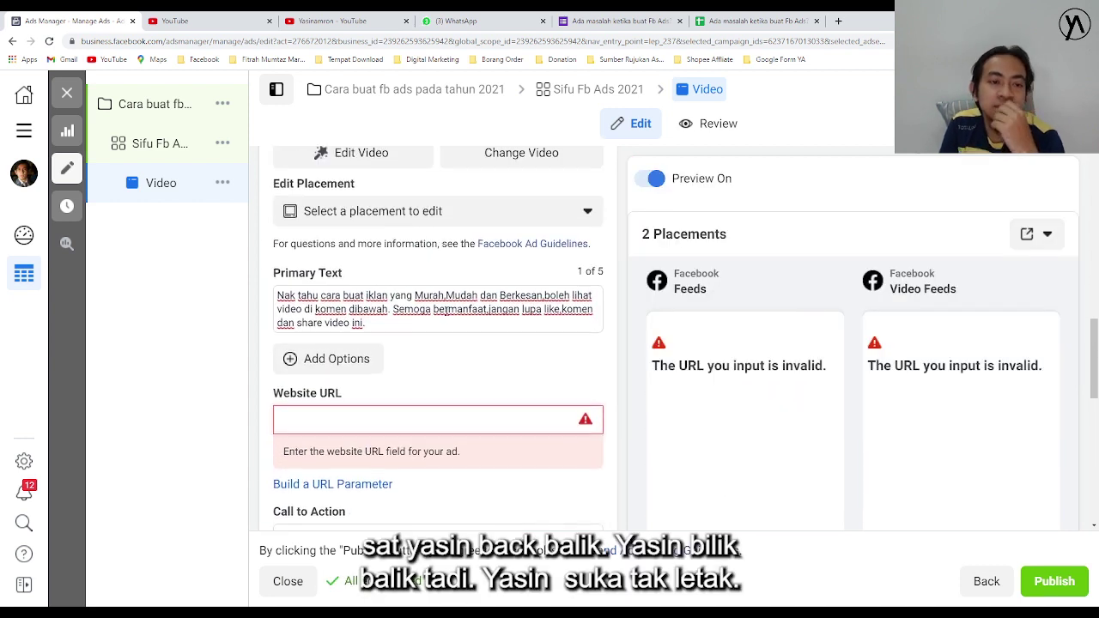
left_click(206, 154)
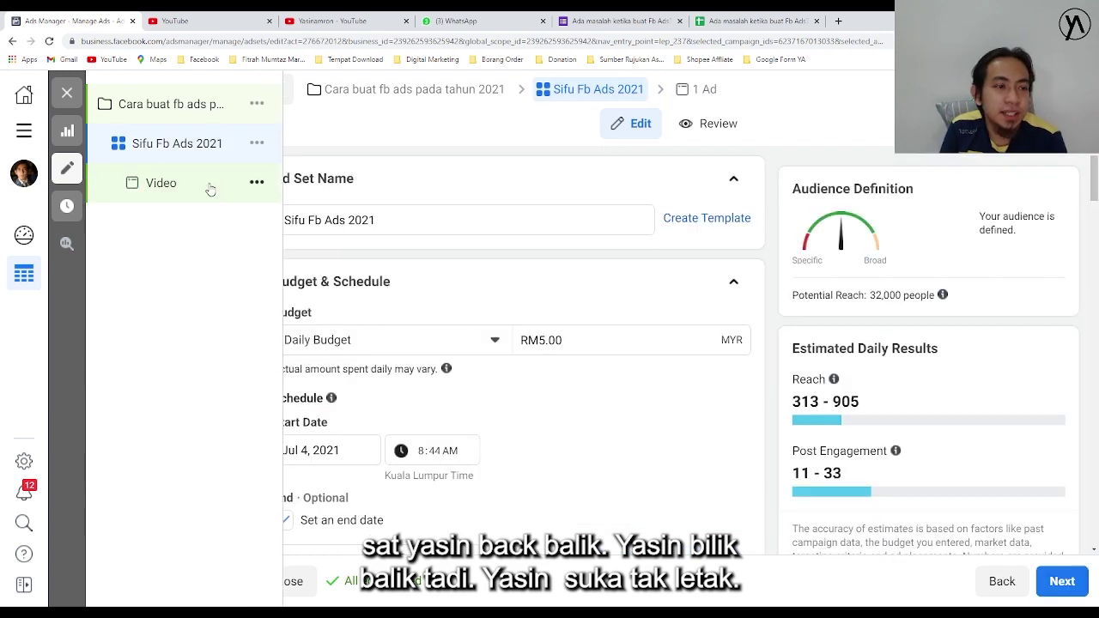
left_click(256, 182)
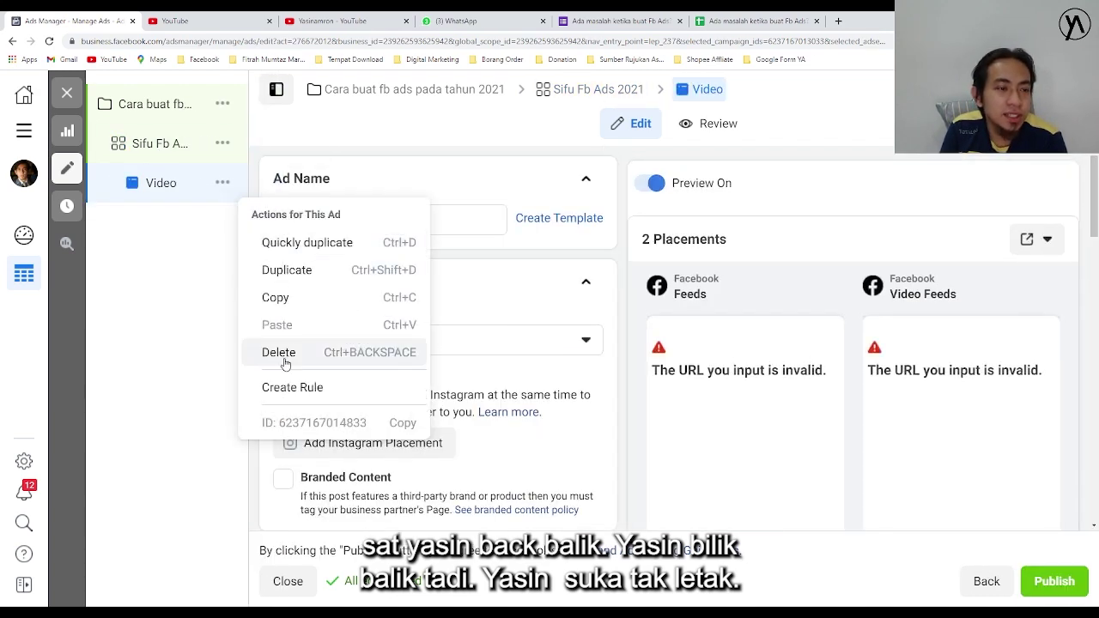
left_click(283, 354)
left_click(693, 305)
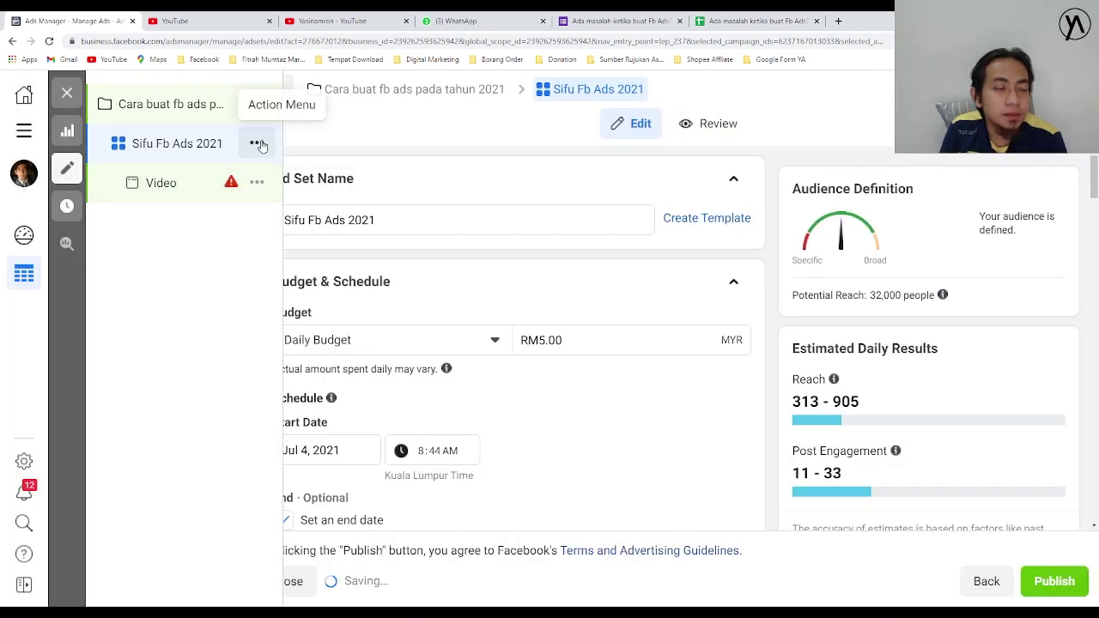
Create a new ad in the Sifu Fb Ads 2021 ad set and name it Video + CW
left_click(257, 145)
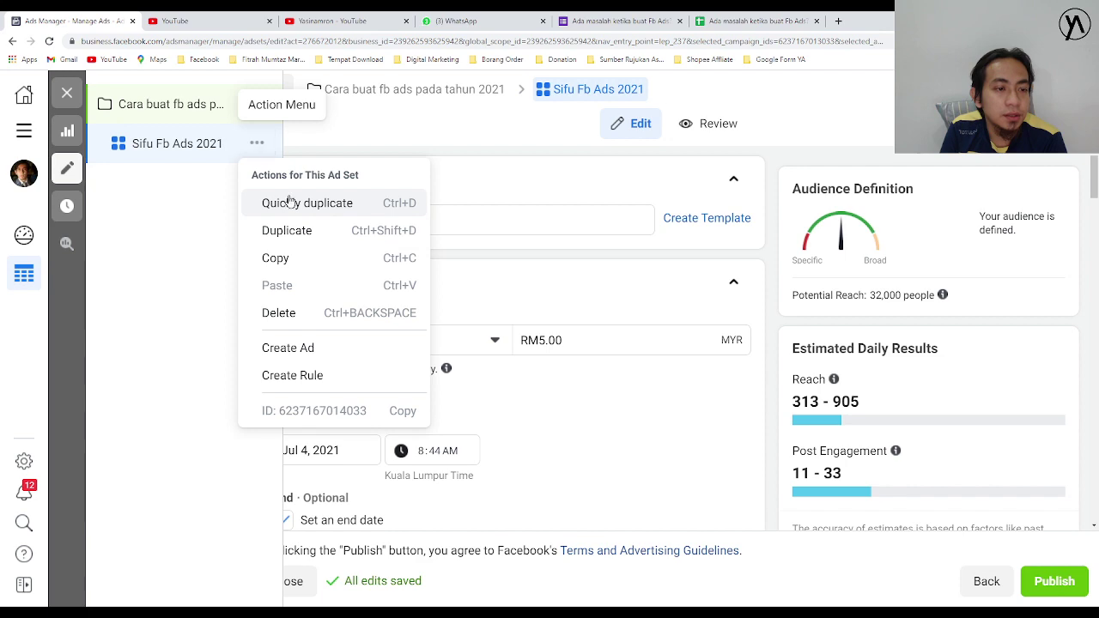
left_click(300, 347)
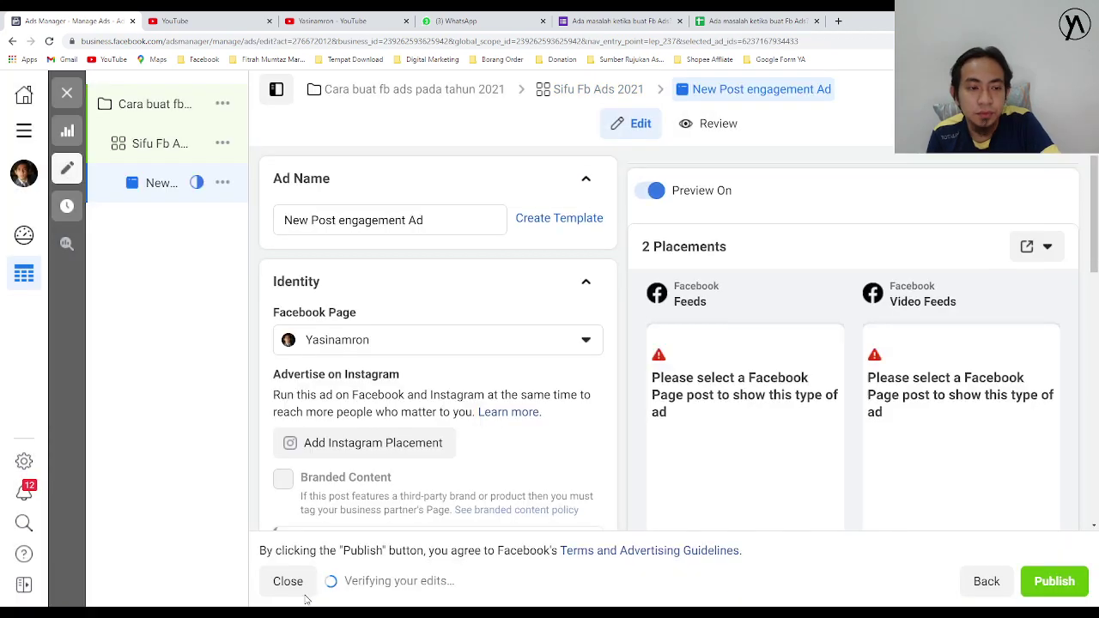
triple_click(436, 224)
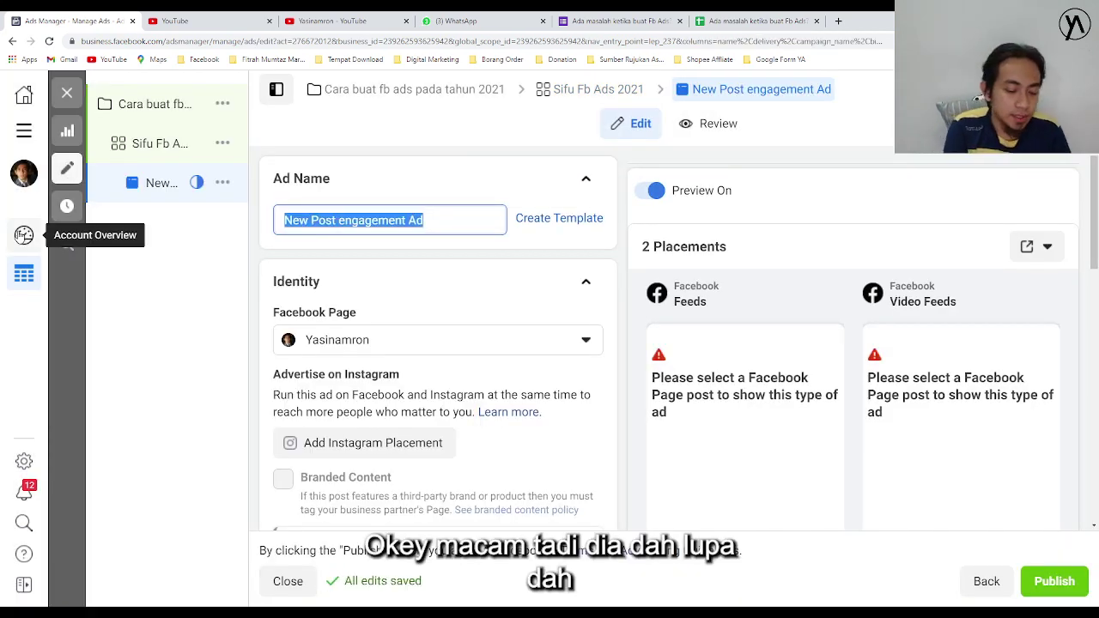
type("Video")
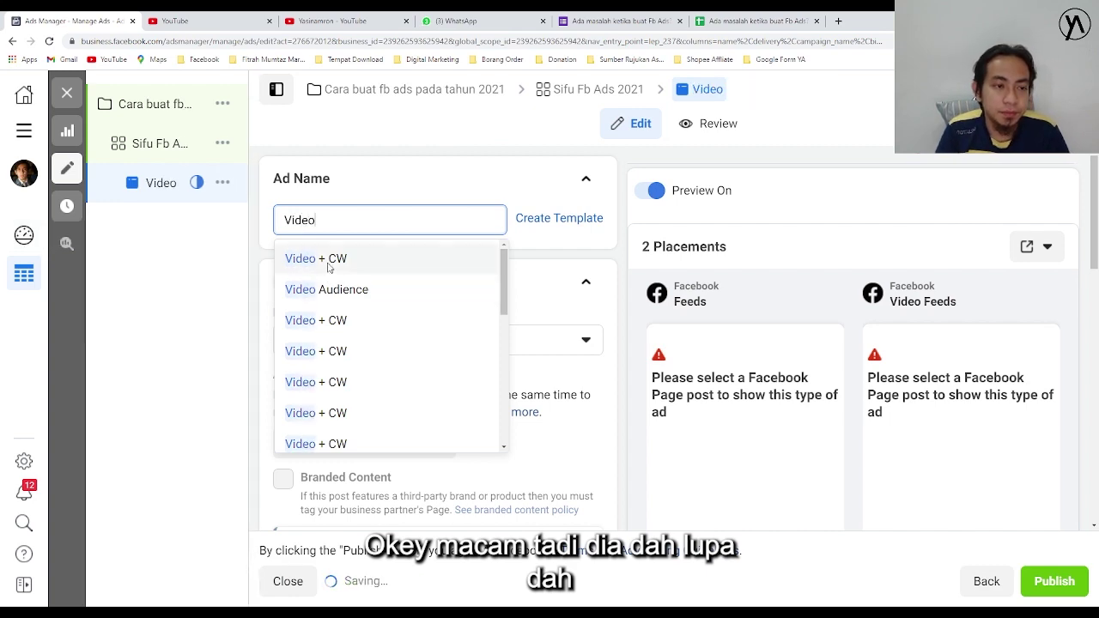
left_click(331, 260)
scroll(343, 381, "down", 3)
scroll(343, 381, "down", 2)
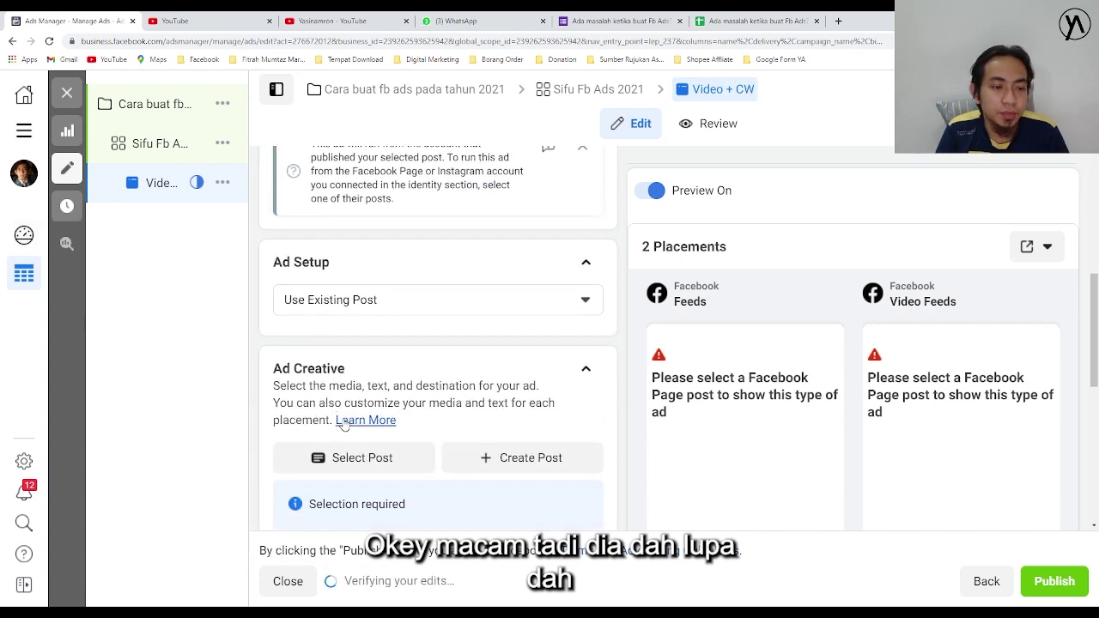
scroll(447, 412, "down", 1)
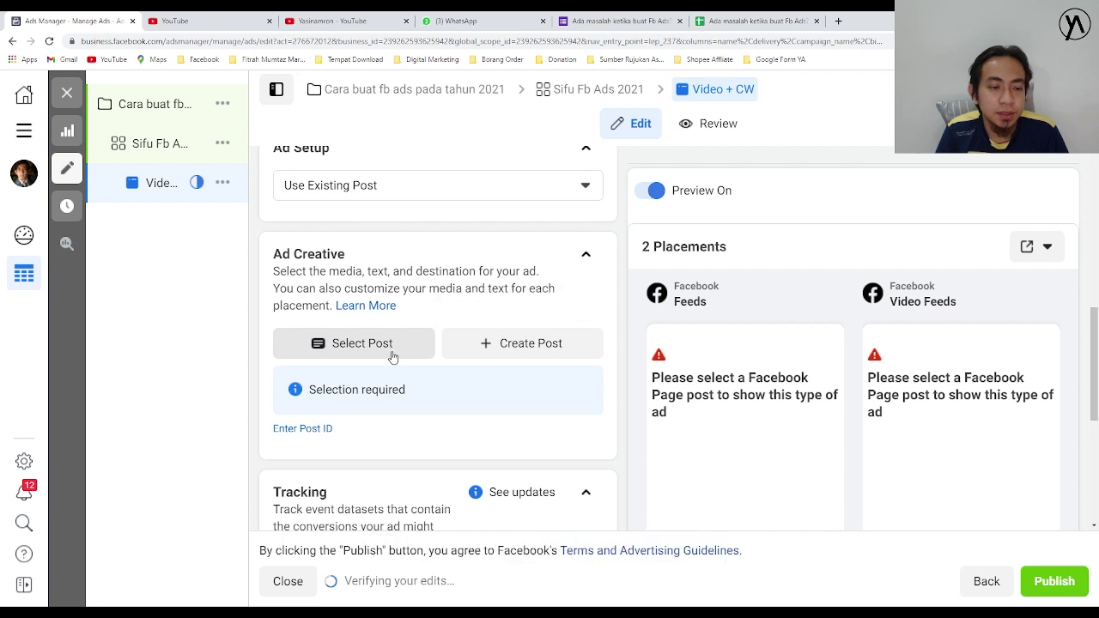
left_click(527, 347)
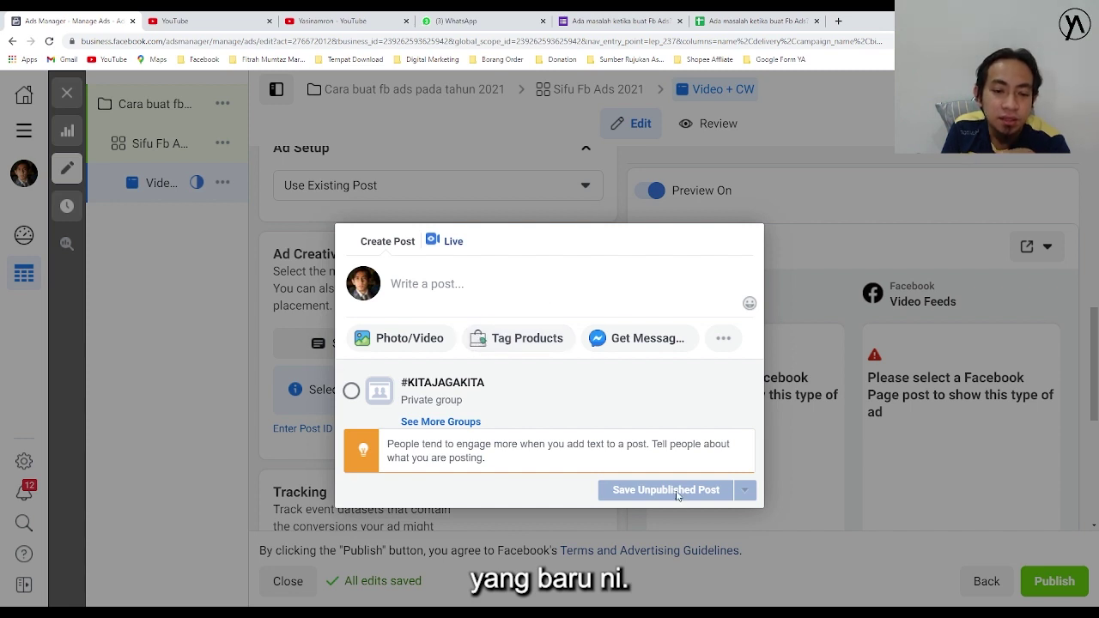
left_click(432, 284)
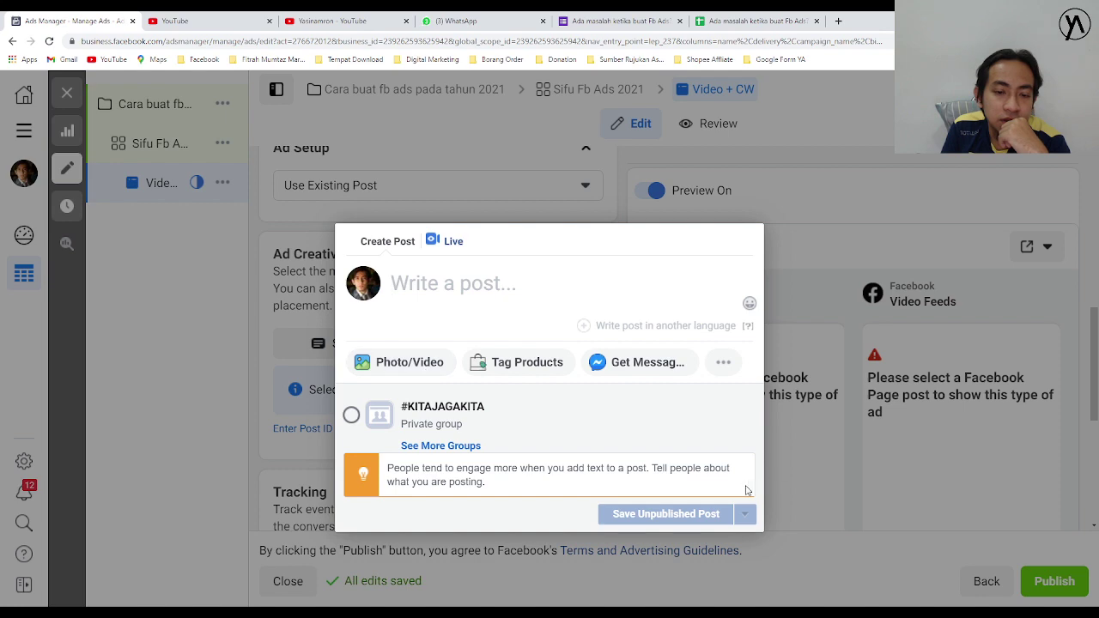
left_click(254, 285)
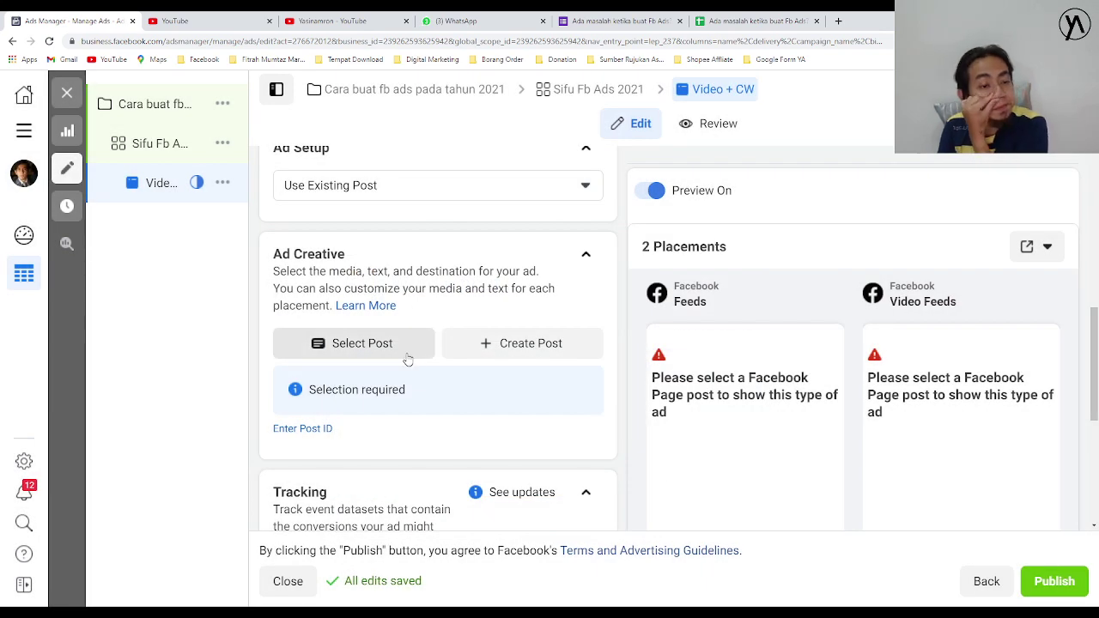
Collapse the ad creative section and switch the ad setup from using an existing post to Create Ad
scroll(464, 386, "down", 3)
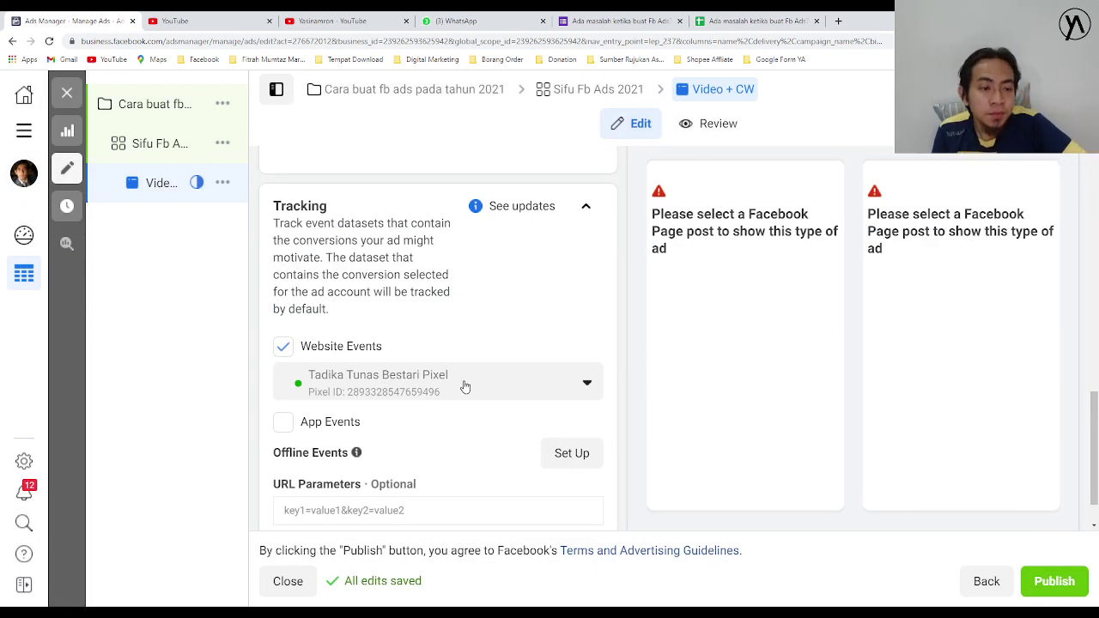
scroll(394, 450, "up", 1)
scroll(392, 312, "up", 2)
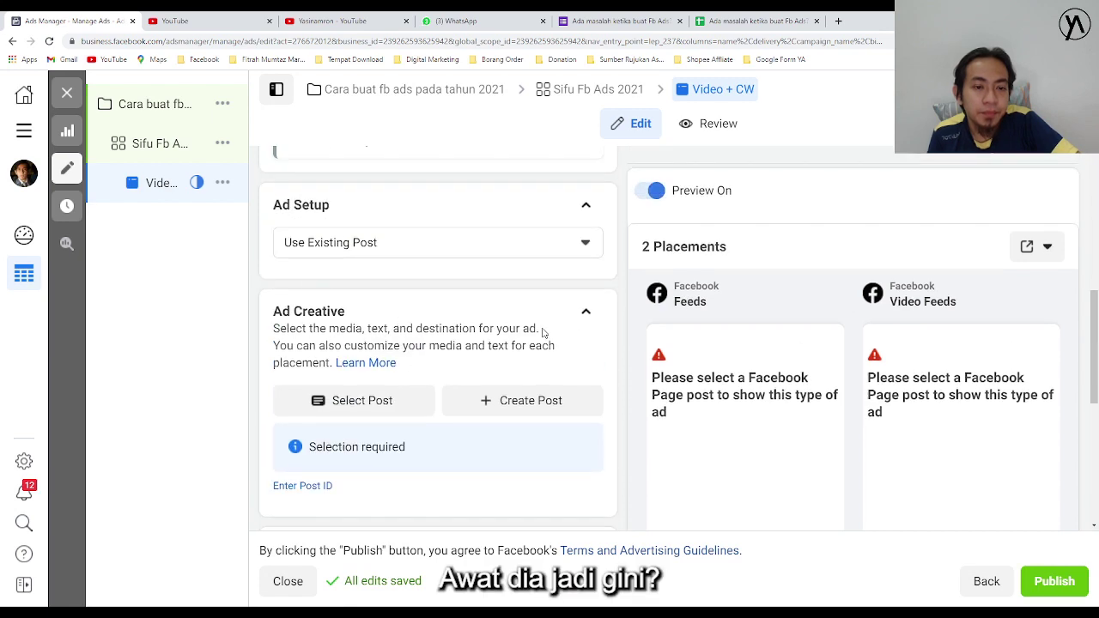
left_click(586, 311)
left_click(566, 245)
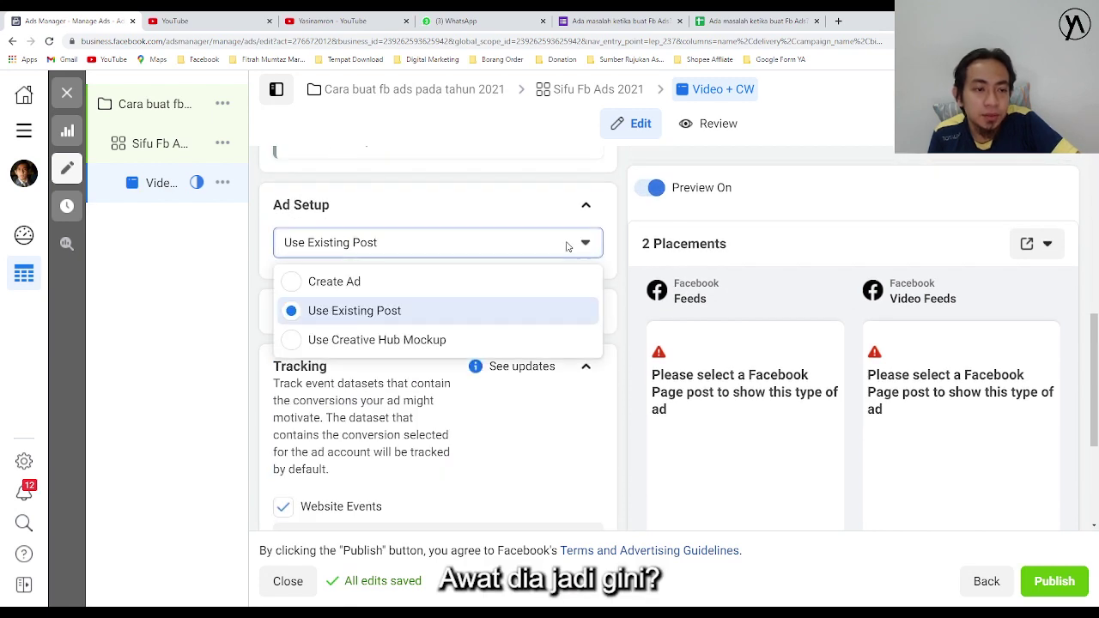
left_click(296, 282)
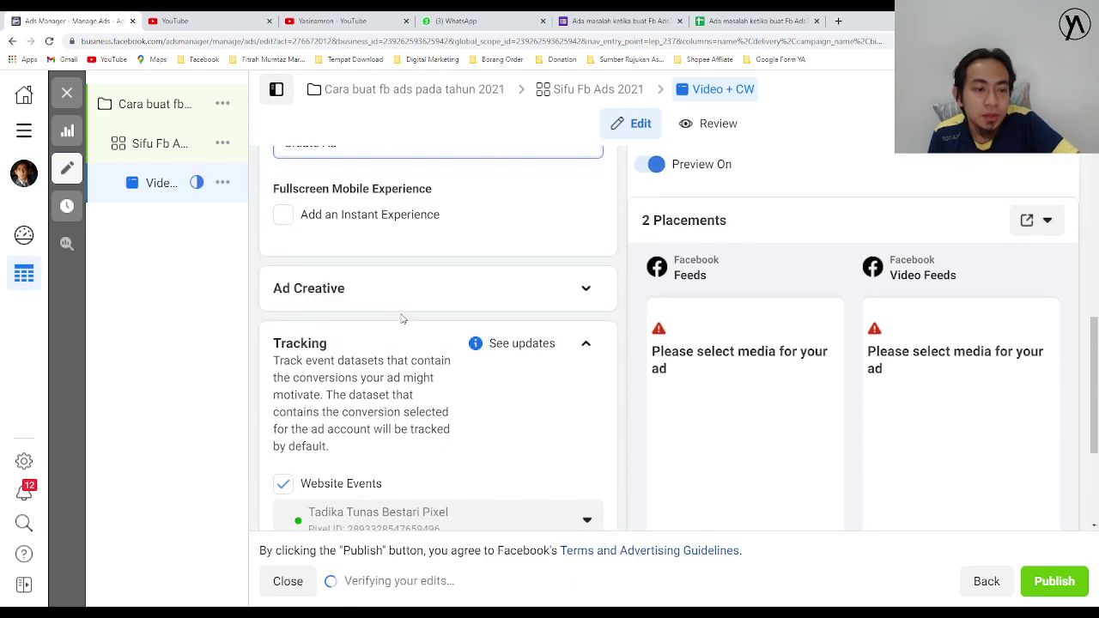
Choose the pixel that tracks website events for the new ad
scroll(426, 348, "up", 2)
scroll(400, 339, "up", 2)
scroll(386, 380, "down", 3)
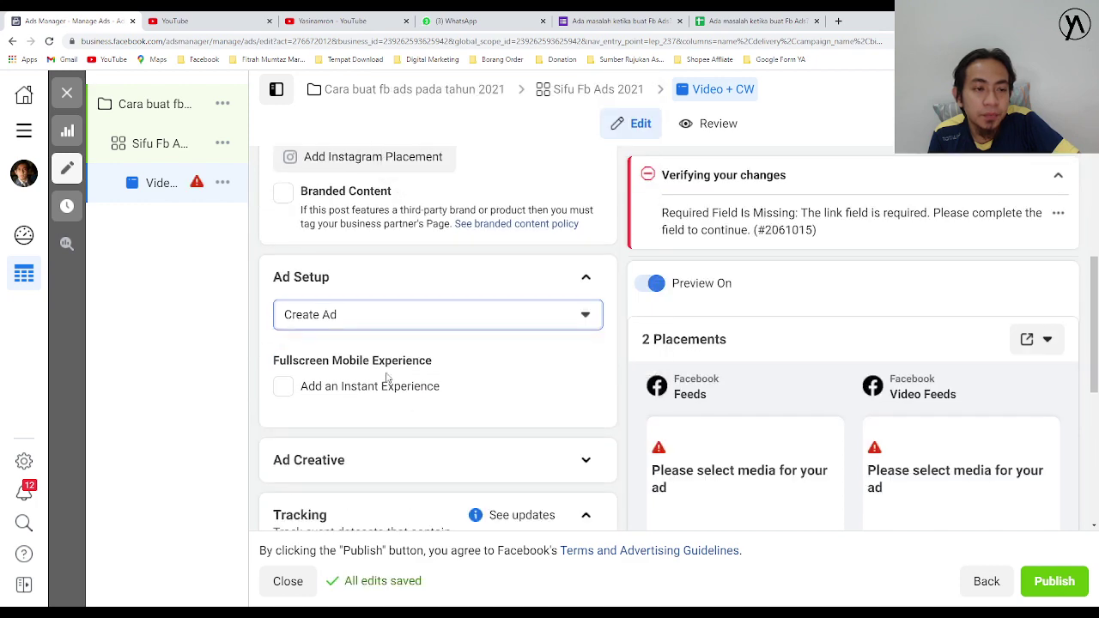
scroll(397, 395, "down", 1)
scroll(397, 394, "down", 3)
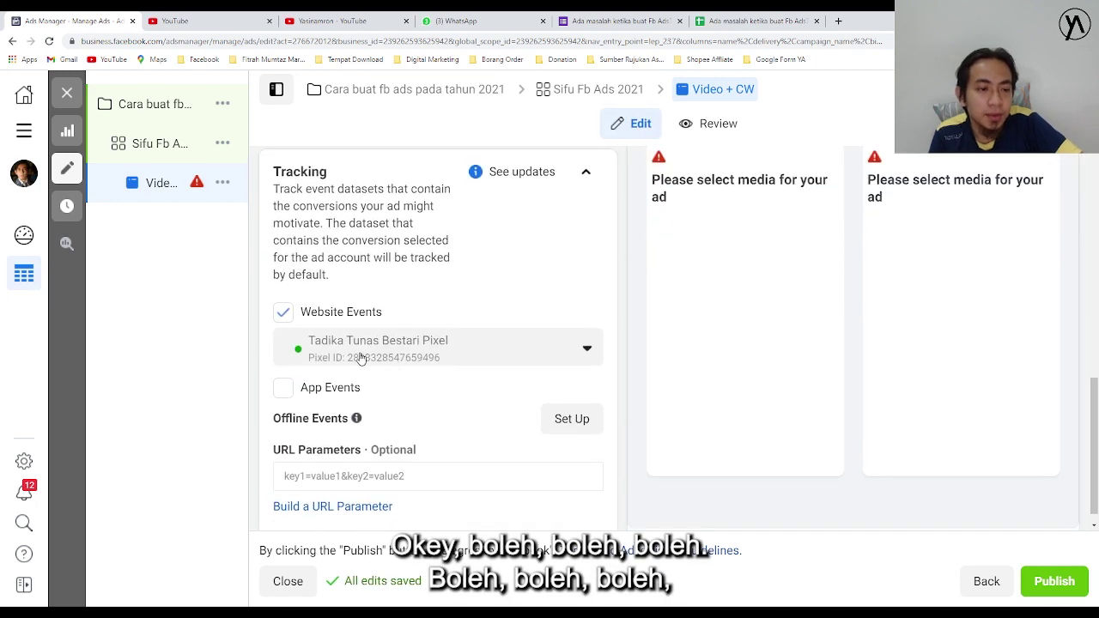
left_click(358, 352)
left_click(348, 489)
Check the ad setup options and keep Create Ad selected
scroll(365, 341, "up", 6)
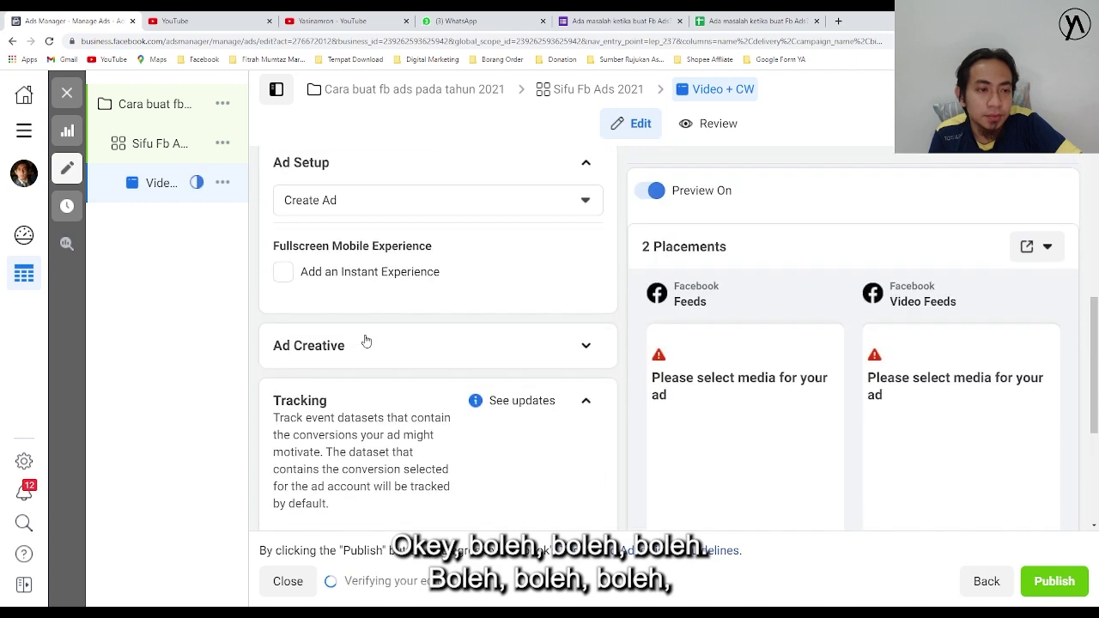
scroll(365, 335, "up", 1)
scroll(363, 331, "down", 6)
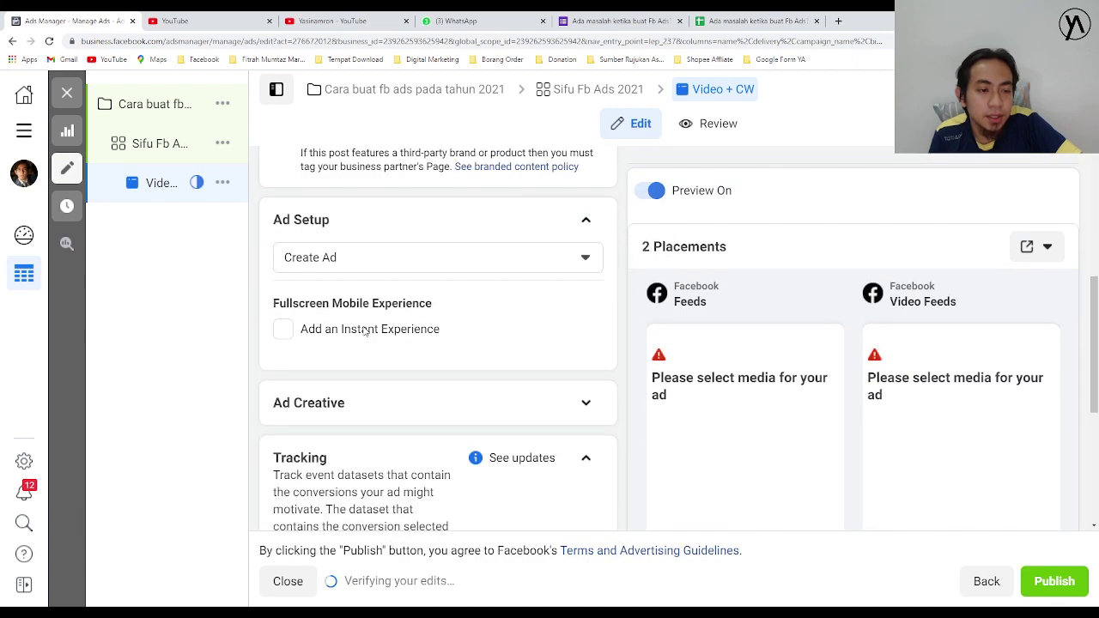
scroll(352, 249, "up", 2)
left_click(362, 267)
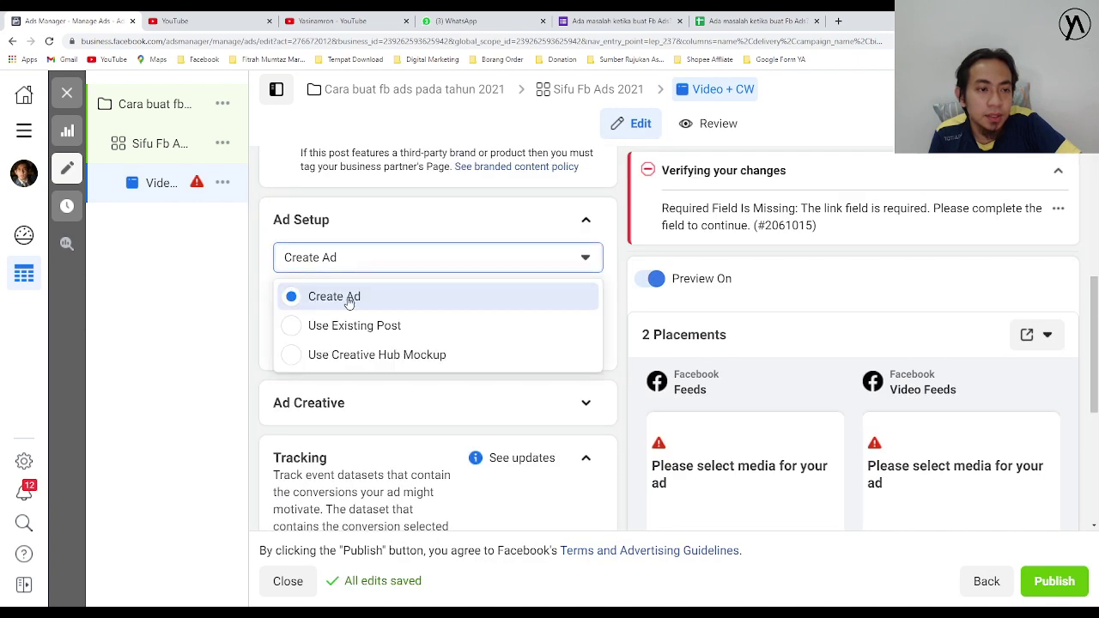
left_click(348, 296)
Add the 980 × 980 cropped_1X1 account video as the ad's media, accepting the square crop and Vary aspect ratio adjustments
scroll(467, 317, "down", 2)
scroll(468, 325, "up", 2)
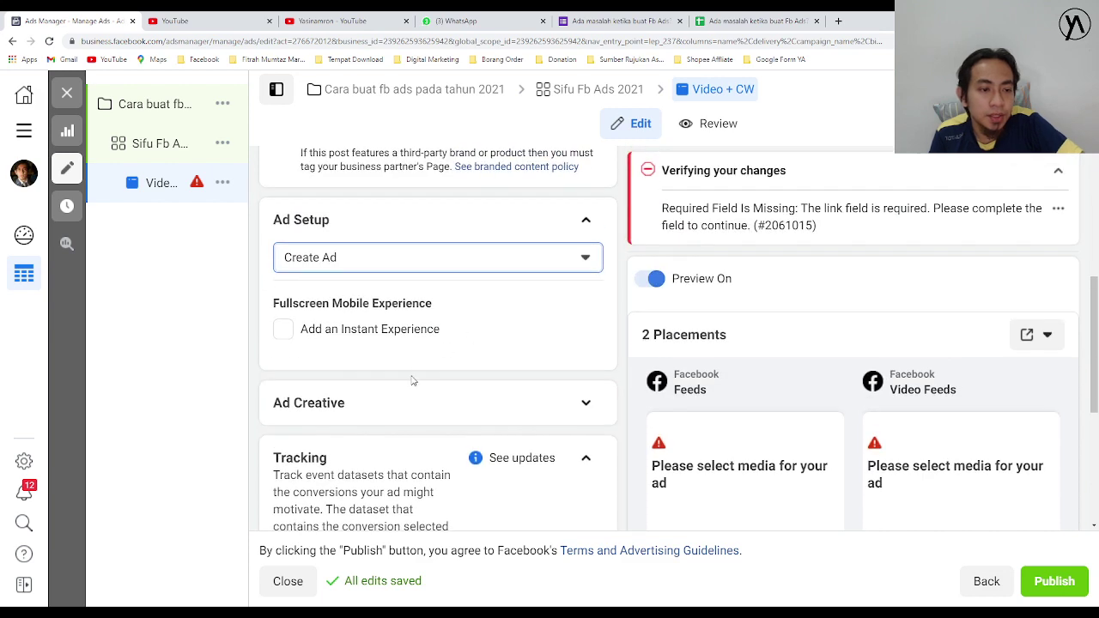
scroll(412, 380, "down", 1)
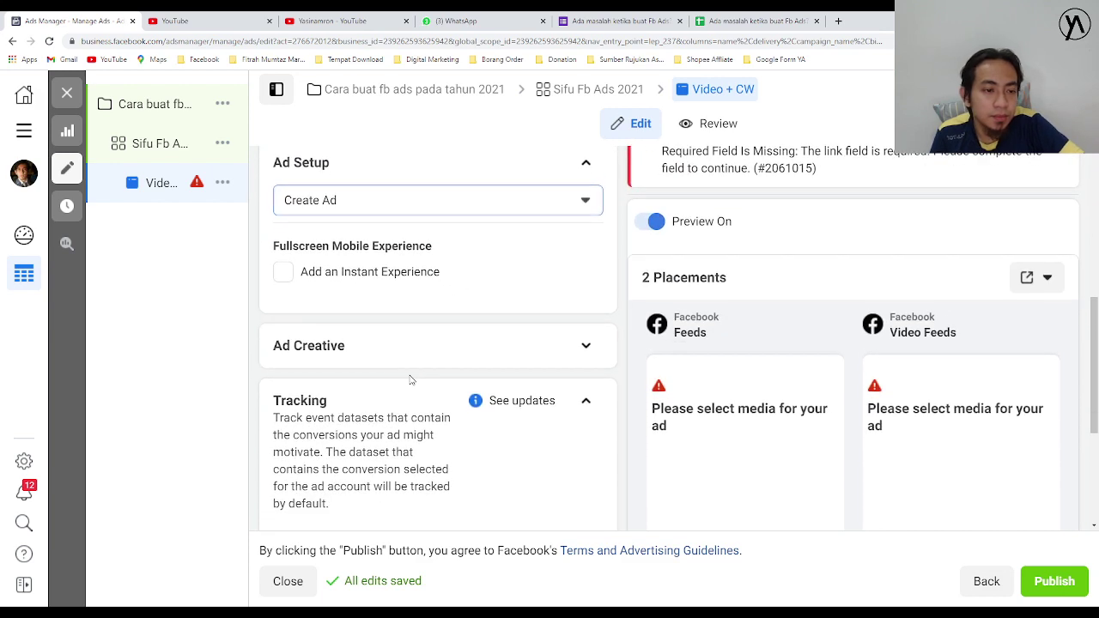
left_click(585, 345)
left_click(326, 475)
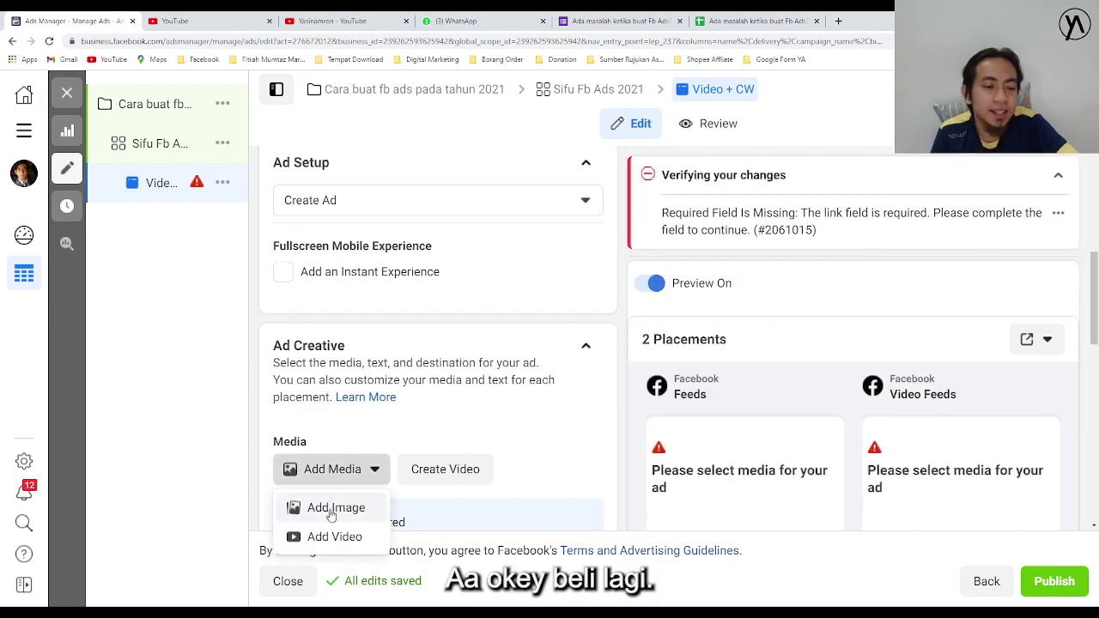
left_click(332, 535)
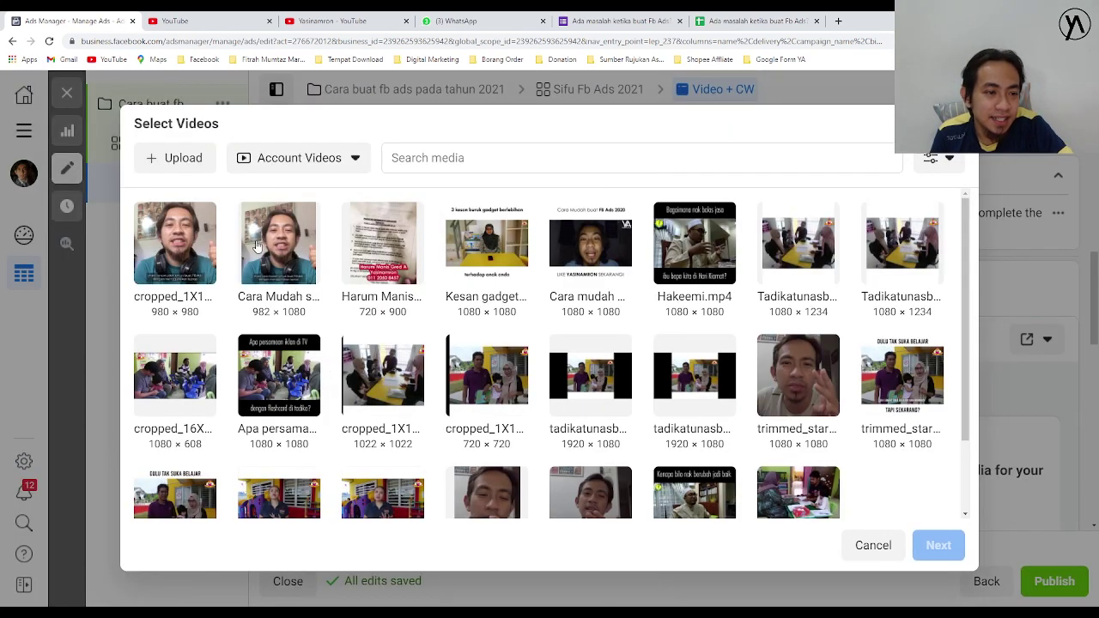
left_click(187, 259)
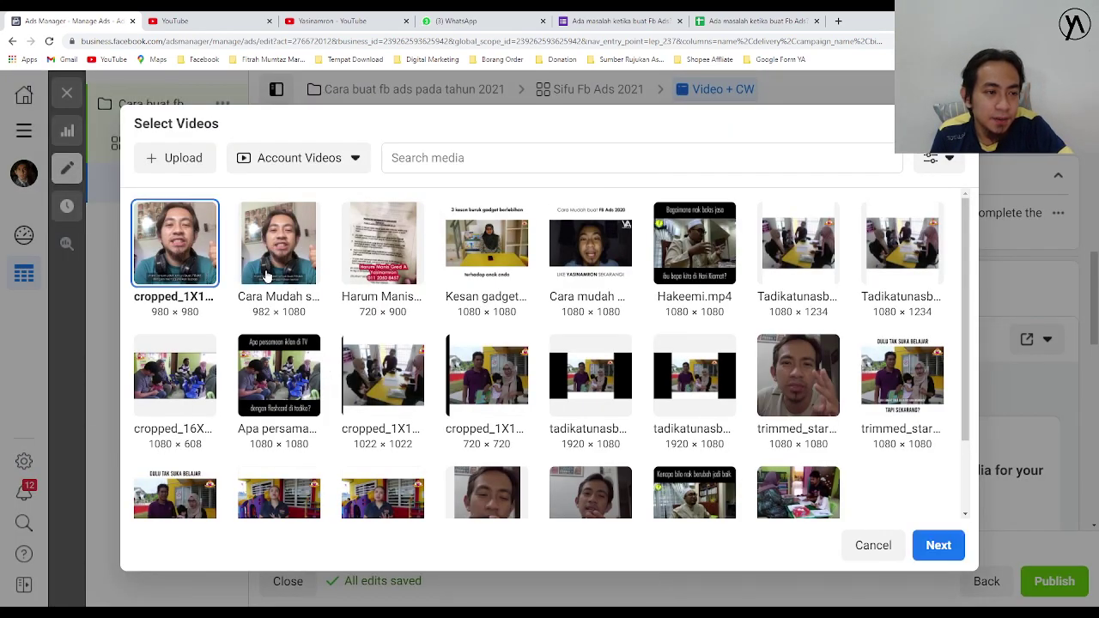
left_click(934, 545)
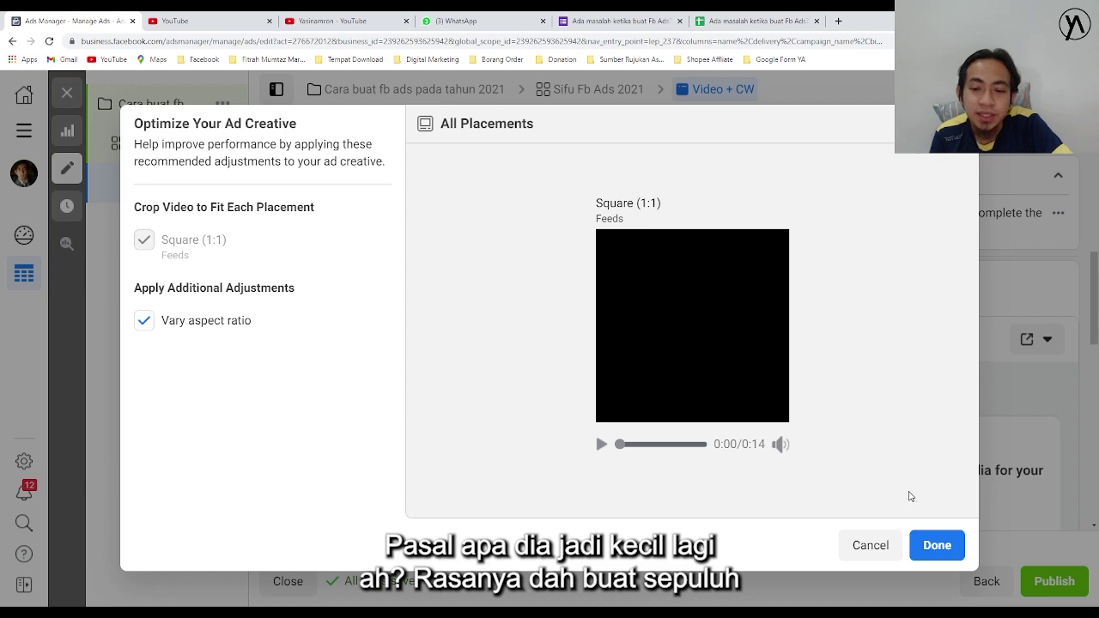
left_click(936, 545)
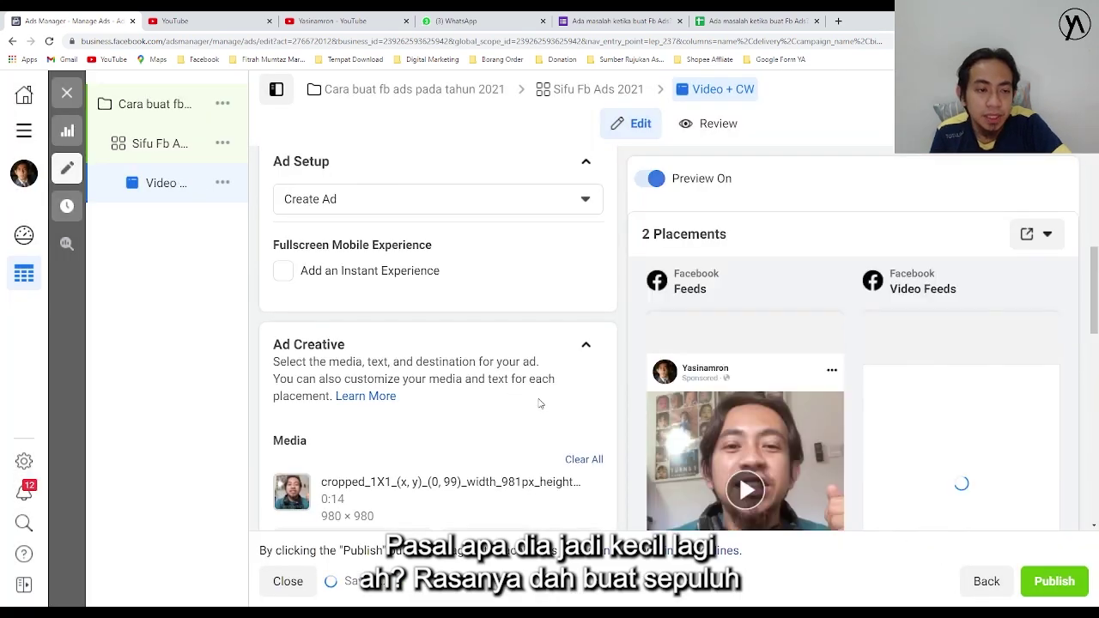
Start the ad's primary text with "Cara mudah untuk buat iklan yang Murah,Mudah dan Berkesan"
scroll(541, 400, "down", 2)
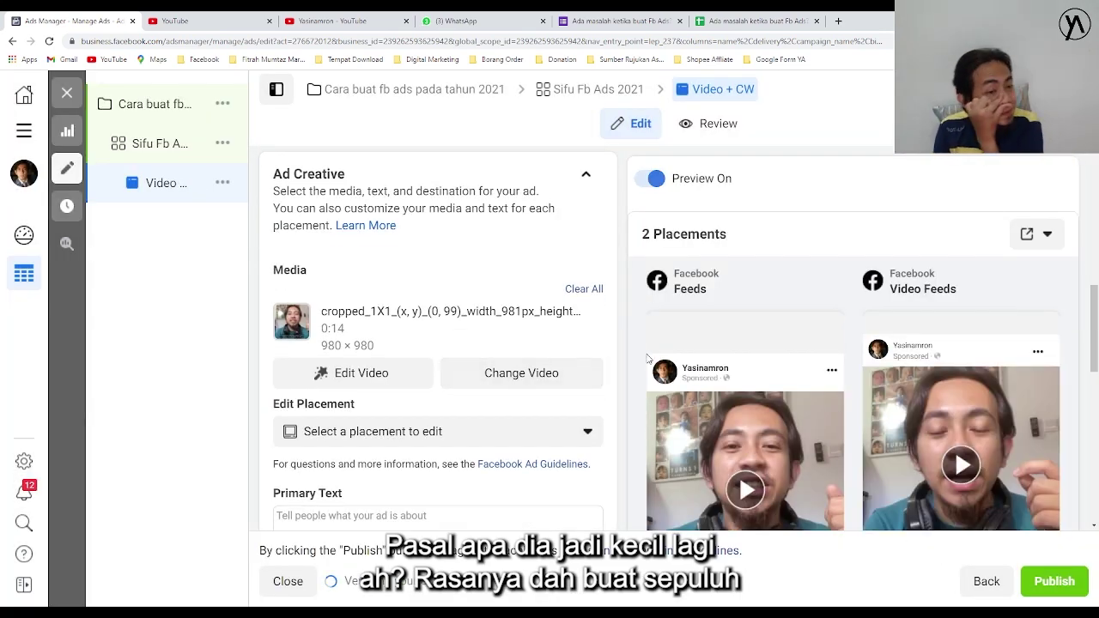
mouse_move(653, 361)
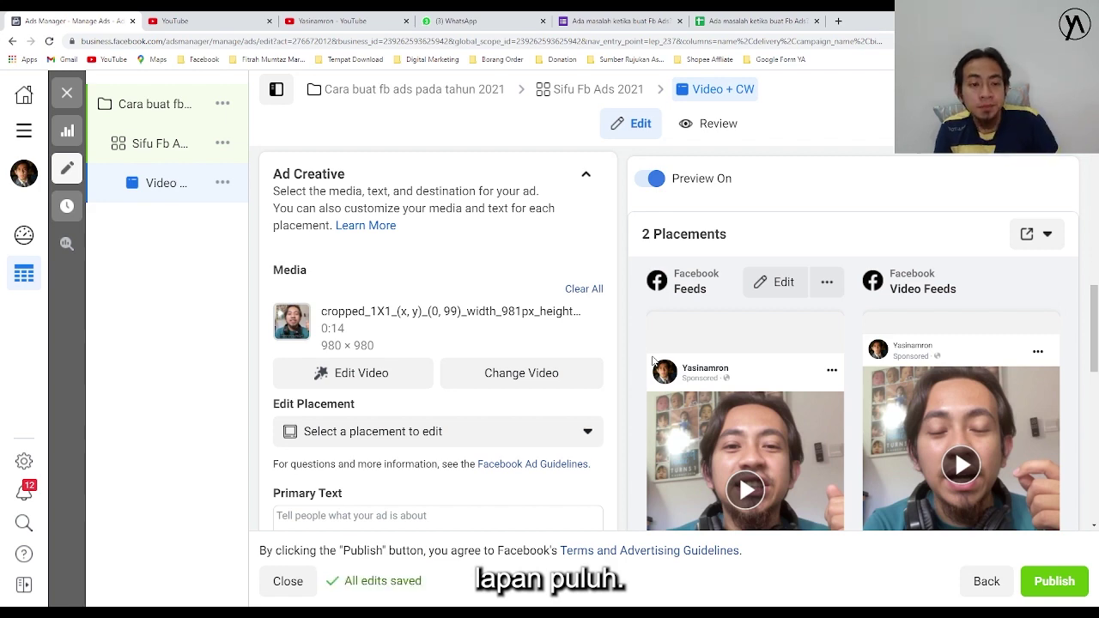
scroll(399, 356, "down", 4)
scroll(399, 356, "up", 1)
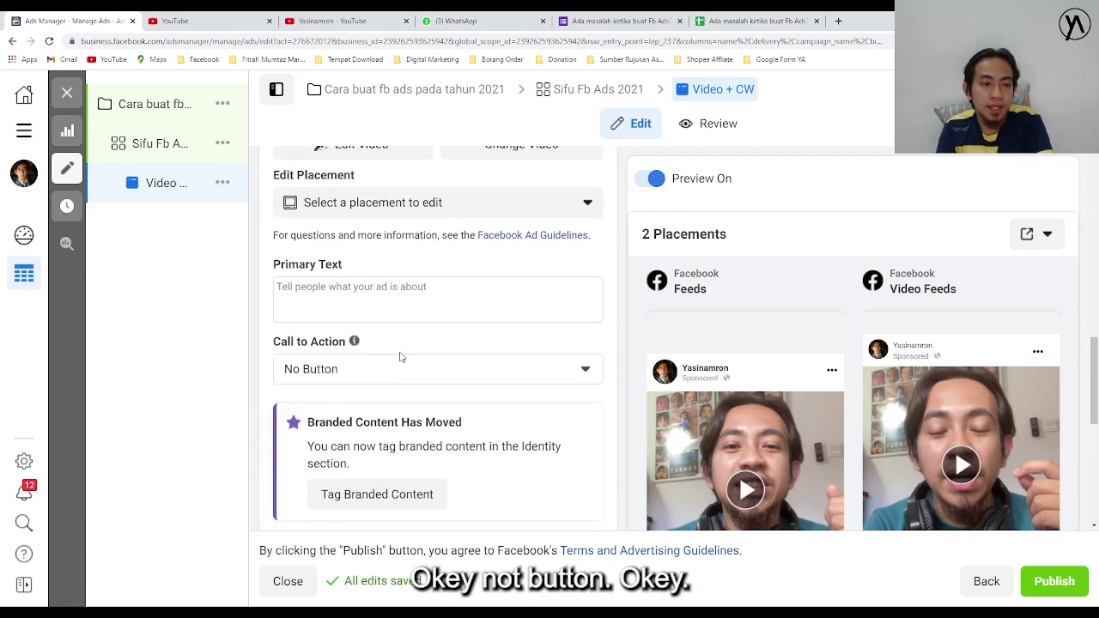
scroll(400, 356, "down", 3)
scroll(360, 286, "up", 2)
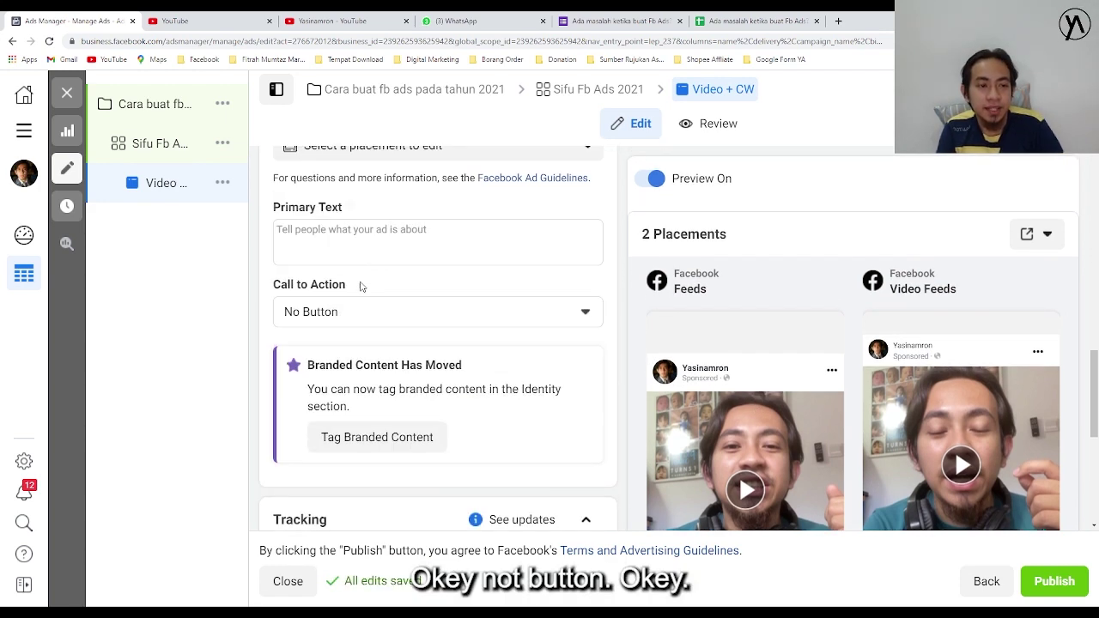
left_click(313, 237)
type("Ca")
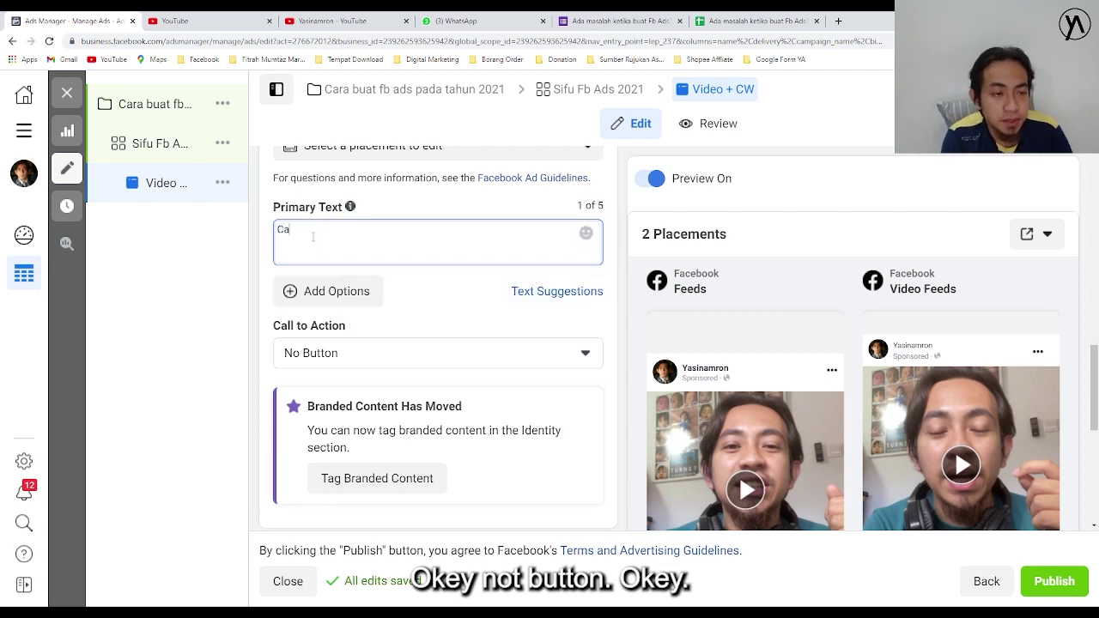
type("ra mu")
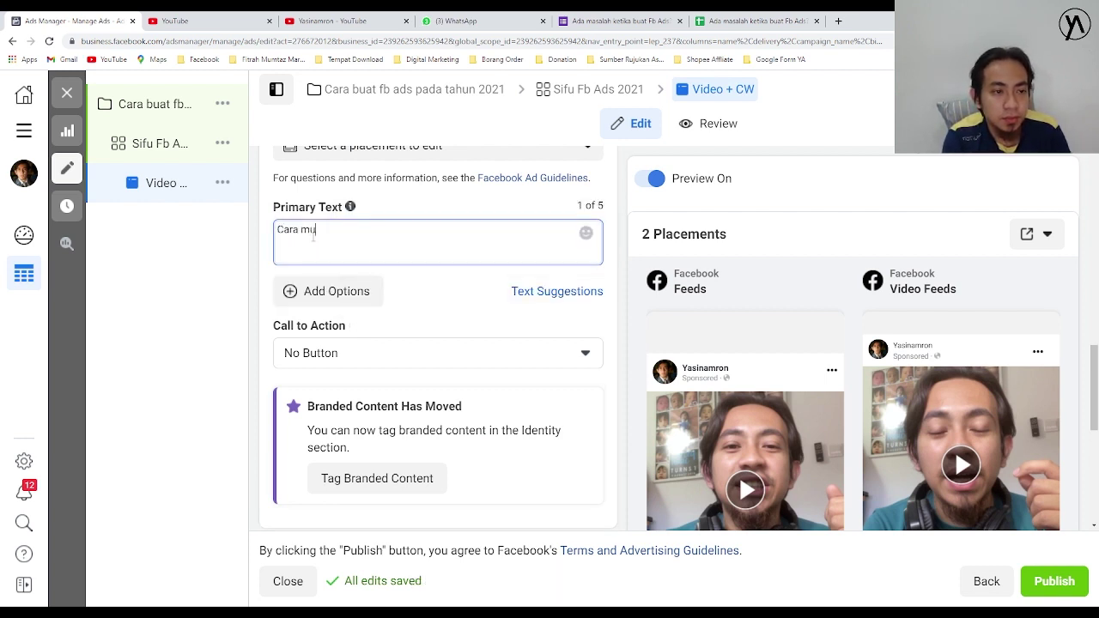
type("dah untuk")
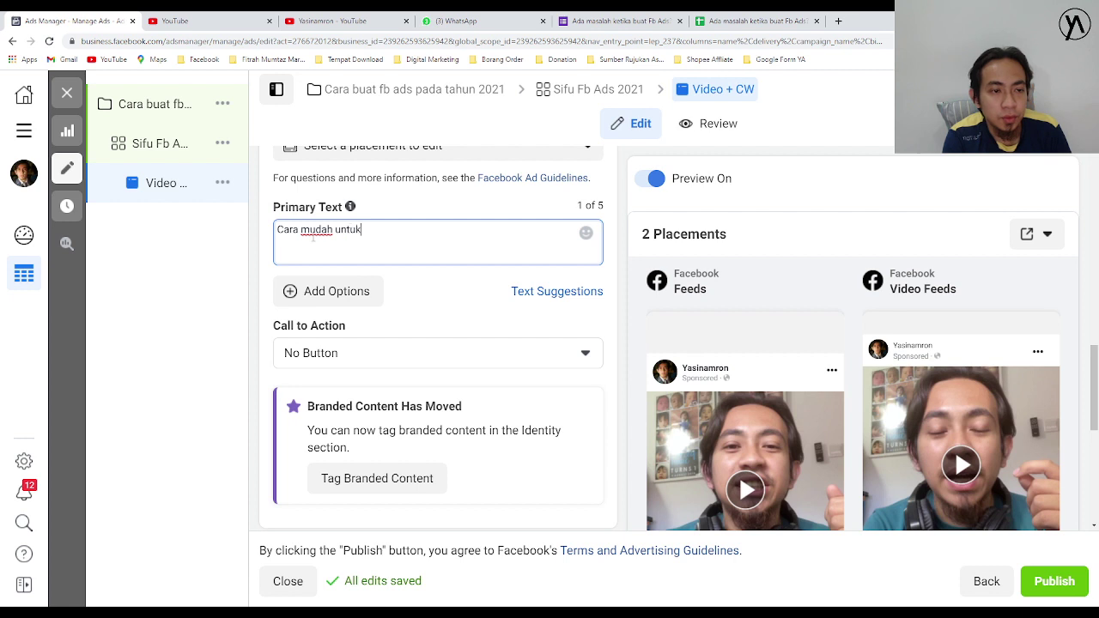
type(" buat iklan yang m")
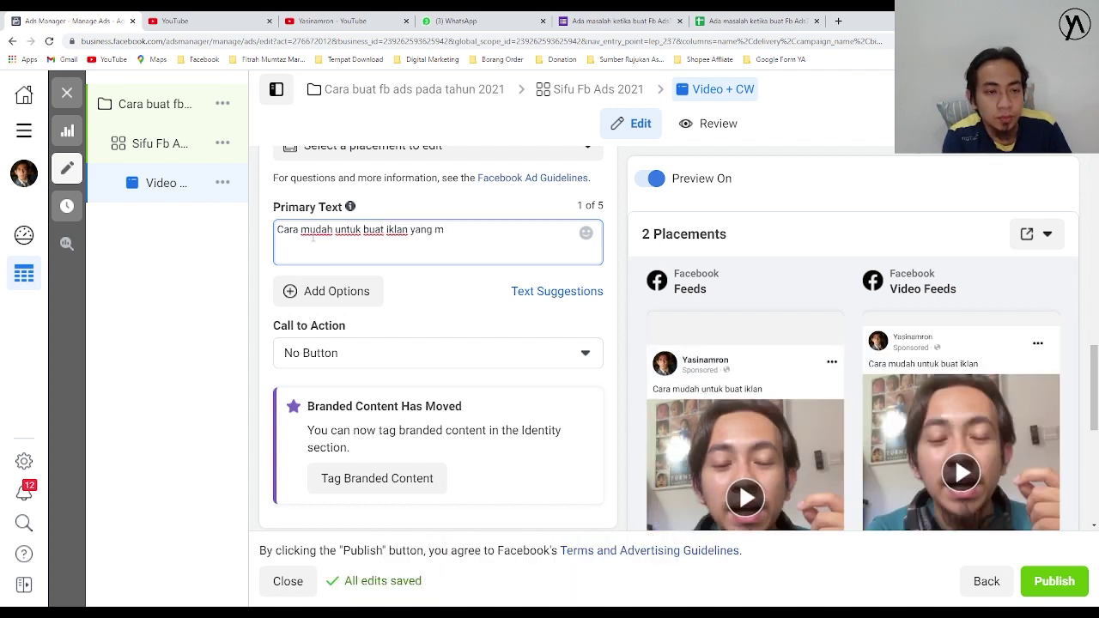
key("BackSpace")
type("M")
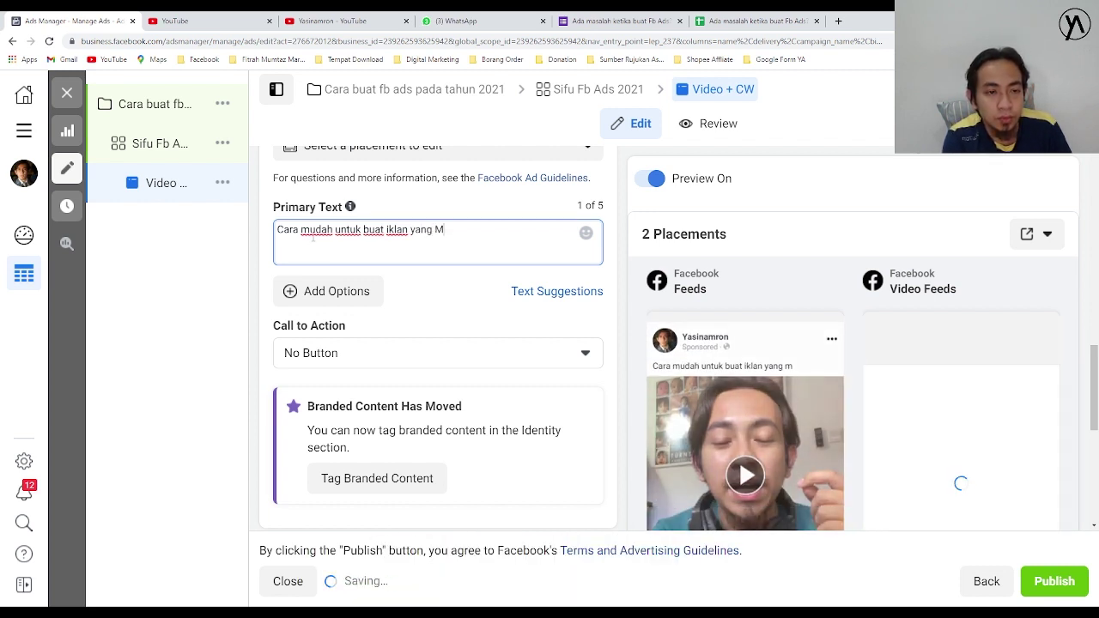
type("urah,M")
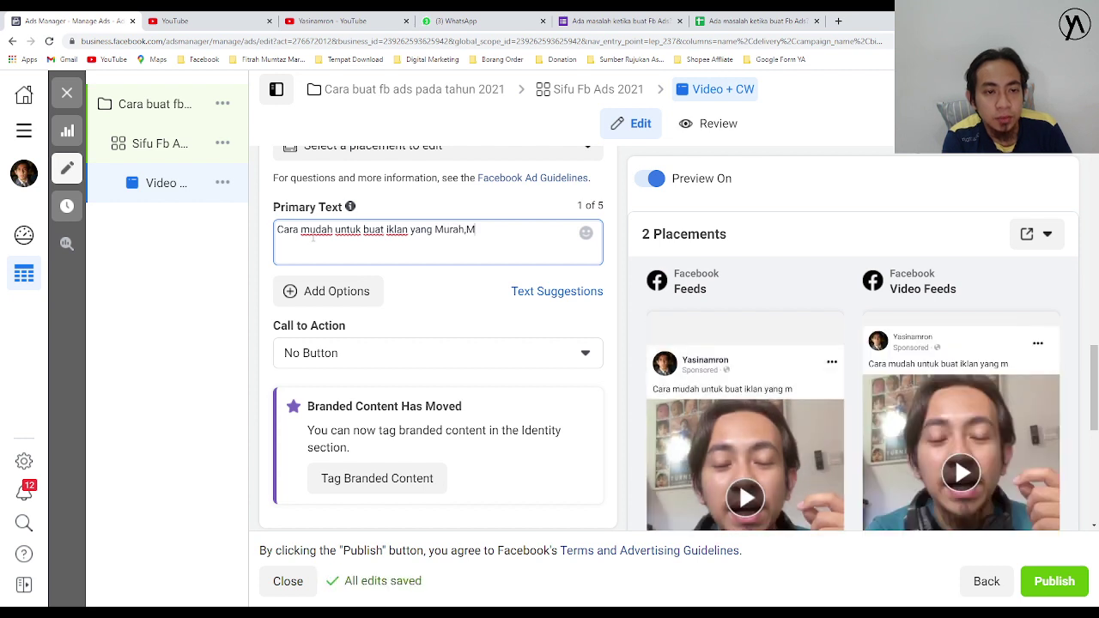
type("udah dan ")
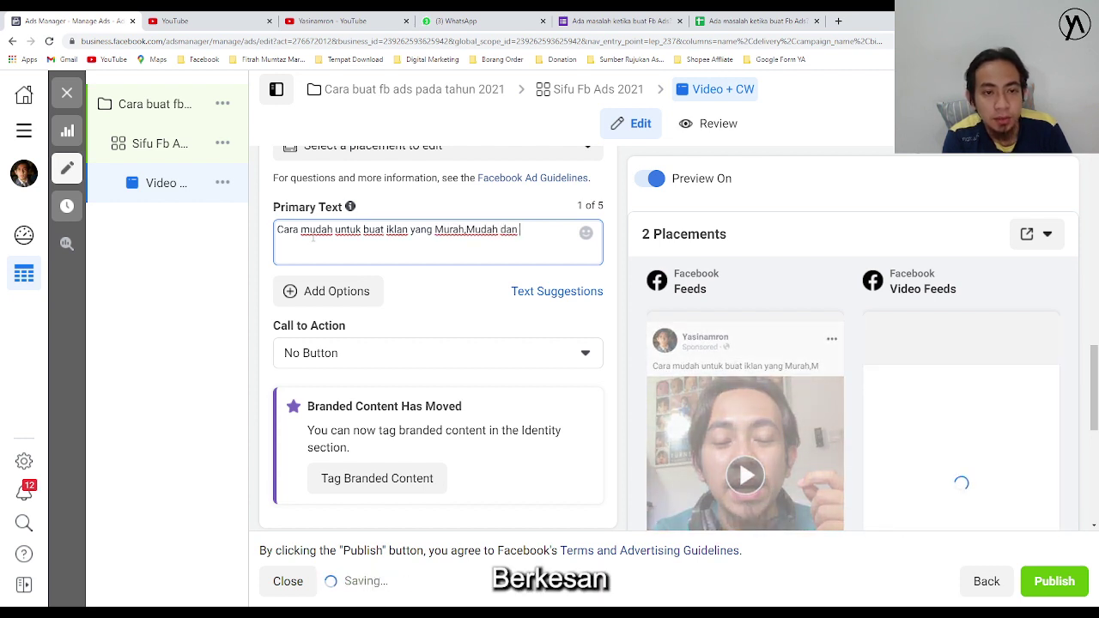
type("Berkesan")
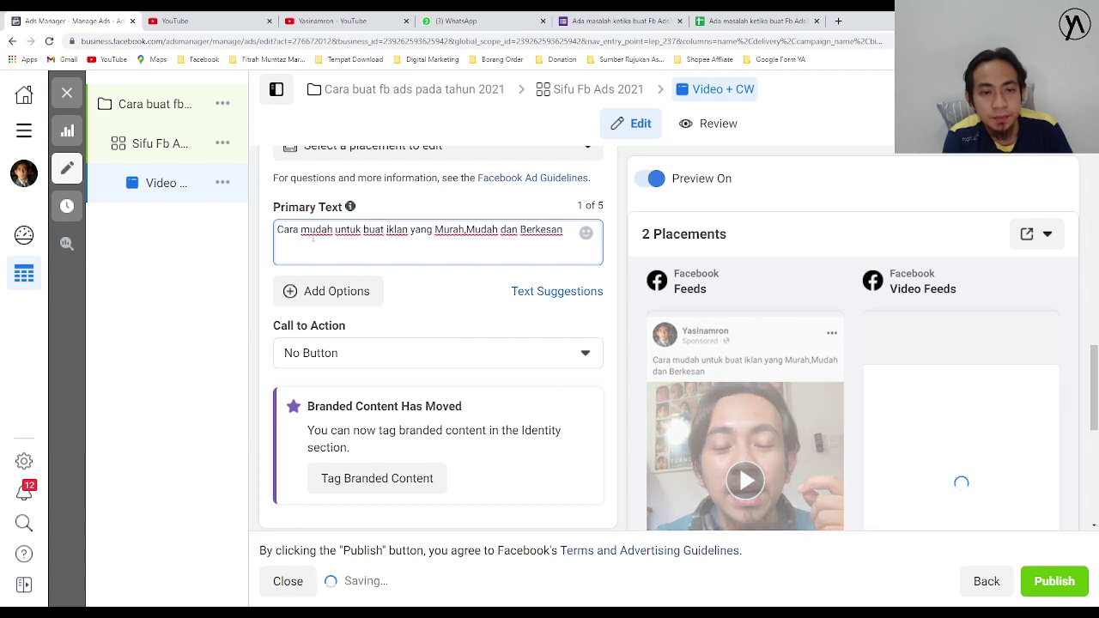
Continue the primary text's first sentence with ",hampa boleh tengok Video dikomen dibawah secara Percuma."
type(",")
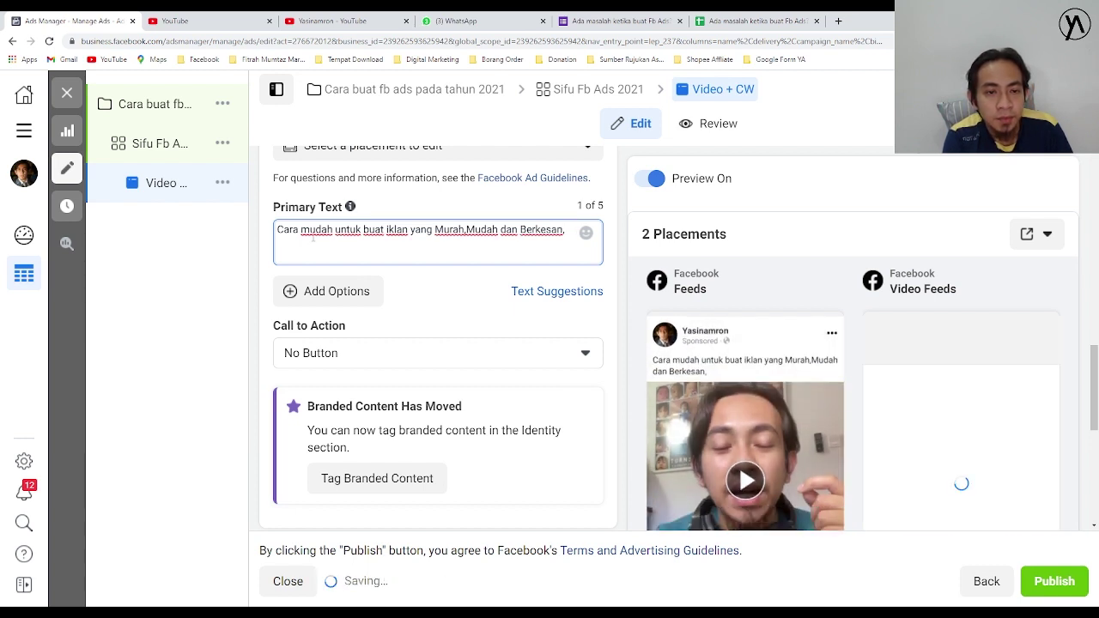
type("hanpa boleh ")
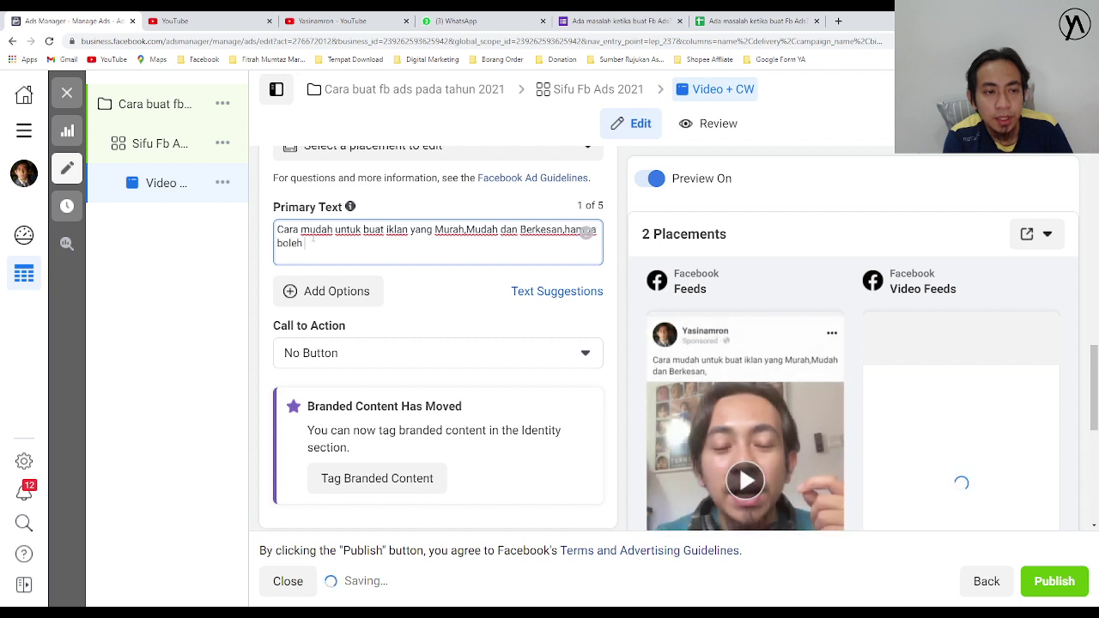
type("tengok")
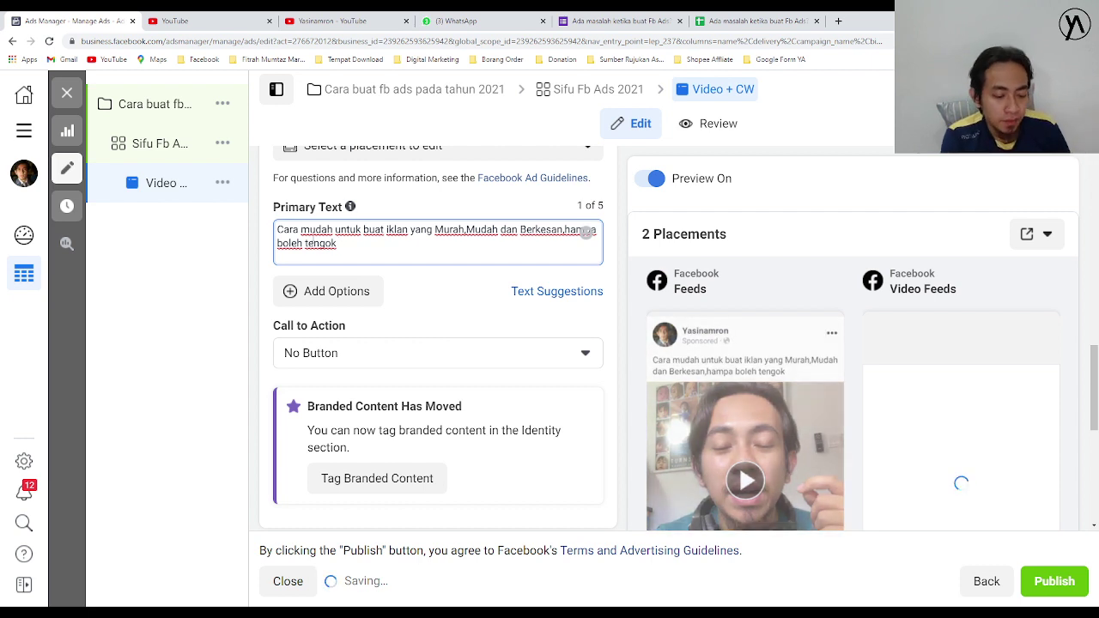
type("Video")
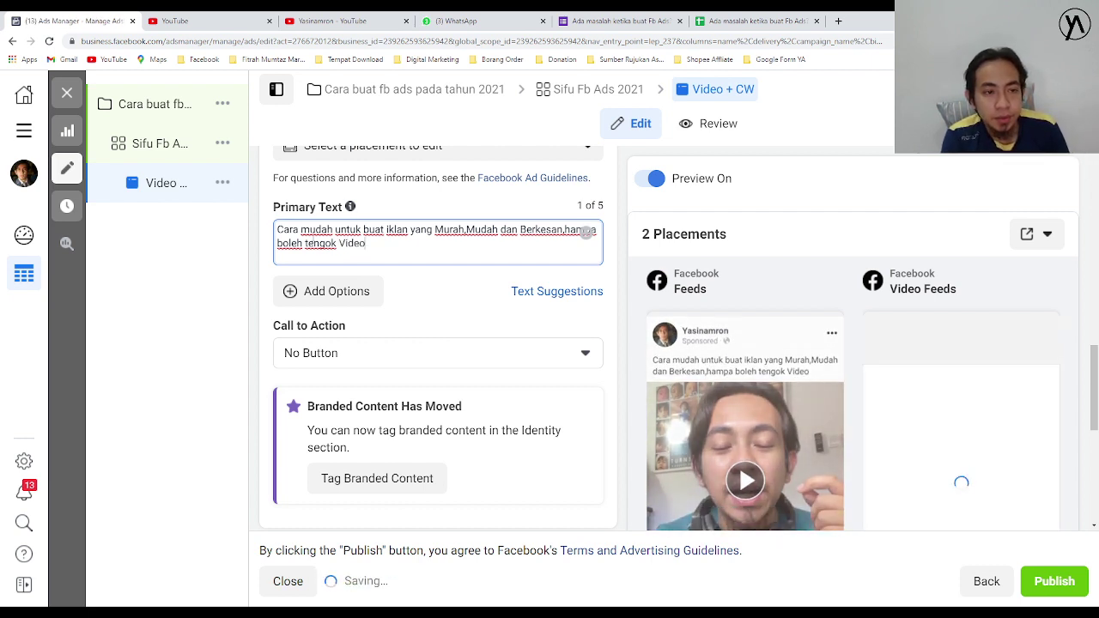
type(" di ")
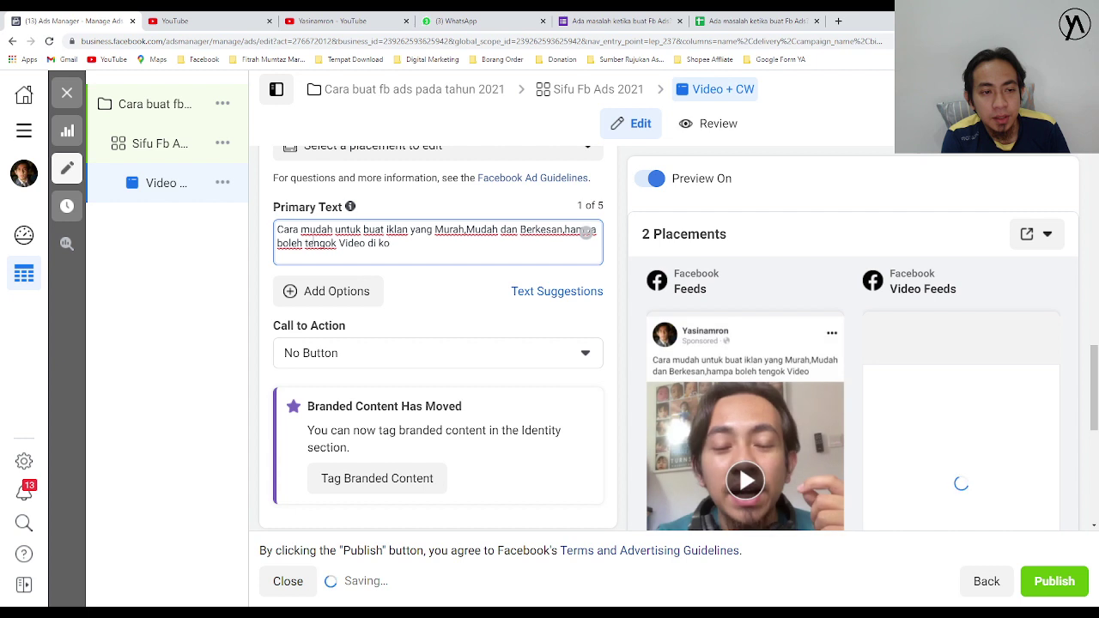
type("komen dibawah")
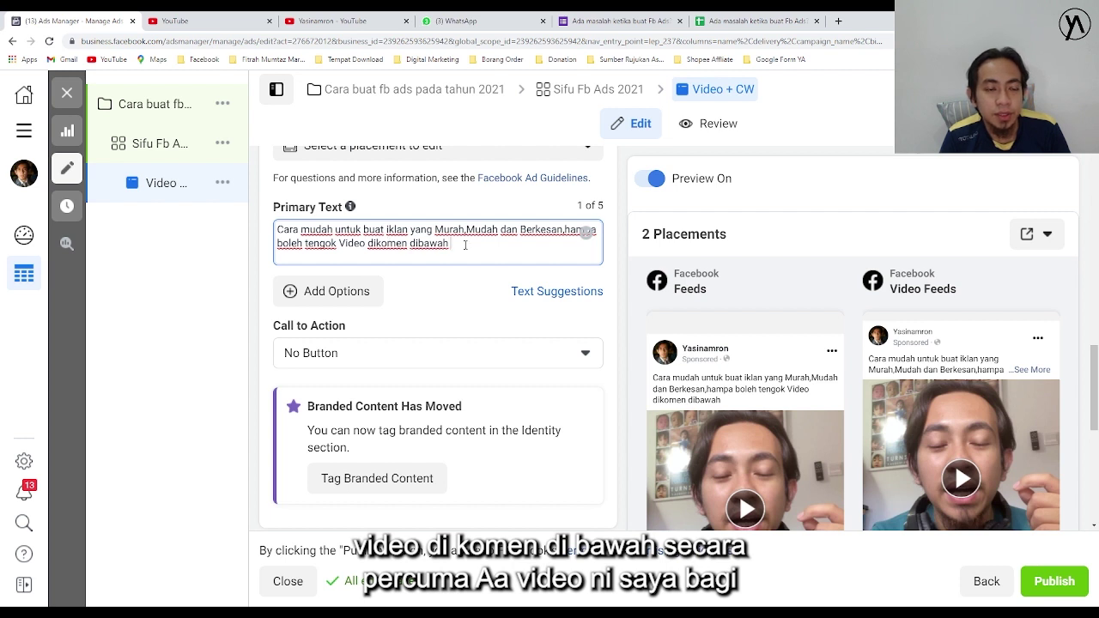
type("cara ")
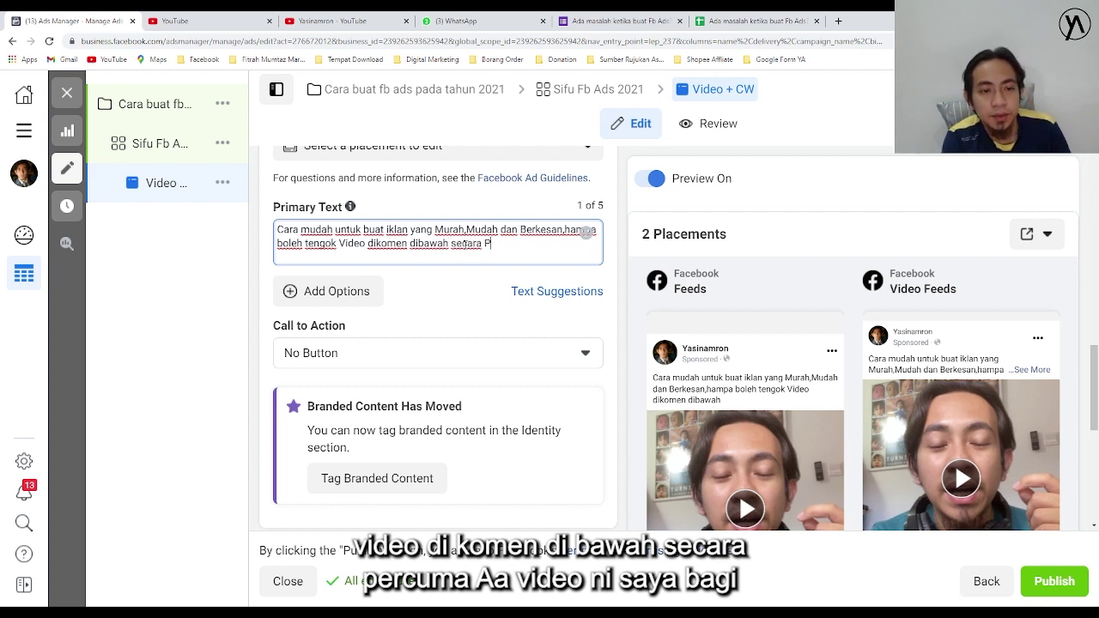
type("Percuma.")
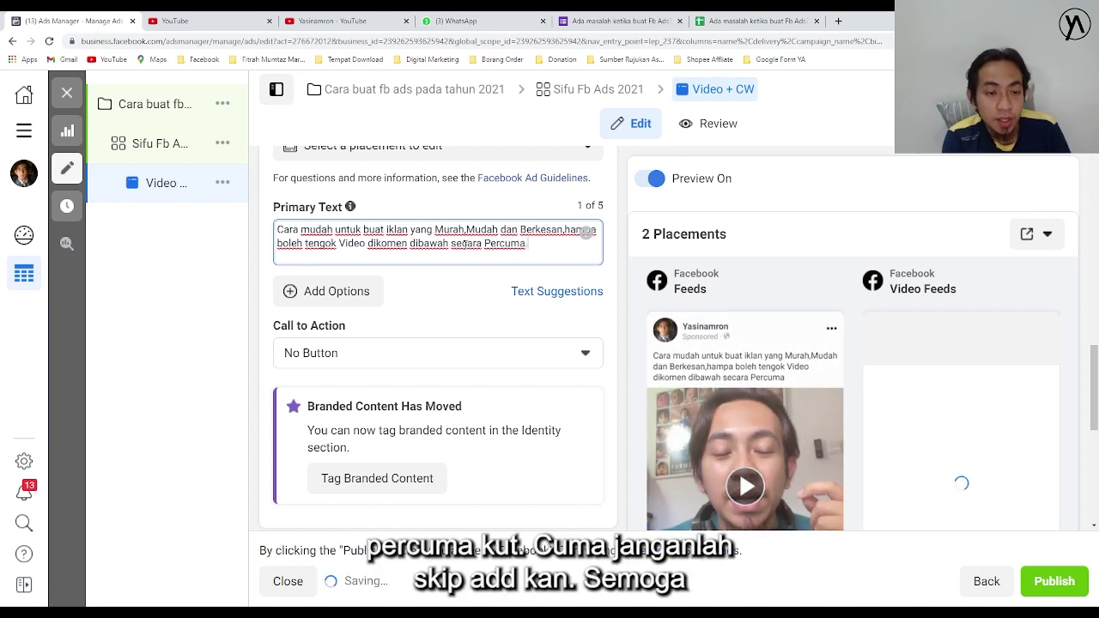
Below a line holding only a full stop, add "Semoga bermanfaat dan jangan lupa like,komen dan share kepada kawan-kawan anda." to the primary text
key("Return")
type(".")
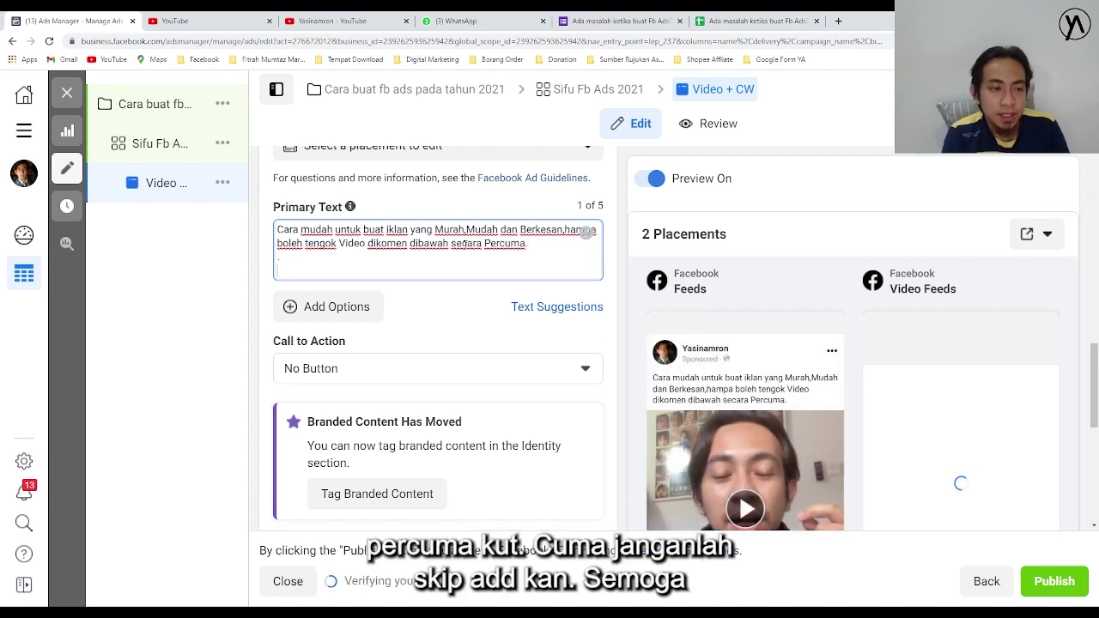
key("Return")
type("Semoga ")
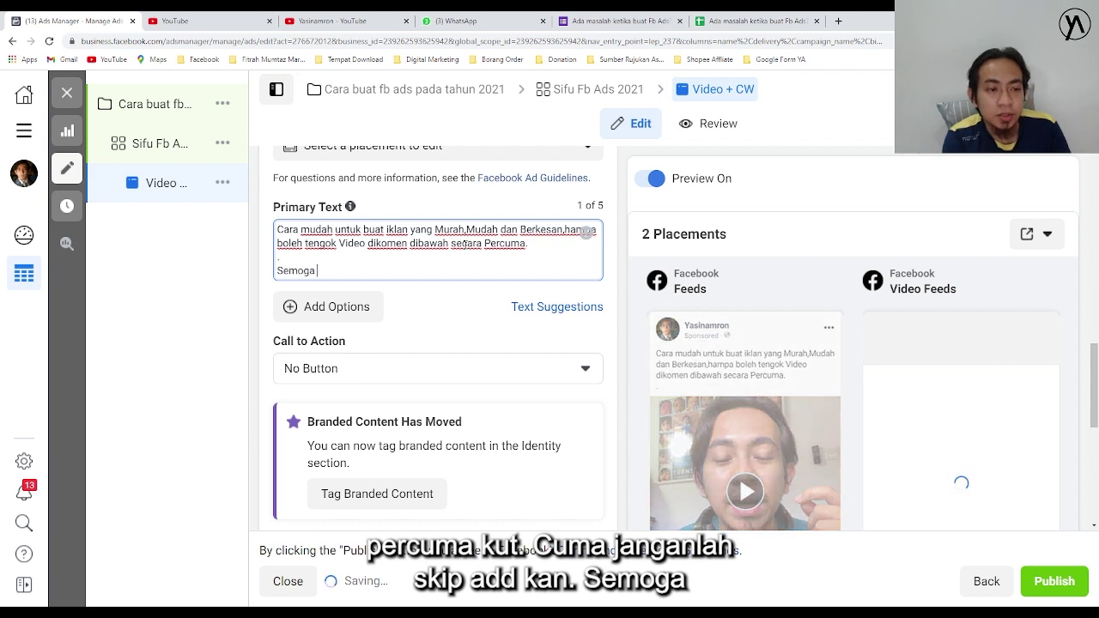
type("bermanfaat dan")
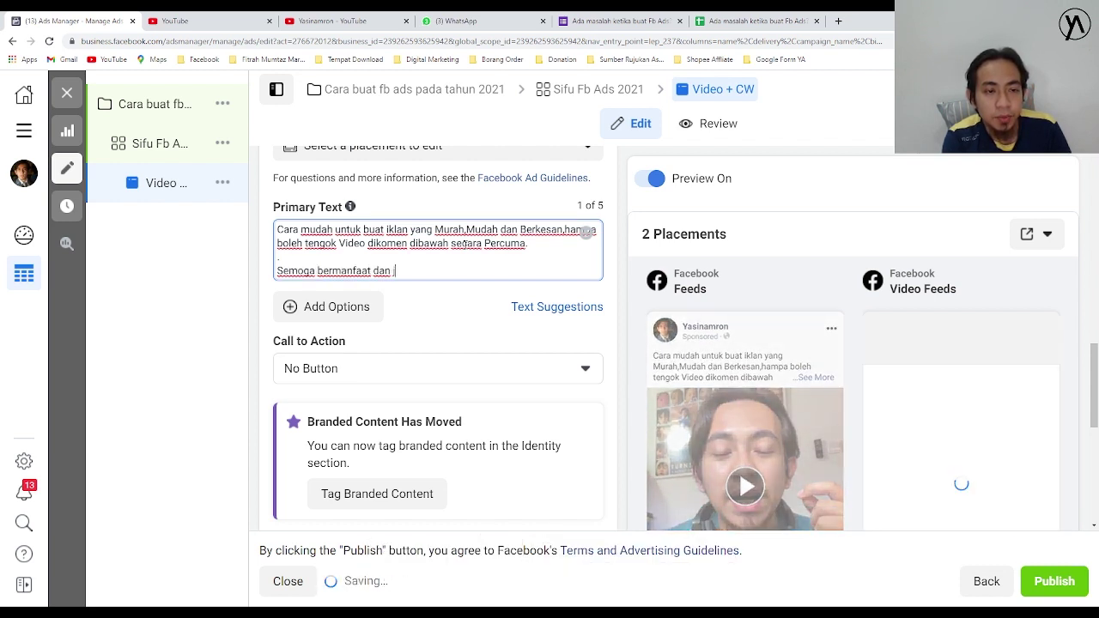
type(" jangan lu")
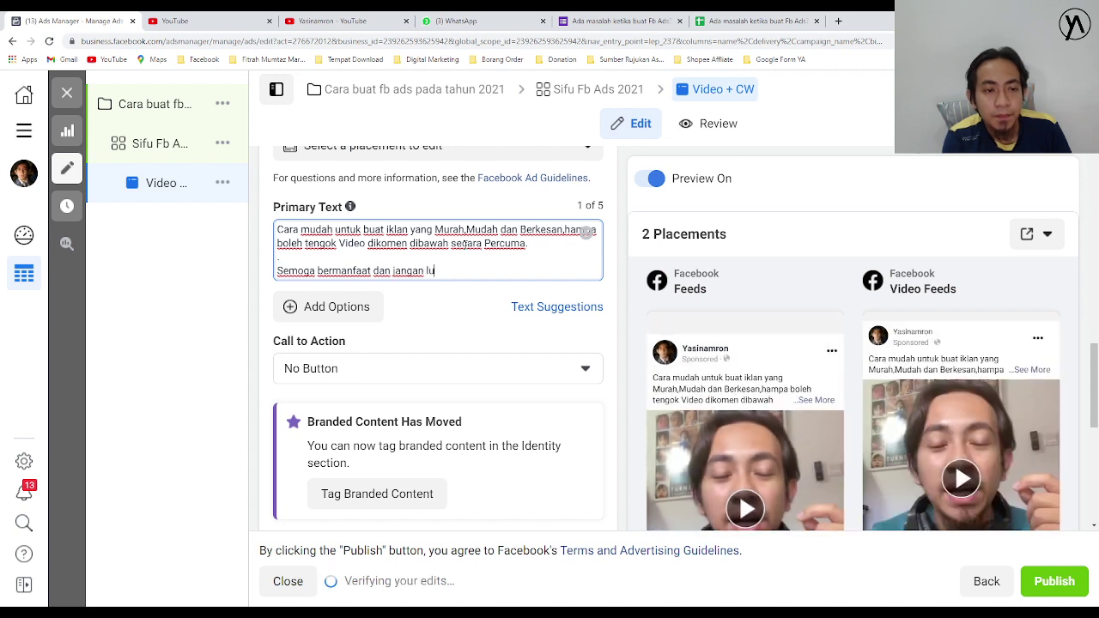
type("pa lik")
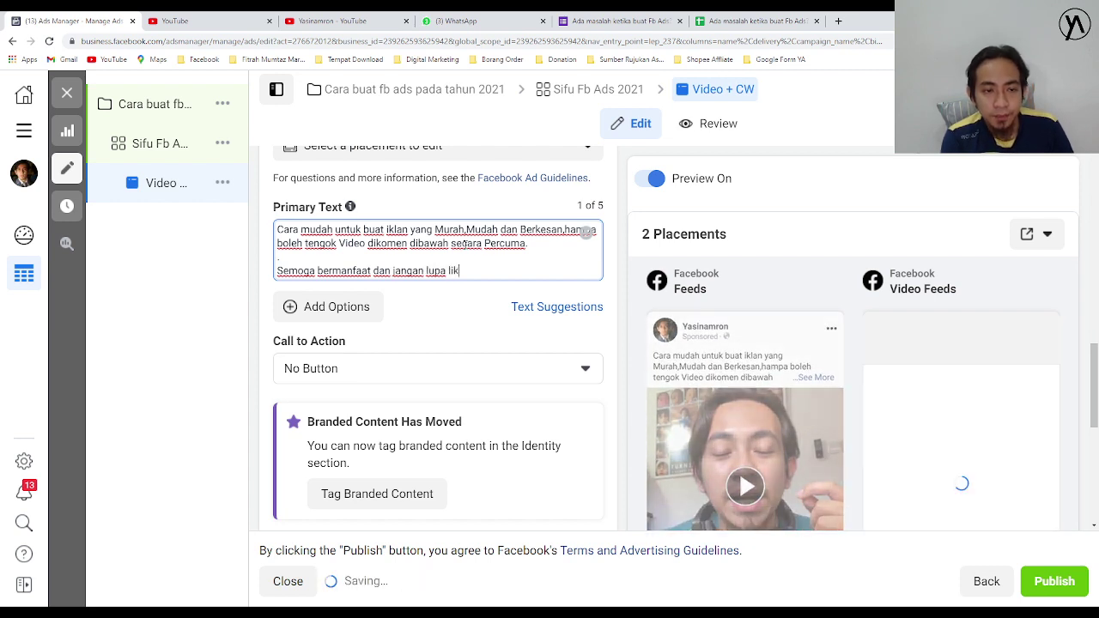
type("e,kome")
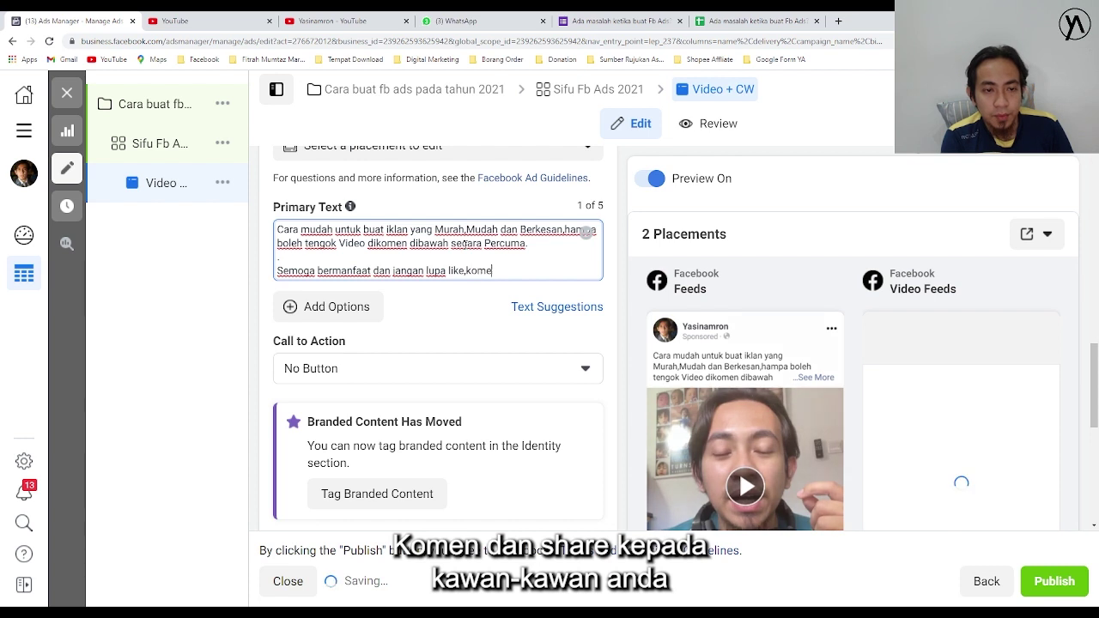
type("n dan share ")
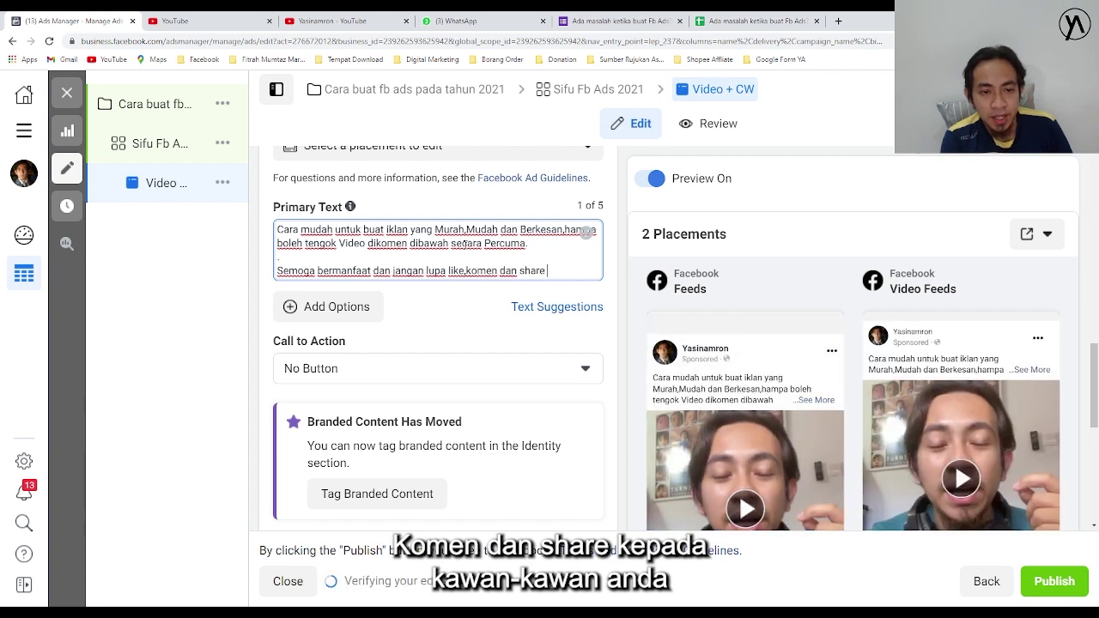
type("kepada kawan")
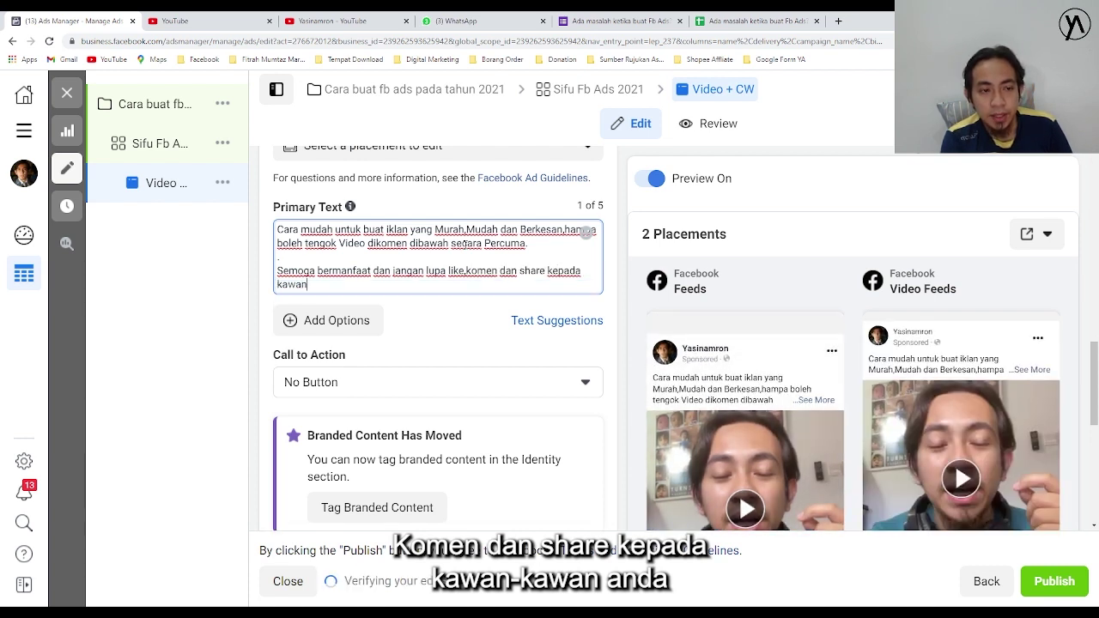
type("-kawan anda.")
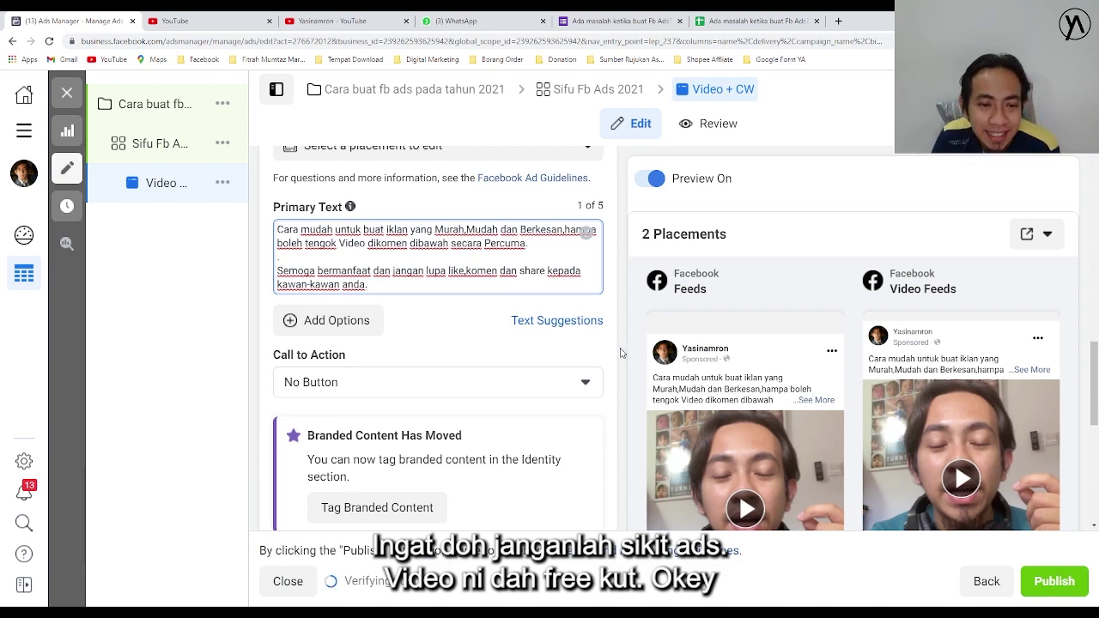
Check the finished text and tracking settings, and publish the Video + CW ad, skipping the optional SST ID tax information
scroll(772, 343, "down", 3)
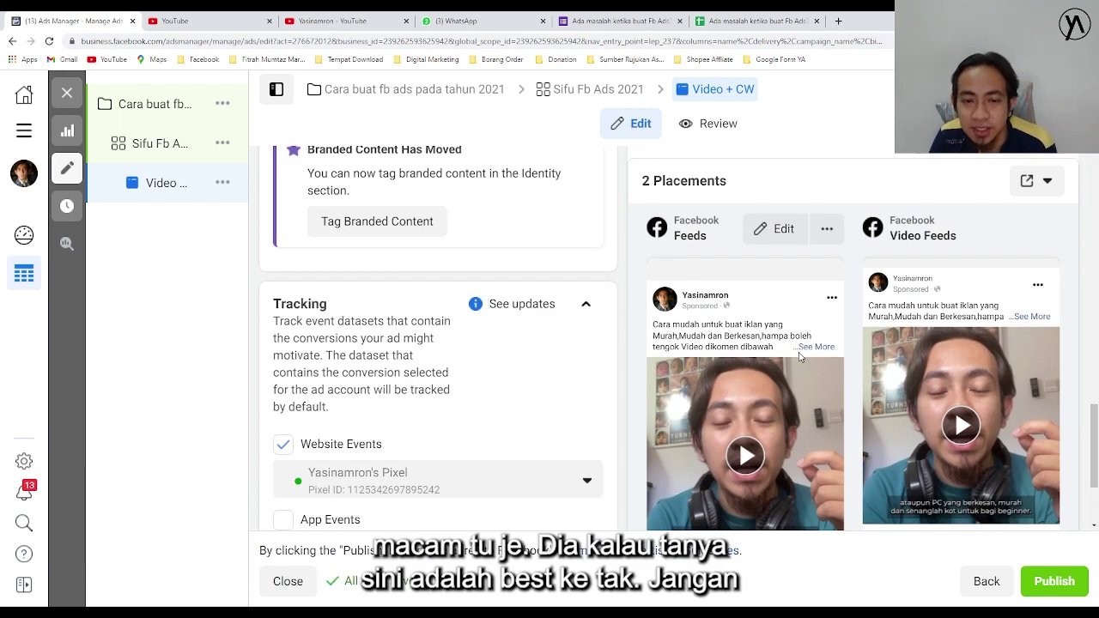
scroll(566, 271, "up", 3)
scroll(554, 270, "up", 1)
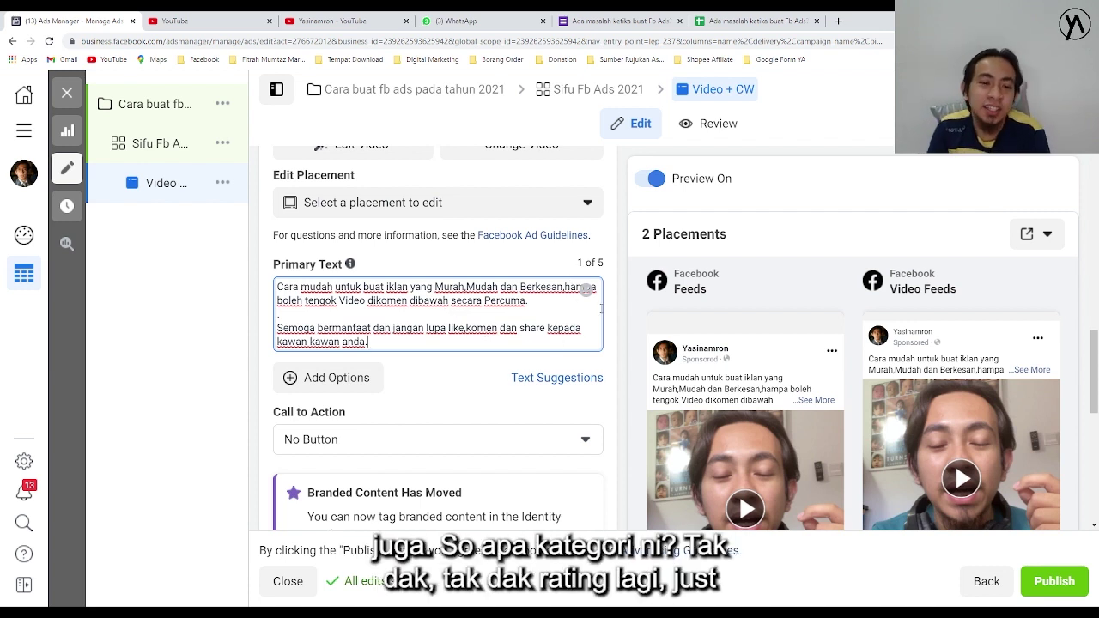
left_click(614, 314)
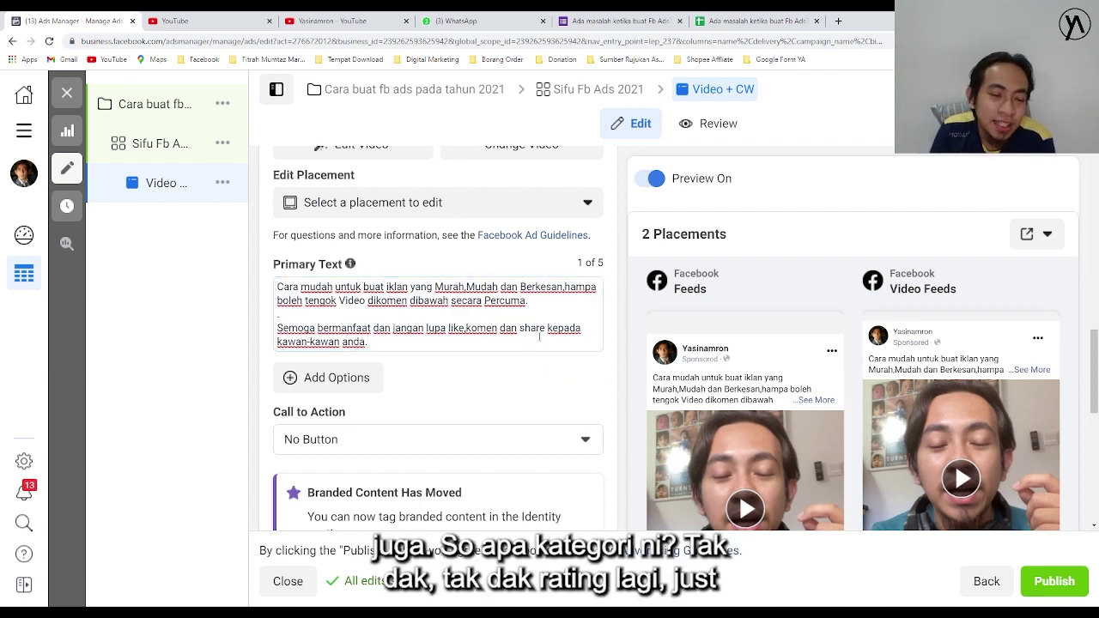
scroll(488, 316, "down", 10)
scroll(668, 419, "down", 5)
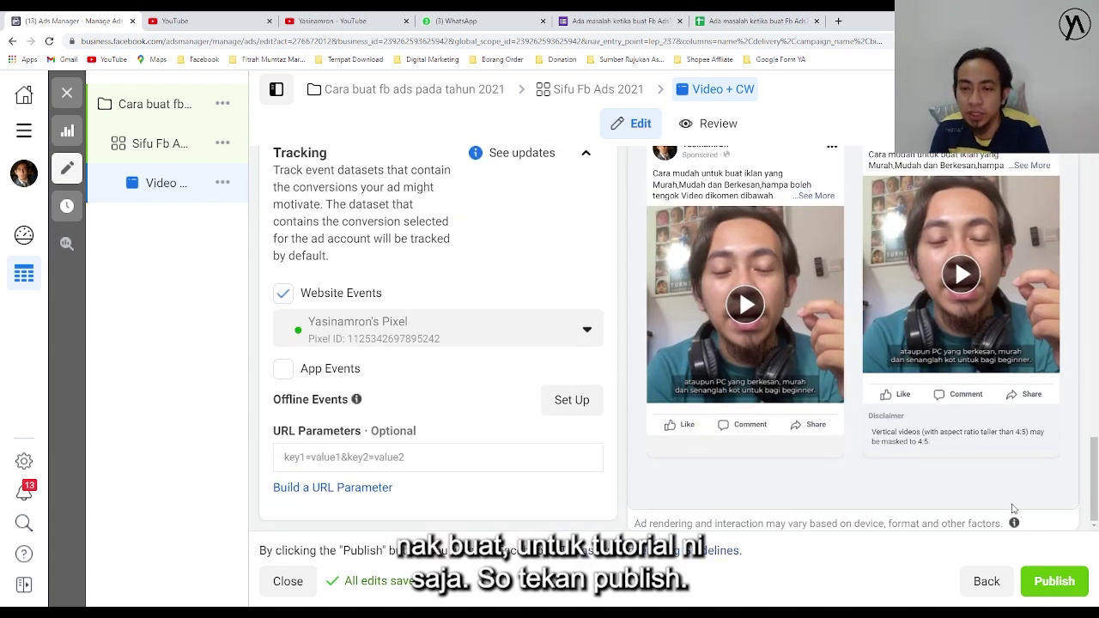
left_click(1055, 584)
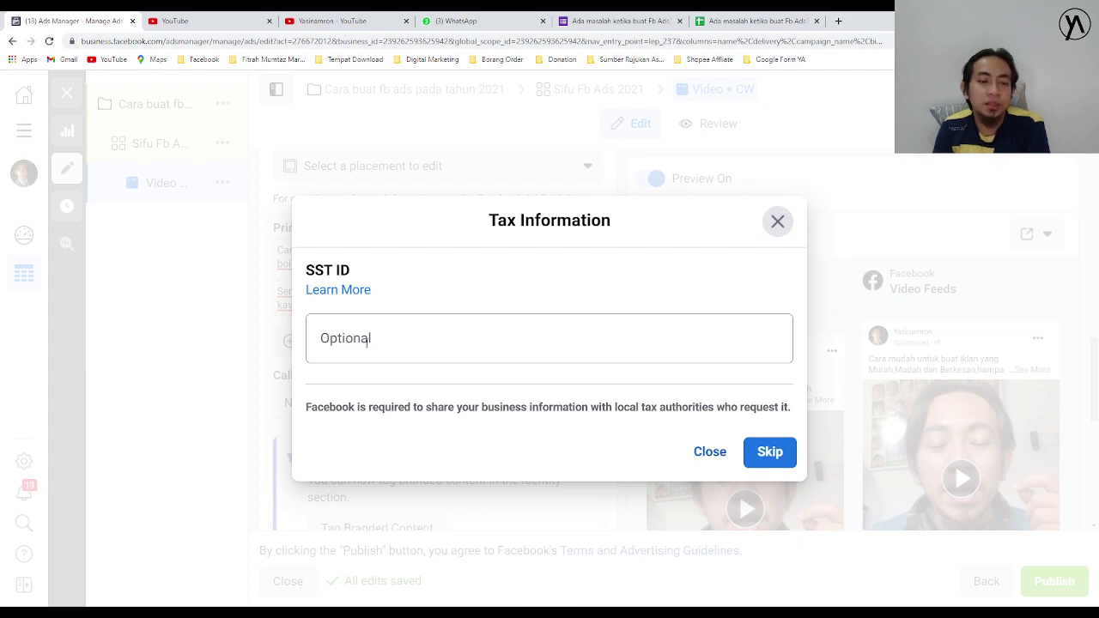
left_click(775, 459)
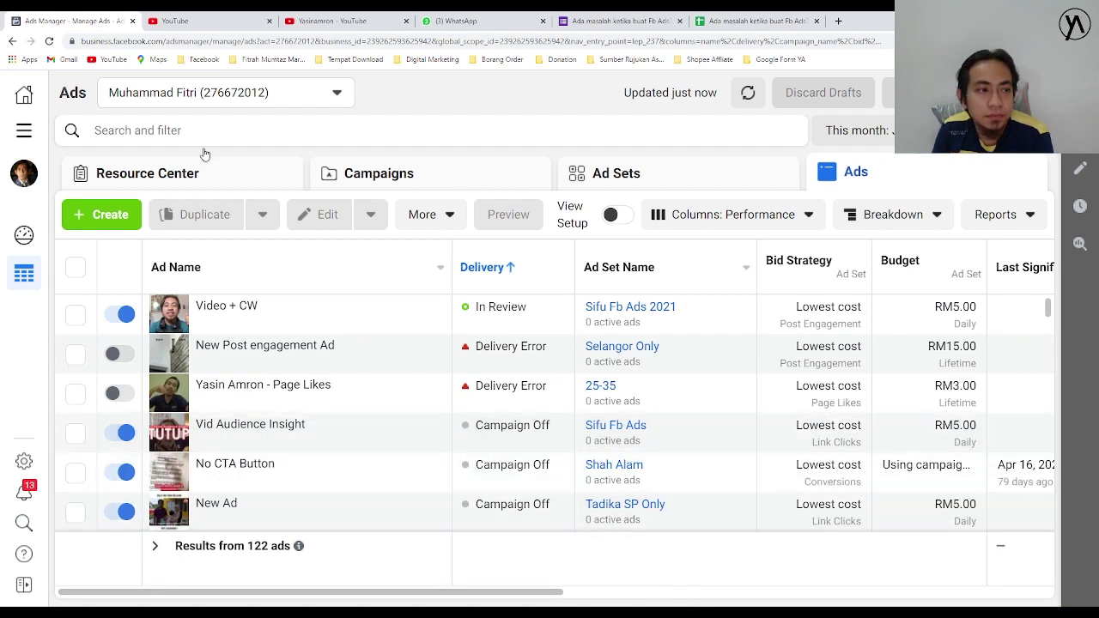
left_click(256, 92)
left_click(256, 93)
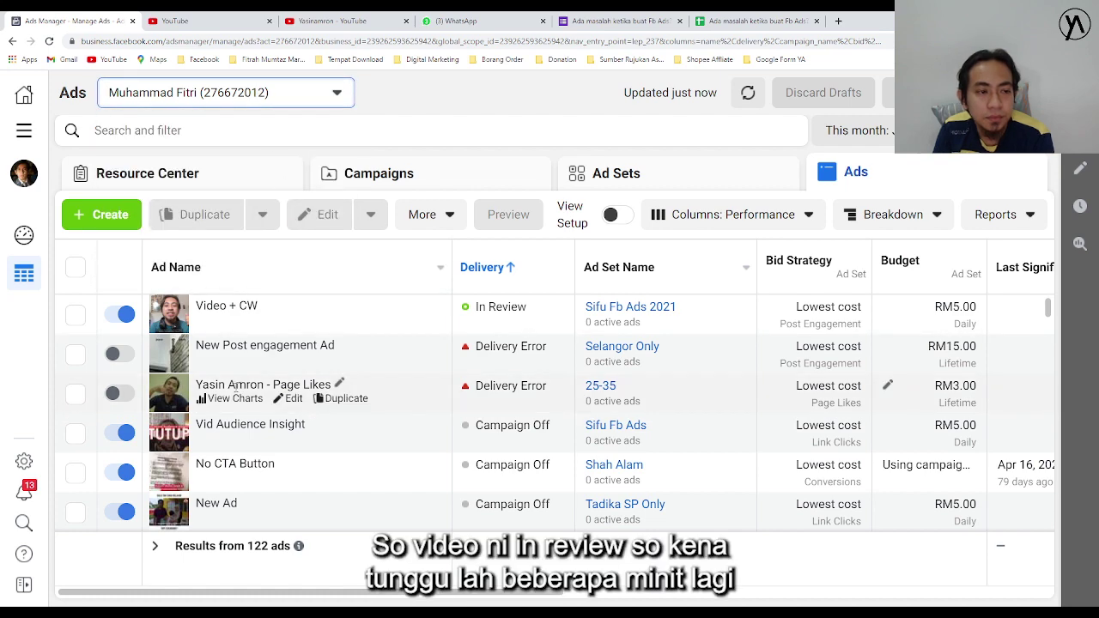